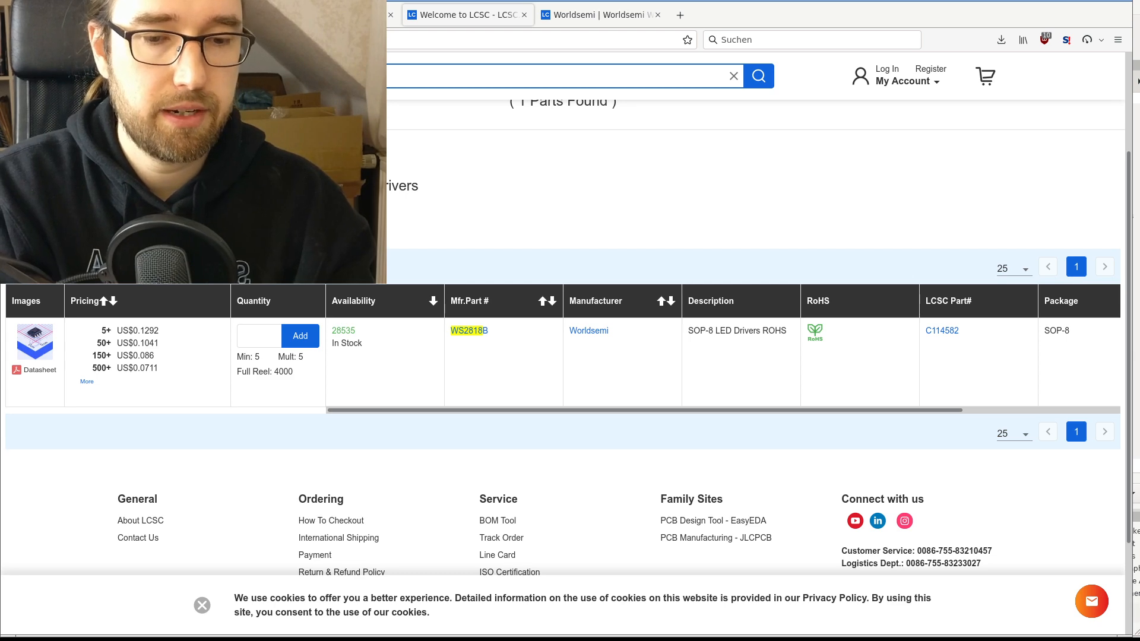
- Switch to the KiCad schematic and examine the WS2812B LED chain, its three-pin connectors and the five capacitors
key(alt+Tab)
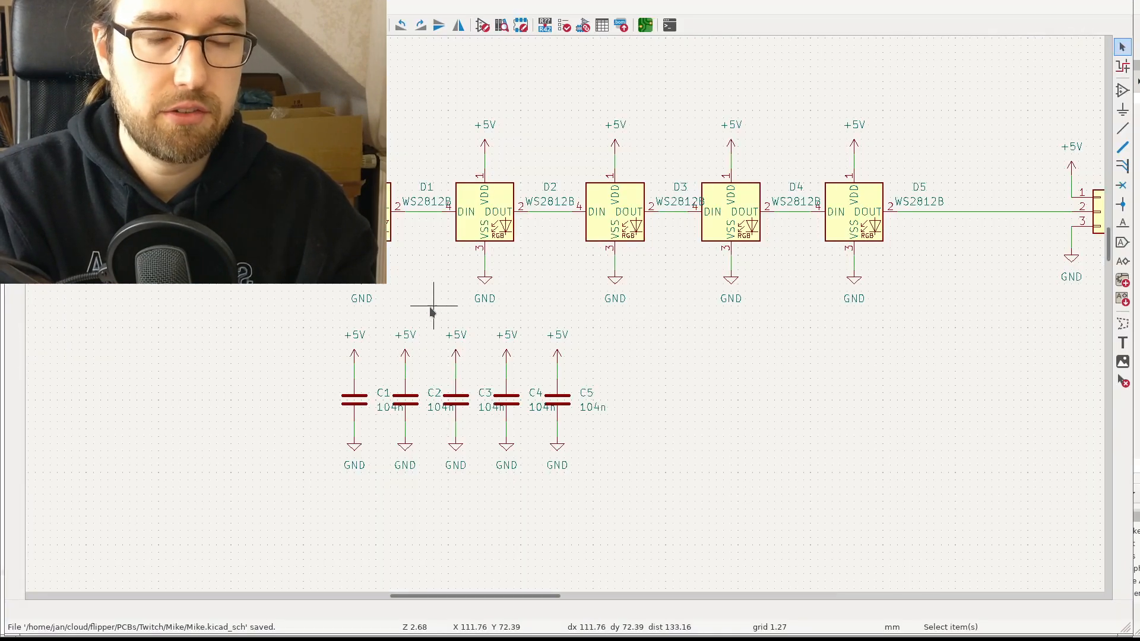
middle_drag(432, 311, 599, 311)
middle_drag(454, 318, 362, 345)
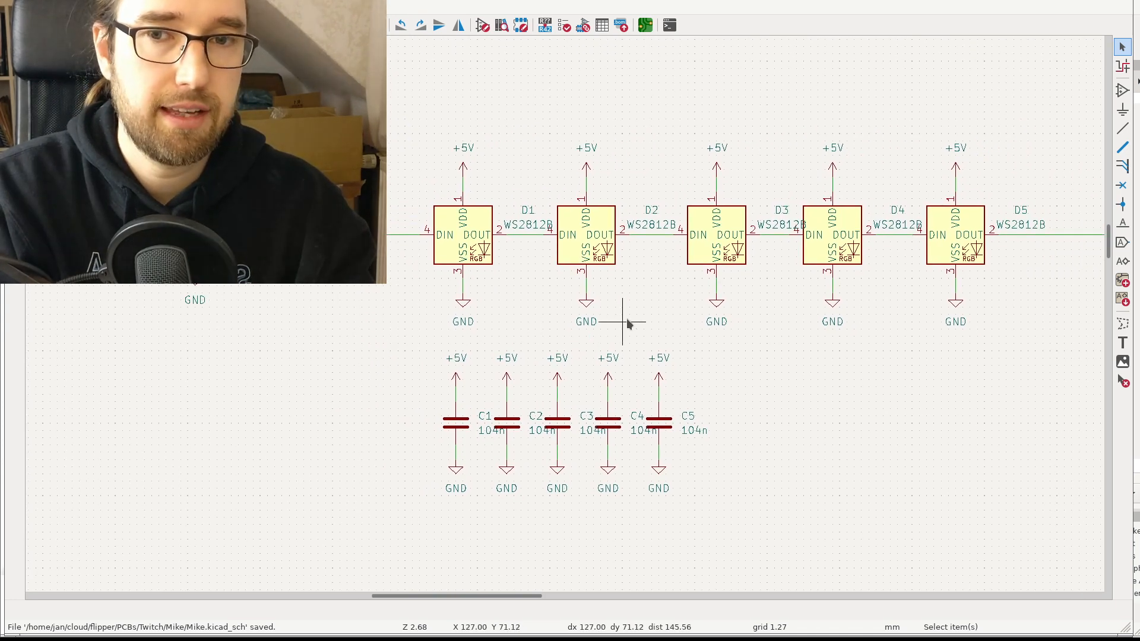
middle_drag(630, 323, 736, 344)
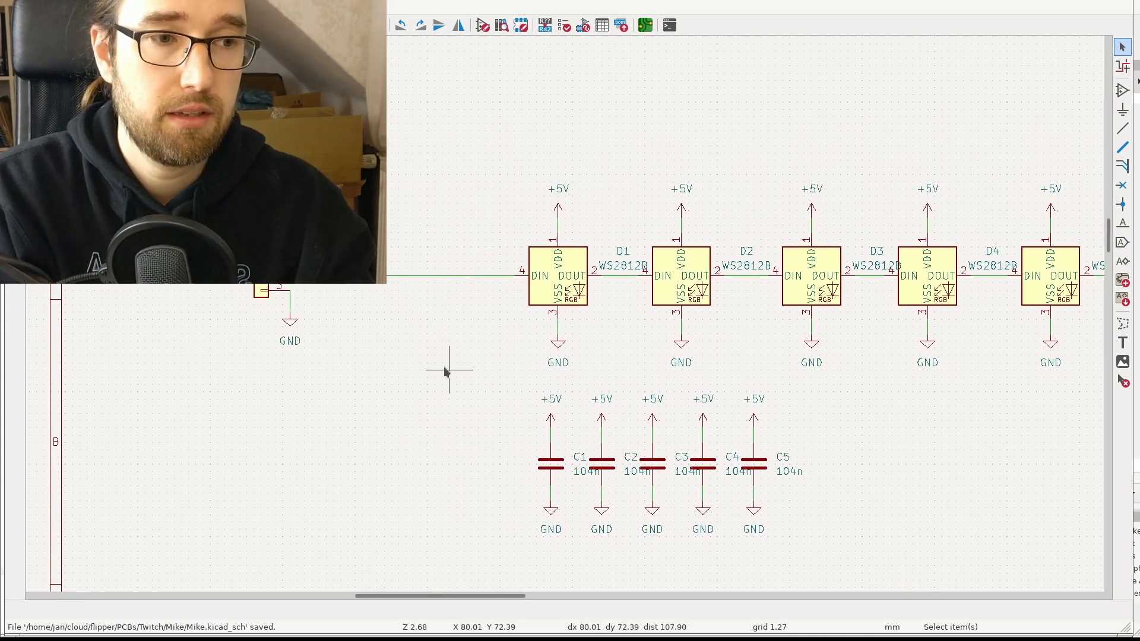
scroll(447, 371, down, 4)
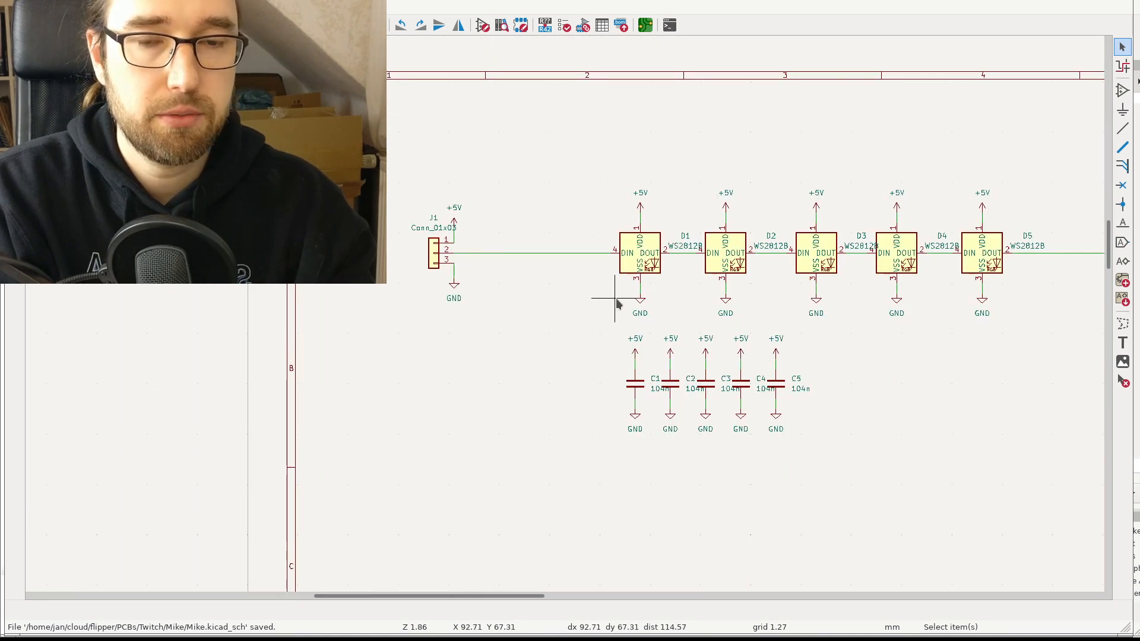
middle_drag(617, 303, 610, 351)
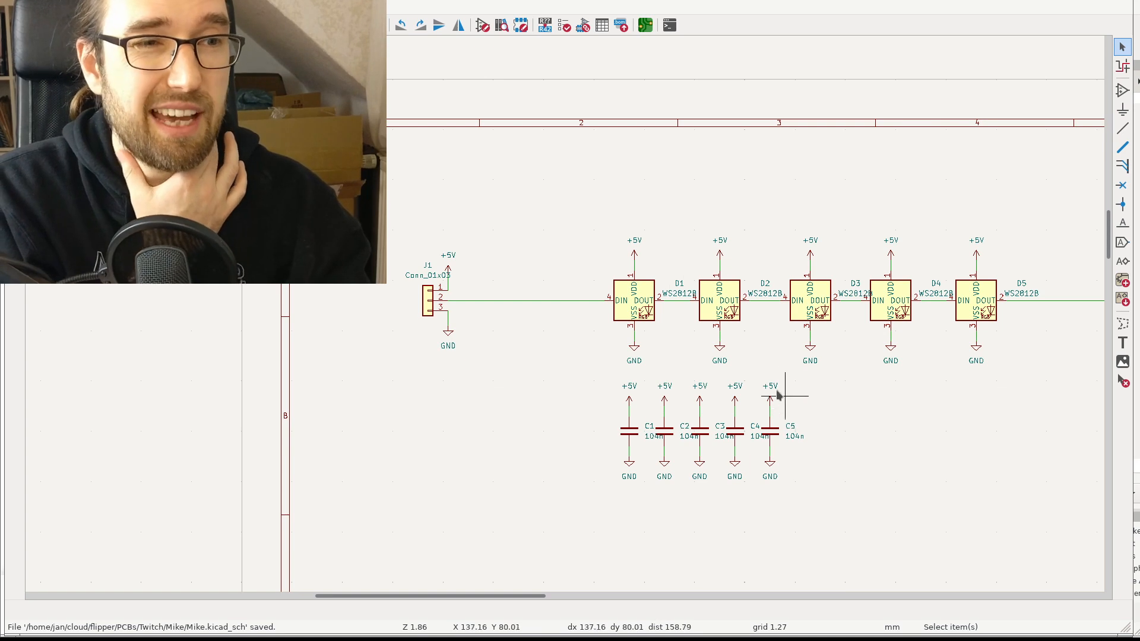
middle_drag(587, 371, 683, 382)
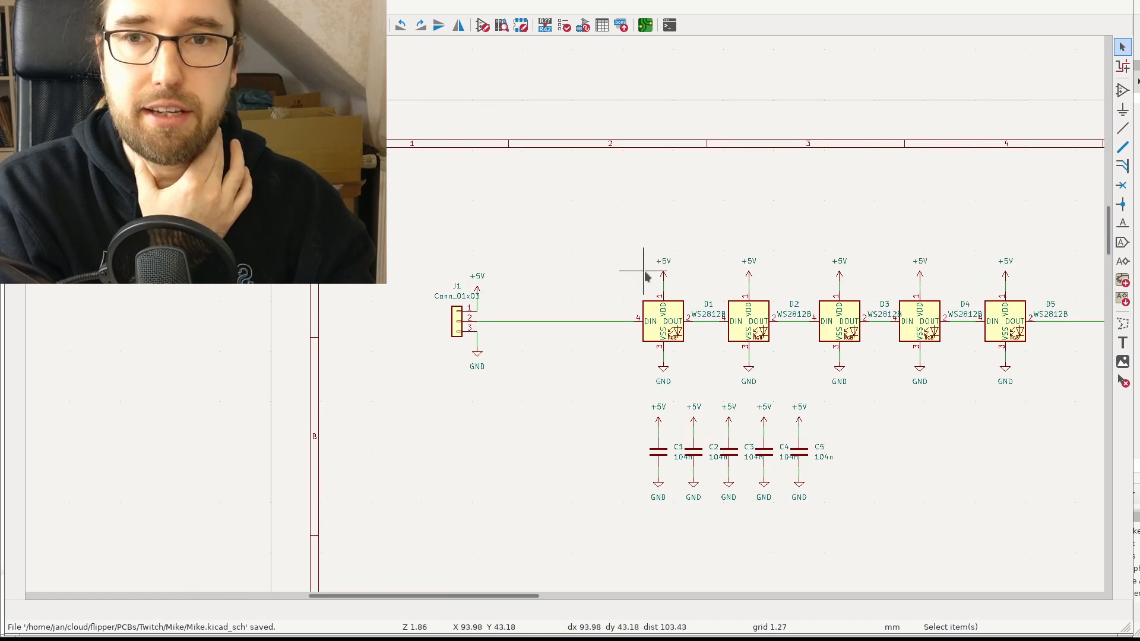
middle_drag(636, 204, 643, 311)
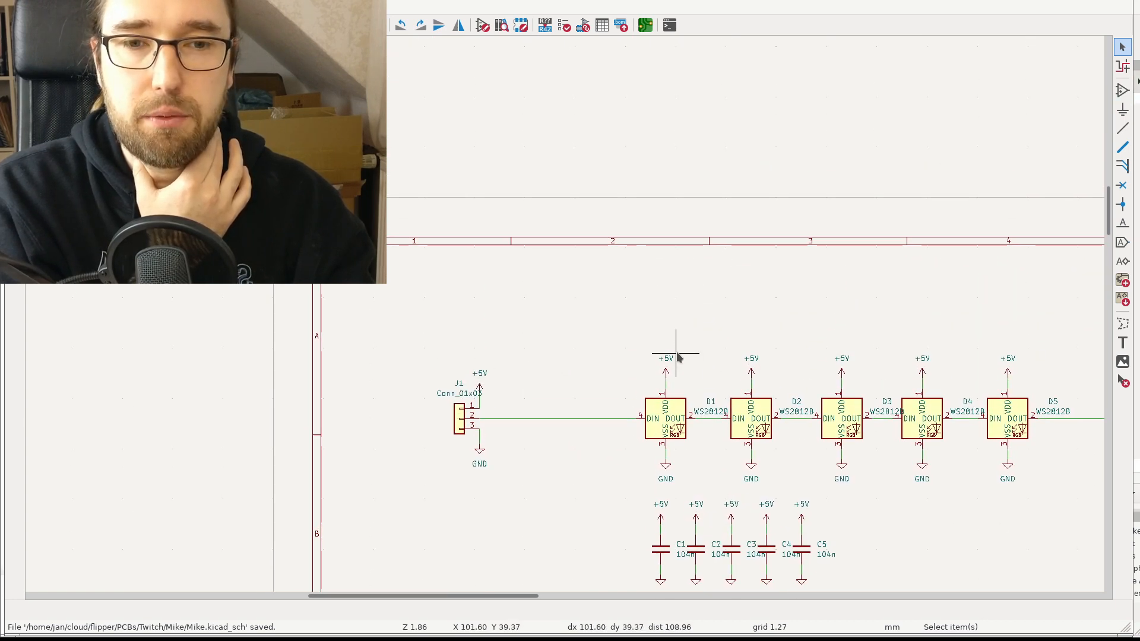
middle_drag(678, 356, 542, 222)
middle_drag(647, 504, 669, 450)
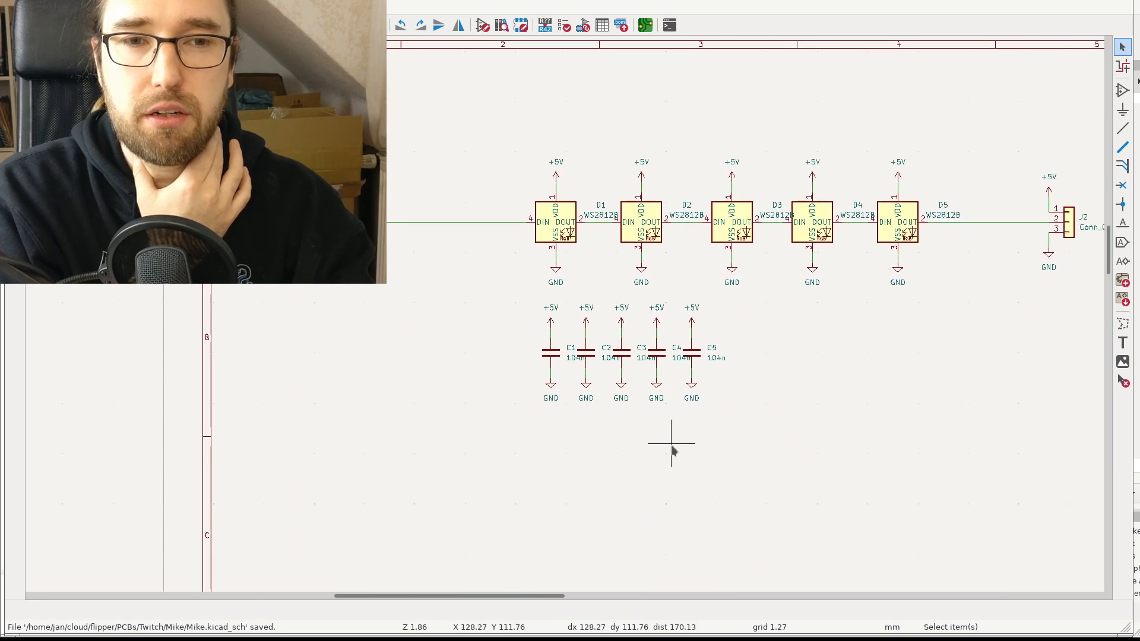
- Start adding a symbol and select Conn_01x06 from the Connector_Generic library
click(1122, 91)
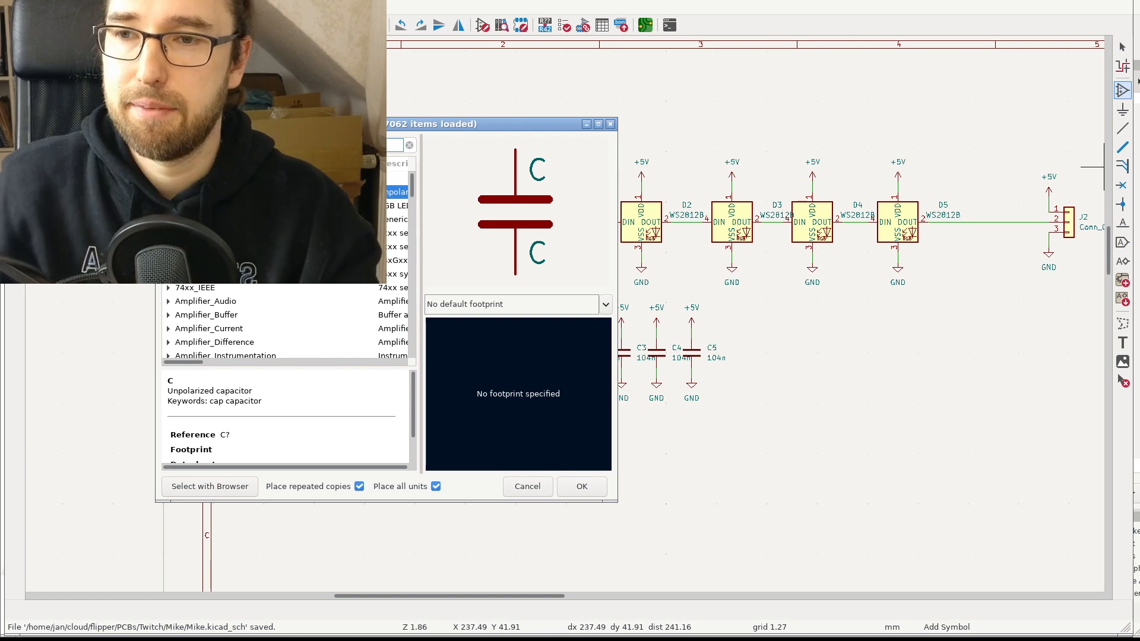
scroll(285, 321, down, 5)
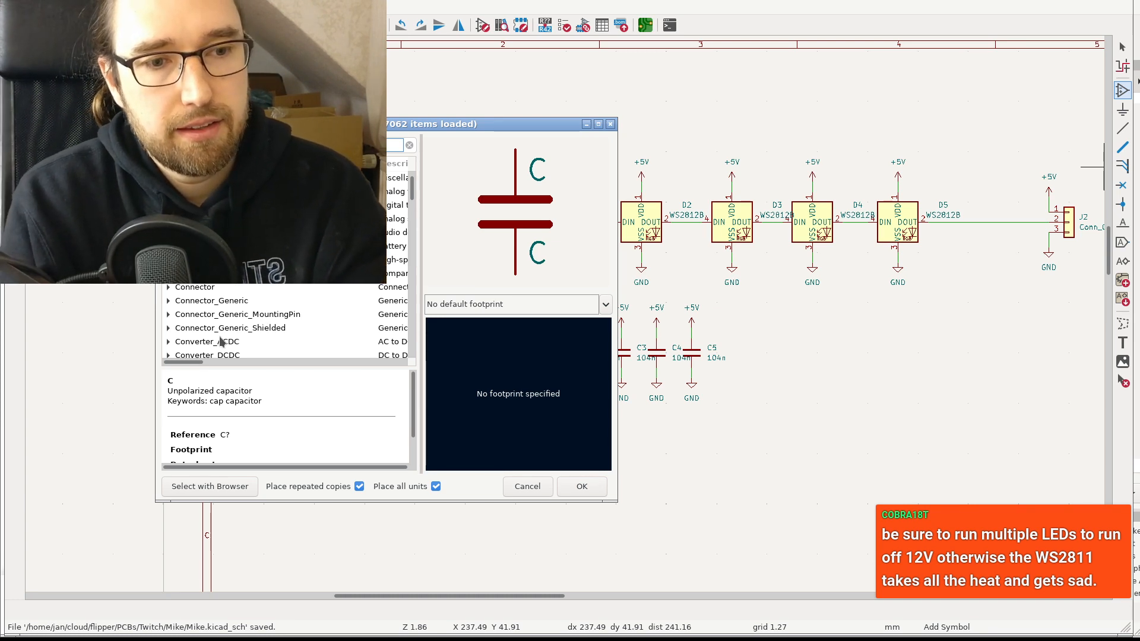
scroll(219, 333, down, 2)
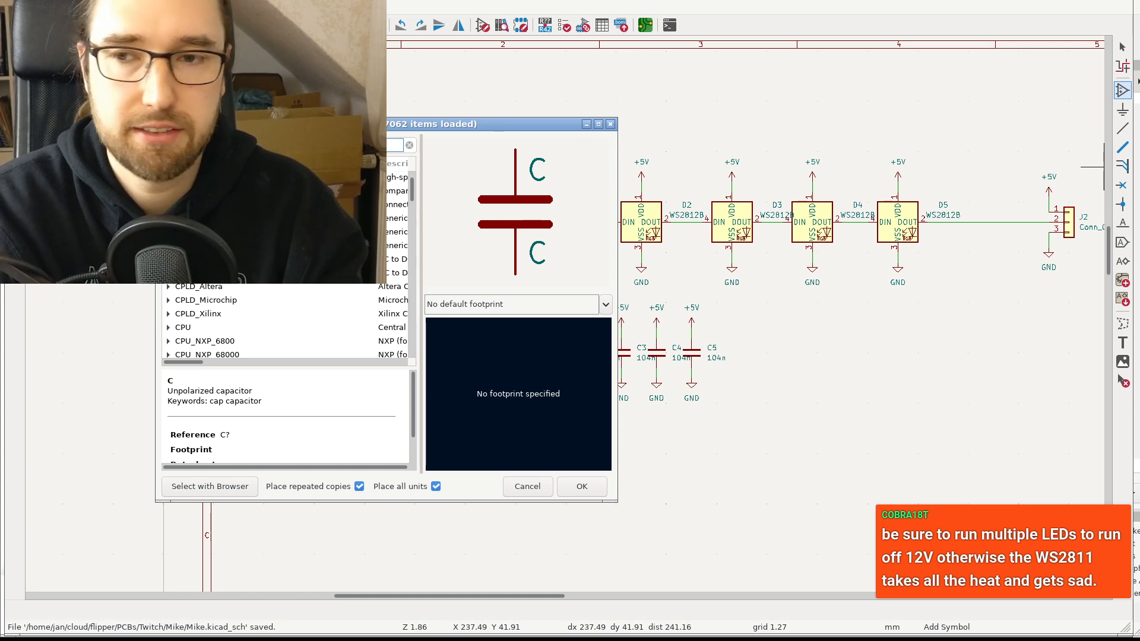
scroll(285, 321, down, 3)
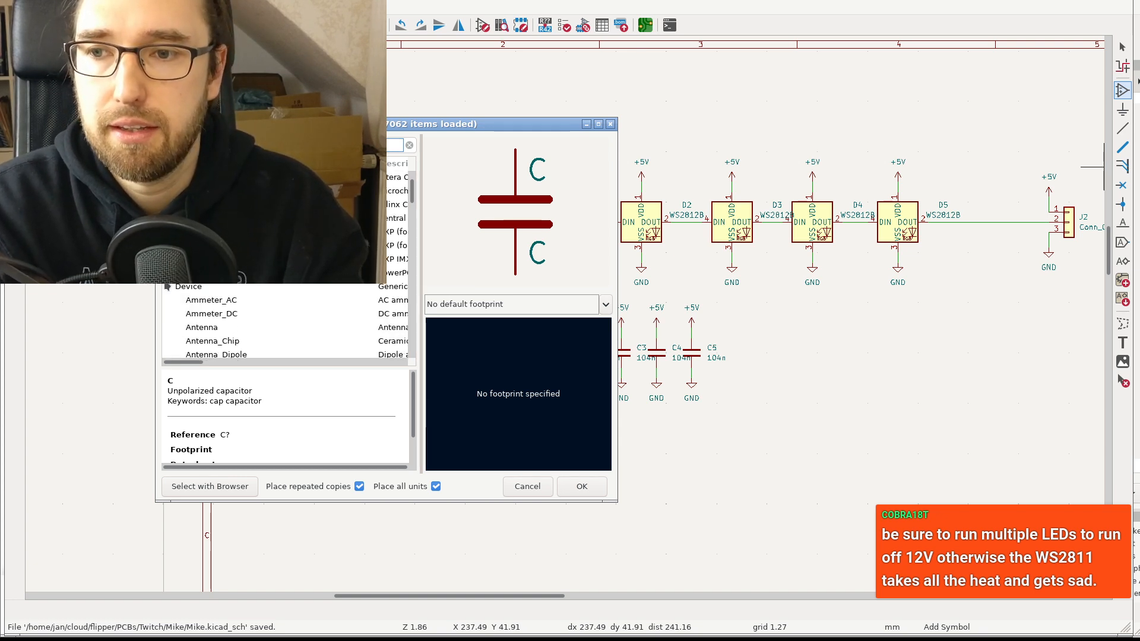
click(167, 287)
scroll(285, 320, up, 2)
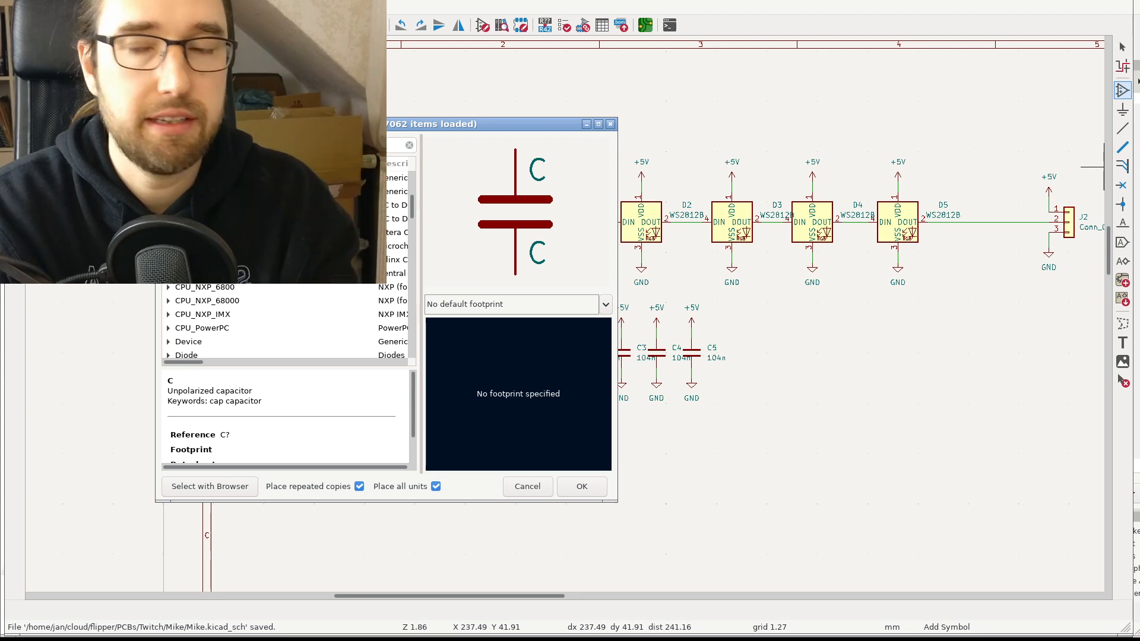
scroll(285, 321, up, 2)
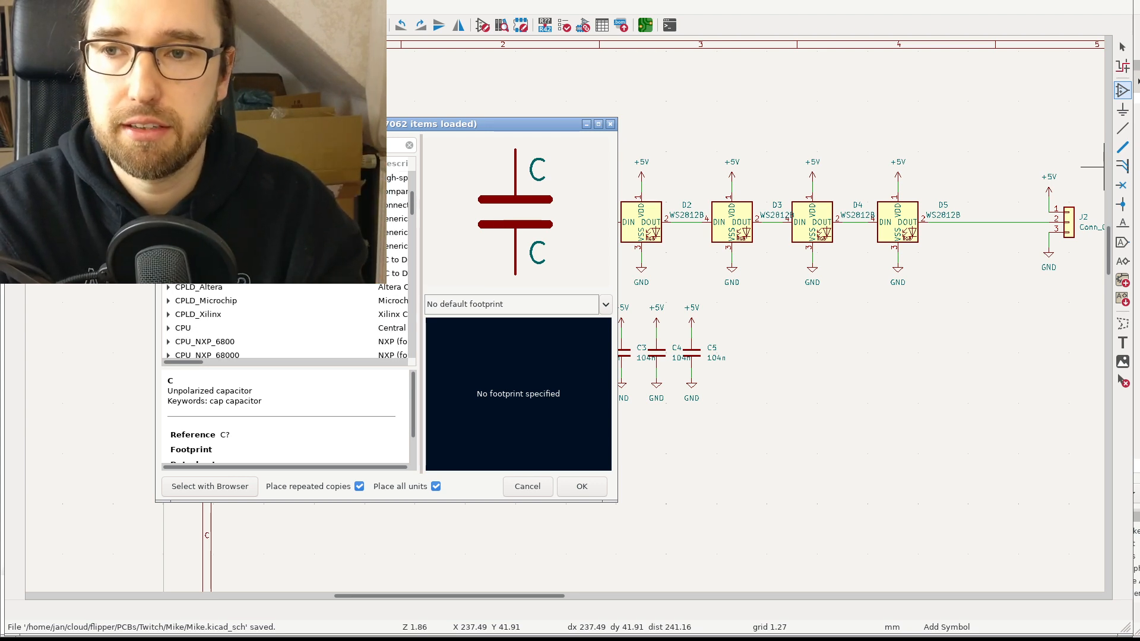
click(168, 219)
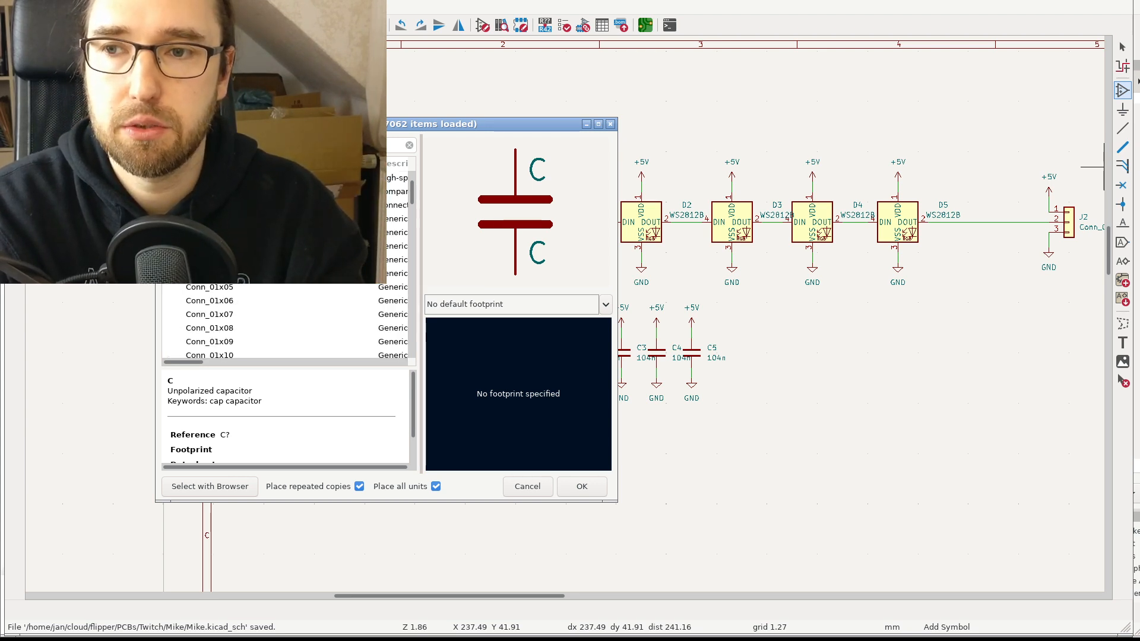
scroll(285, 320, down, 1)
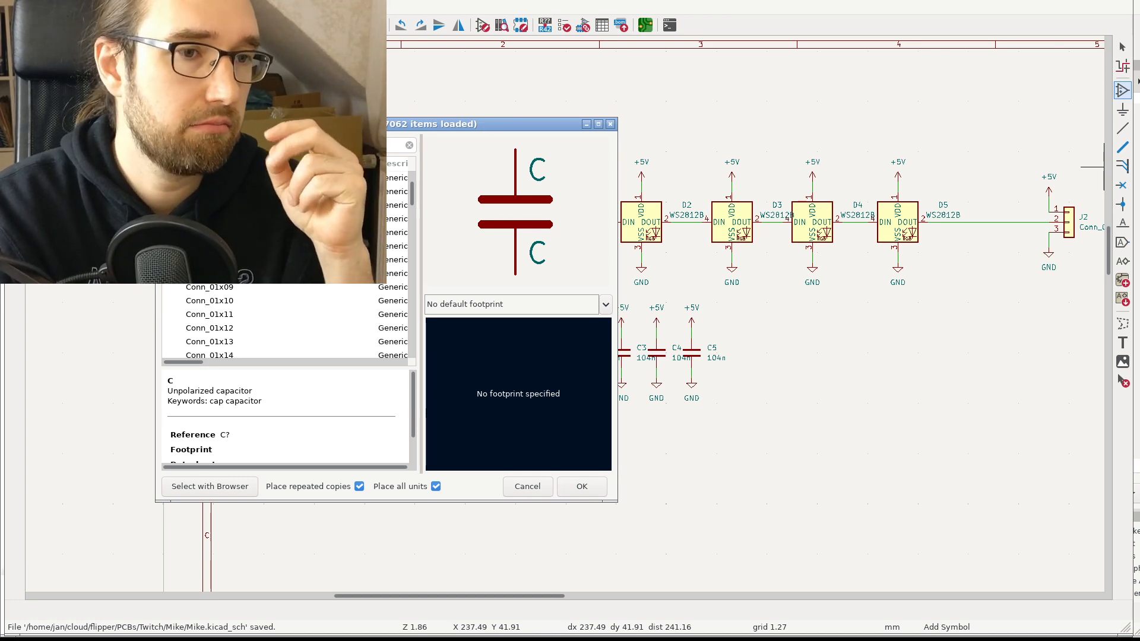
click(209, 246)
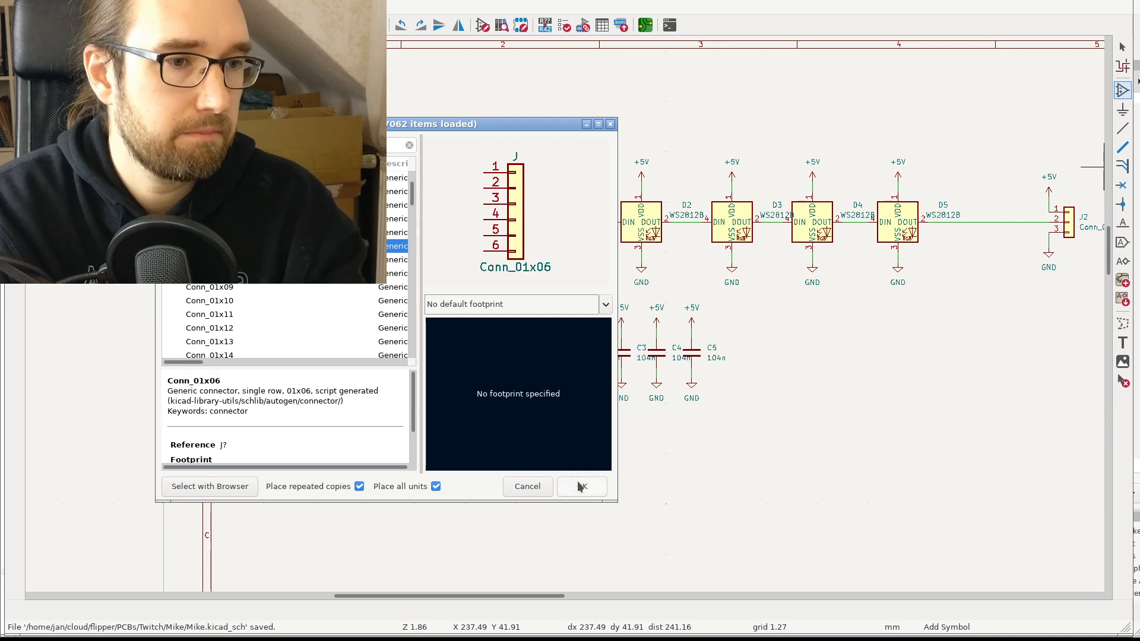
- Place one Conn_01x06 connector in the empty area of the sheet below J1
drag(443, 129, 448, 248)
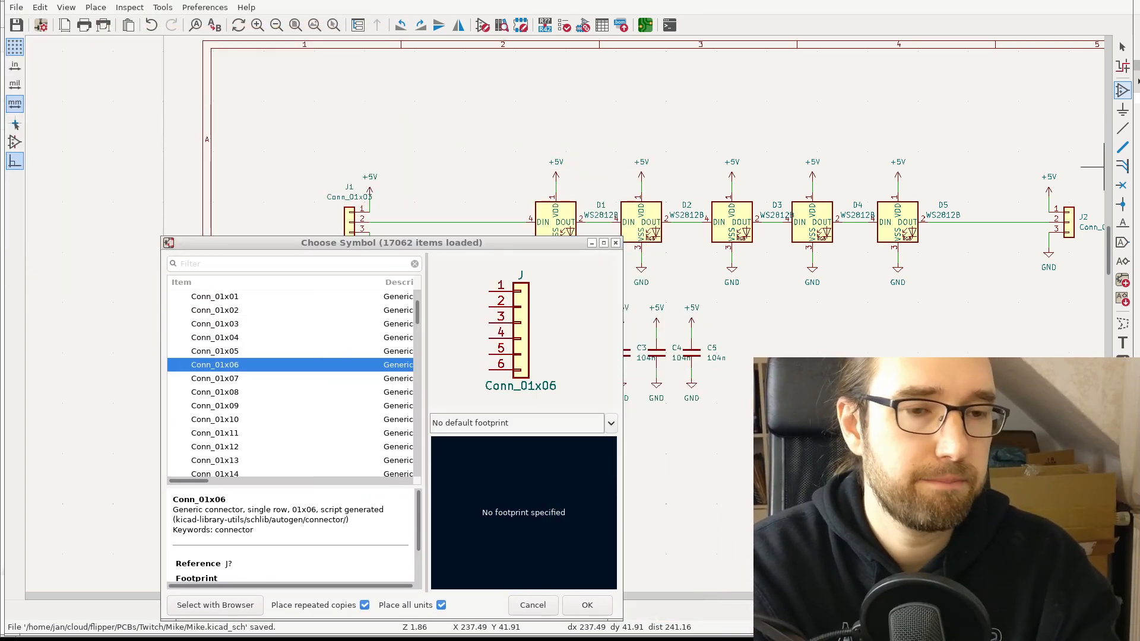
drag(452, 245, 451, 204)
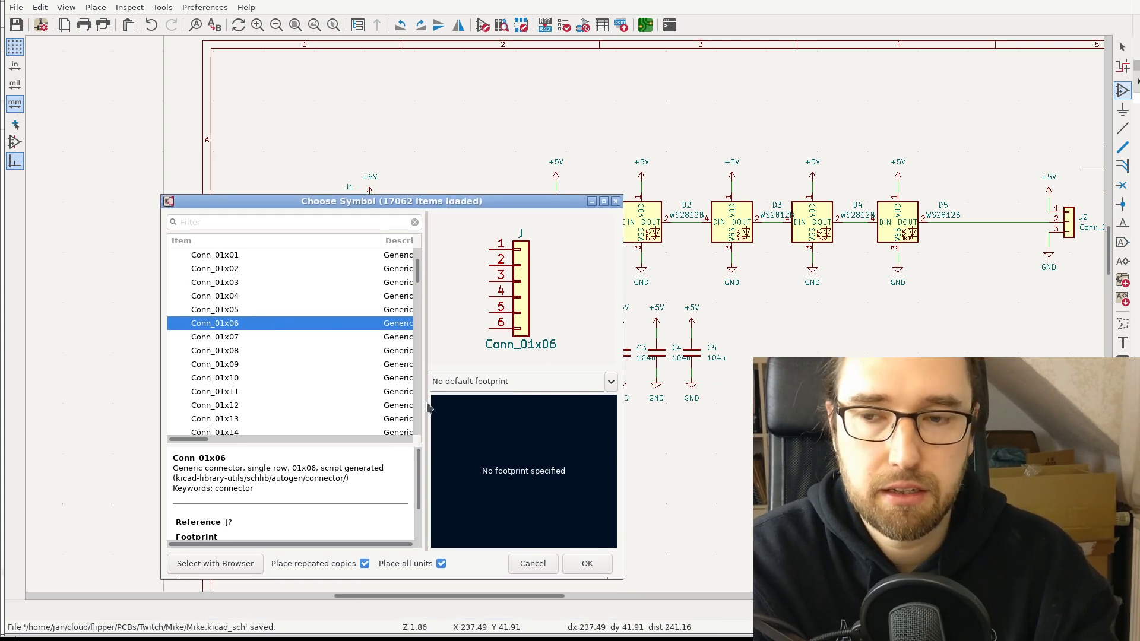
click(586, 564)
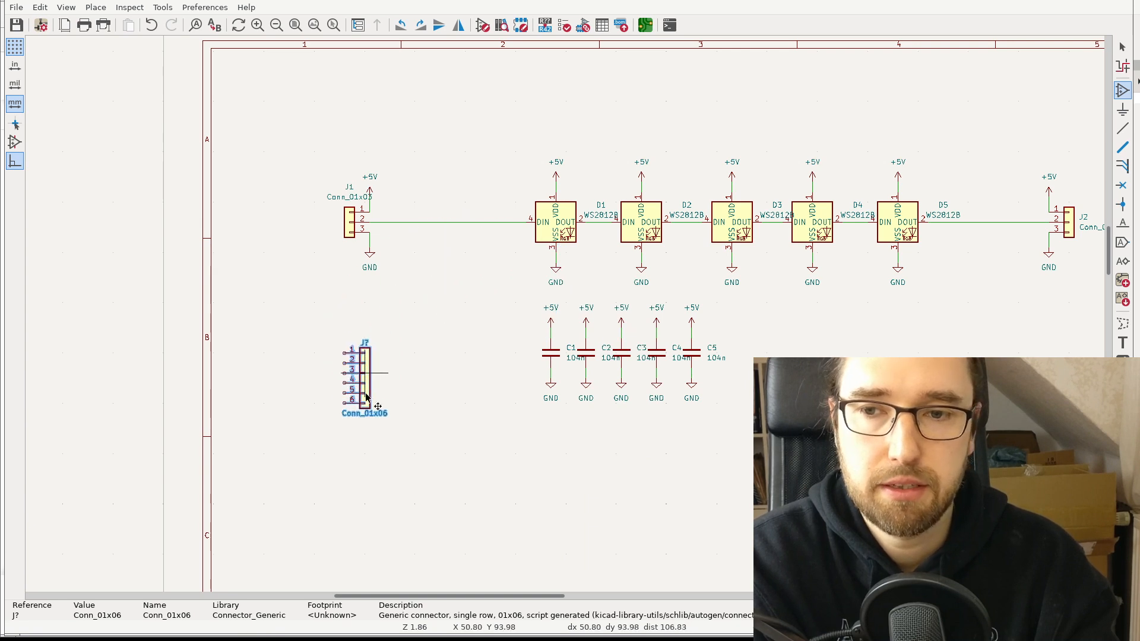
scroll(384, 480, down, 3)
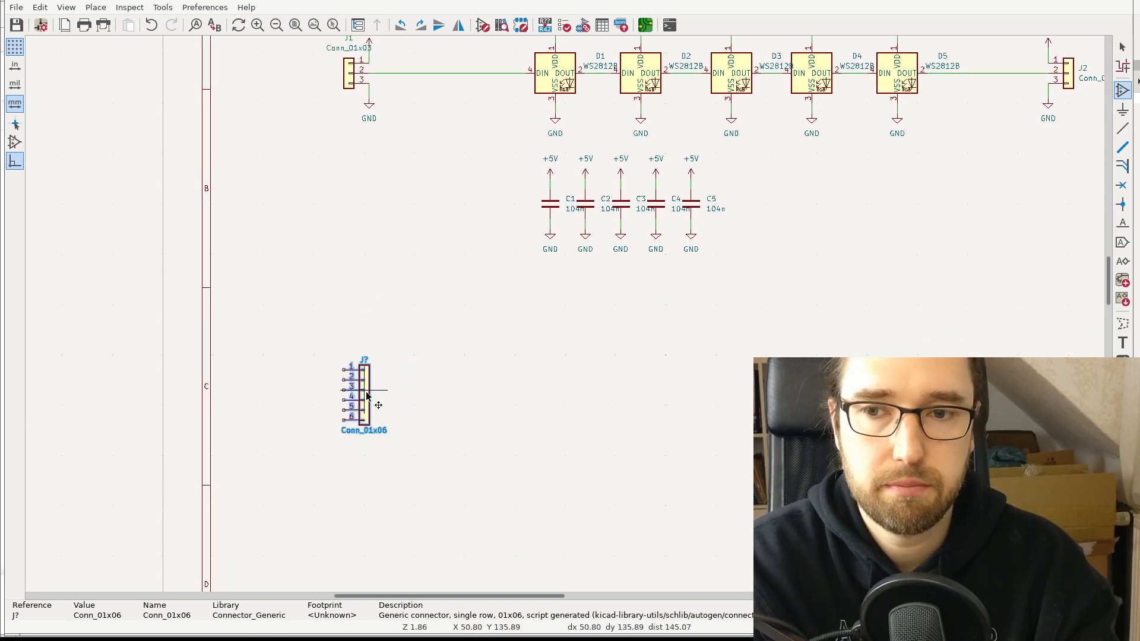
click(365, 389)
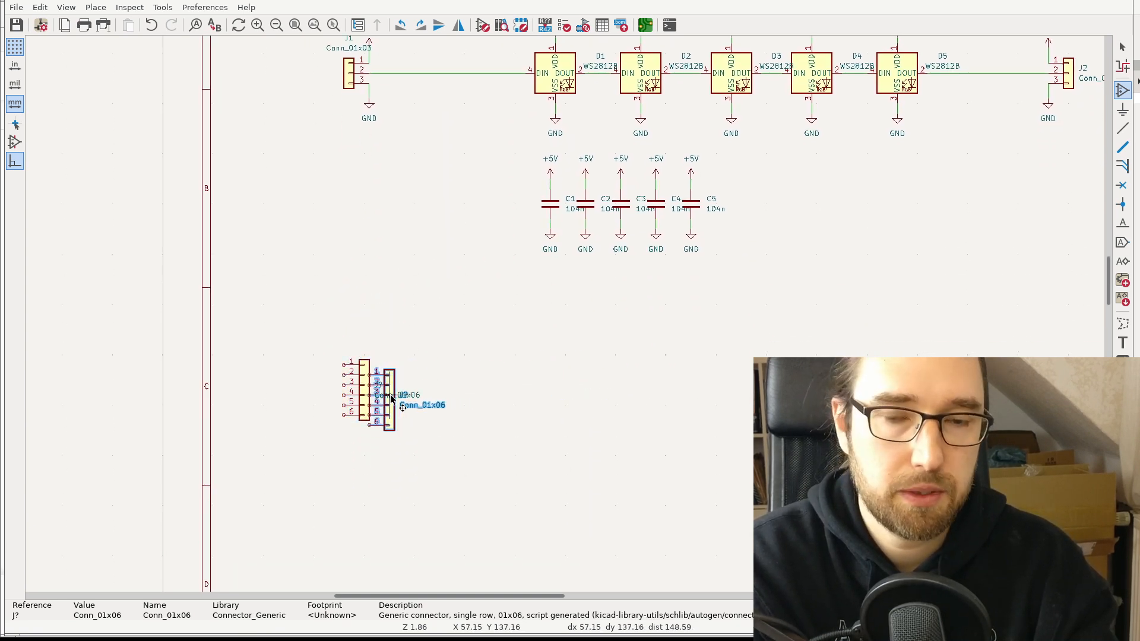
key(Escape)
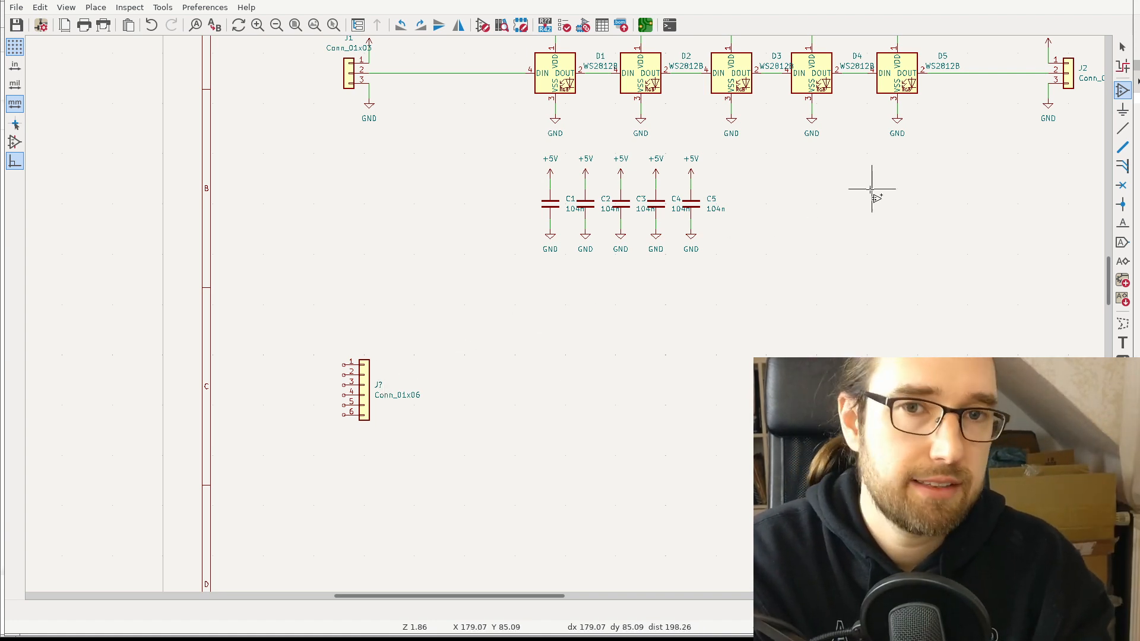
key(Escape)
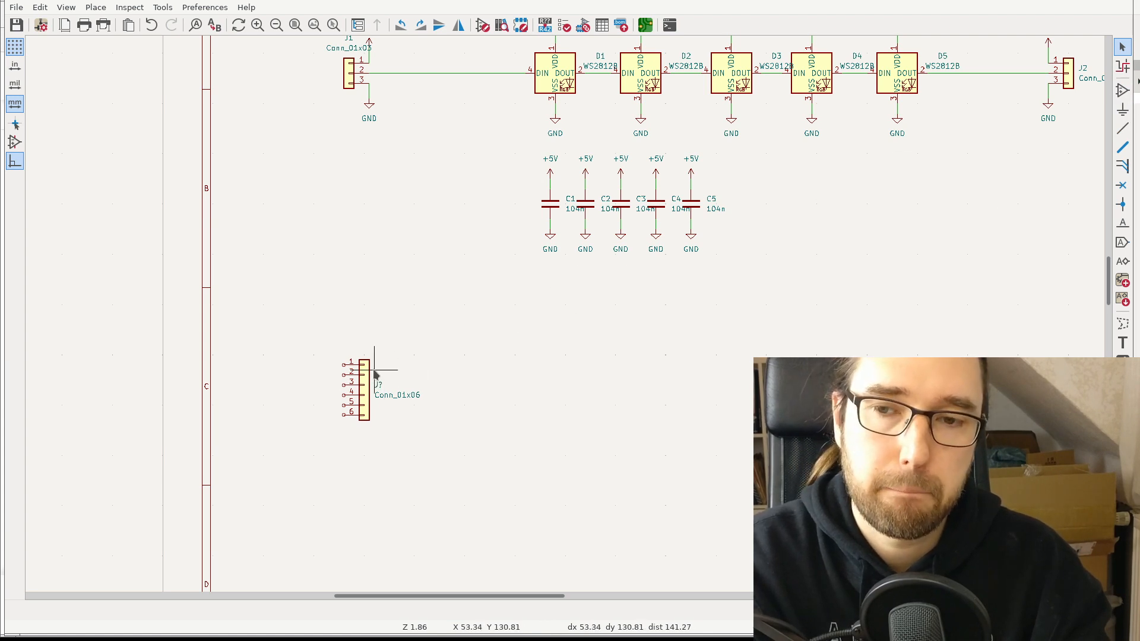
- Place a +5V power symbol just above pin 1 of the new six-pin connector and wire it to that pin
click(1123, 109)
click(962, 211)
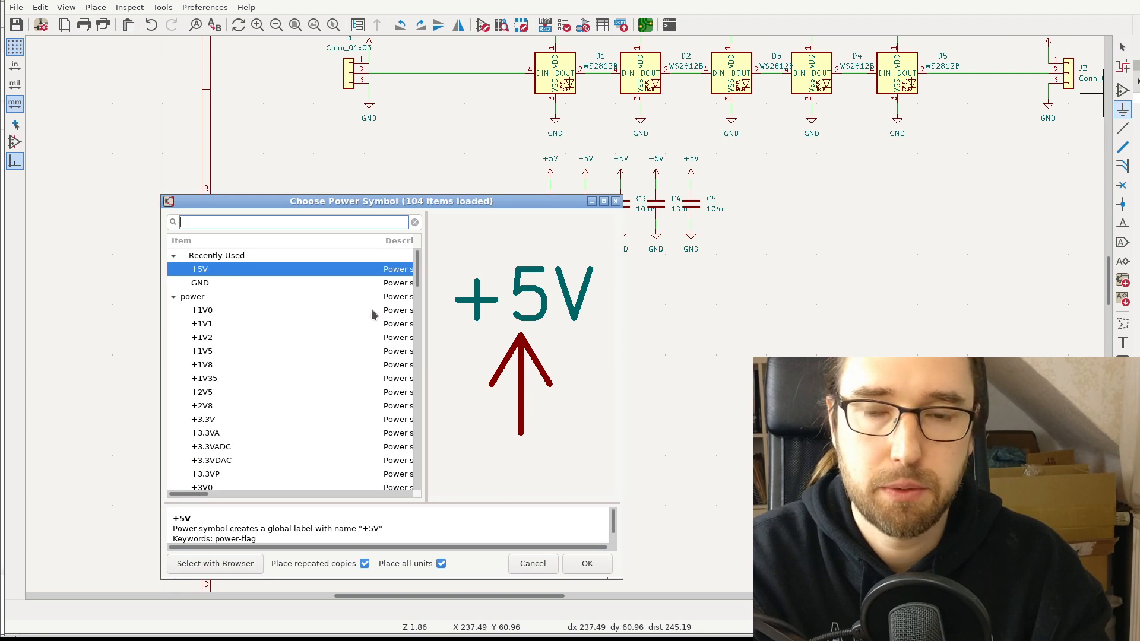
click(219, 284)
click(225, 270)
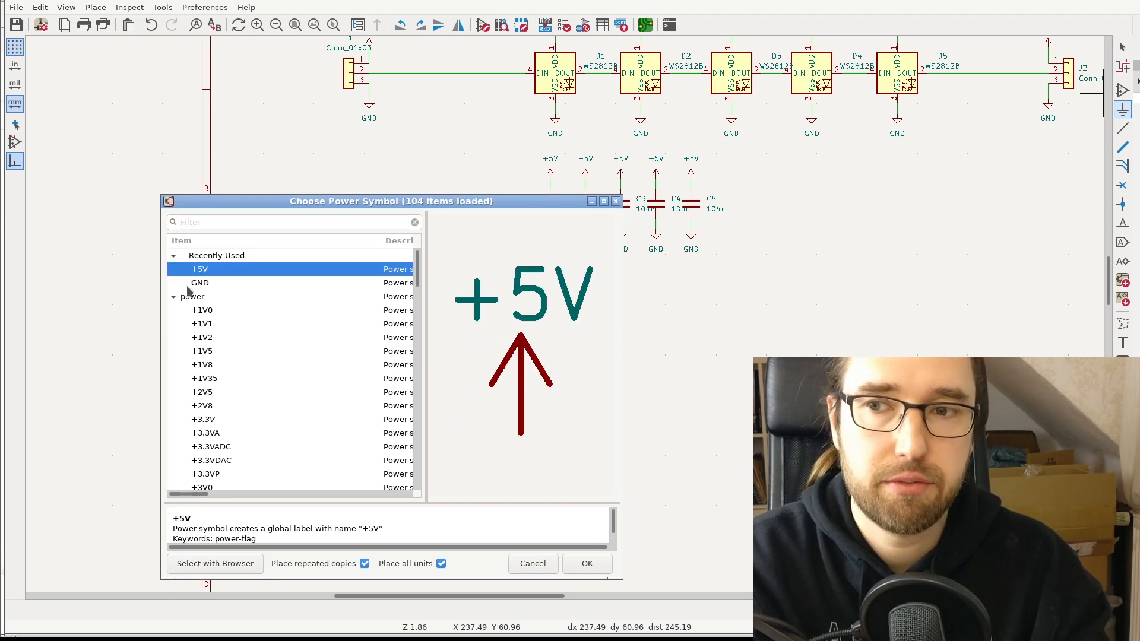
click(187, 286)
click(202, 271)
click(584, 562)
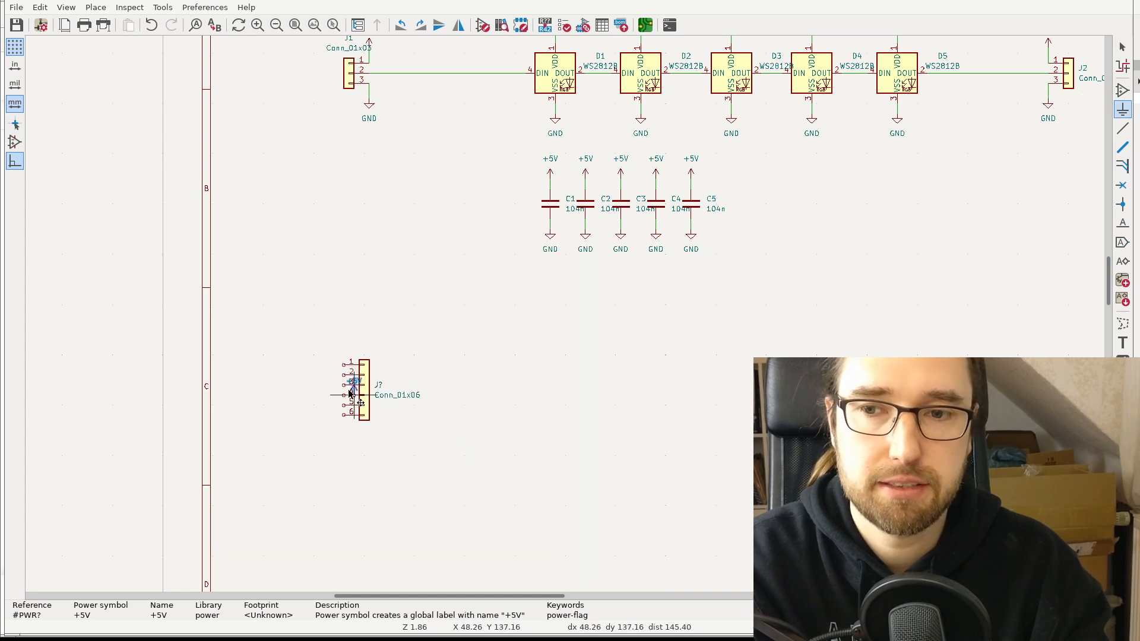
click(343, 355)
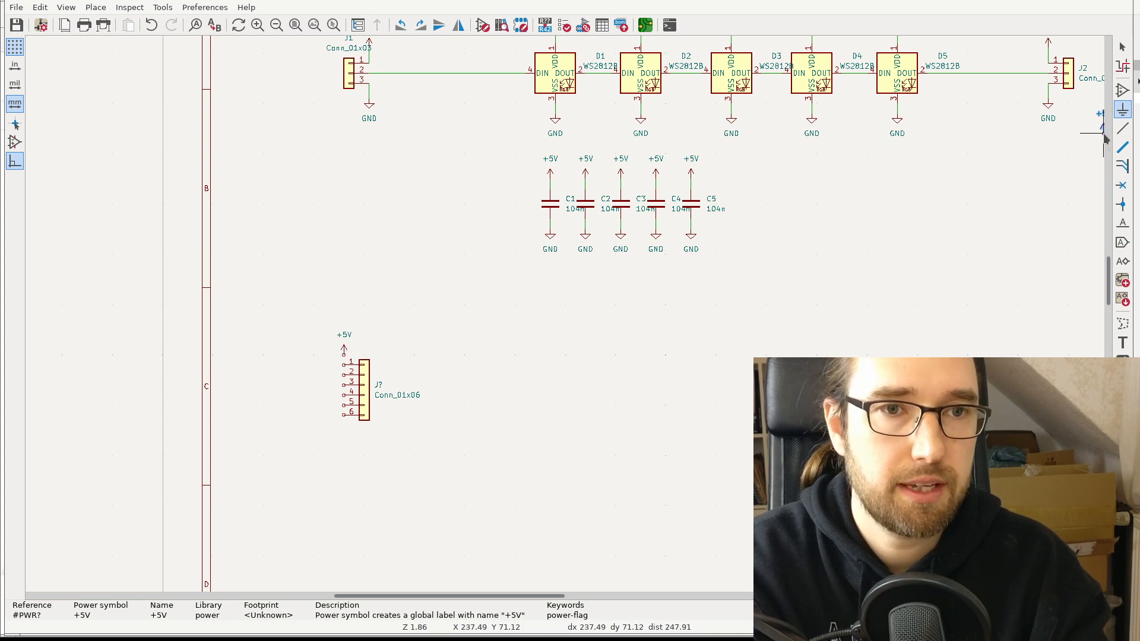
key(Escape)
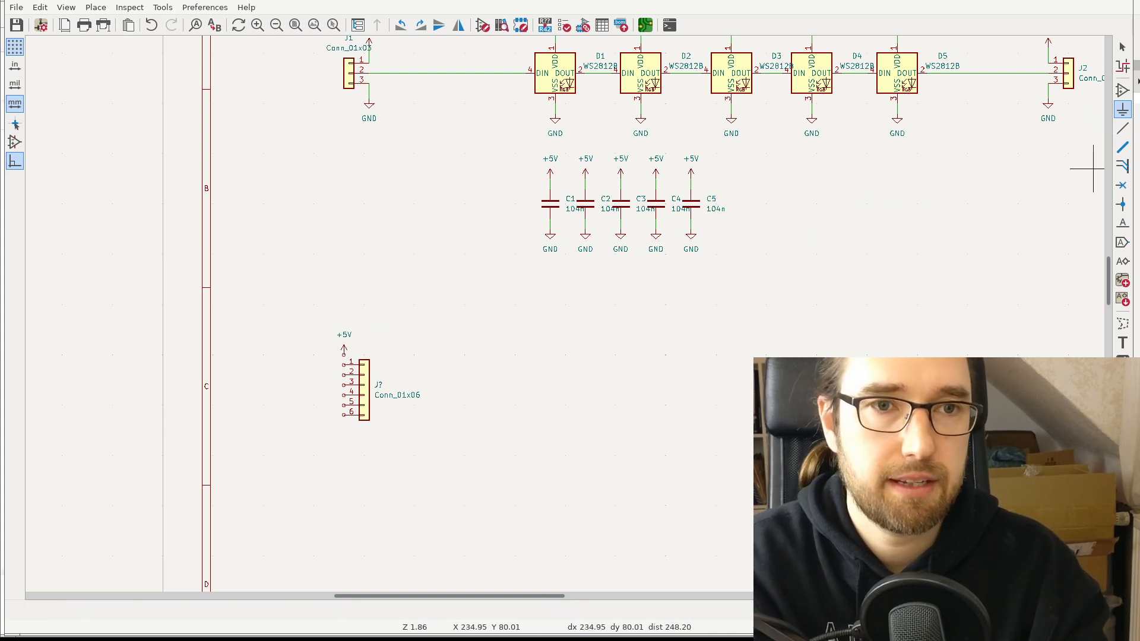
key(w)
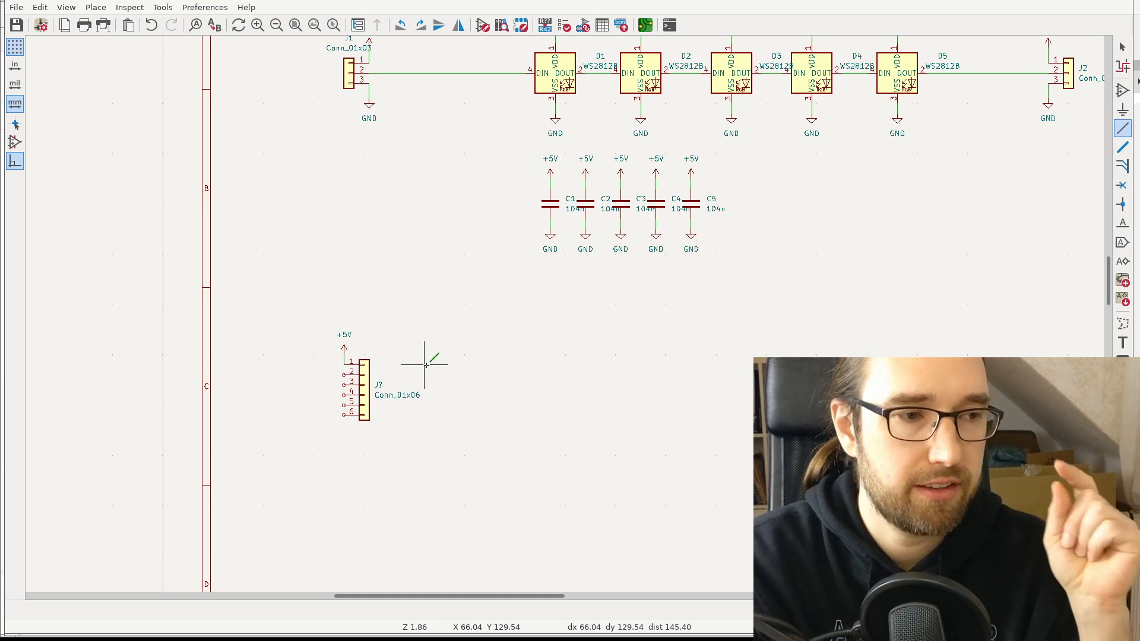
key(Escape)
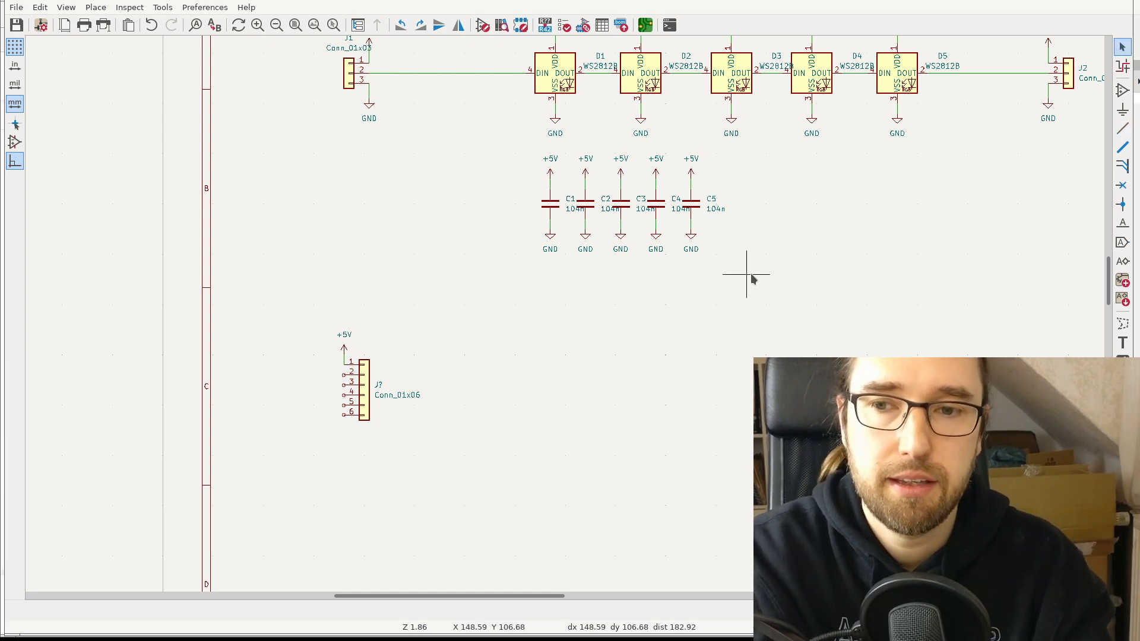
- Try to mirror the six-pin connector vertically
click(364, 385)
right_click(365, 386)
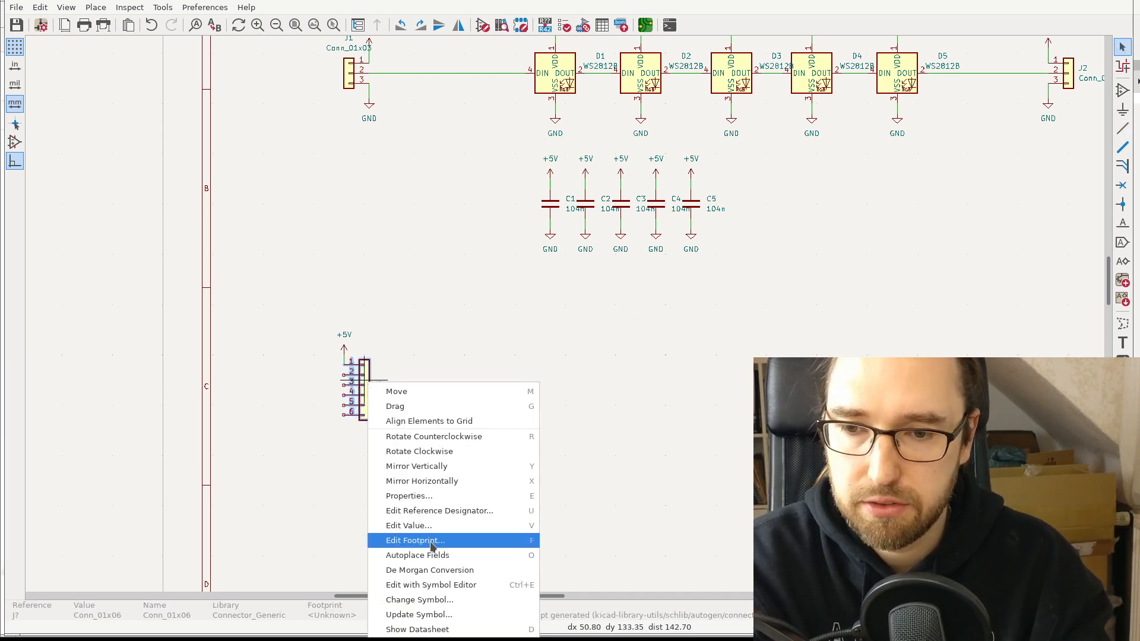
click(440, 468)
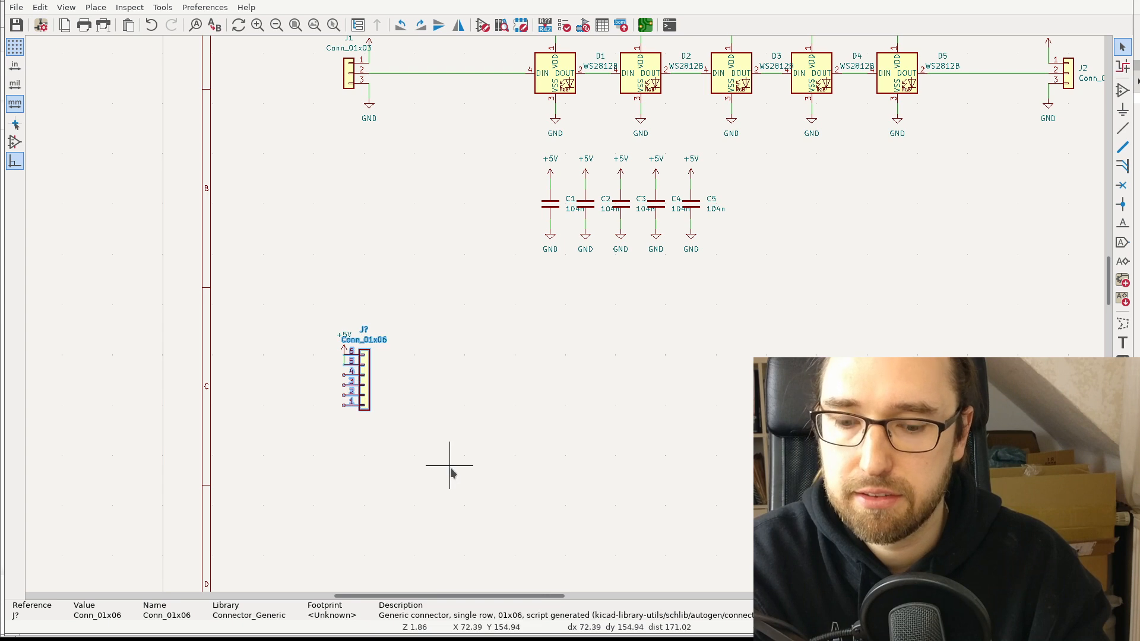
key(ctrl+z)
- Mirror the six-pin connector horizontally so that its pins face right
right_click(365, 387)
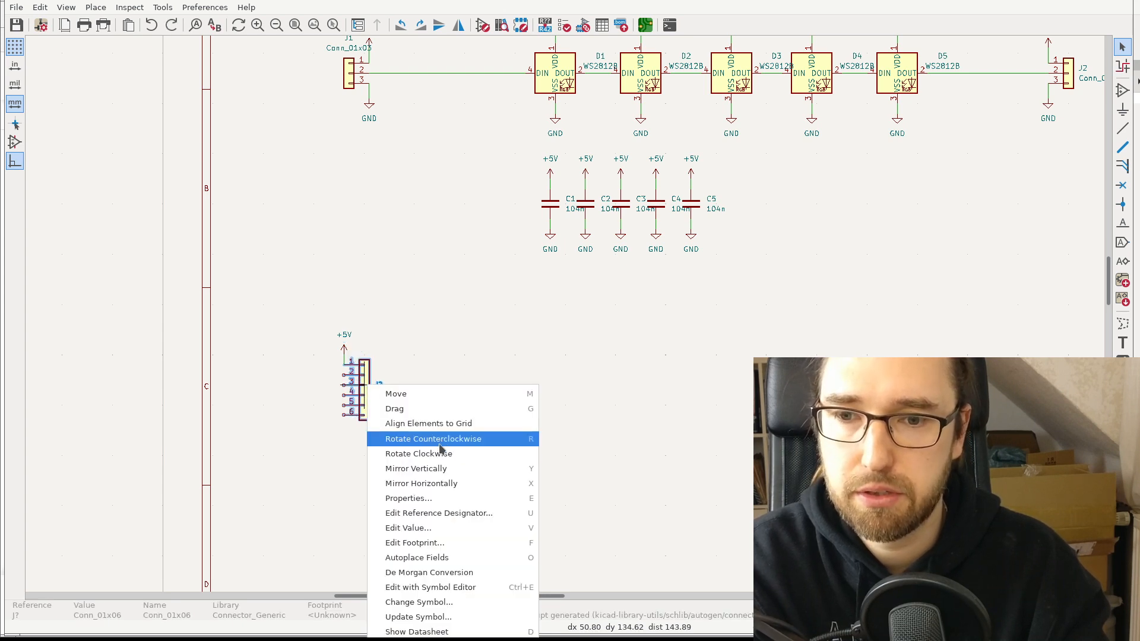
click(439, 481)
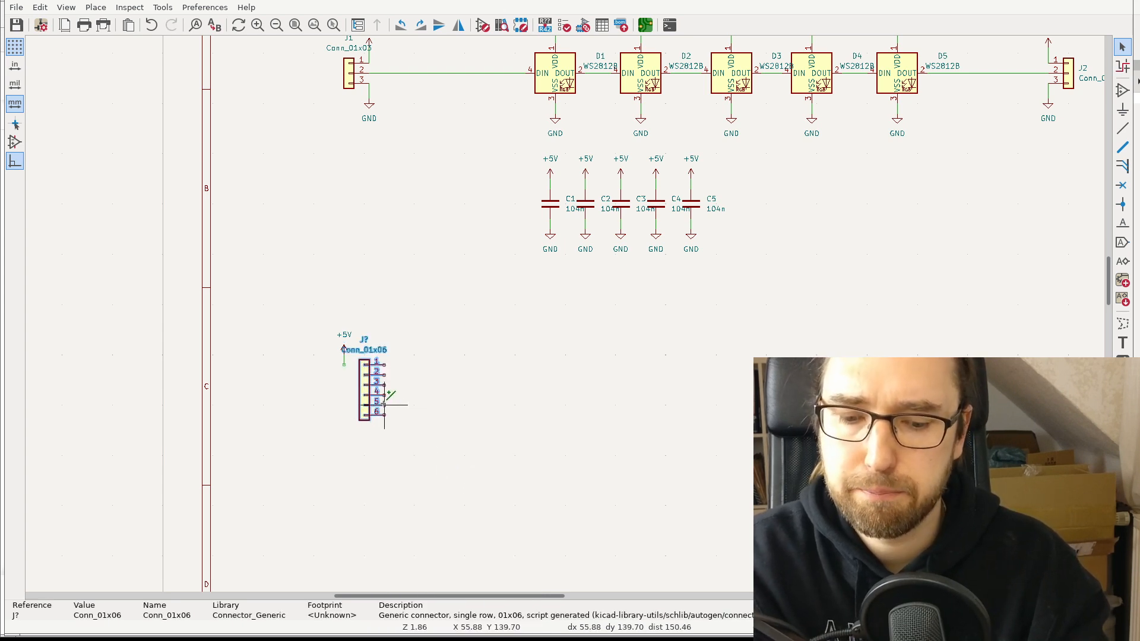
- Move the six-pin connector so that its pin 1 meets the existing +5V wire, and save the schematic
key(m)
click(343, 399)
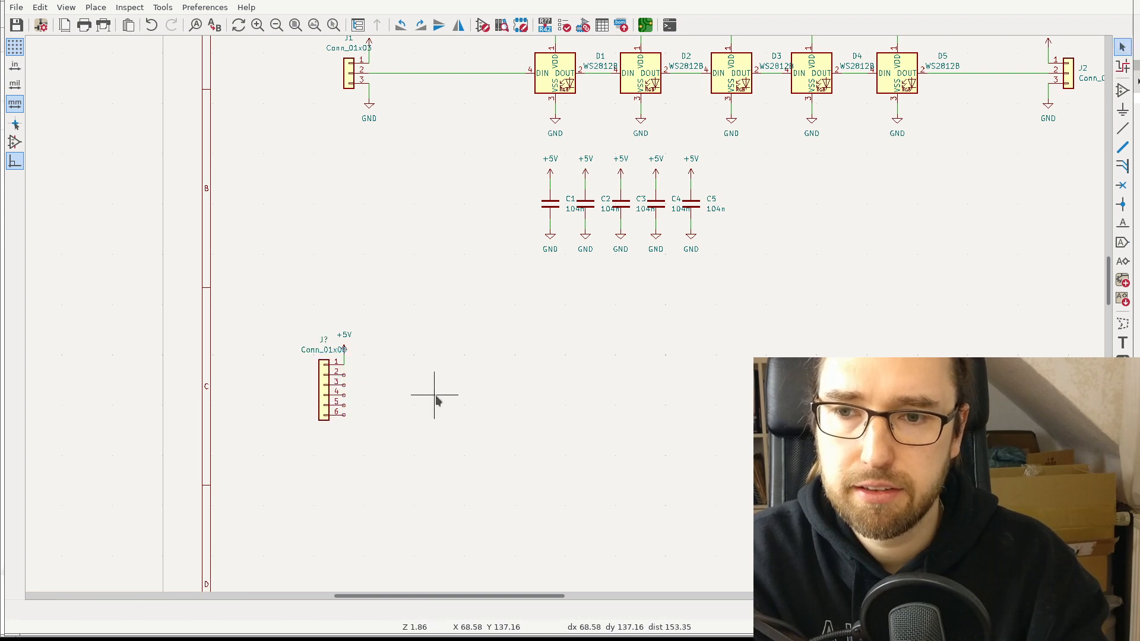
key(ctrl+s)
- Place three upright copies of the LED symbol from the Device library side by side, to the right of the six-pin connector
click(1123, 95)
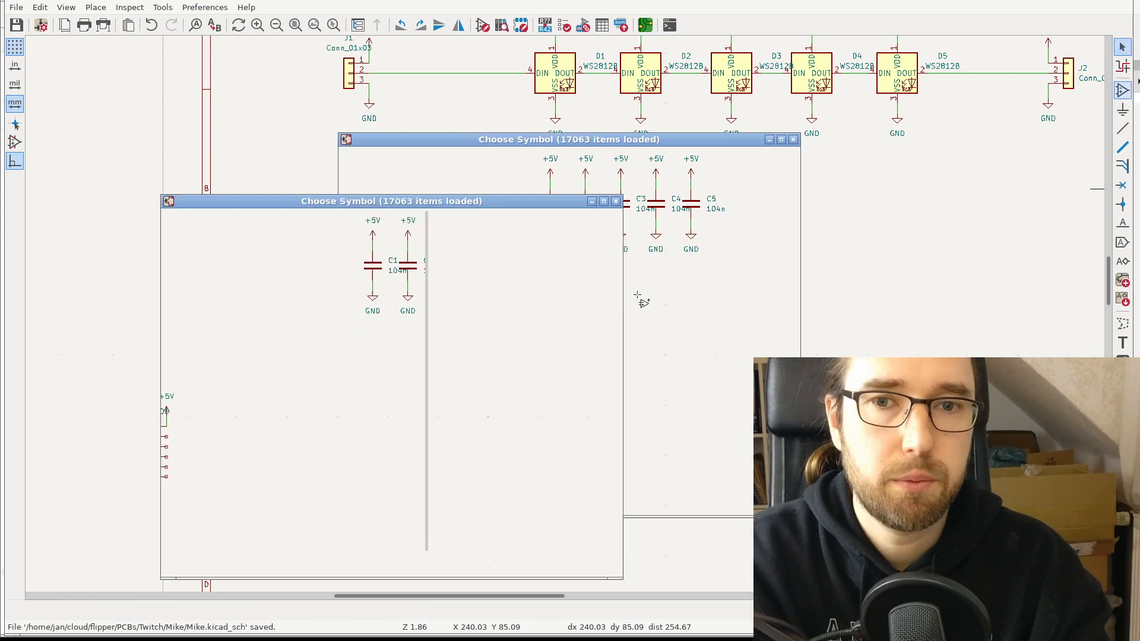
text(LED)
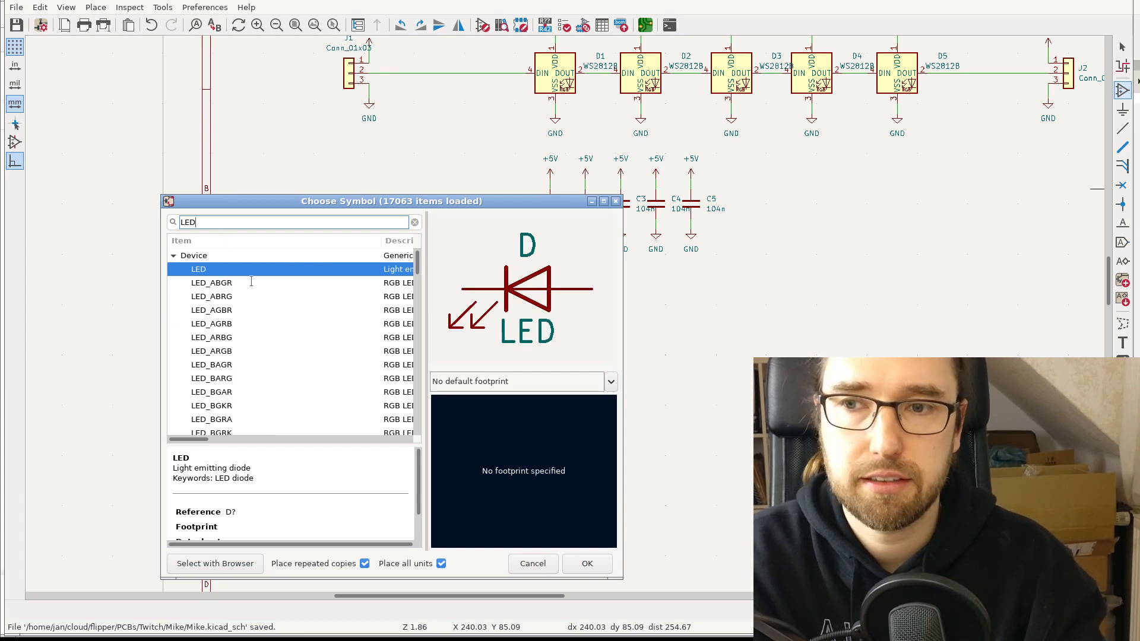
click(585, 564)
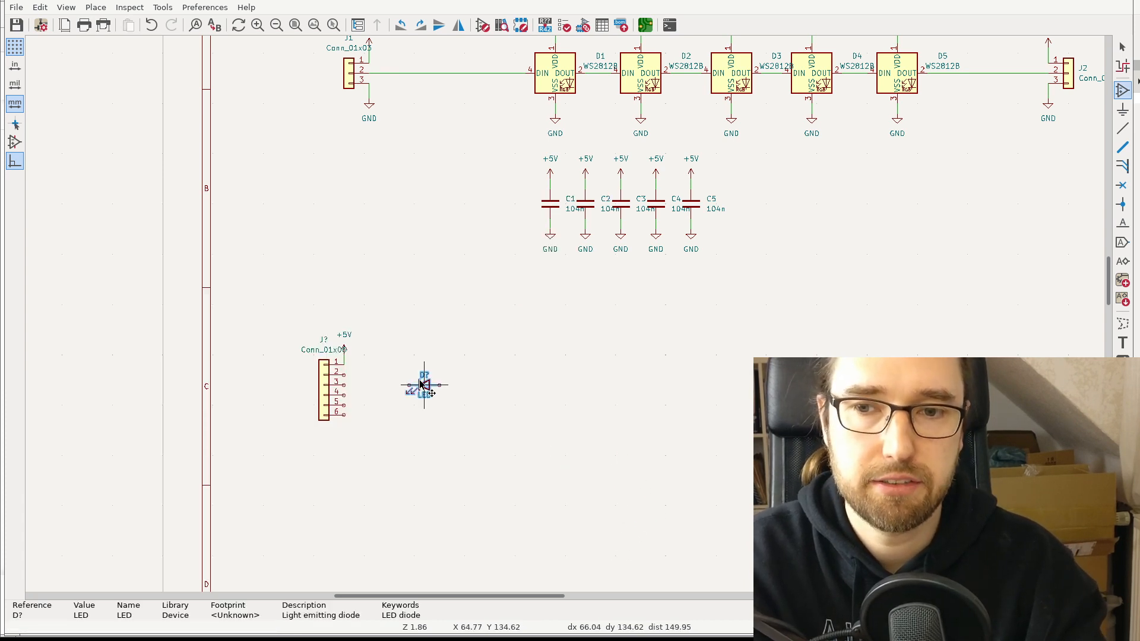
key(r)
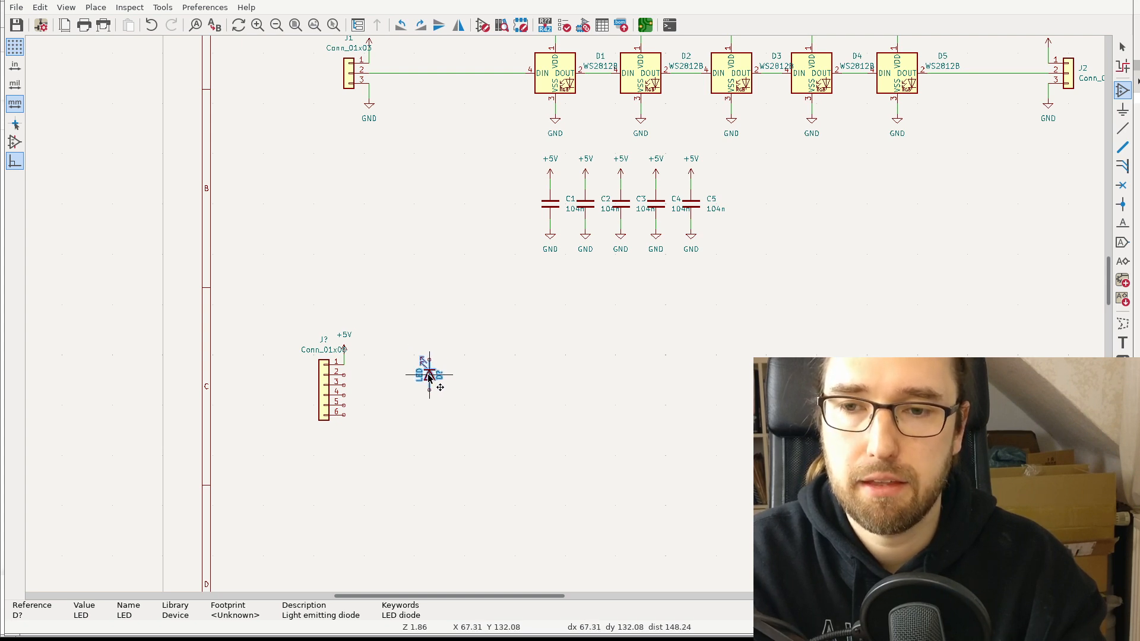
click(428, 376)
click(454, 376)
click(480, 376)
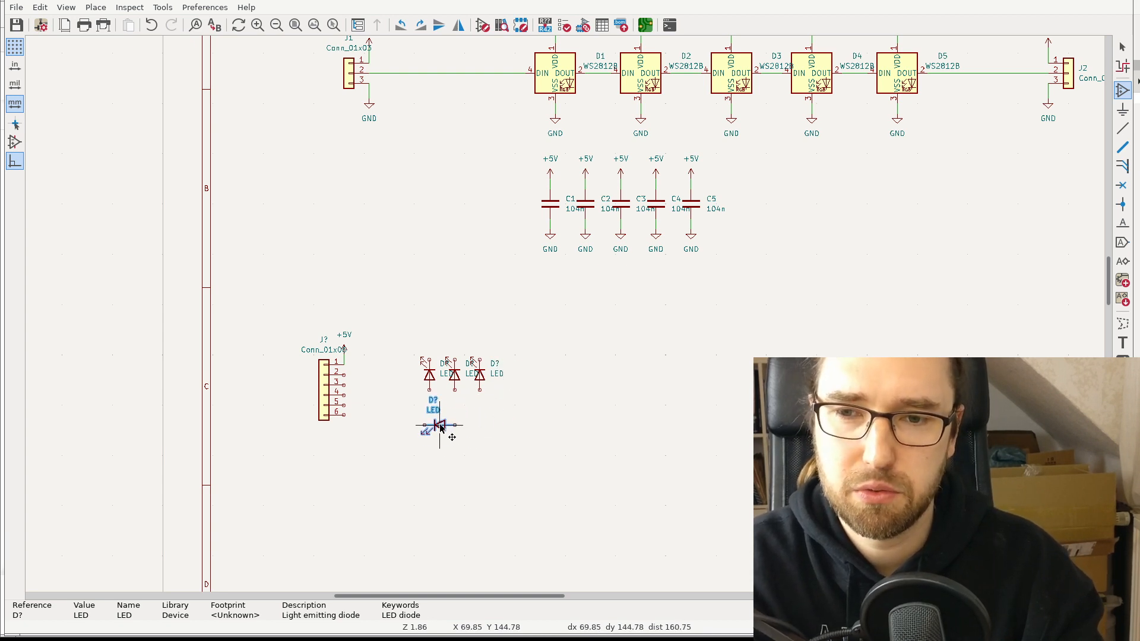
- Place two more LEDs horizontally with cathodes facing right, one level with connector pin 6 and one just below it
key(r)
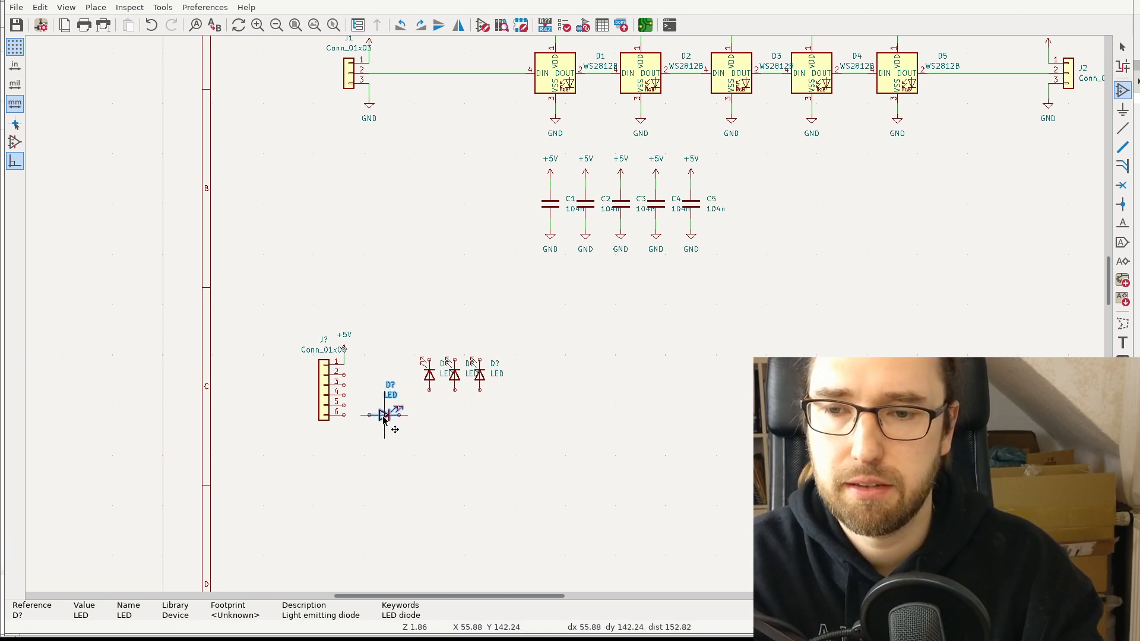
click(386, 417)
click(384, 435)
key(Escape)
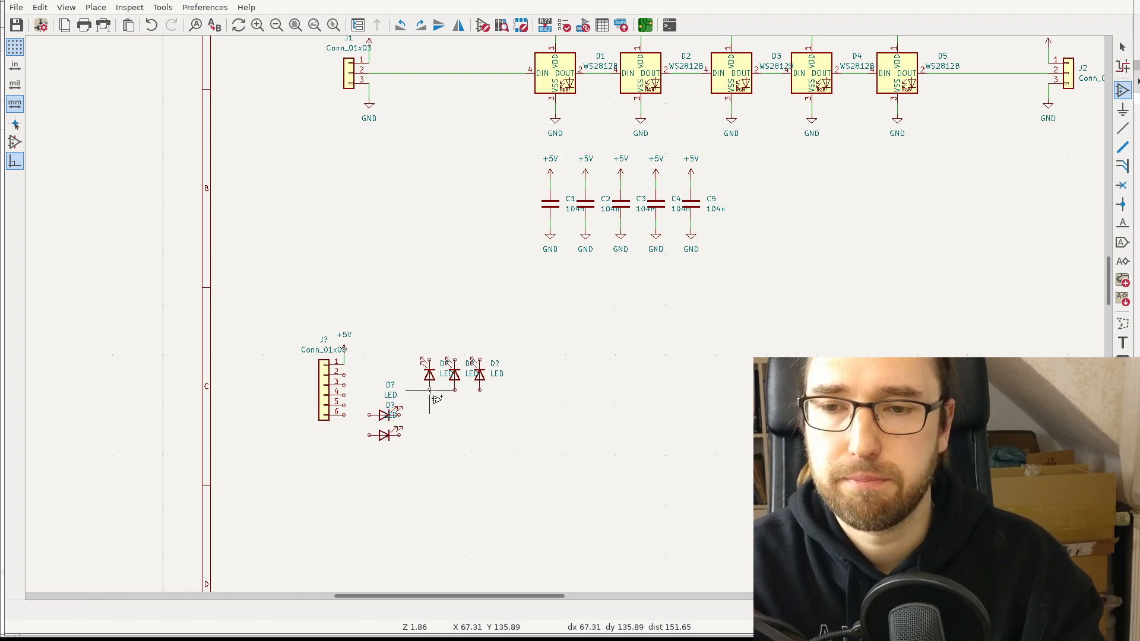
- Rotate the three upright LEDs so their cathodes face right, and stack them above the two horizontal ones in one column
click(428, 375)
key(Return)
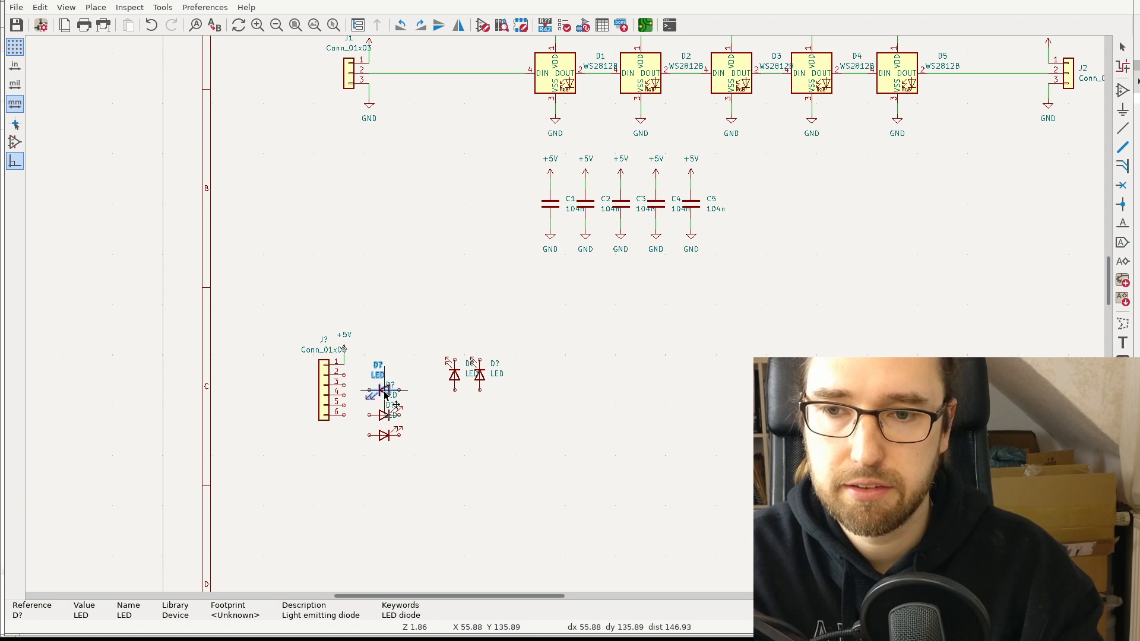
key(r)
click(382, 392)
key(Escape)
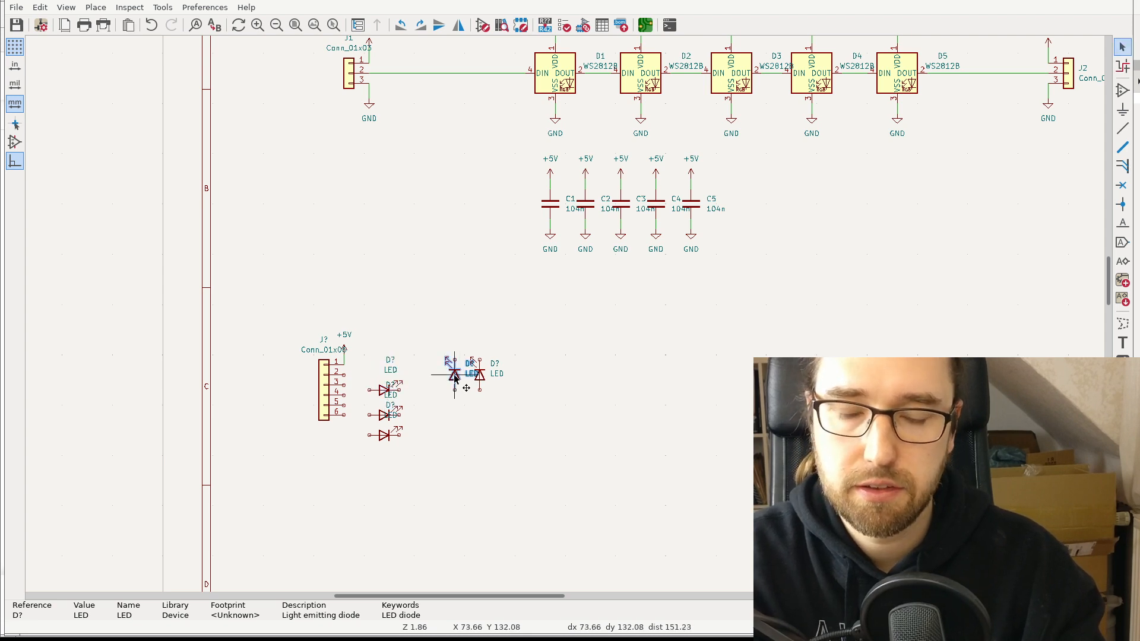
drag(461, 371, 384, 371)
key(r)
click(382, 371)
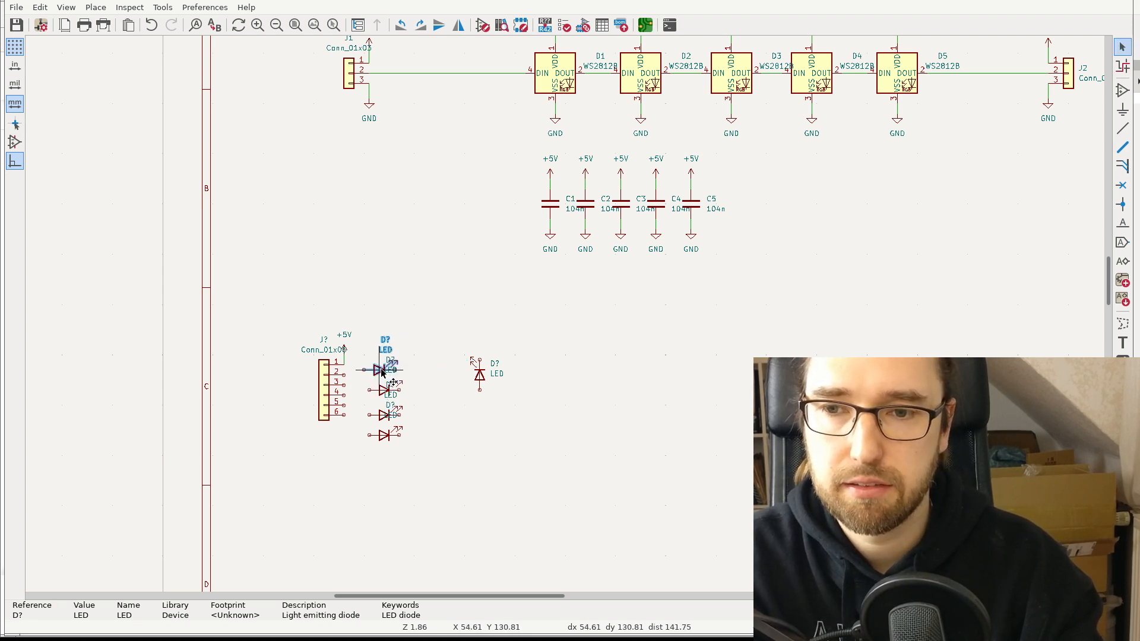
drag(479, 374, 384, 350)
key(r)
scroll(521, 400, up, 2)
middle_drag(547, 289, 610, 304)
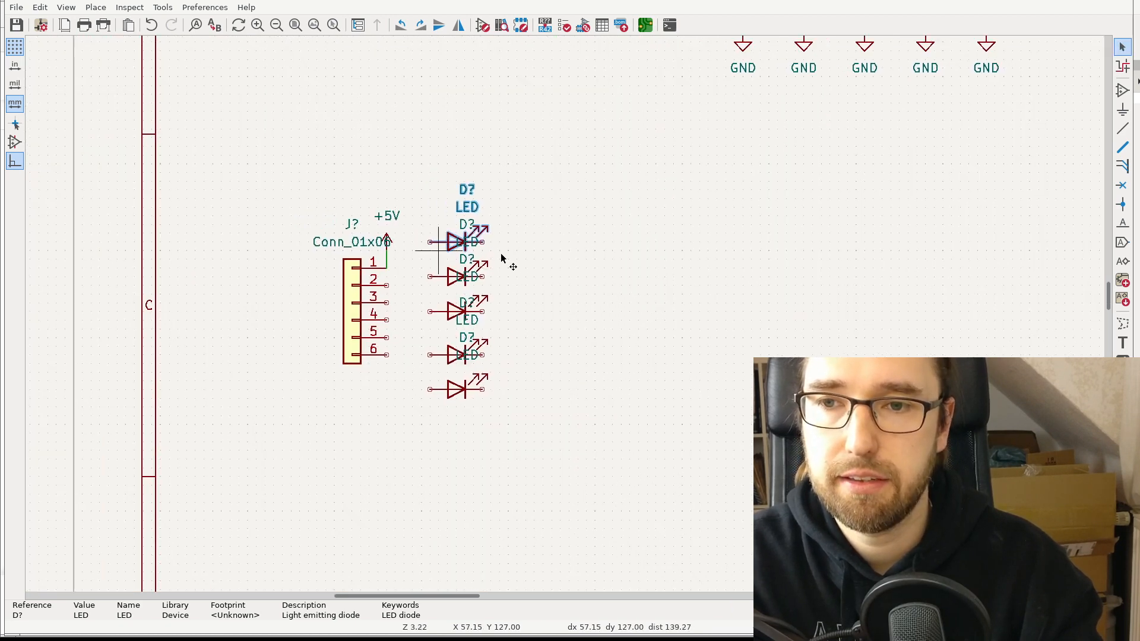
click(1122, 91)
click(440, 239)
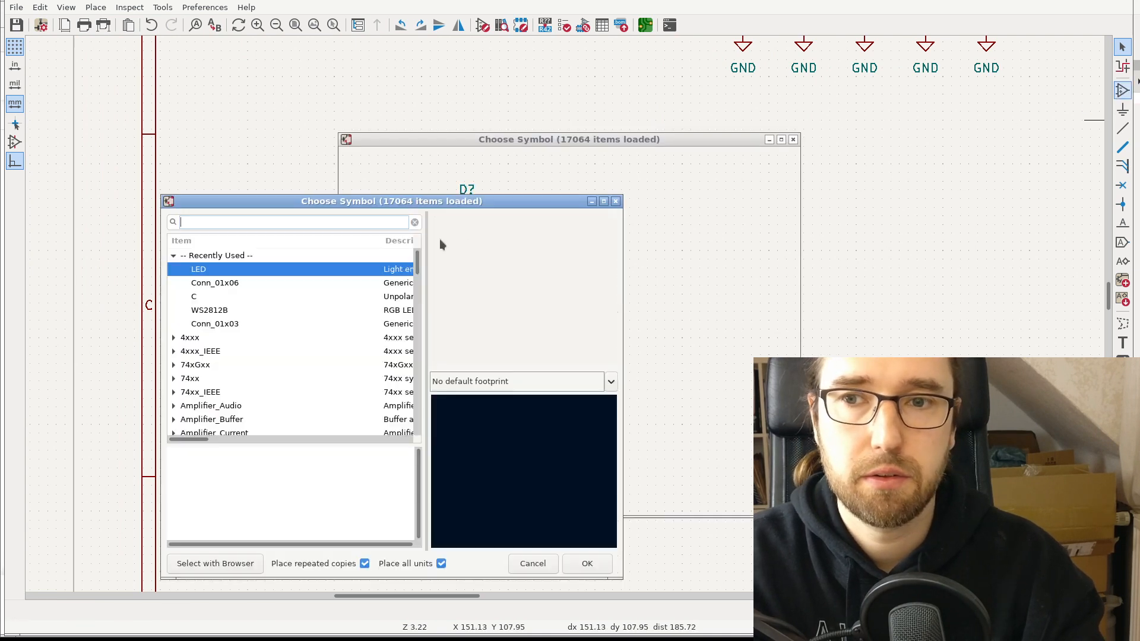
click(532, 563)
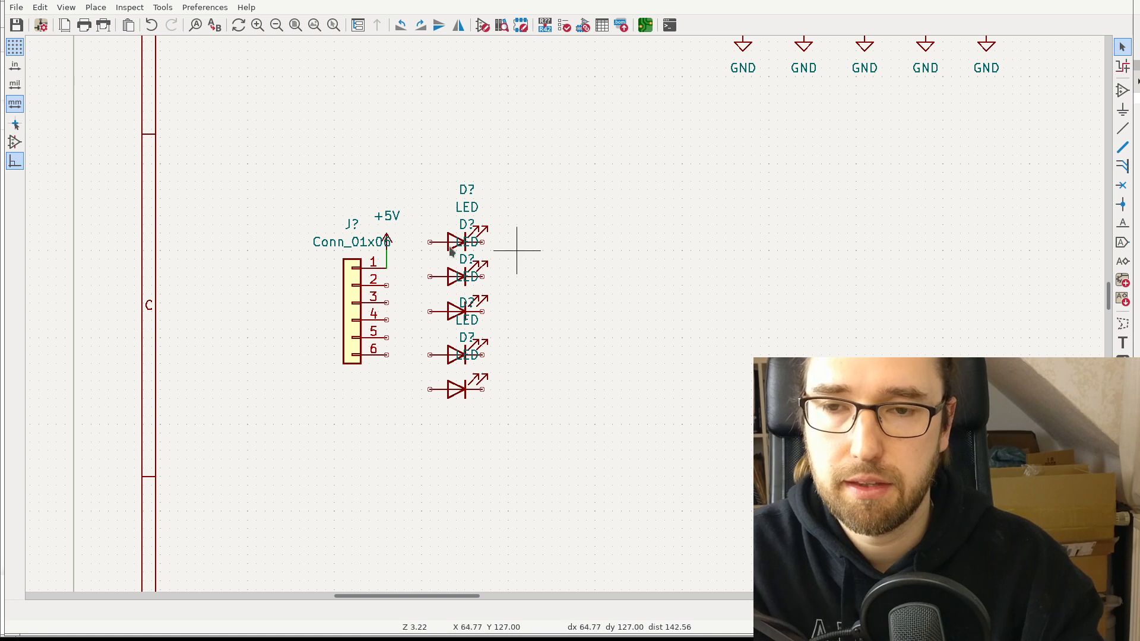
- Duplicate the connector's +5V power symbol and place the copy to the right of the topmost LED
click(386, 238)
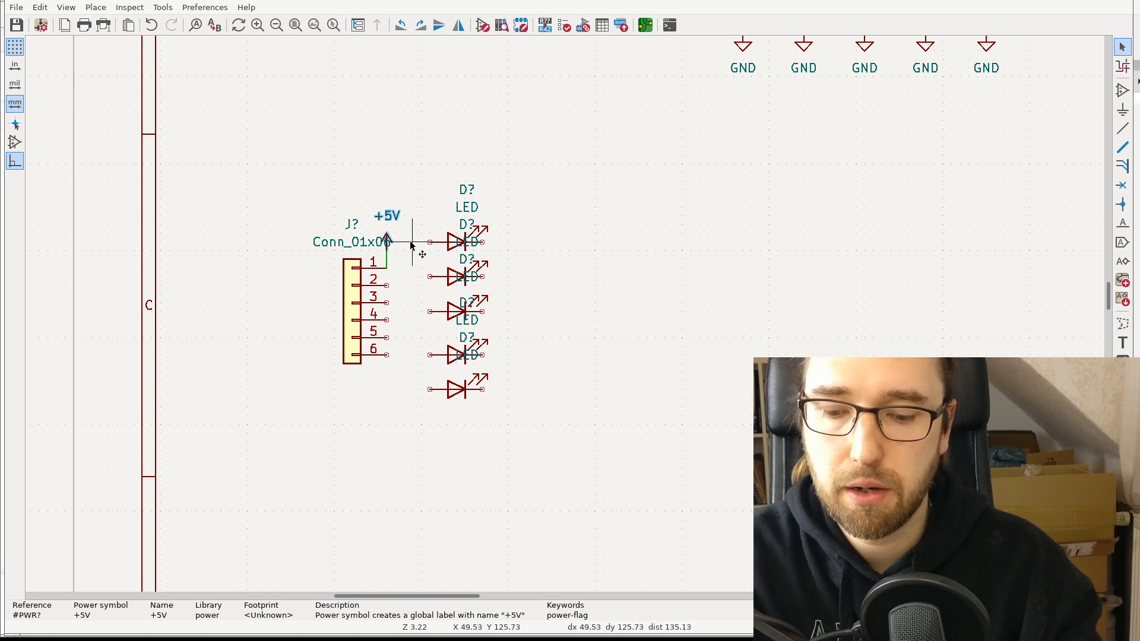
key(ctrl+d)
click(534, 248)
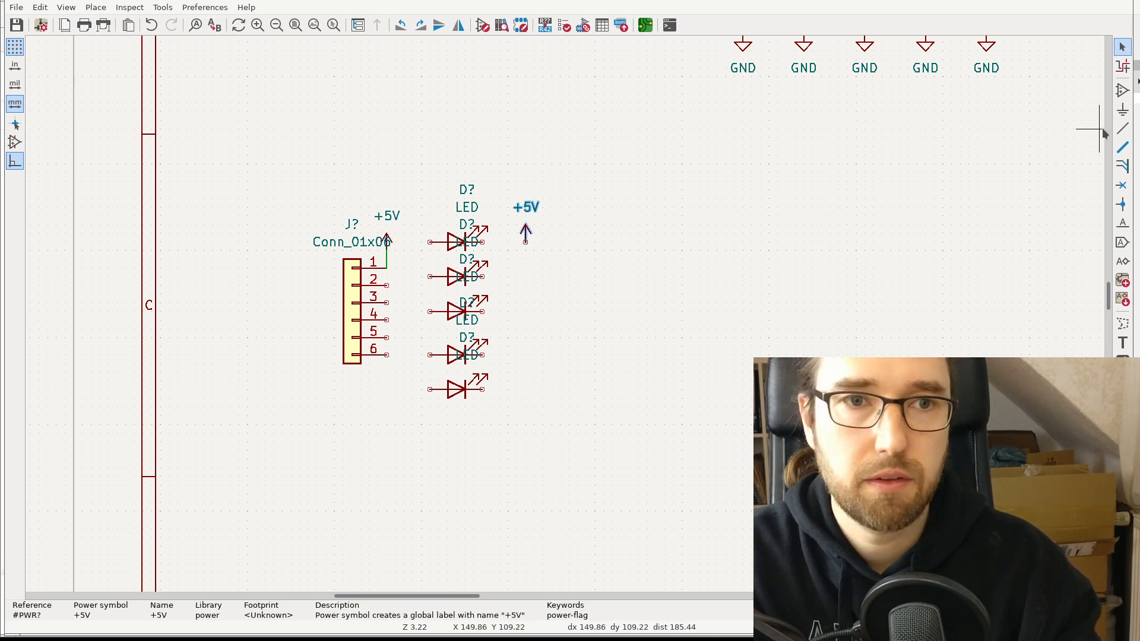
- Wire the new +5V symbol to the top LED's cathode and continue the wire down through the cathodes of all five LEDs
click(1123, 129)
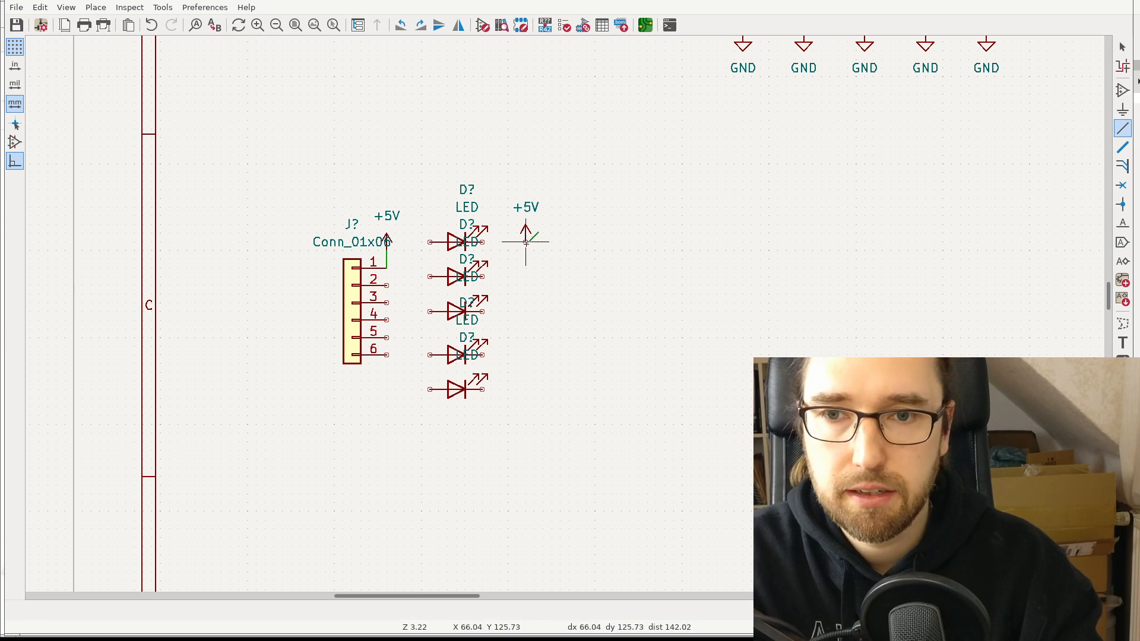
click(526, 242)
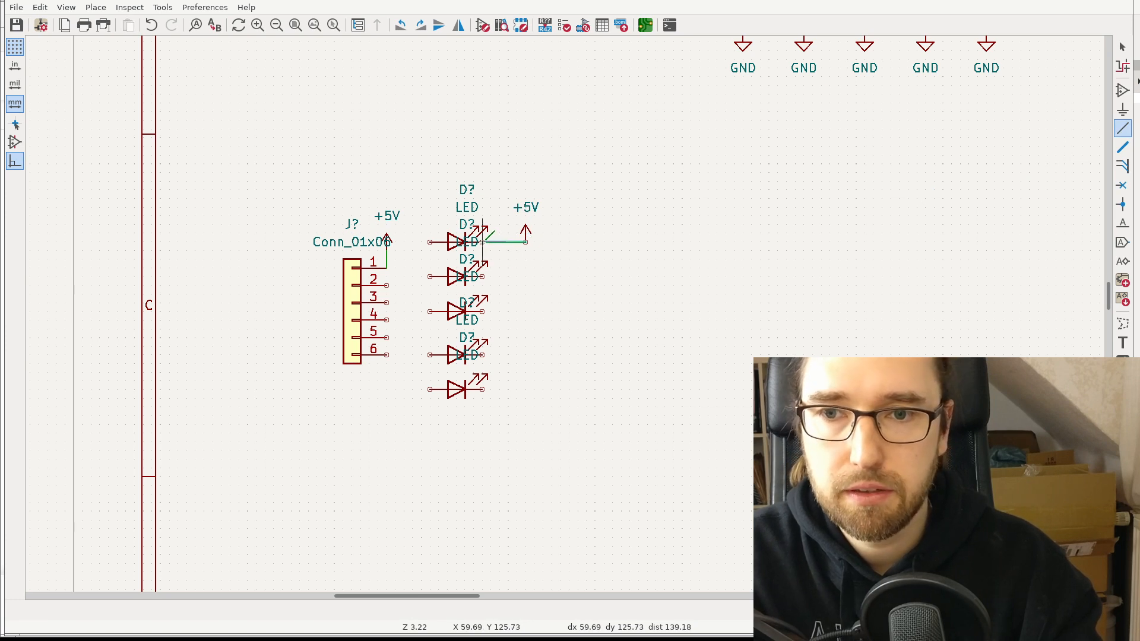
double_click(482, 277)
click(591, 369)
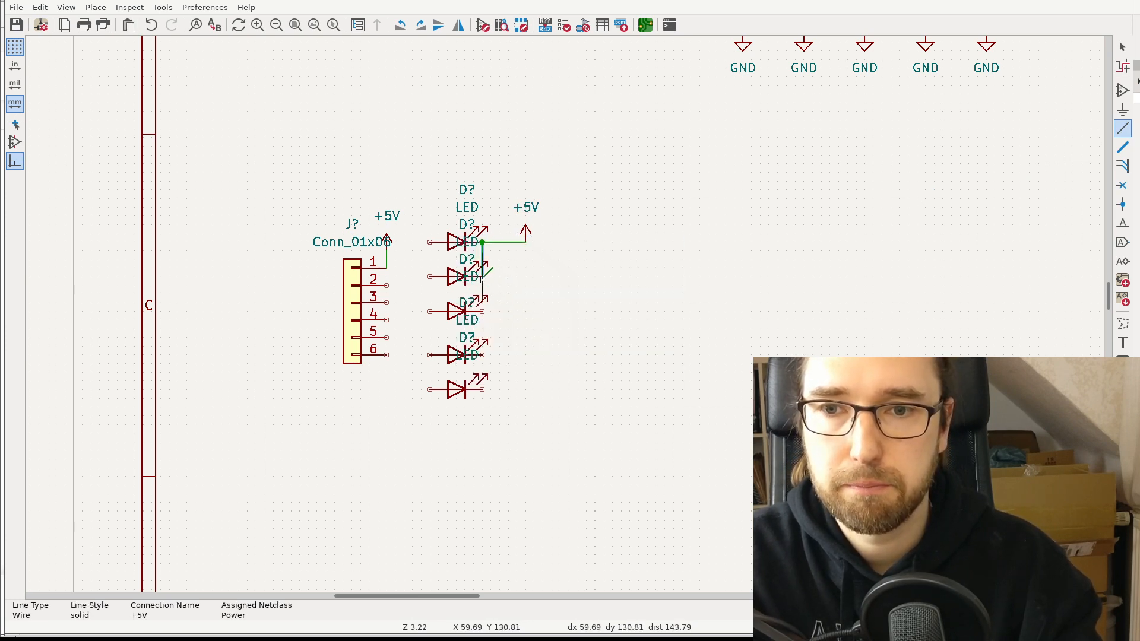
click(484, 311)
click(482, 312)
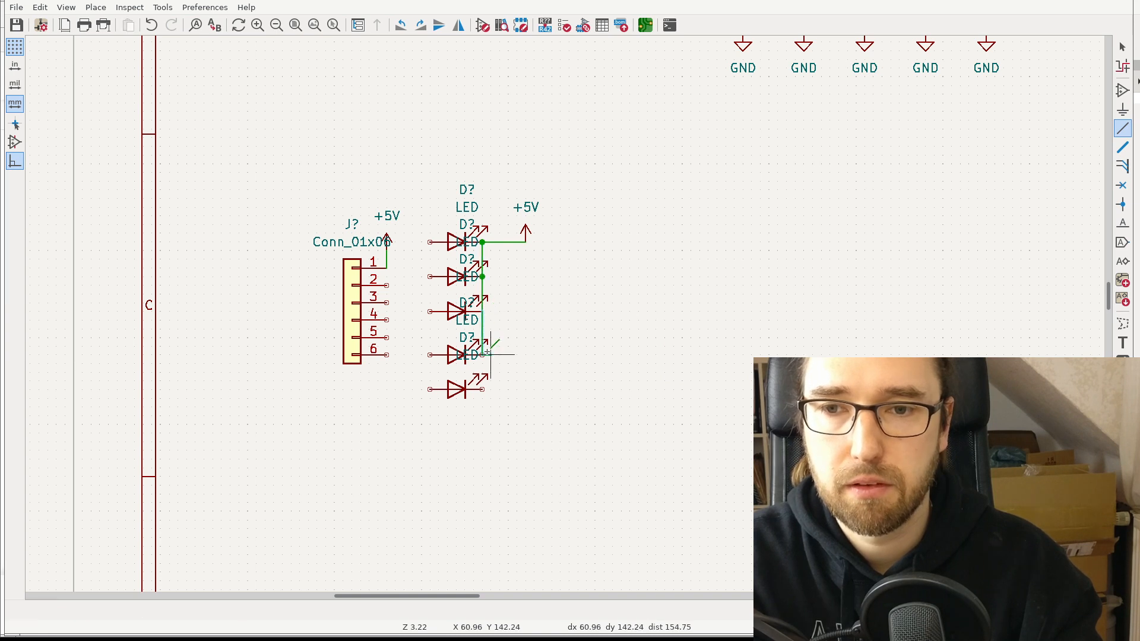
click(482, 389)
- Wire connector pins 2 to 6 to the anodes of the five LEDs in order from top to bottom, and save the schematic
click(386, 285)
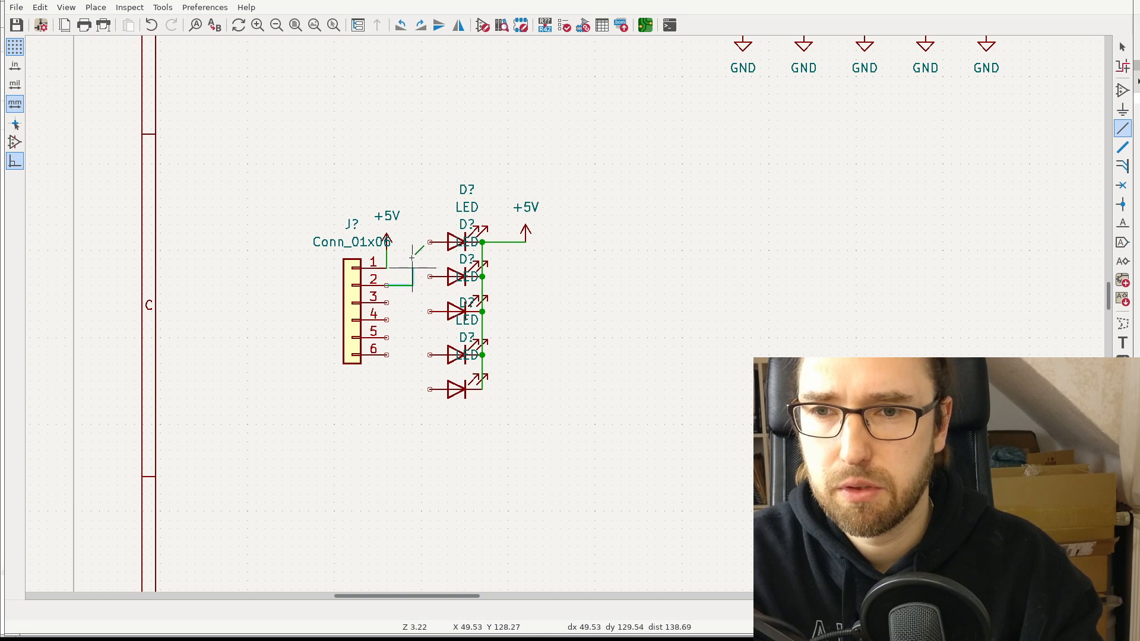
click(429, 242)
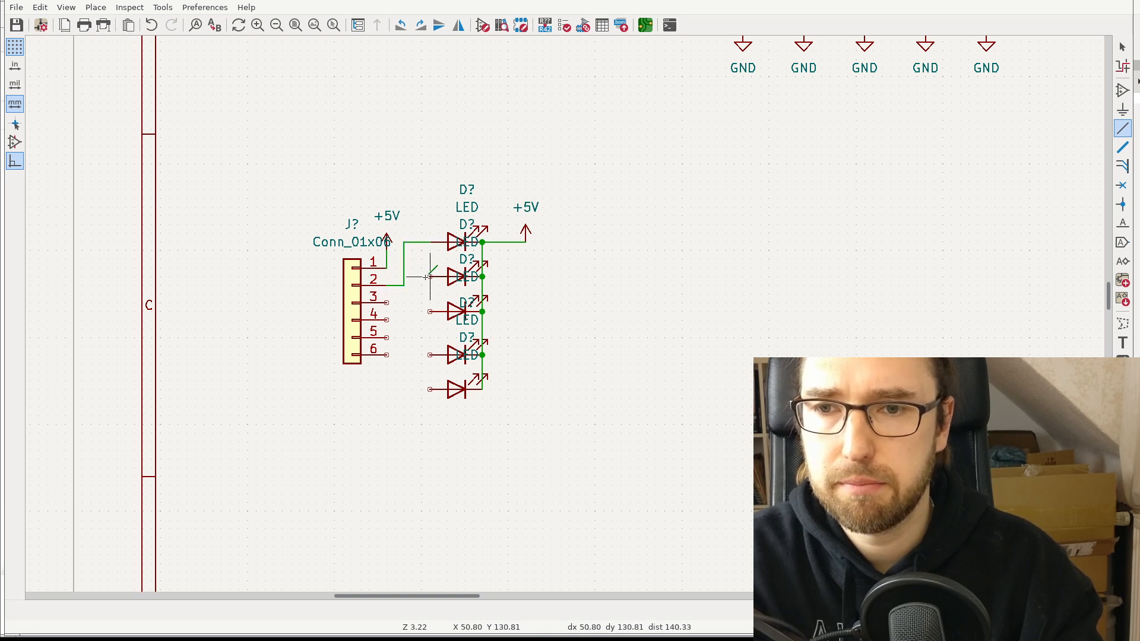
click(387, 303)
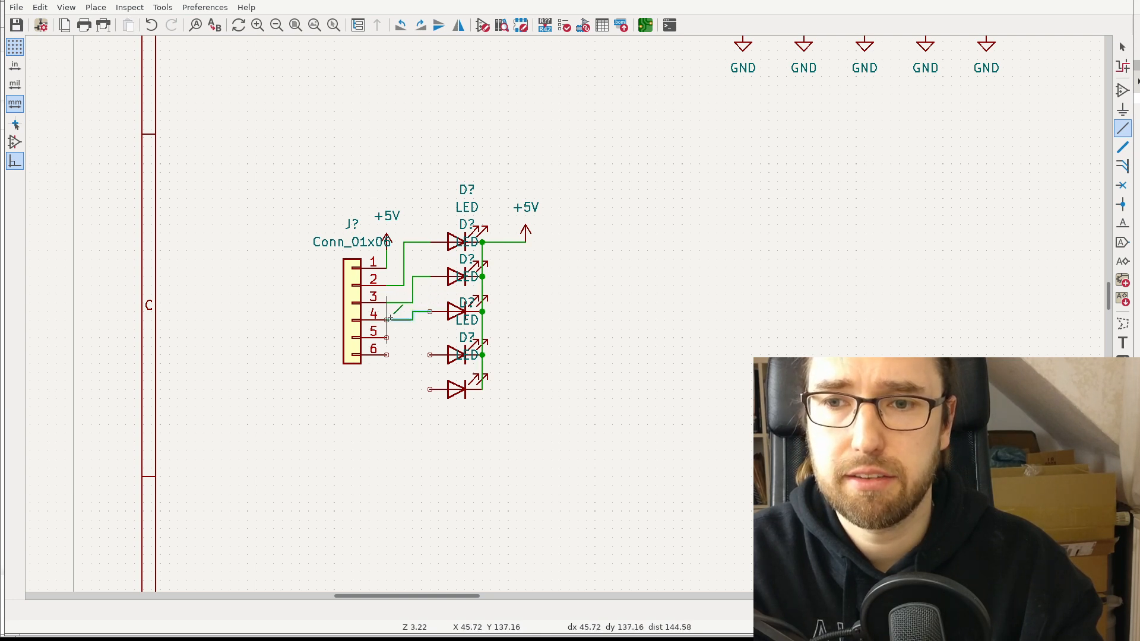
click(387, 320)
click(387, 337)
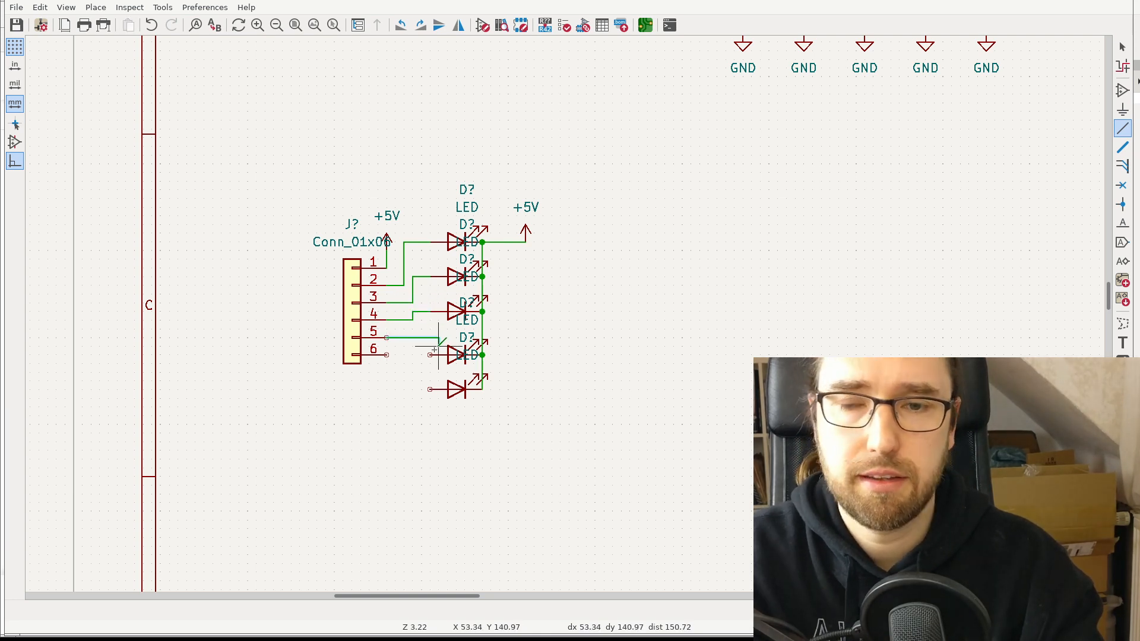
click(430, 354)
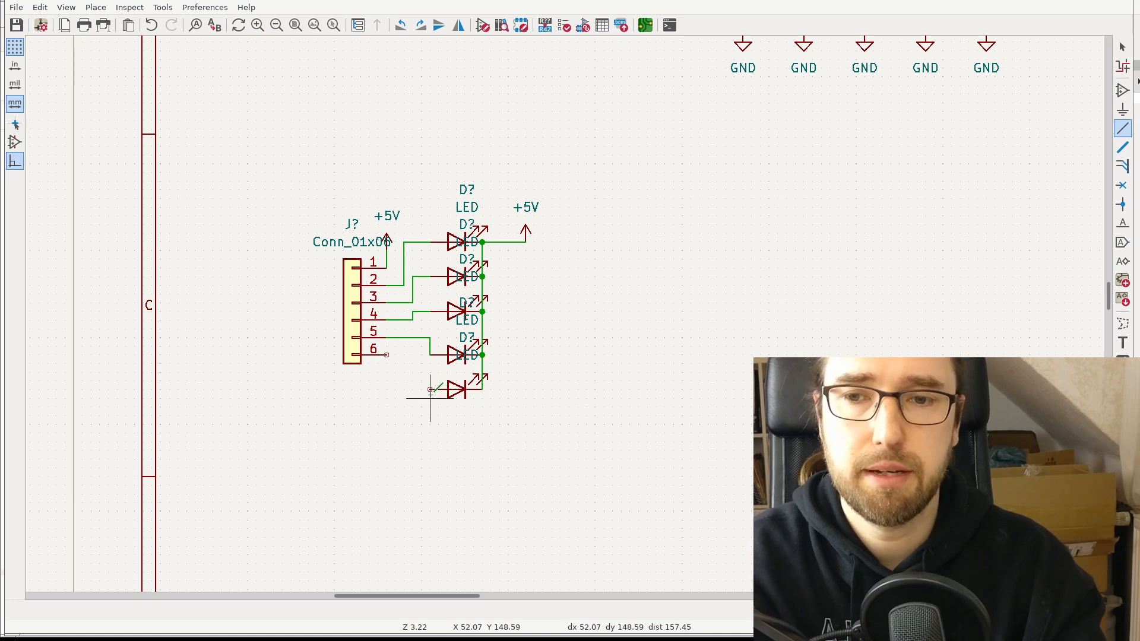
click(430, 390)
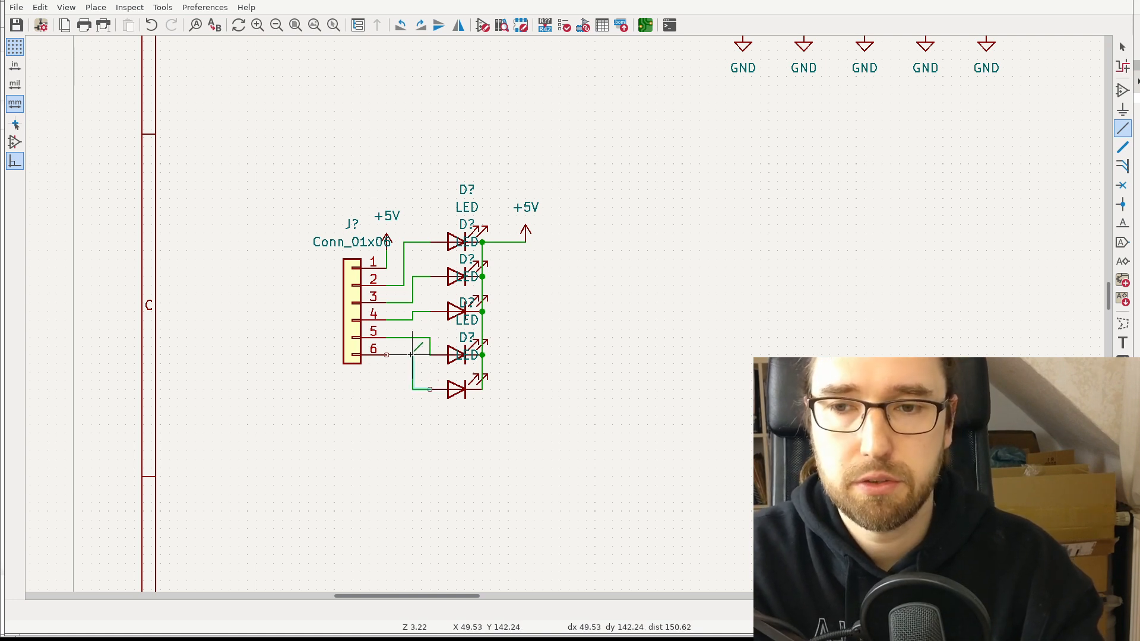
click(387, 354)
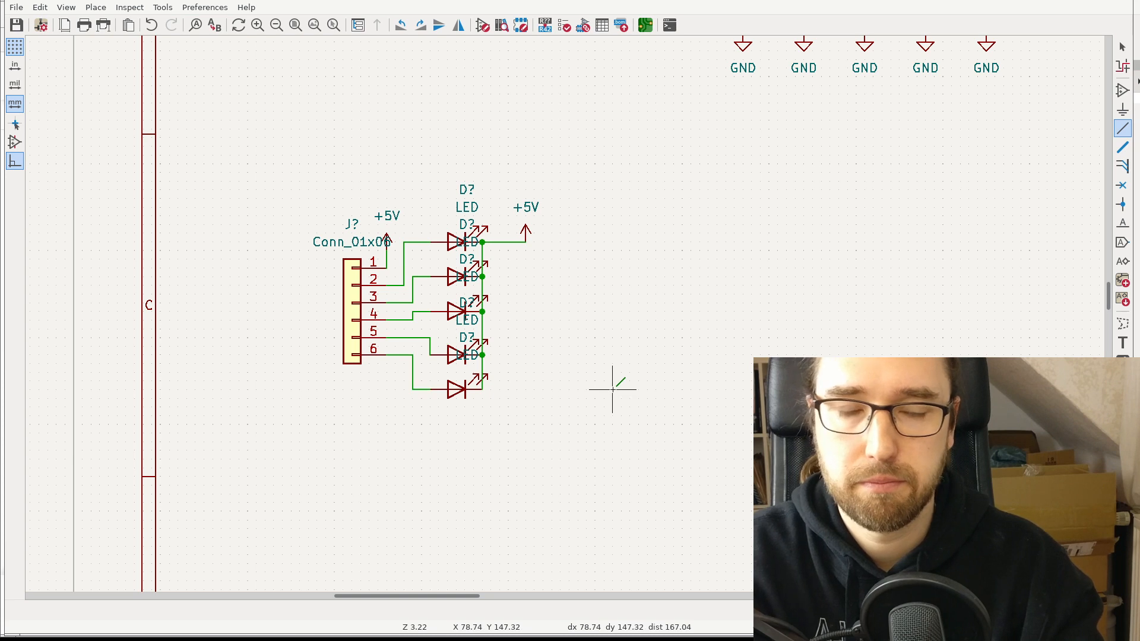
key(ctrl+s)
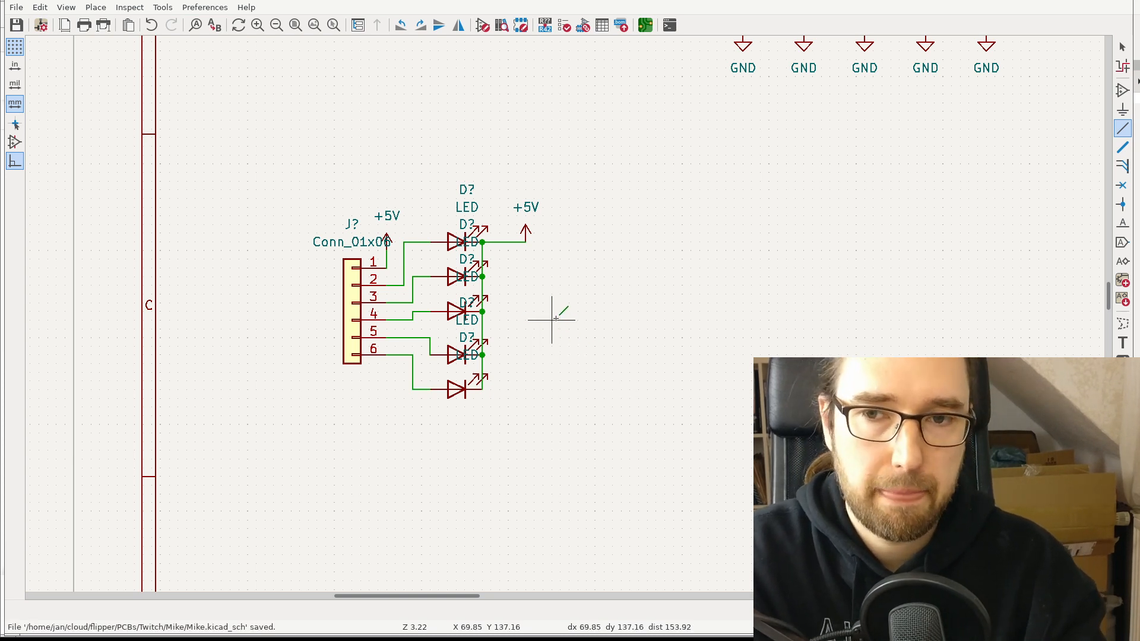
key(Escape)
- Start footprint assignment for the schematic, annotating the unnumbered symbols on the way
middle_drag(535, 297, 580, 309)
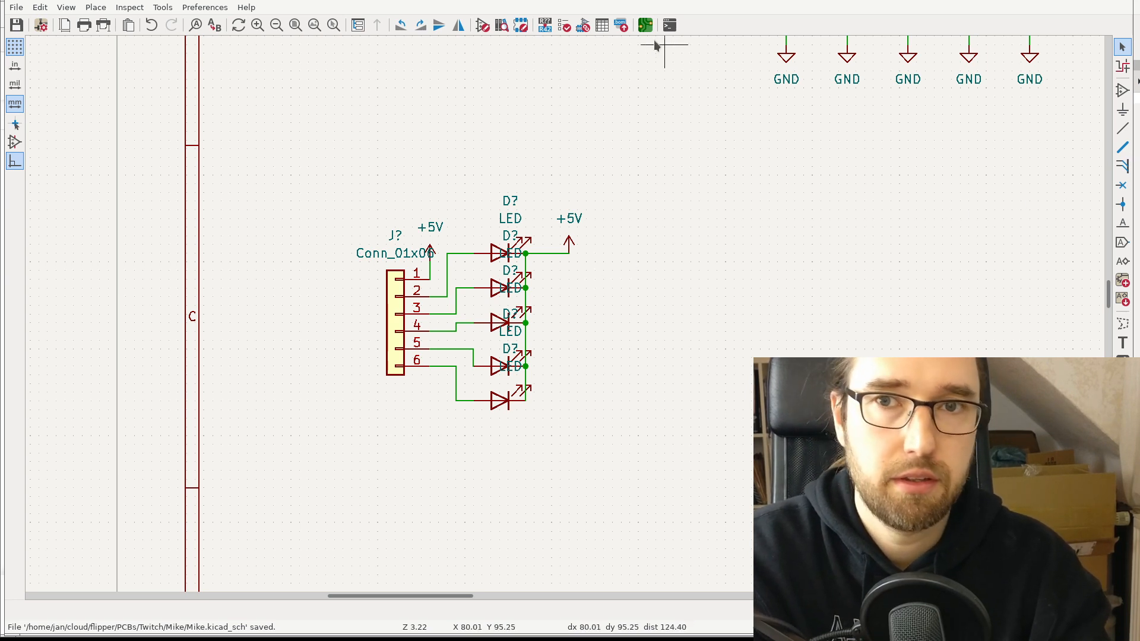
click(583, 25)
click(639, 454)
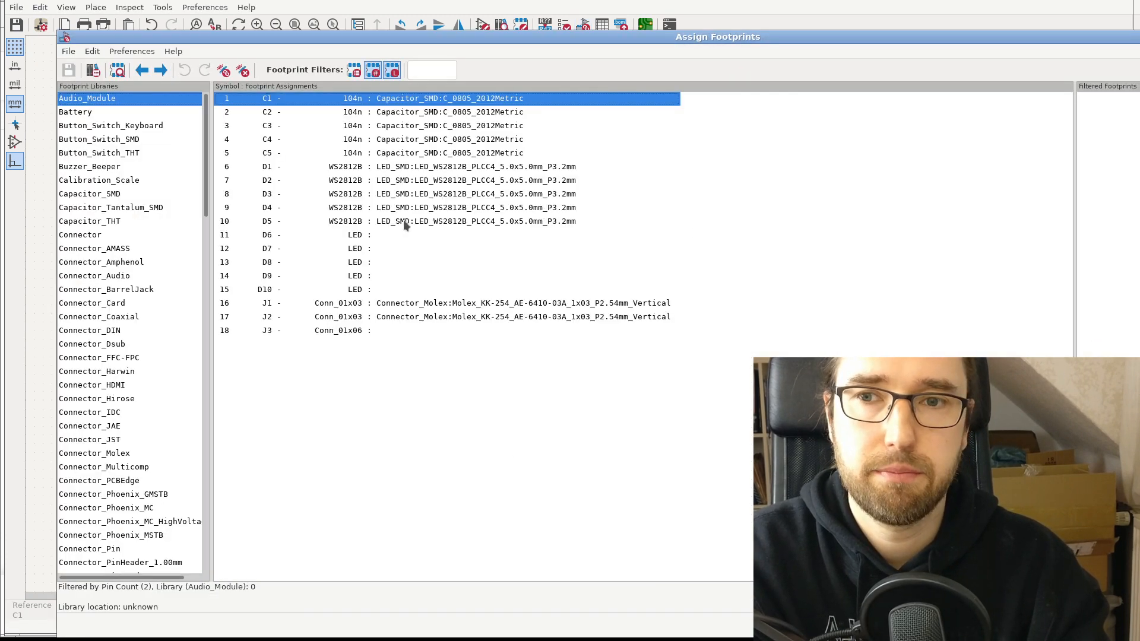
- Select LEDs D6 to D10, list the LED_SMD library's footprints for them, and narrow the window so the footprint names are readable
click(389, 237)
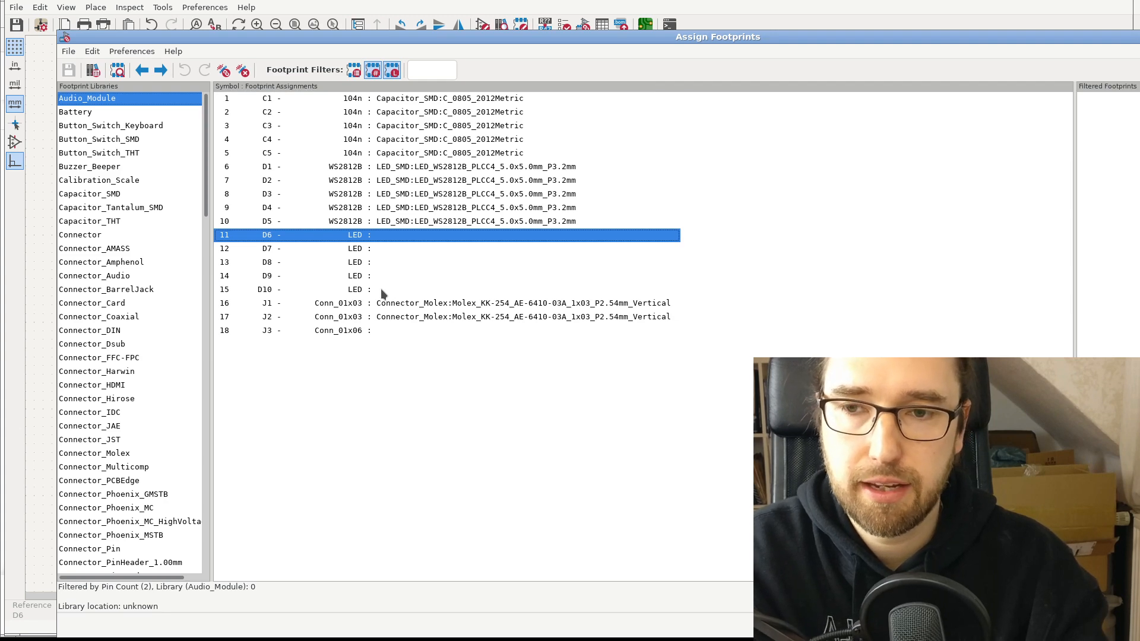
shift+click(383, 291)
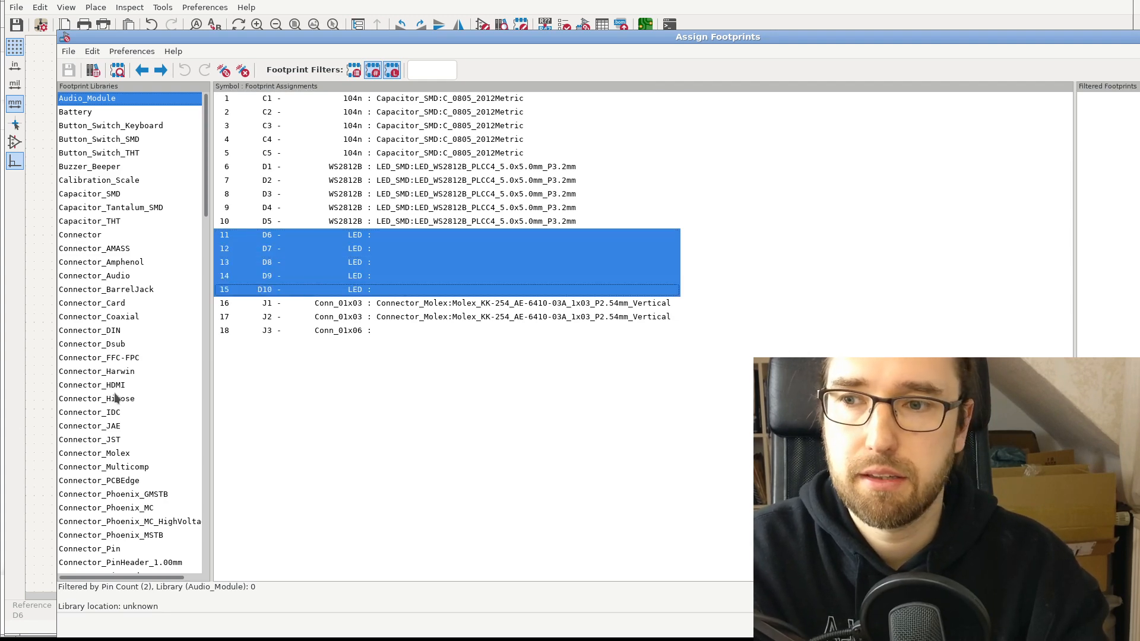
scroll(116, 397, down, 11)
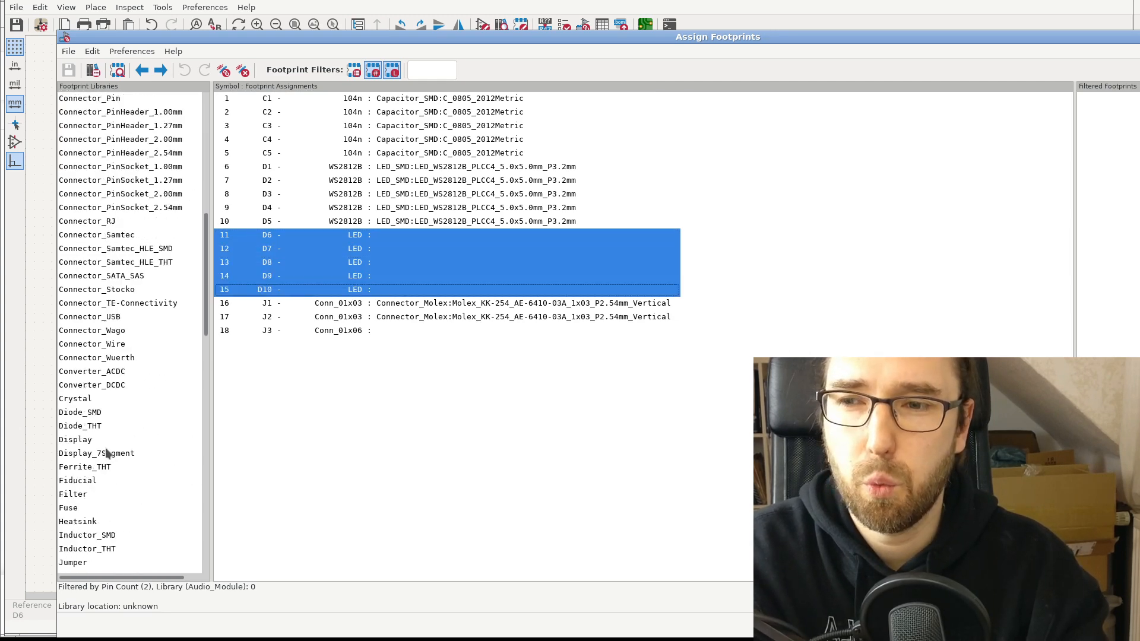
scroll(113, 493, down, 2)
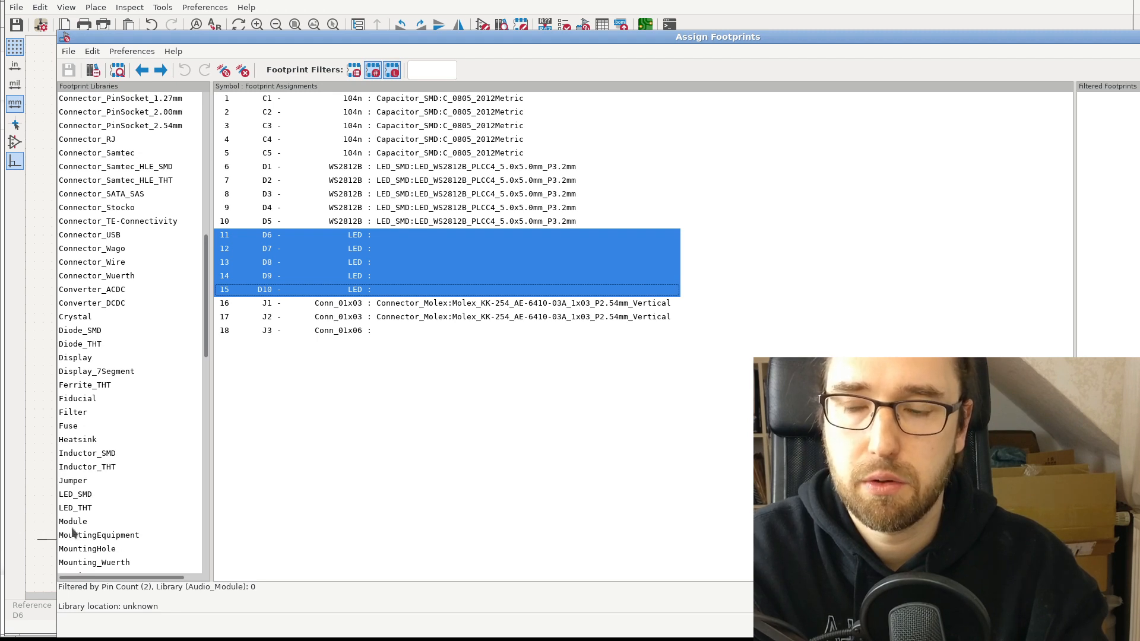
click(77, 495)
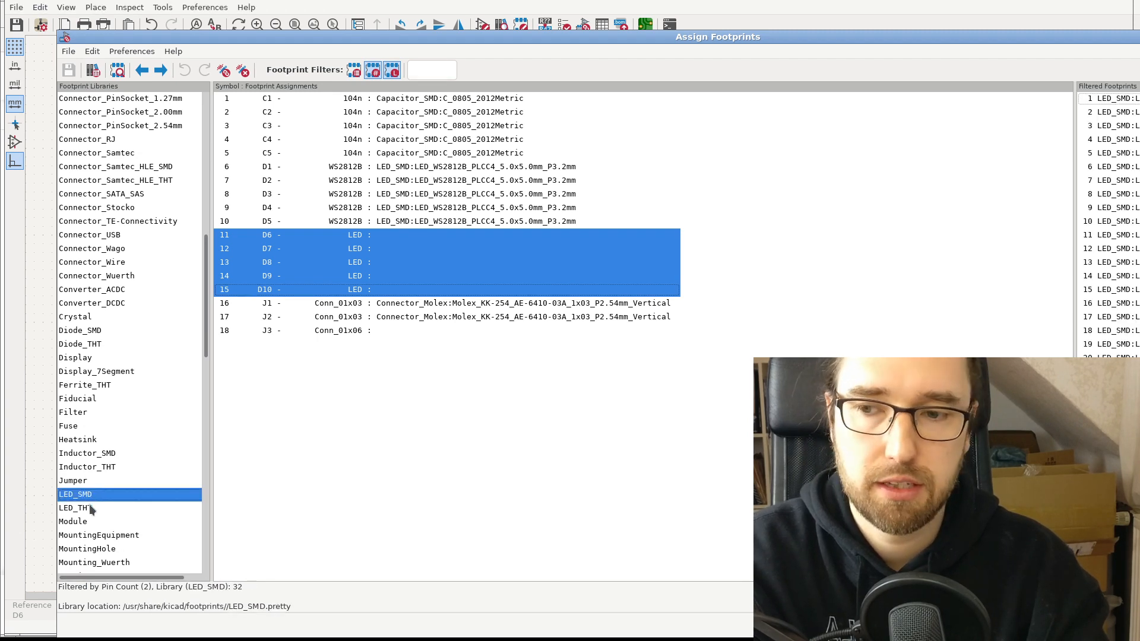
click(92, 509)
click(92, 496)
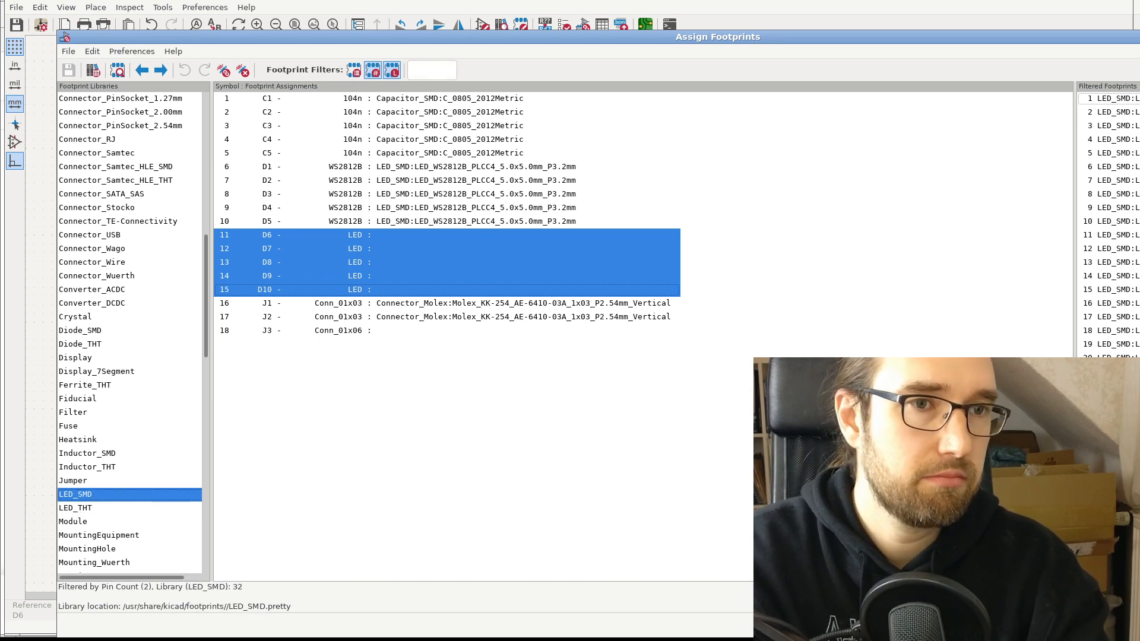
drag(1139, 638, 902, 627)
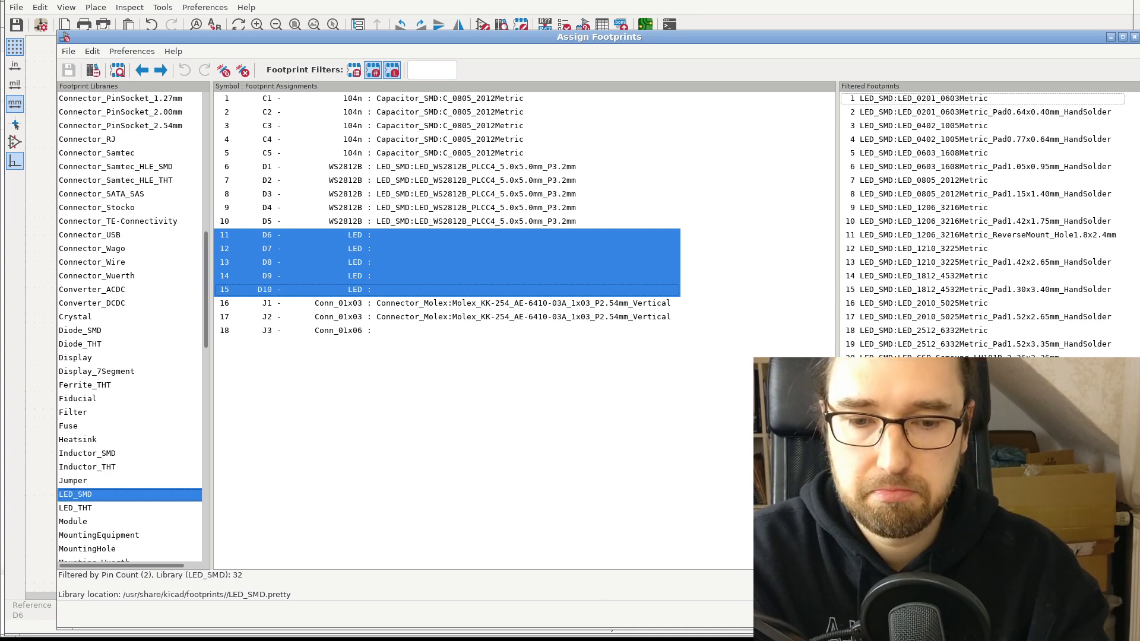
- Switch to the browser and open the Light Emitting Diodes (led) category under Optoelectronics in the JLCPCB parts library
key(alt+Tab)
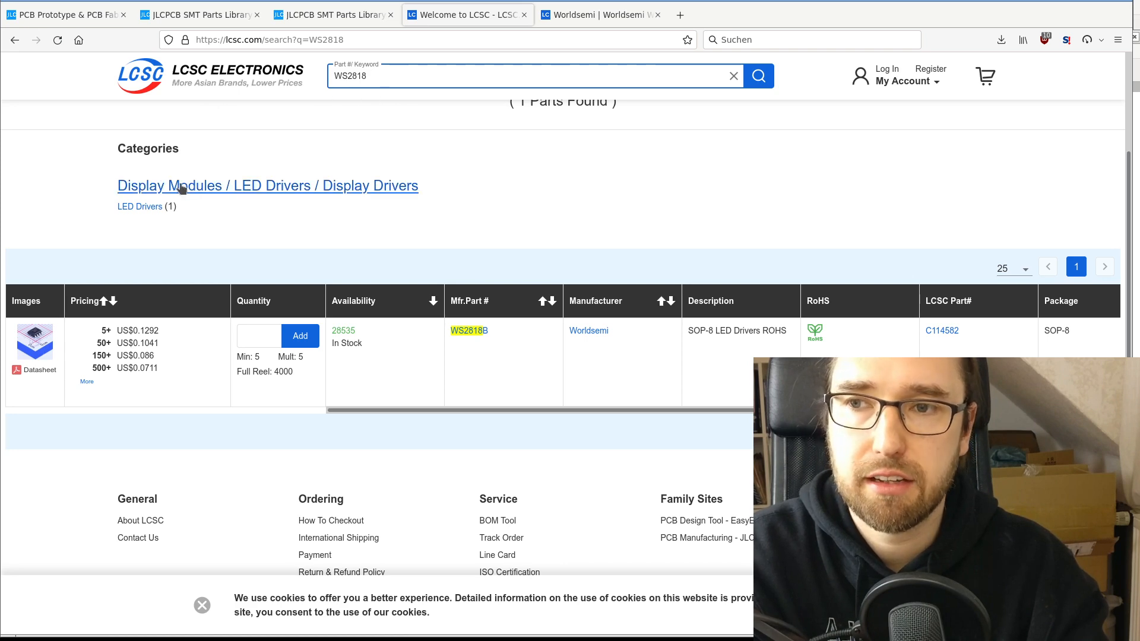
click(291, 198)
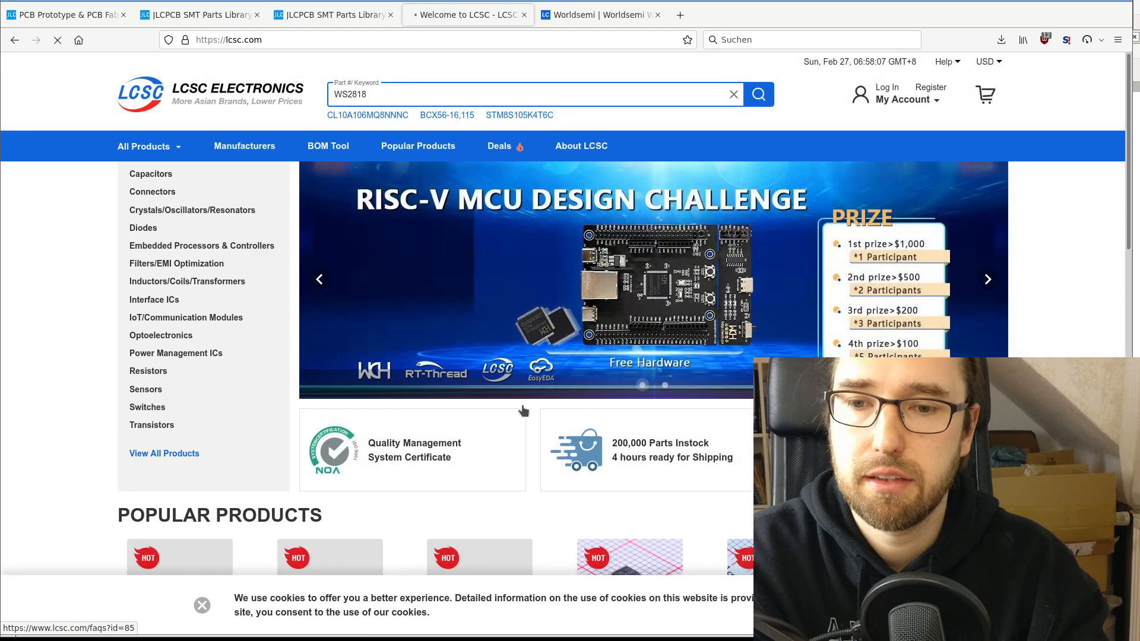
click(523, 411)
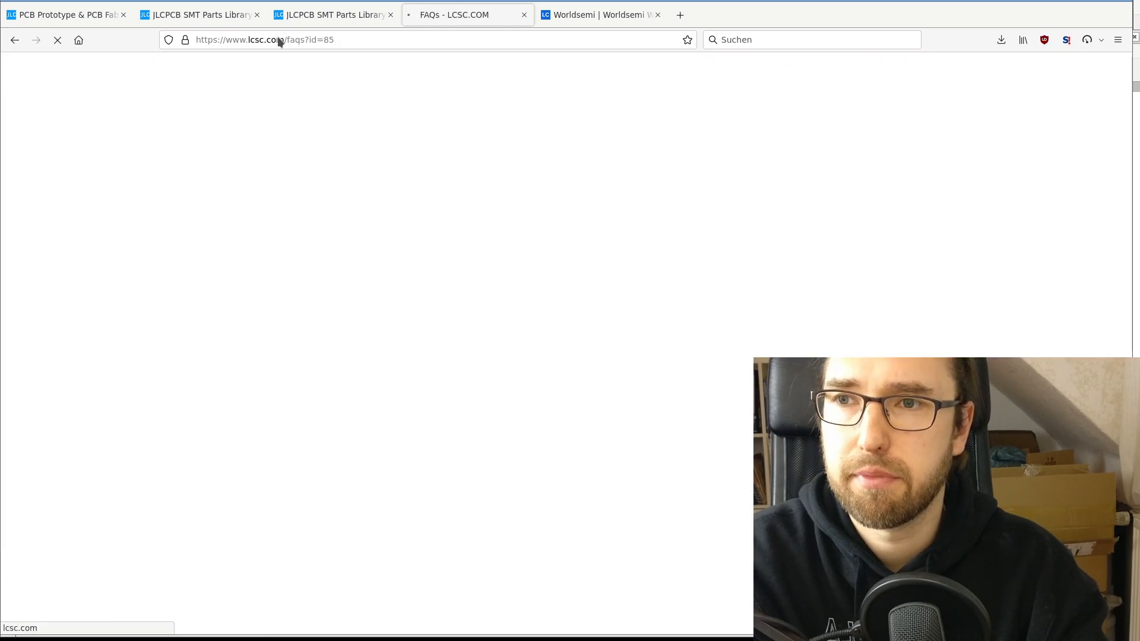
click(313, 15)
scroll(380, 311, up, 5)
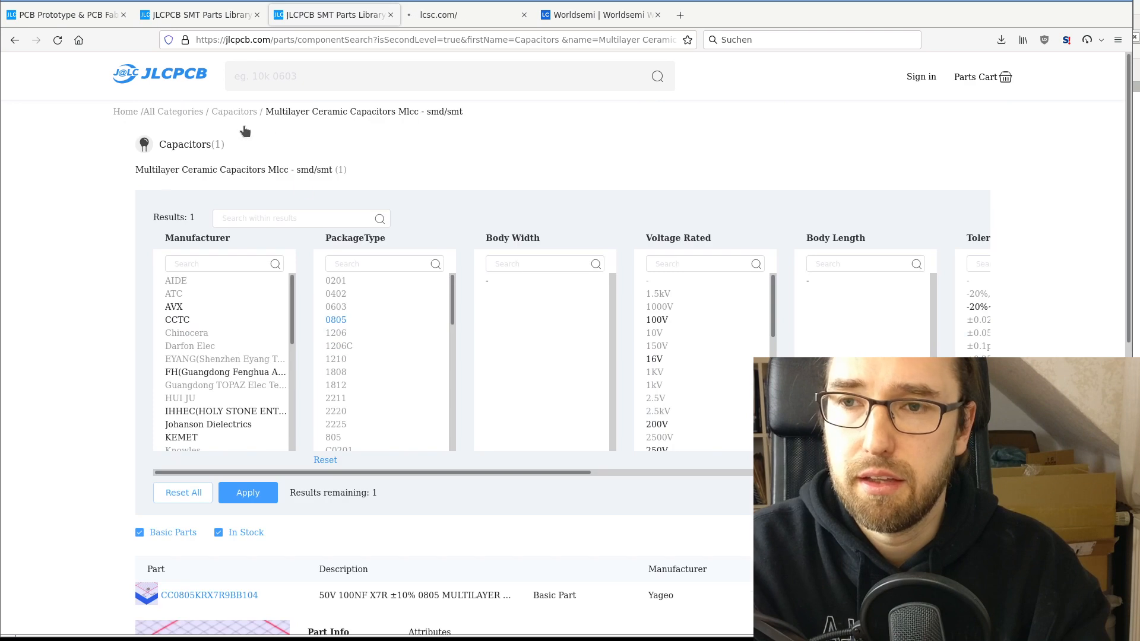
click(180, 113)
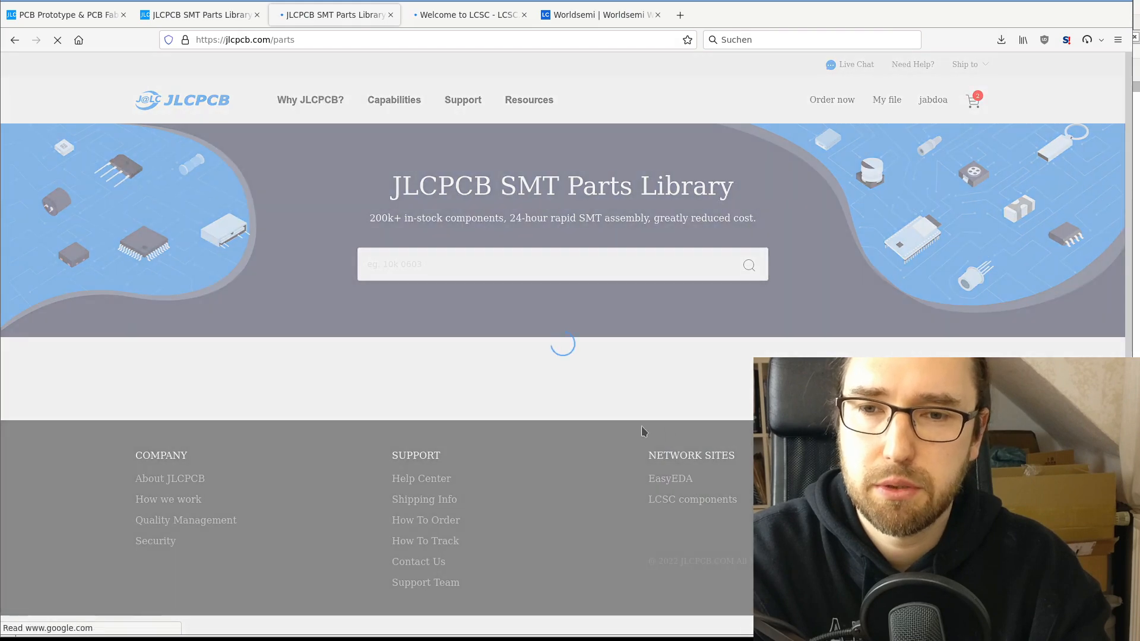
scroll(654, 427, down, 5)
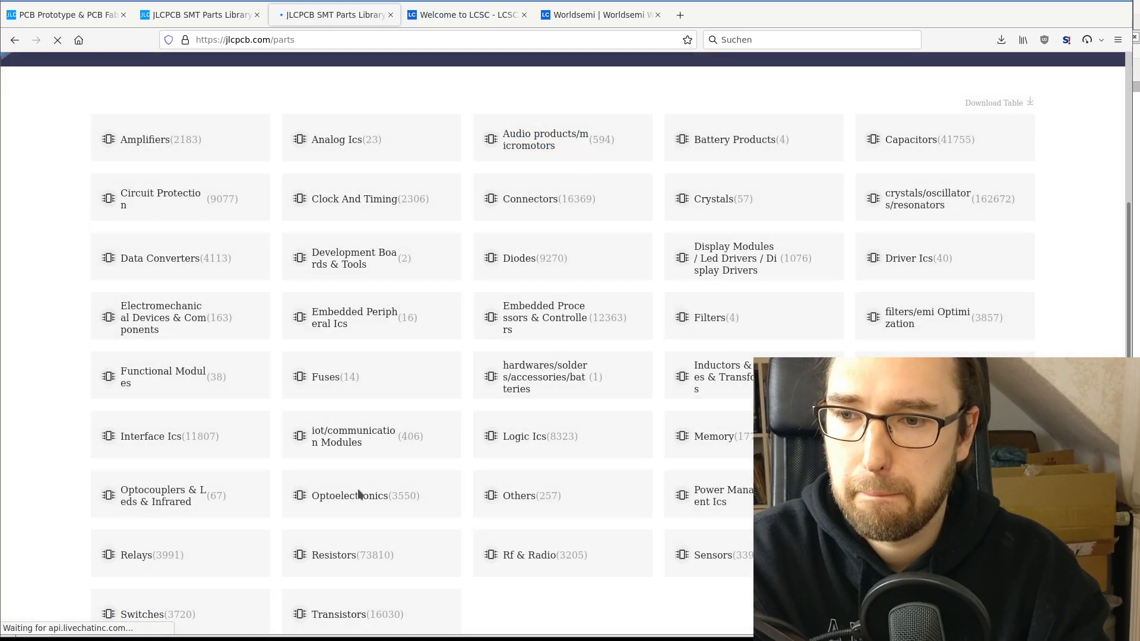
mouse_move(358, 494)
scroll(354, 487, down, 2)
scroll(354, 481, down, 1)
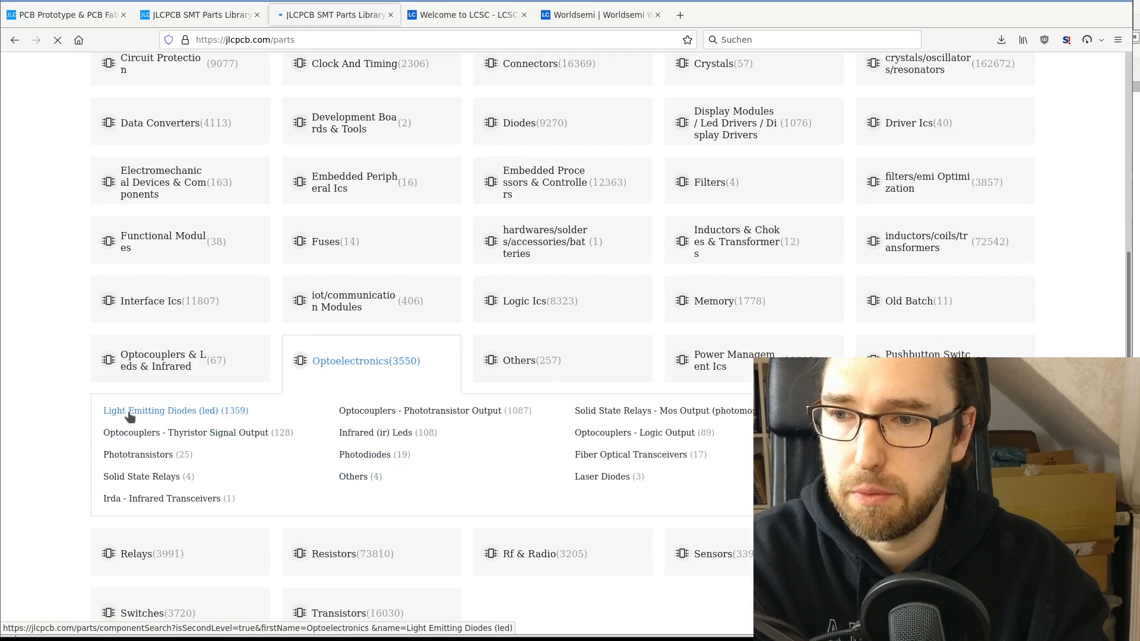
click(143, 413)
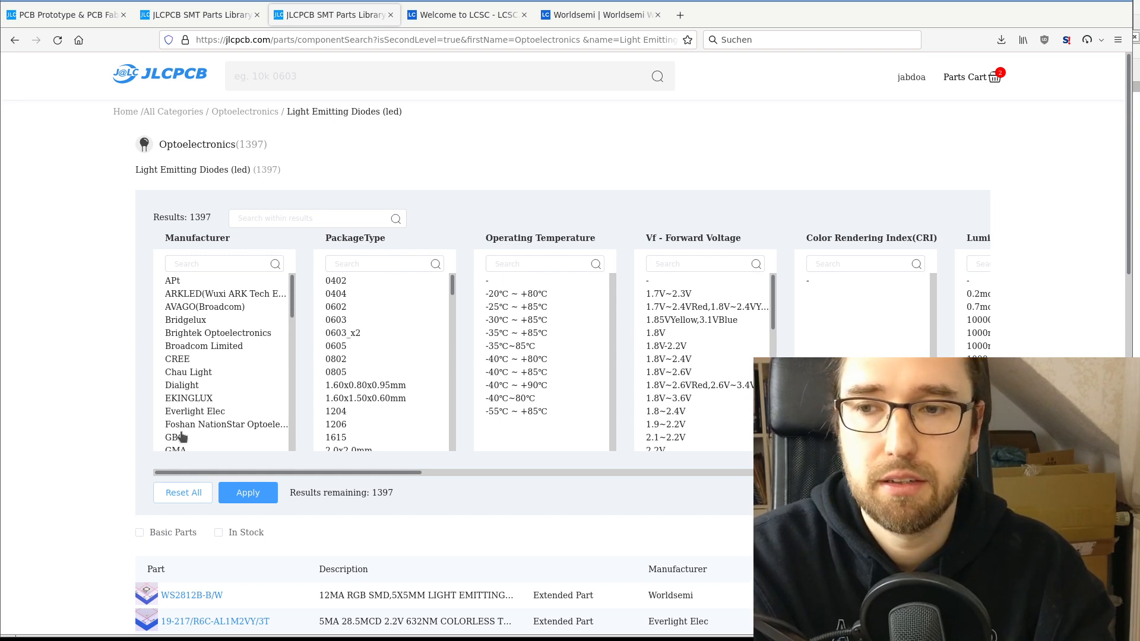
- Filter the LED parts list to package type 0805 and restrict it to parts in stock
scroll(404, 349, down, 2)
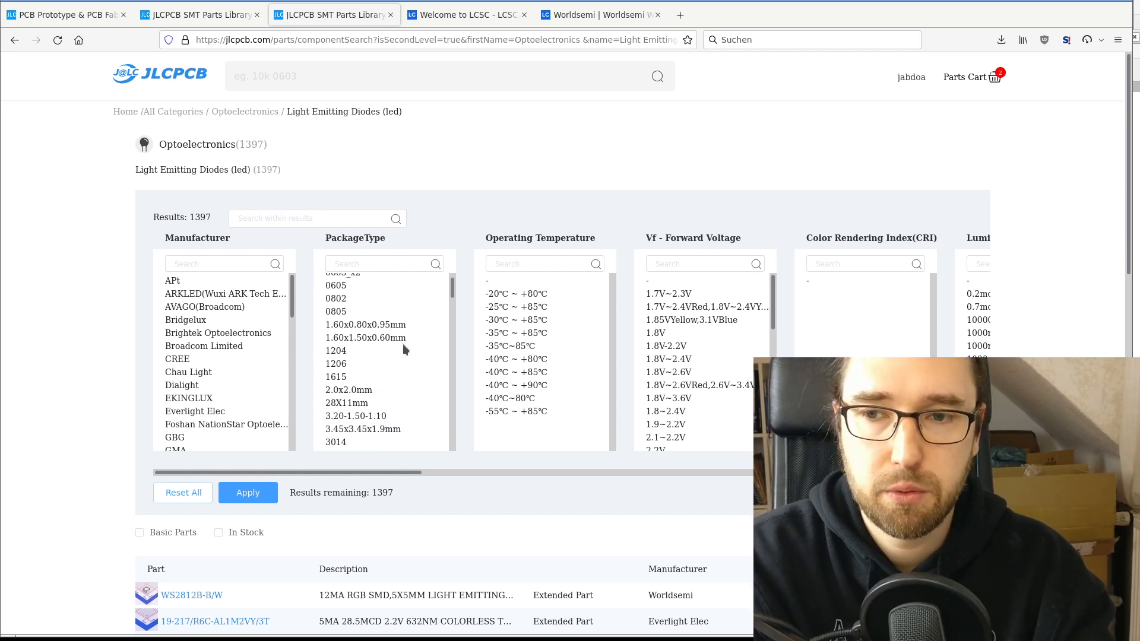
scroll(402, 344, up, 2)
scroll(409, 360, up, 5)
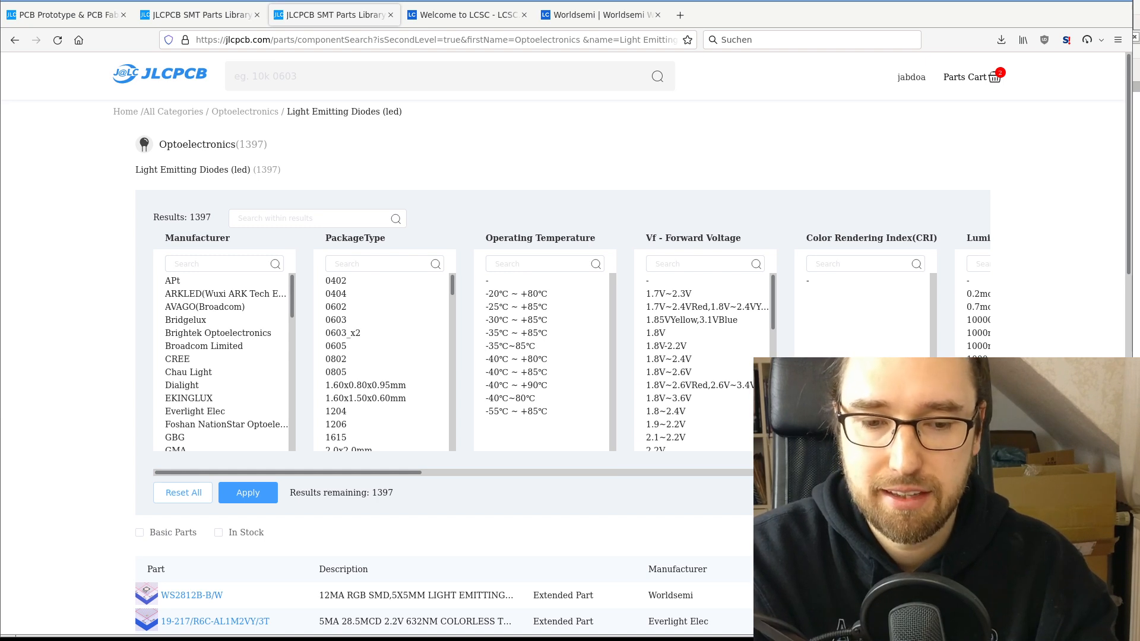
scroll(342, 389, down, 8)
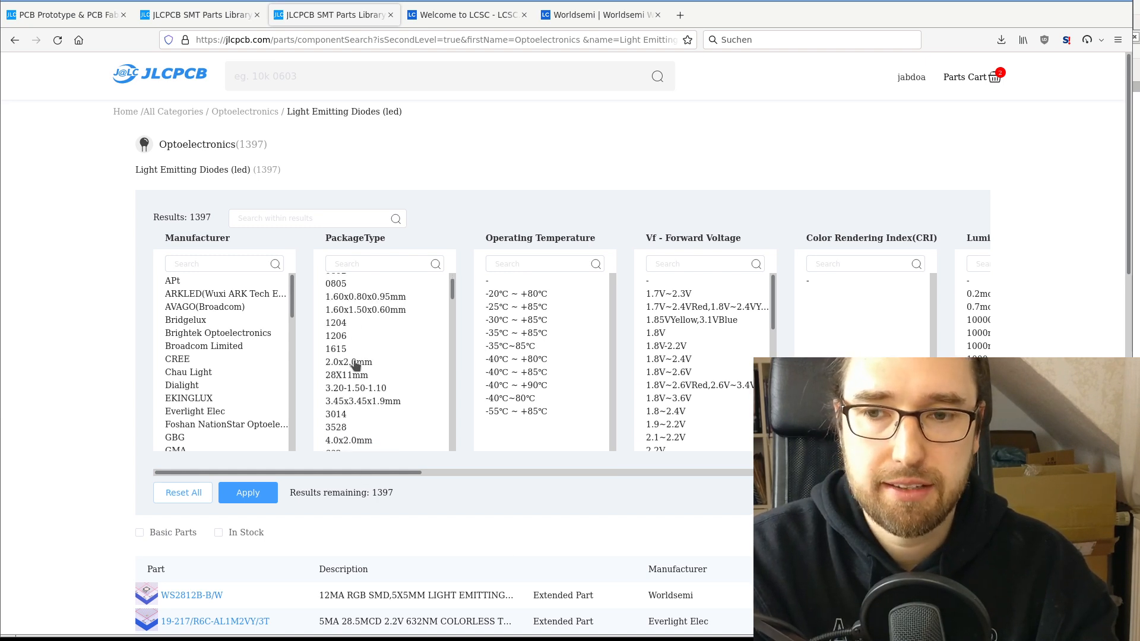
scroll(356, 392, up, 5)
scroll(359, 391, up, 3)
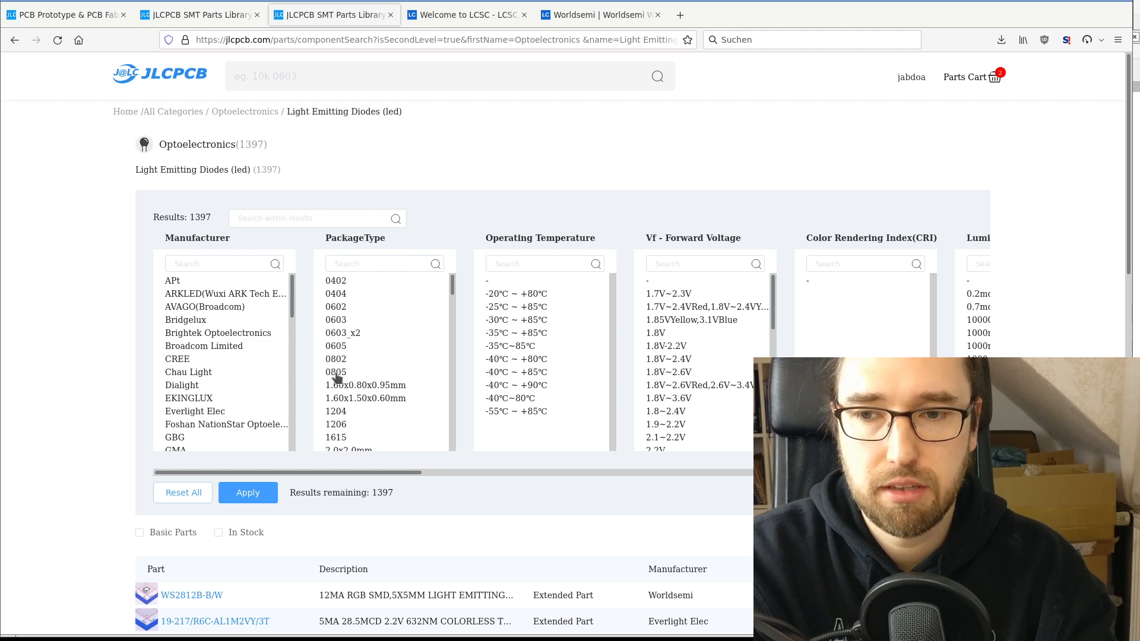
click(336, 373)
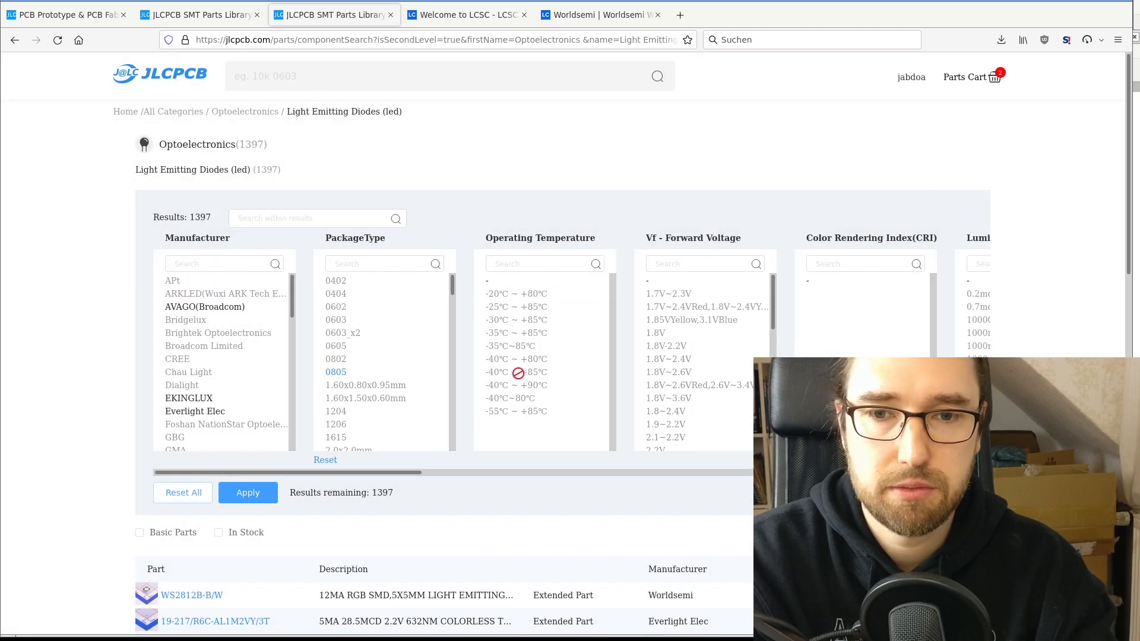
click(260, 497)
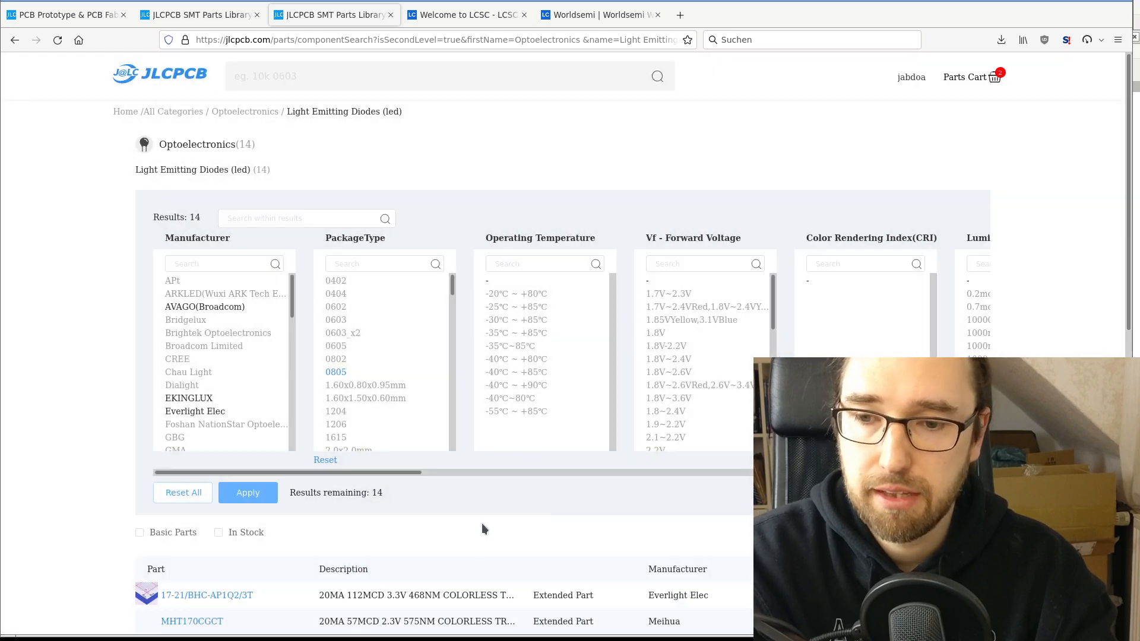
scroll(291, 414, down, 5)
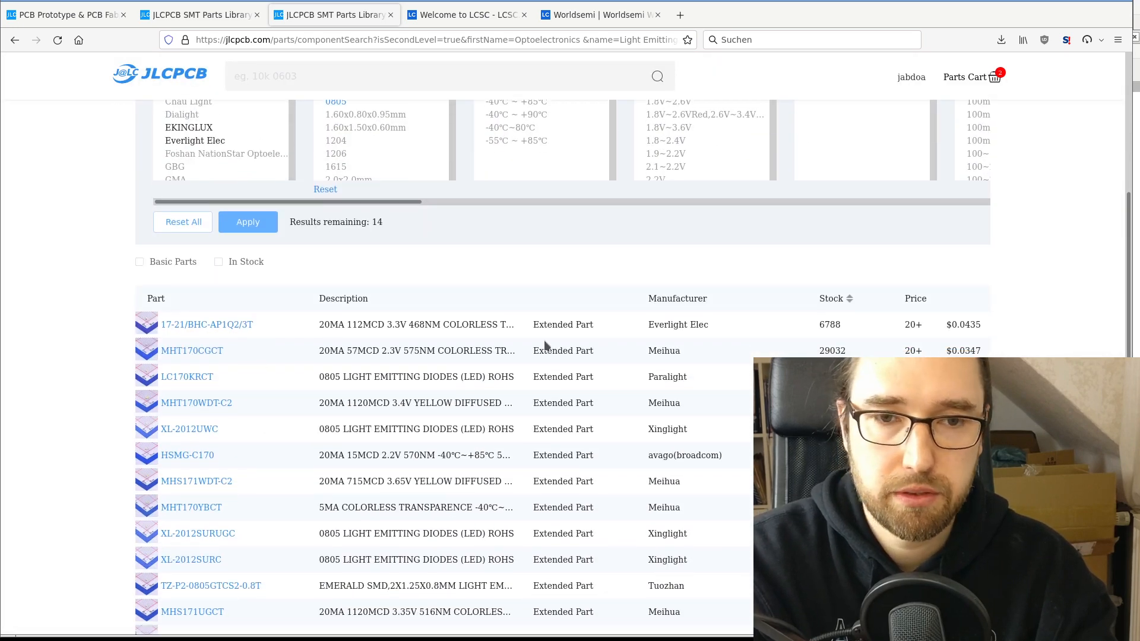
click(220, 263)
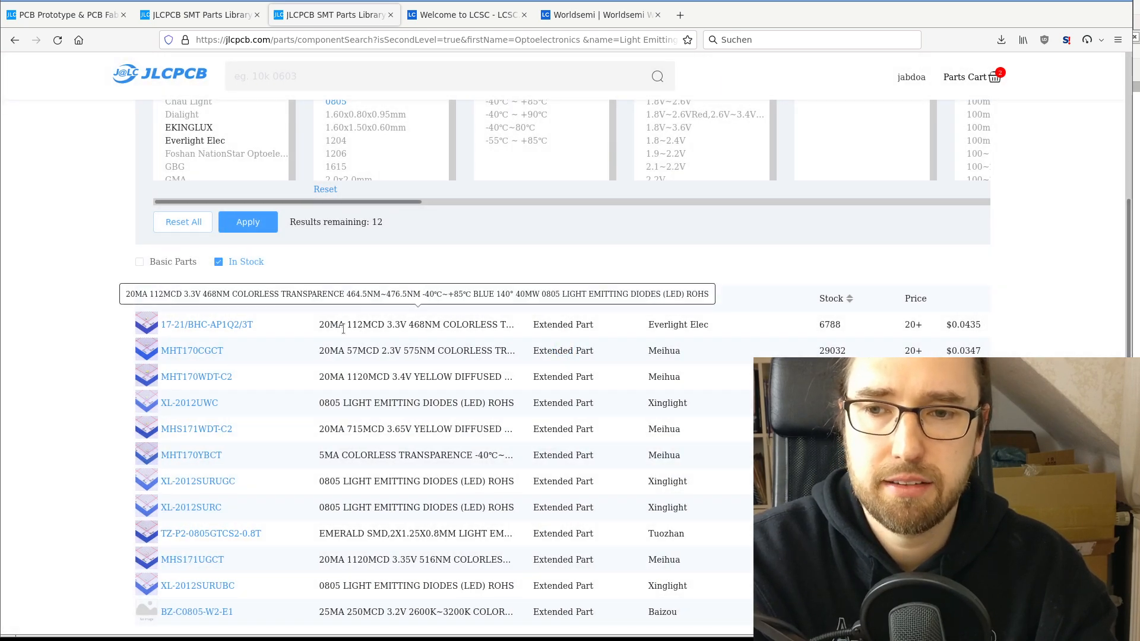
- Examine the details of the 17-21/BHC-AP1Q2/3T LED, collapse them, and look over the other 0805 parts in the list
click(400, 327)
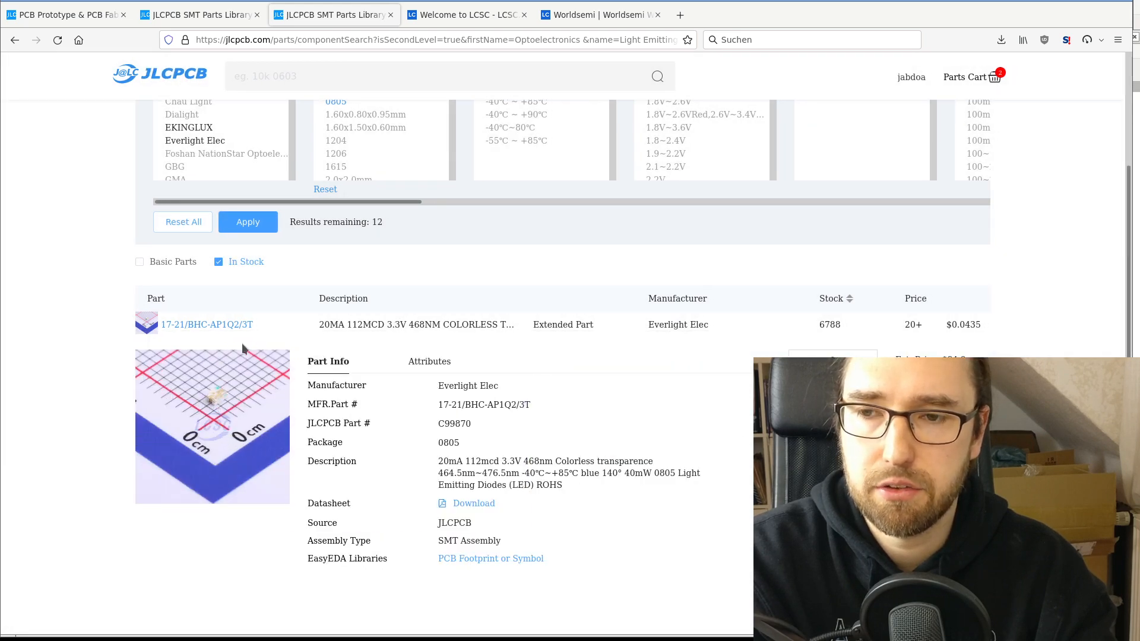
click(380, 326)
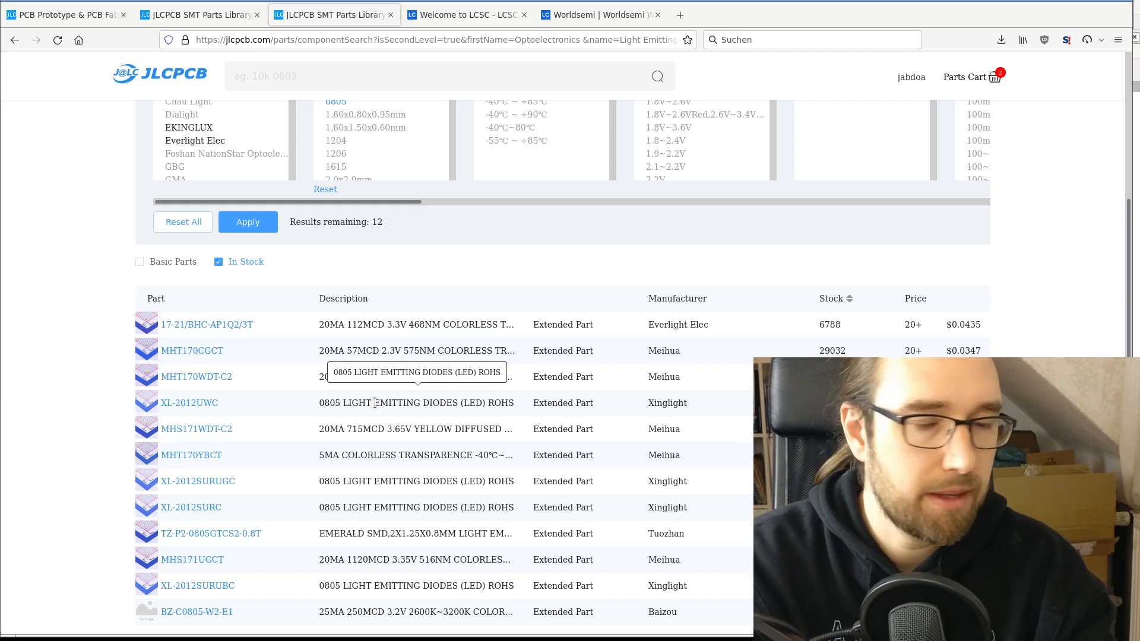
scroll(378, 505, down, 3)
scroll(377, 477, up, 9)
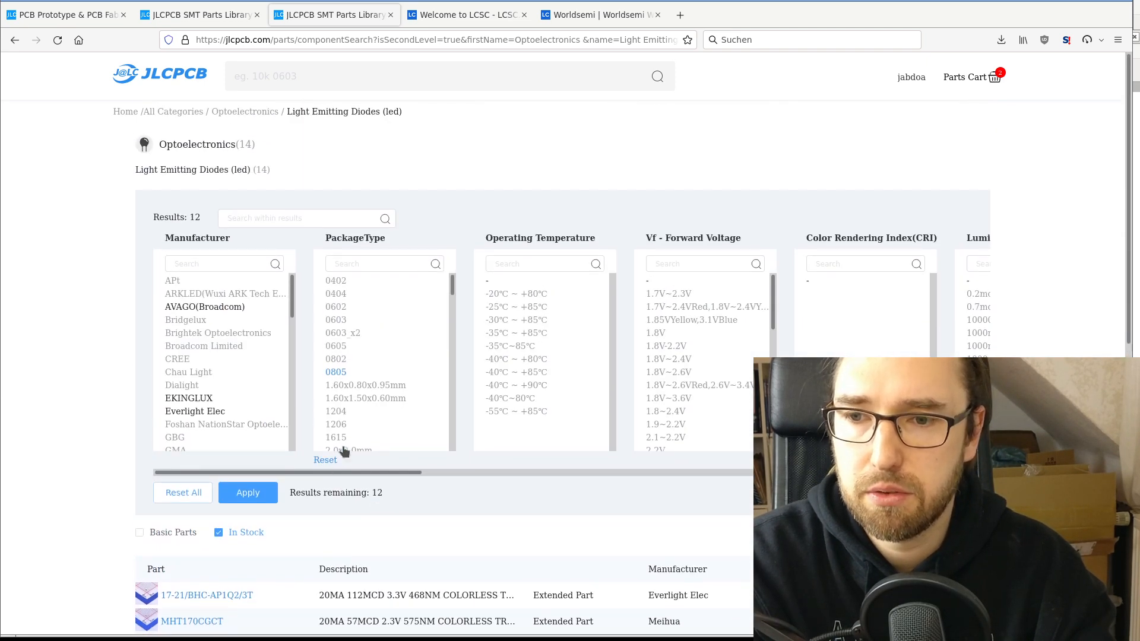
- Replace the 0805 package filter with 1615, apply it, and examine the details of the TZ-P4-1615RYGCA1-0.6T LED
click(327, 460)
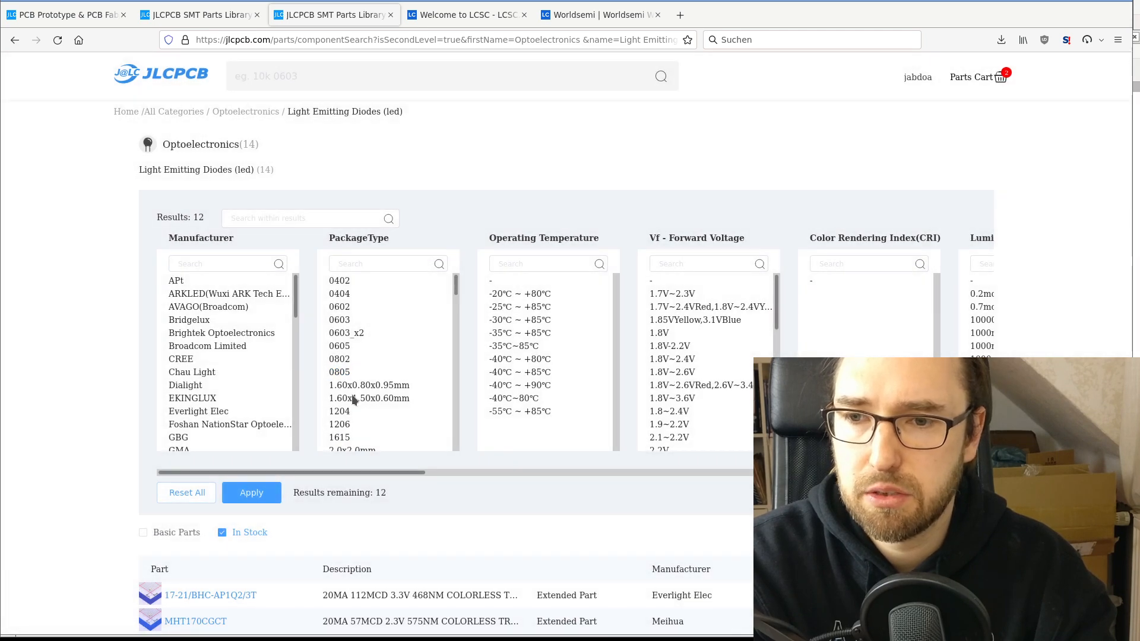
mouse_move(454, 286)
mouse_down()
mouse_move(440, 443)
mouse_move(446, 293)
mouse_up()
scroll(346, 389, up, 3)
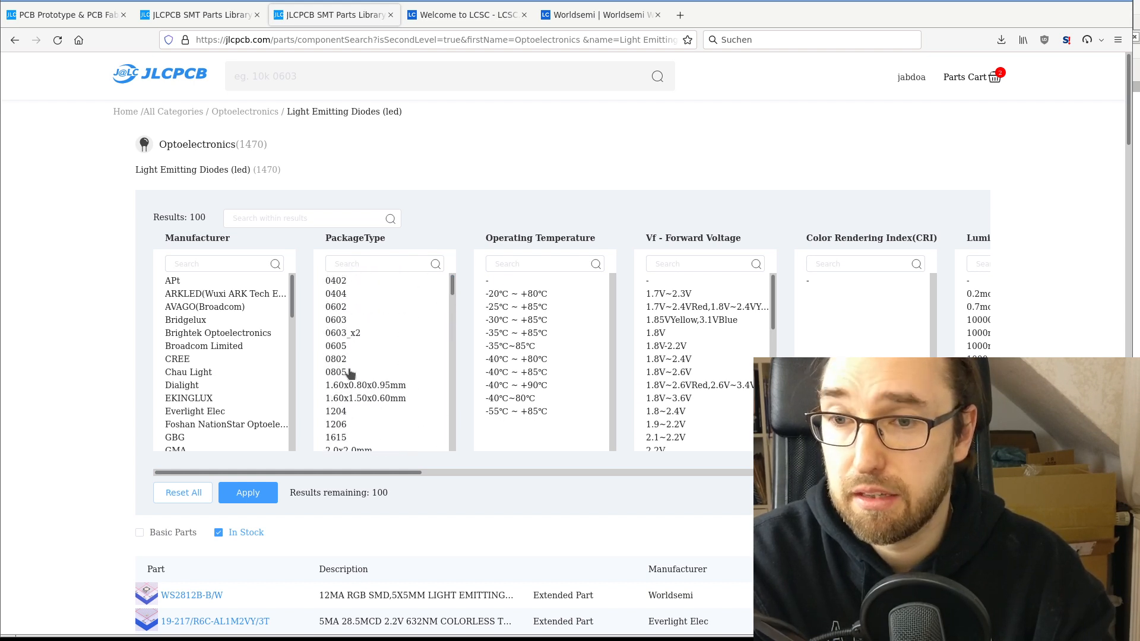
scroll(349, 372, down, 3)
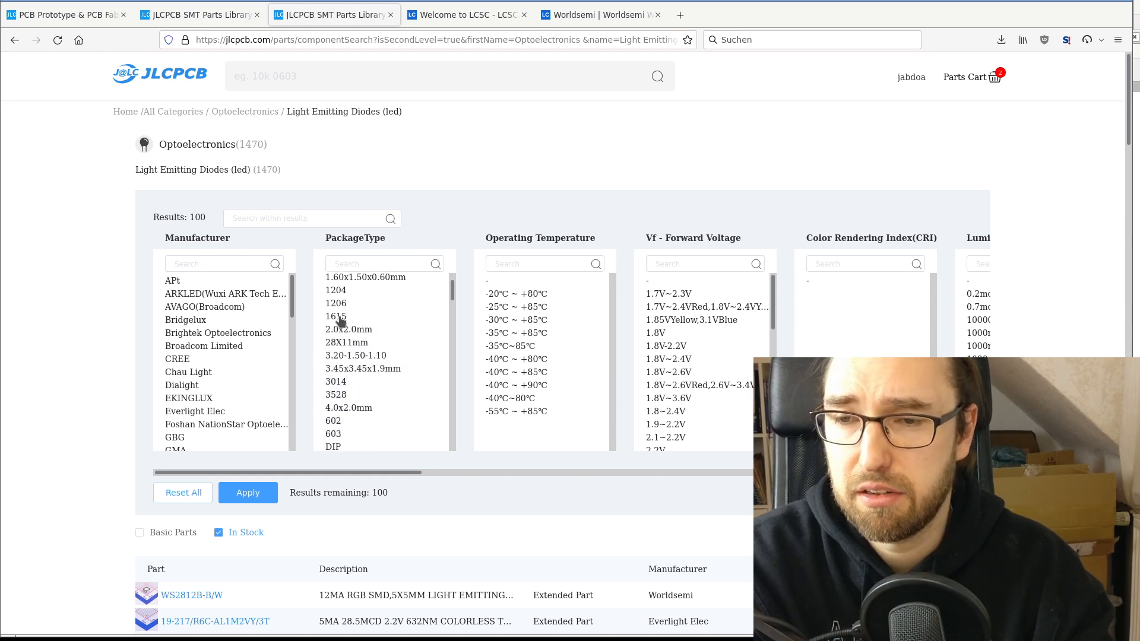
click(336, 316)
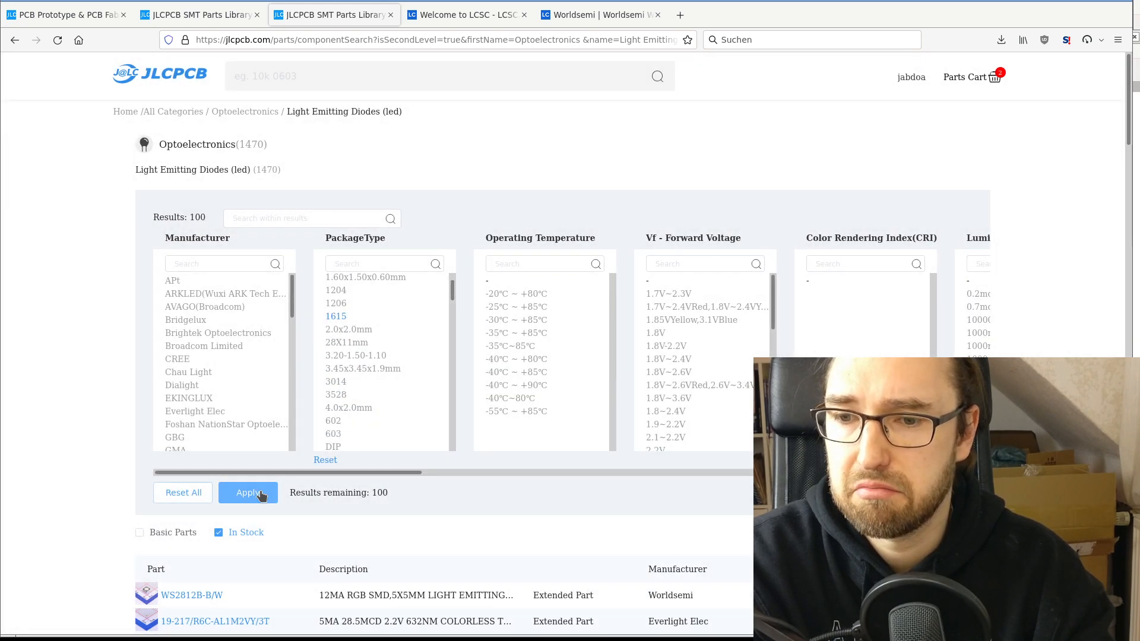
click(260, 493)
scroll(451, 505, down, 3)
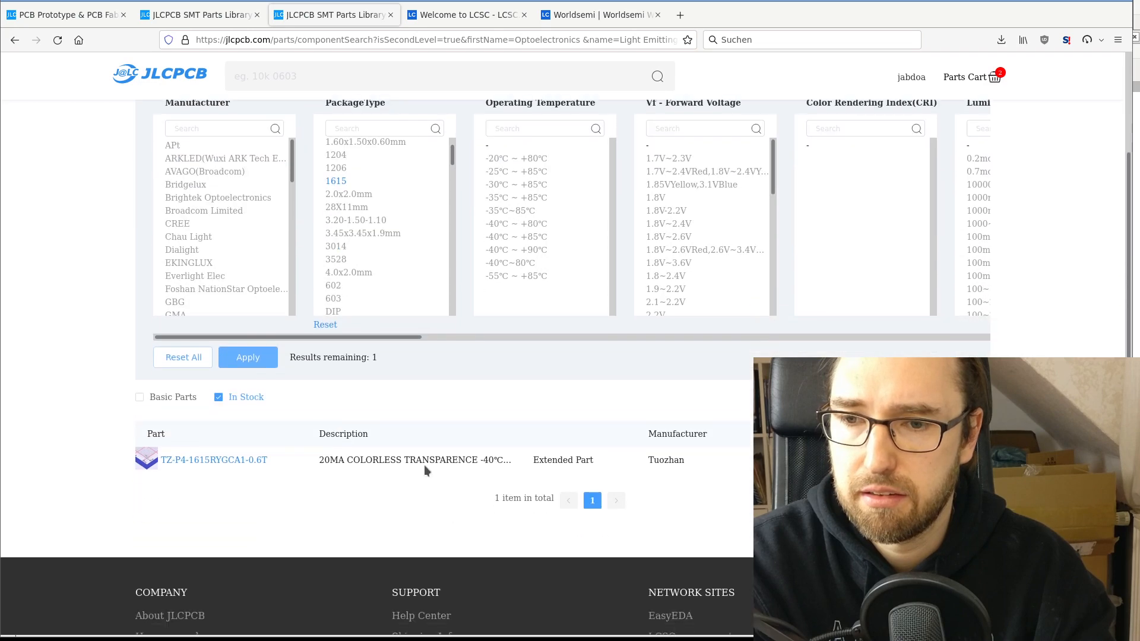
click(424, 469)
mouse_move(184, 534)
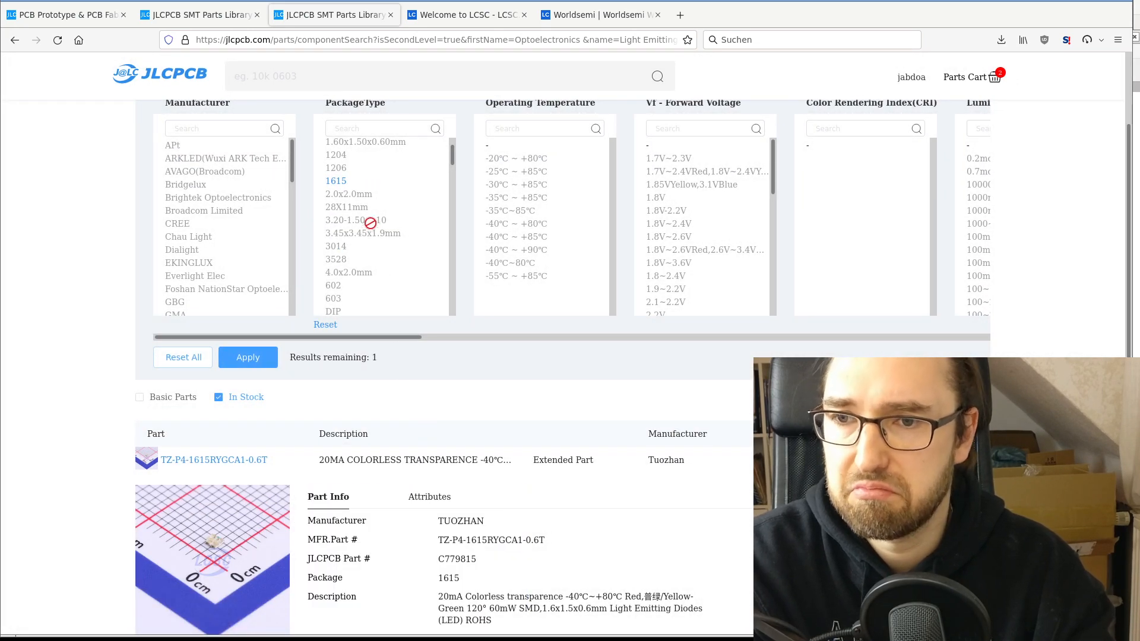
- Clear the 1615 package filter and look through the available LED package types
click(343, 181)
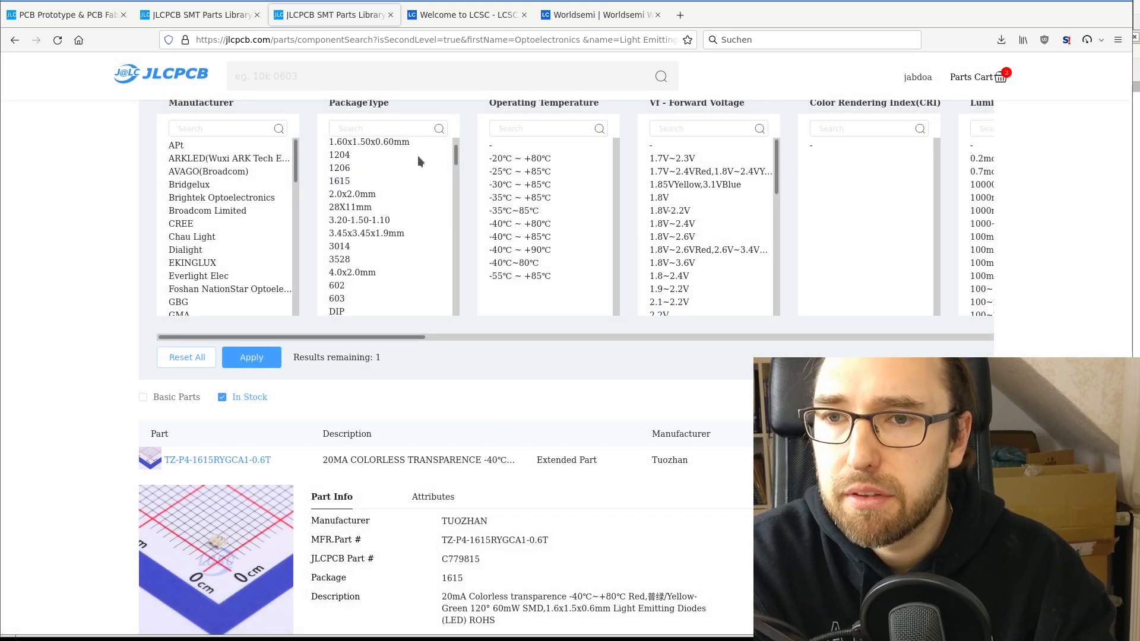
scroll(399, 212, up, 3)
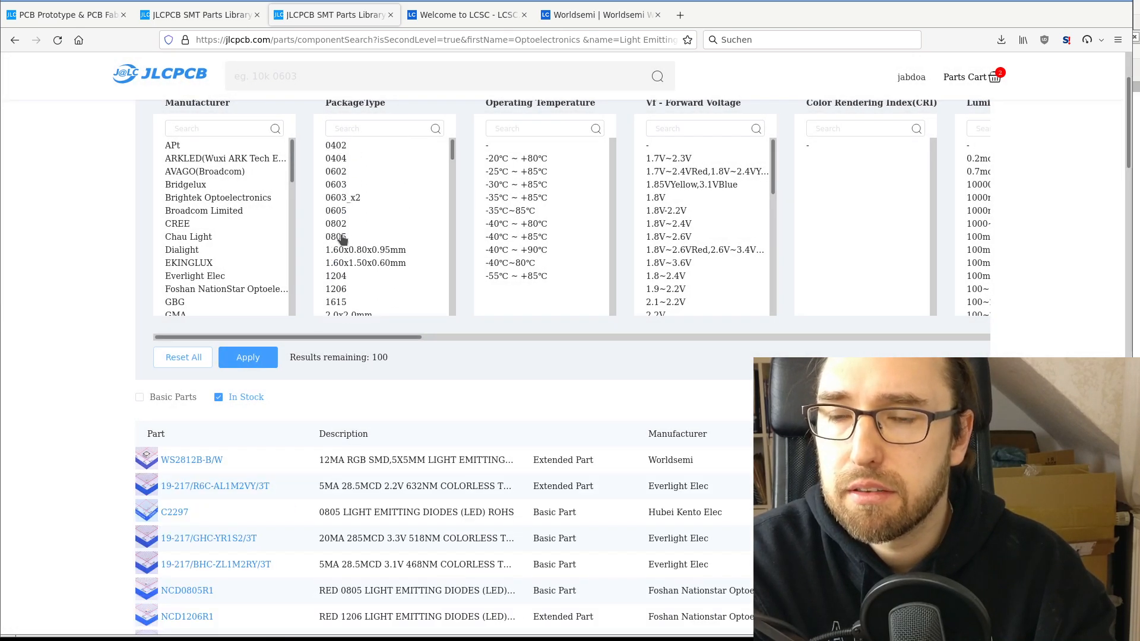
scroll(343, 237, down, 2)
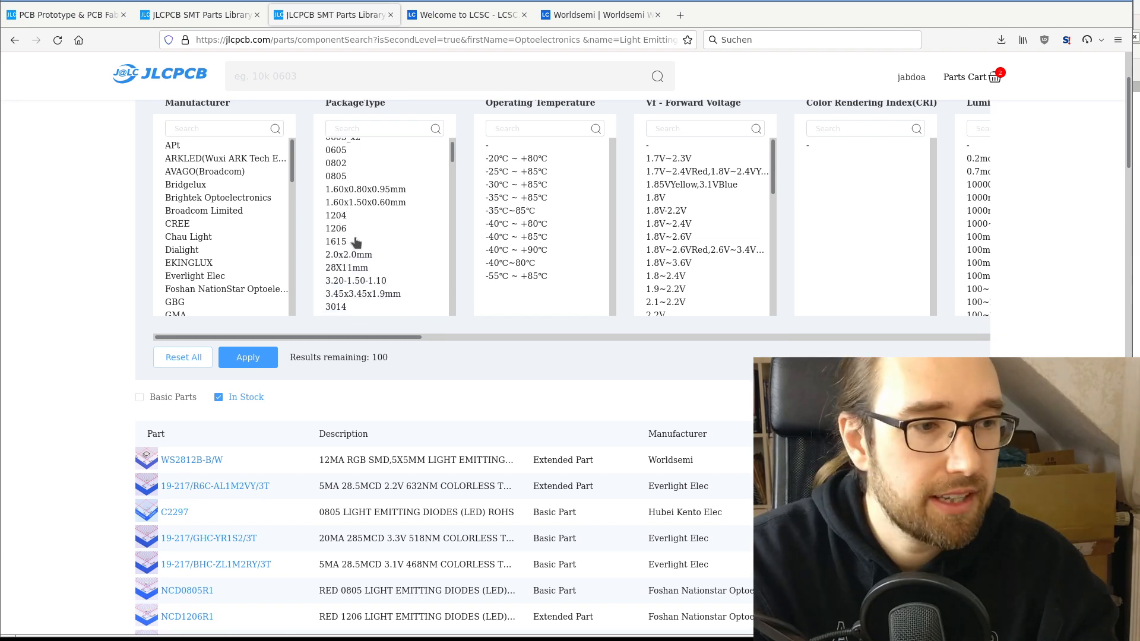
- Look through the package types, filter the LED parts list to package 0805, and restrict it to basic parts
scroll(364, 261, down, 2)
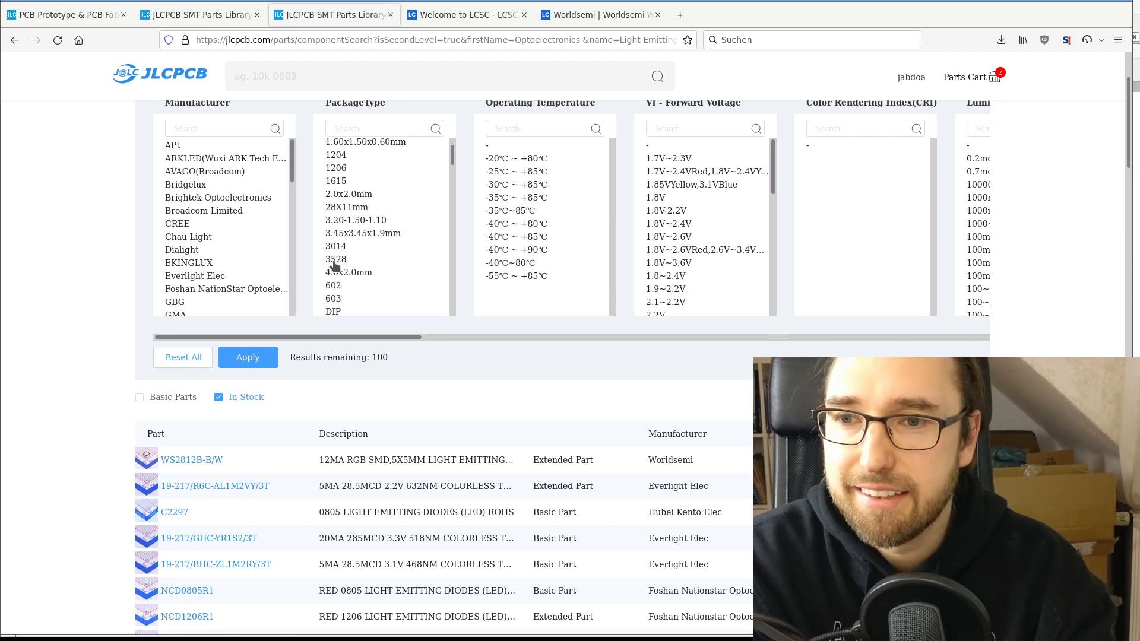
scroll(361, 273, down, 4)
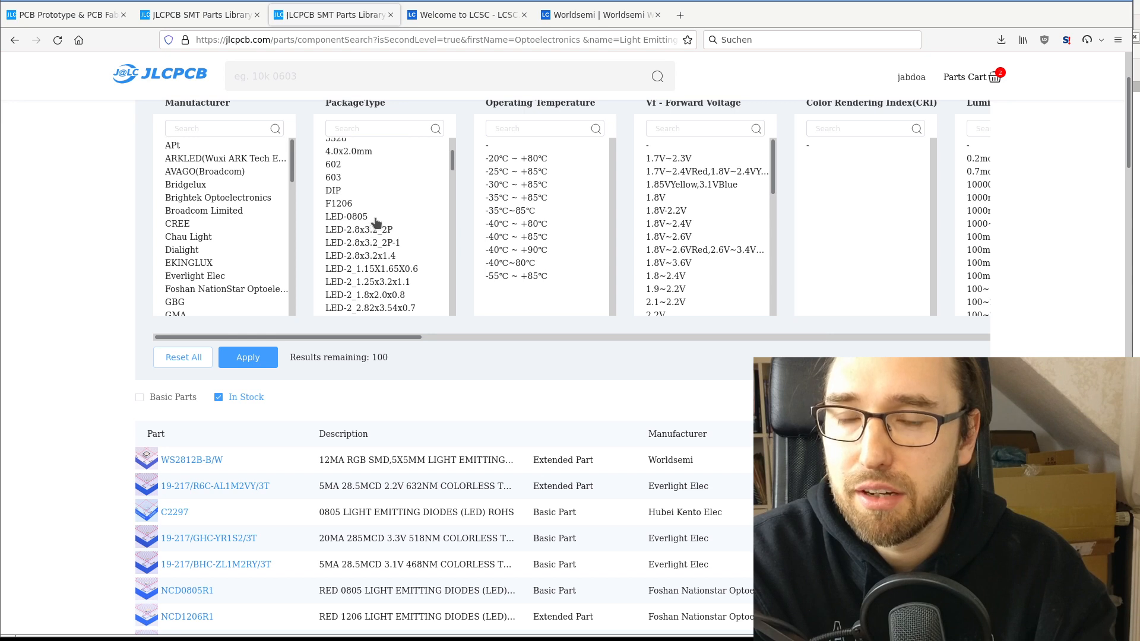
scroll(375, 220, up, 8)
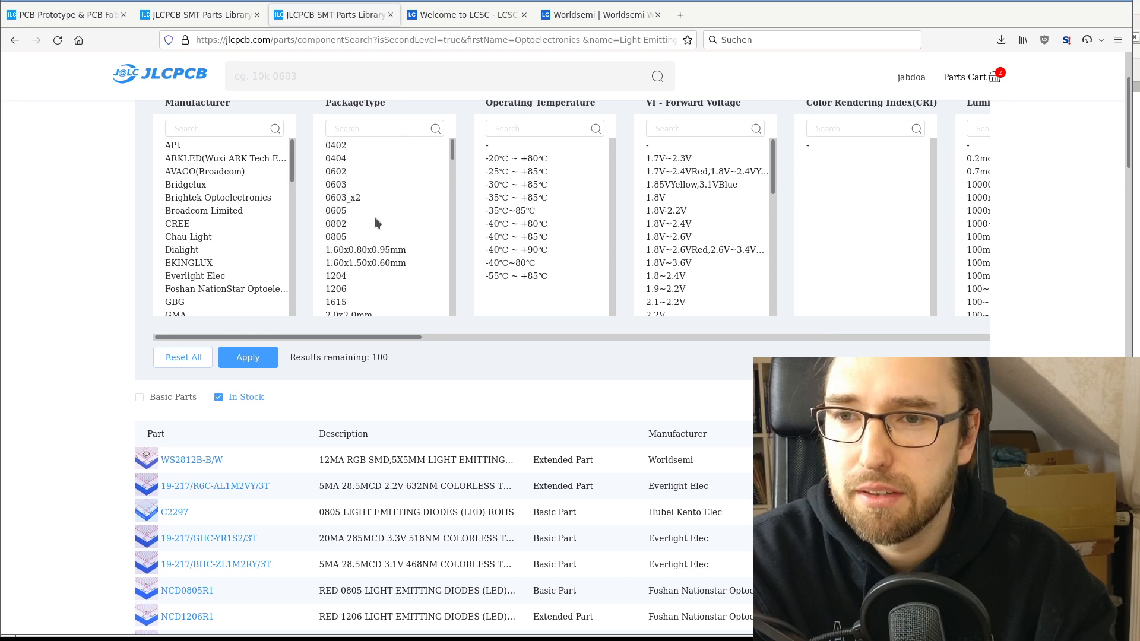
click(336, 237)
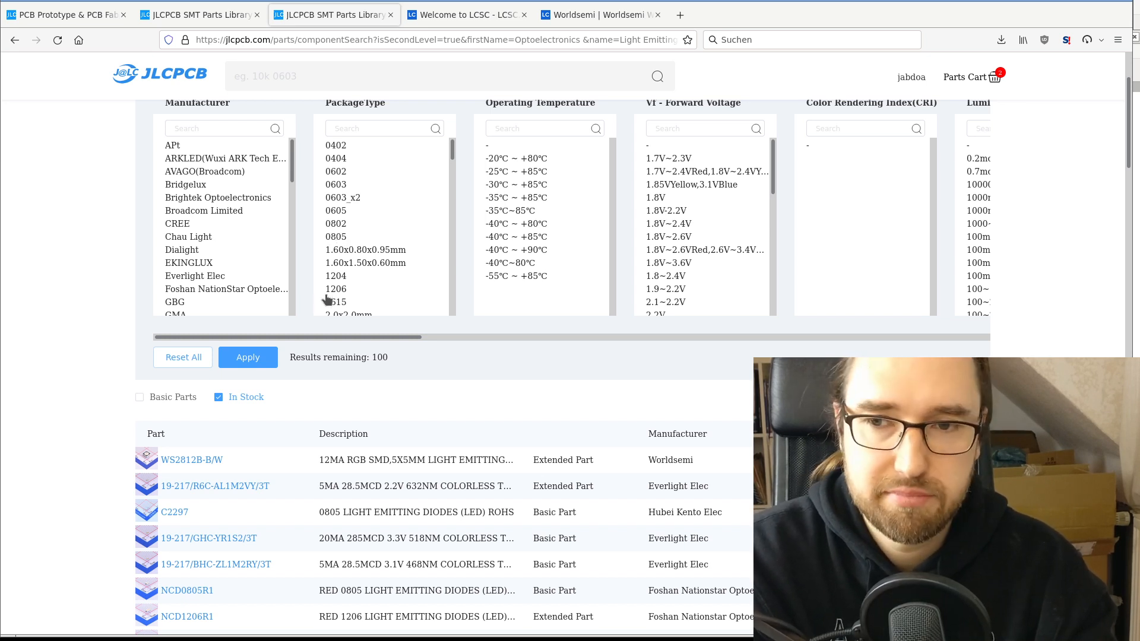
click(249, 359)
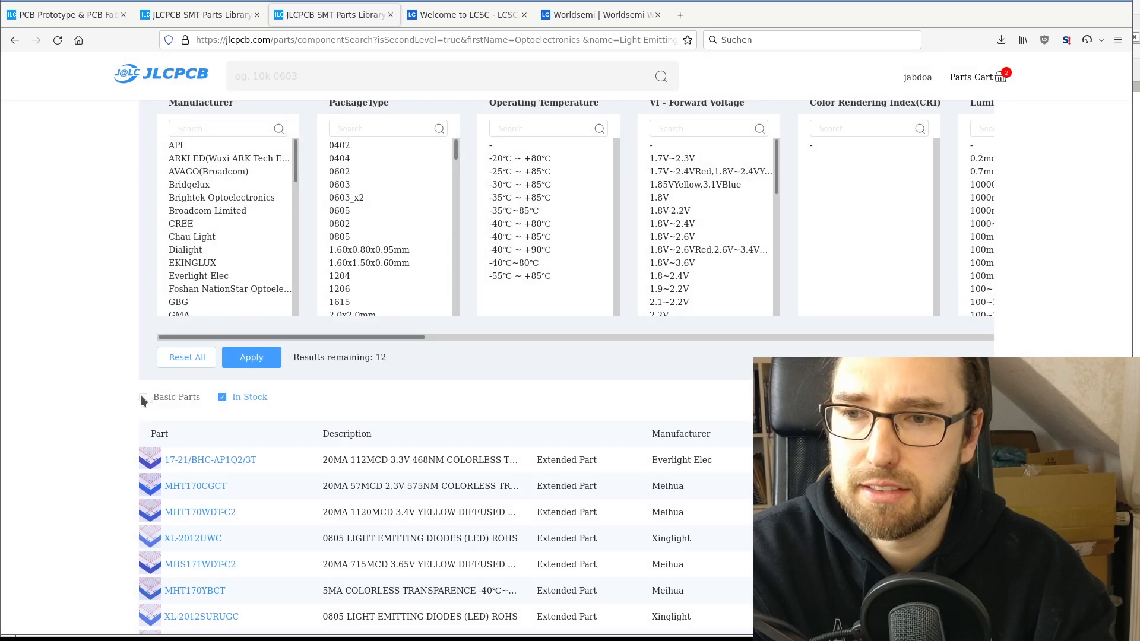
click(143, 396)
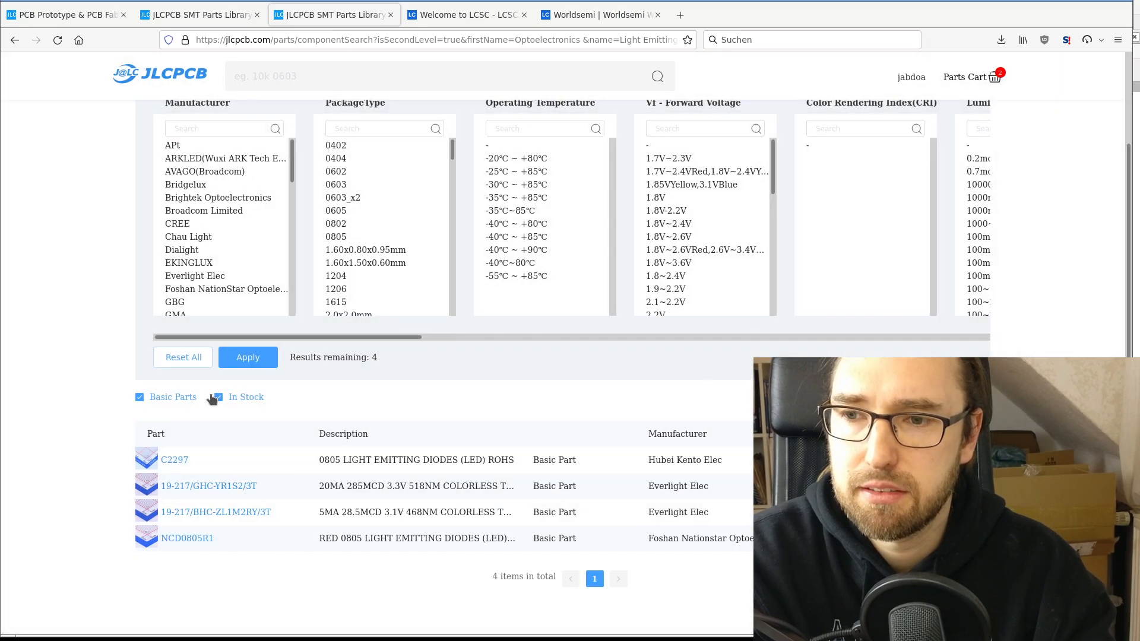
- Look over the basic 0805 LEDs and the package types, then lift the basic-parts restriction
scroll(658, 413, down, 2)
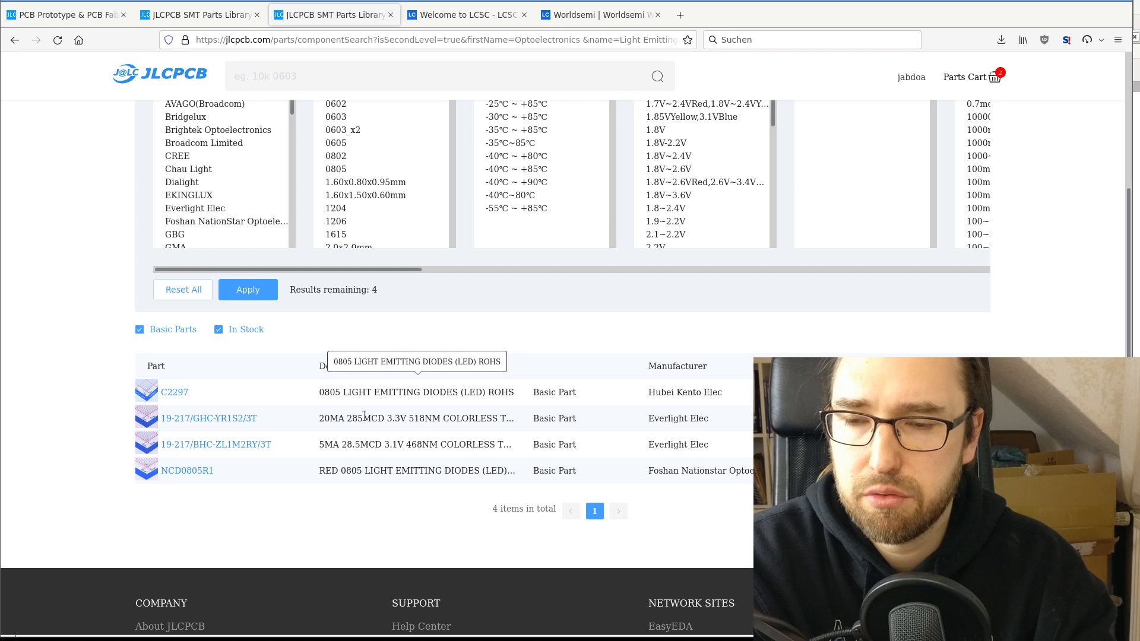
scroll(366, 324, up, 2)
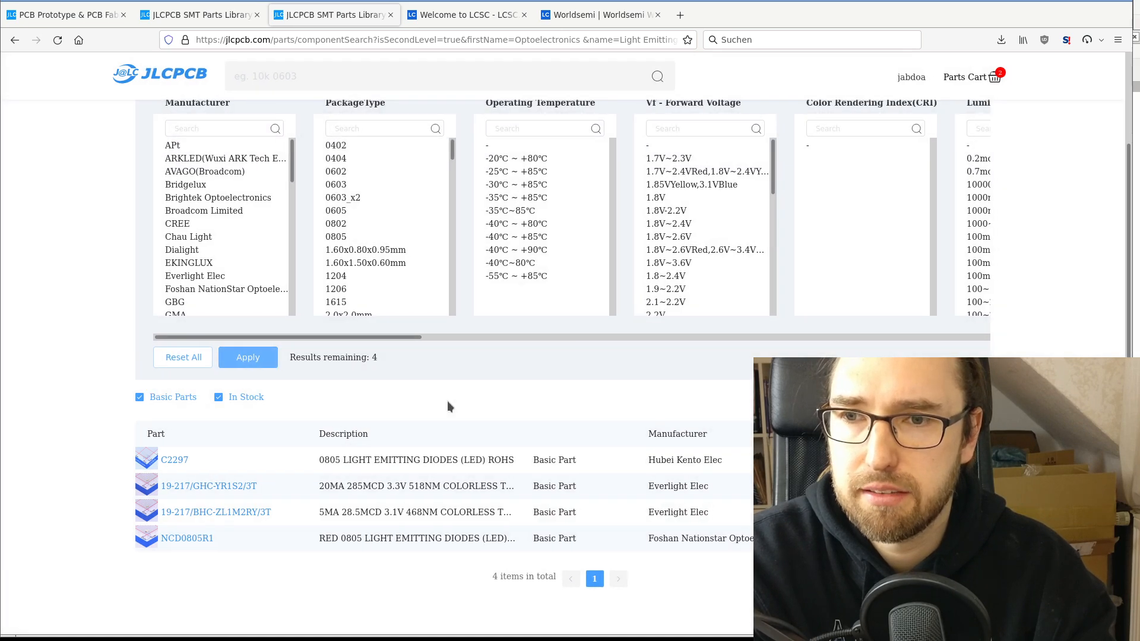
scroll(352, 372, up, 4)
scroll(383, 409, down, 5)
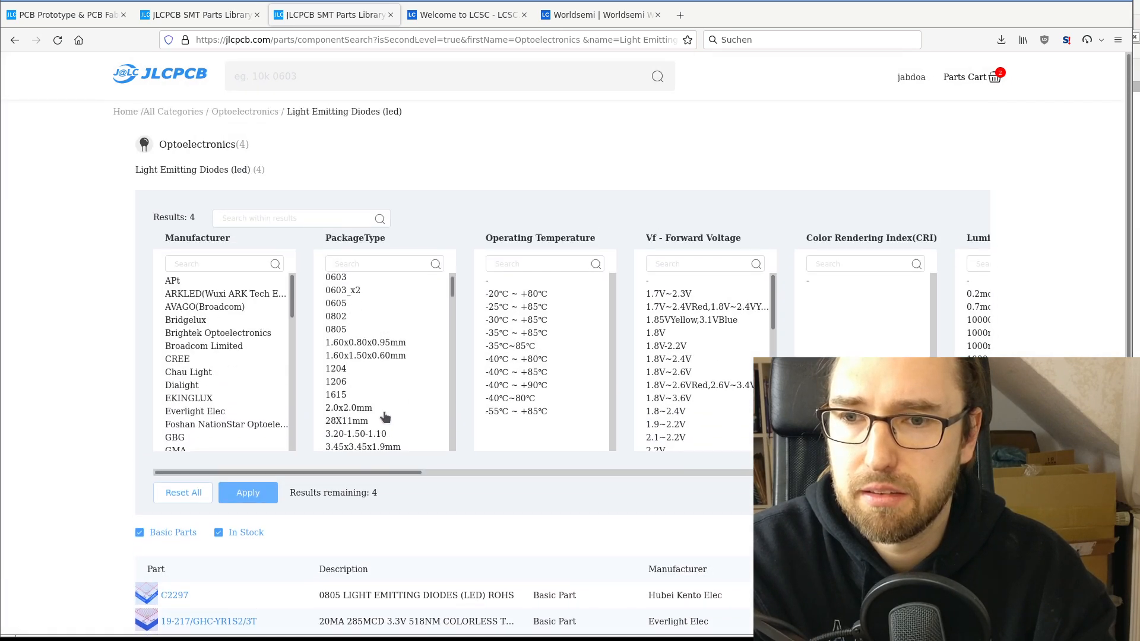
scroll(385, 414, up, 5)
click(157, 530)
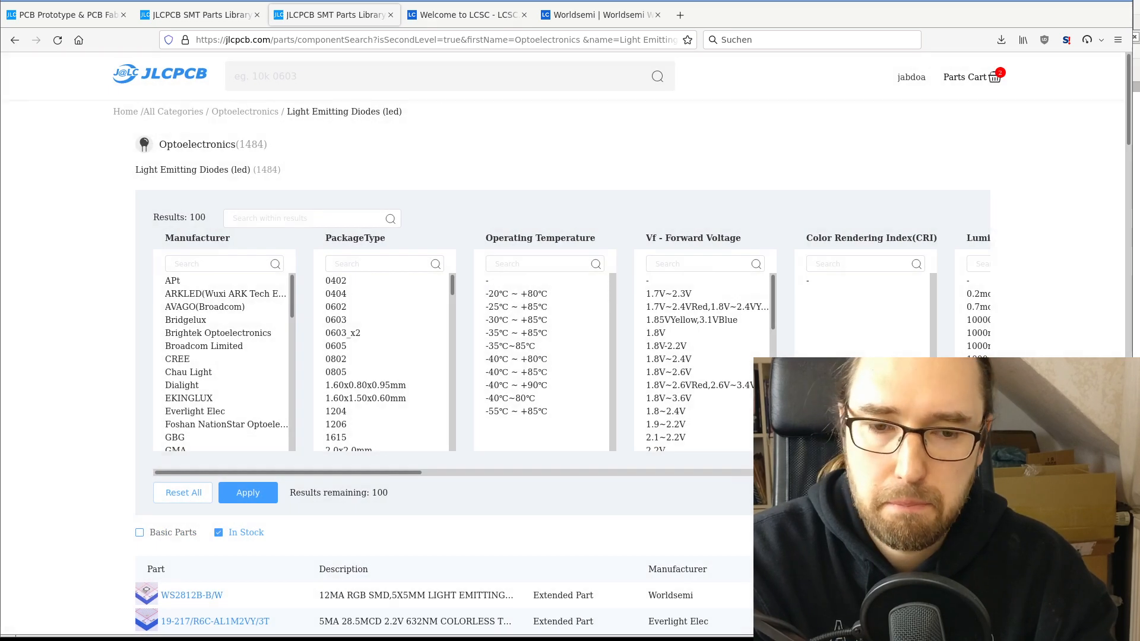
- Examine the details of the 19-217/GHC-YR1S2/3T LED, including its package and part number
scroll(714, 511, down, 5)
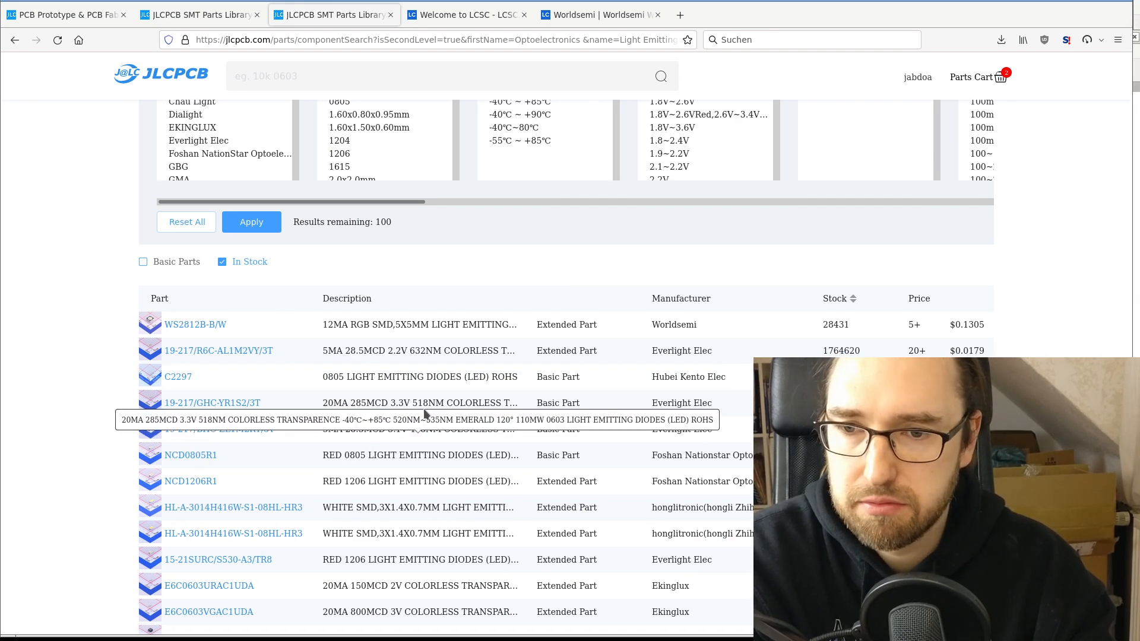
click(424, 409)
mouse_move(220, 474)
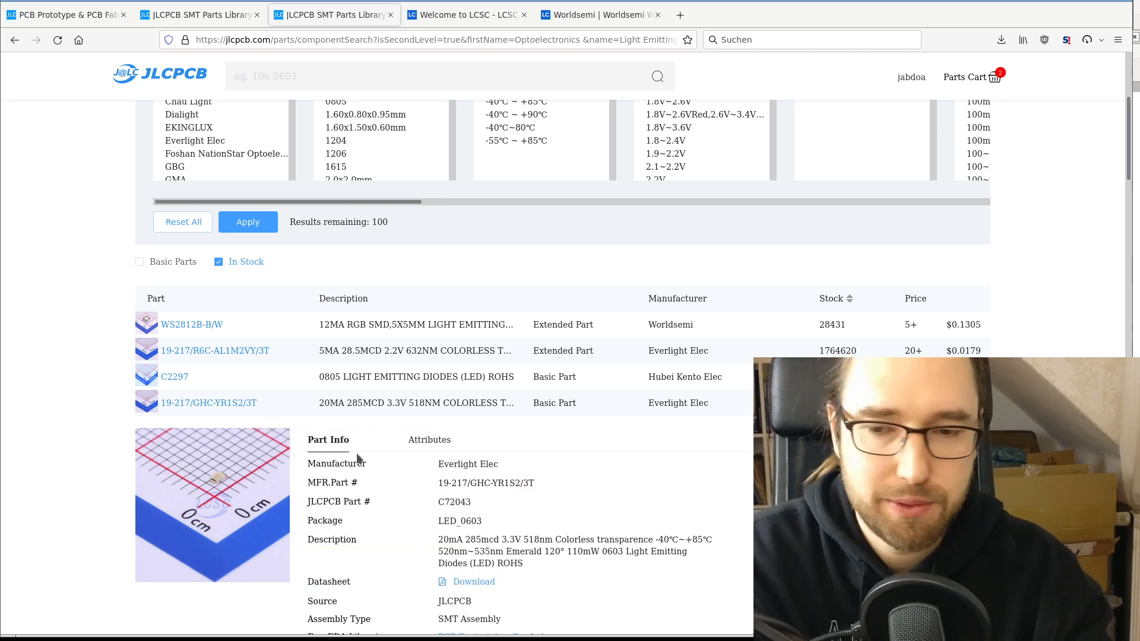
double_click(453, 504)
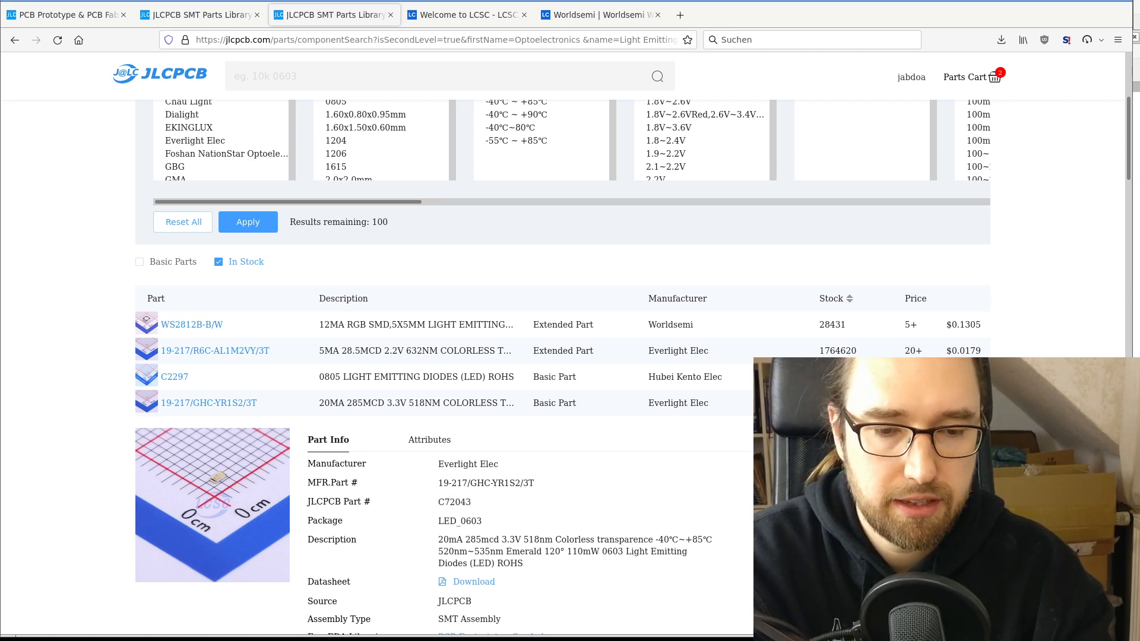
- Switch to KiCad's footprint assignment and assign LED_SMD:LED_0805_2012Metric to D6 through D10
key(alt+Tab)
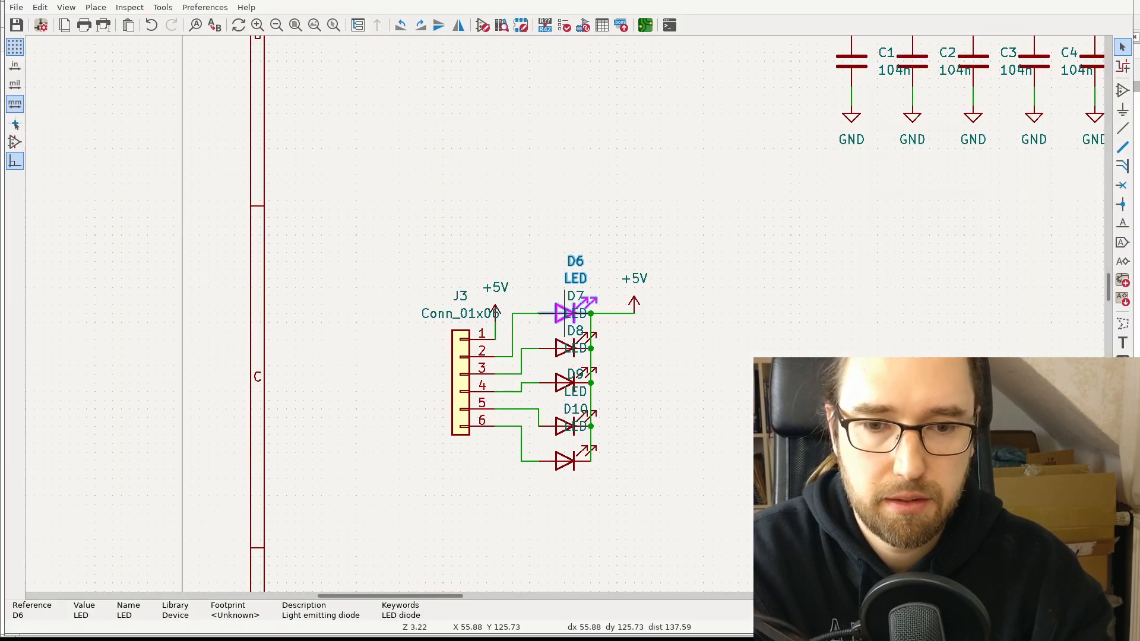
key(alt+Tab)
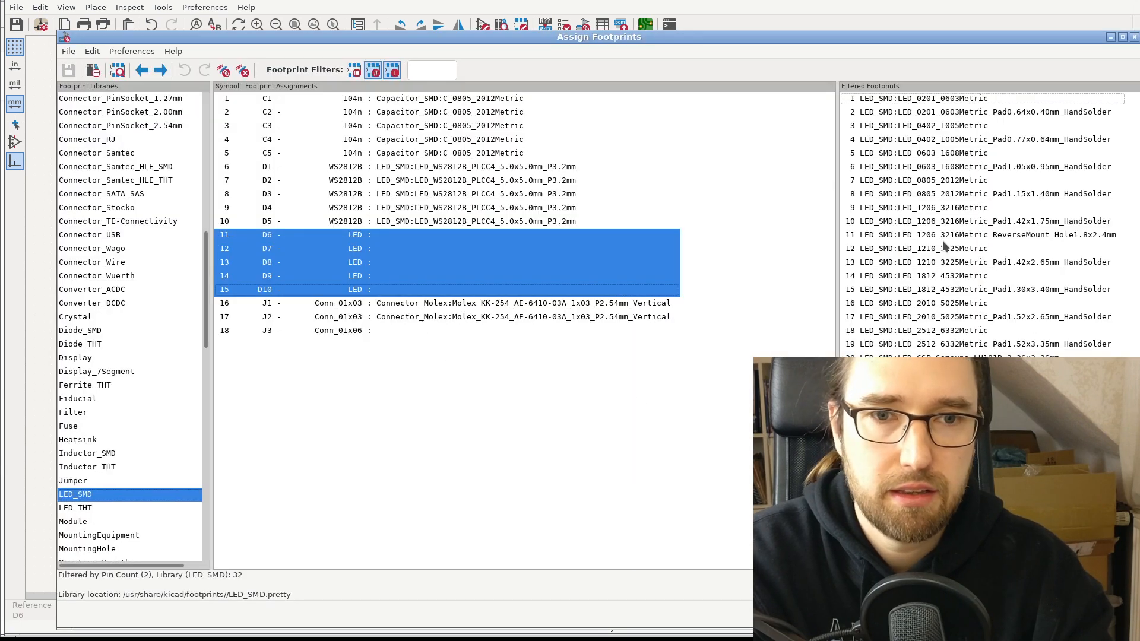
click(957, 181)
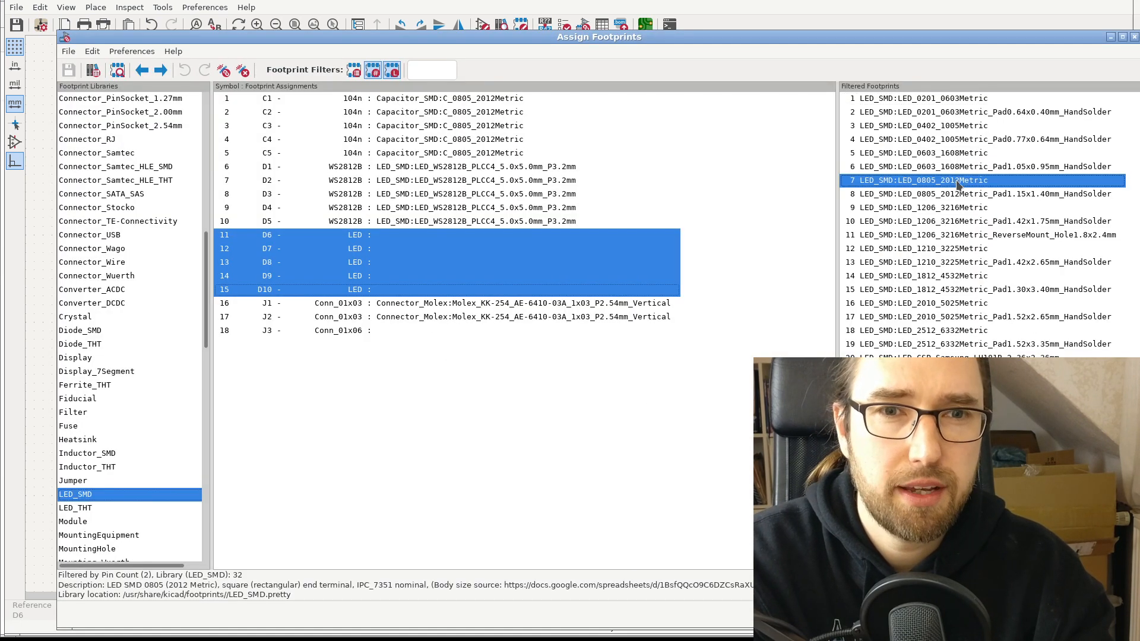
double_click(979, 186)
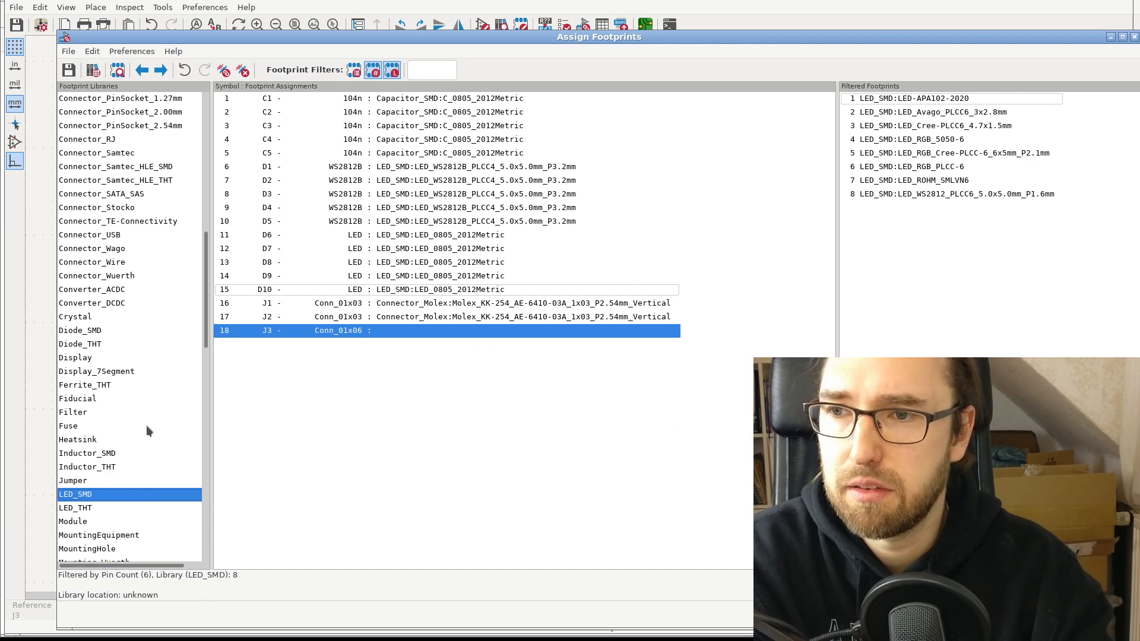
- Assign the footprint Molex_KK-254_AE-6410-06A_1x06_P2.54mm_Vertical from the Connector_Molex library to J3
scroll(152, 420, up, 6)
scroll(130, 241, up, 4)
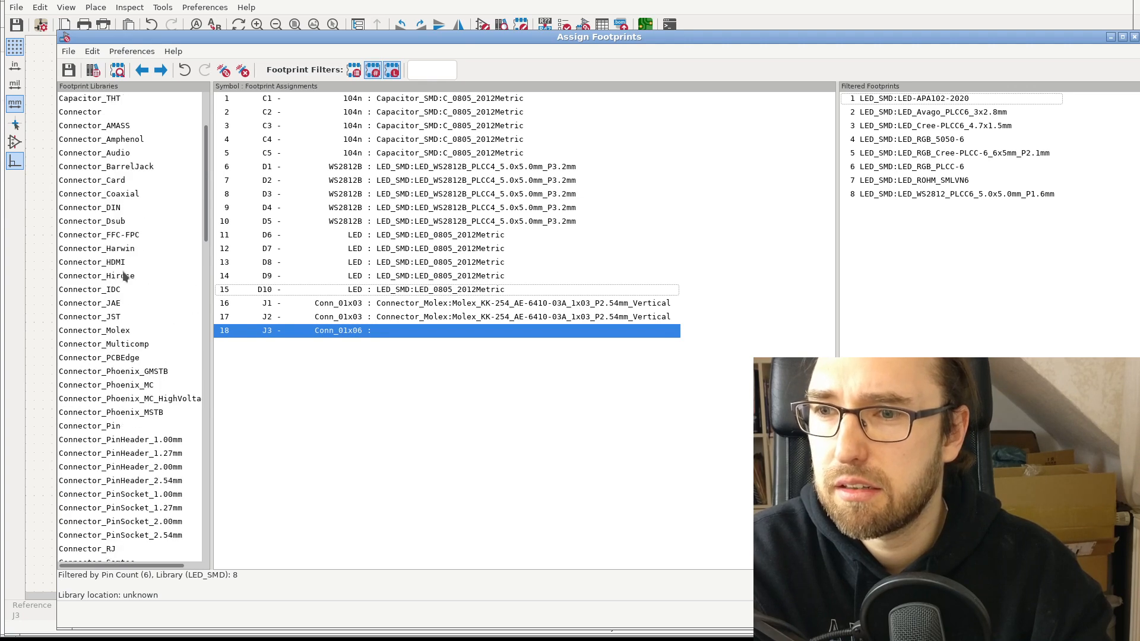
click(119, 330)
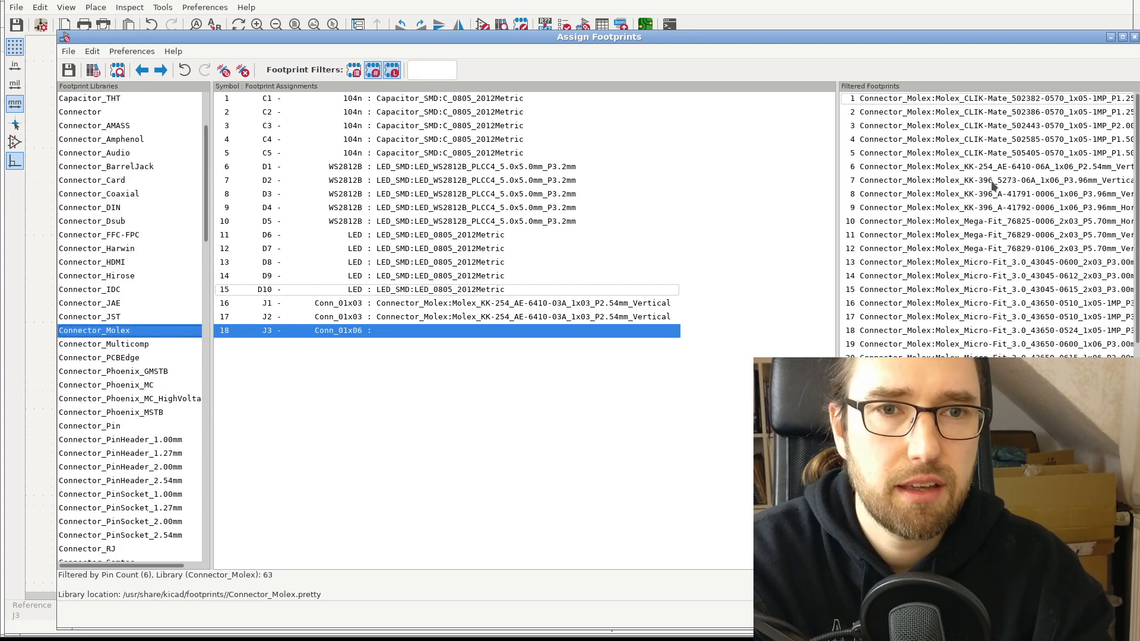
double_click(1012, 171)
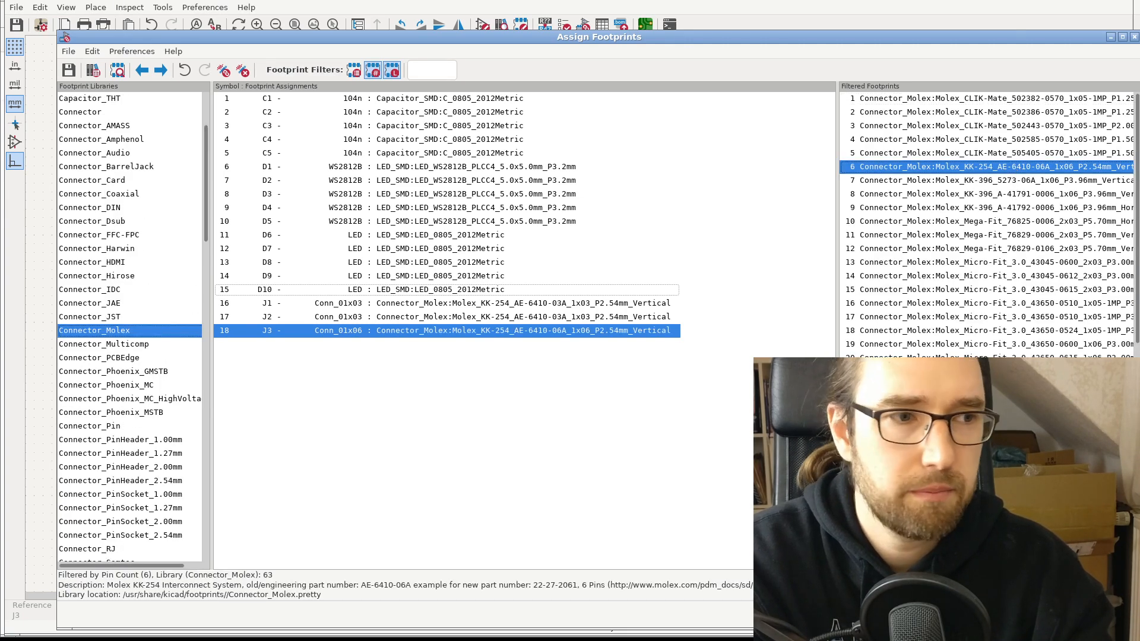
- Apply the footprint assignments to the schematic and save it
click(1109, 613)
click(700, 371)
key(ctrl+s)
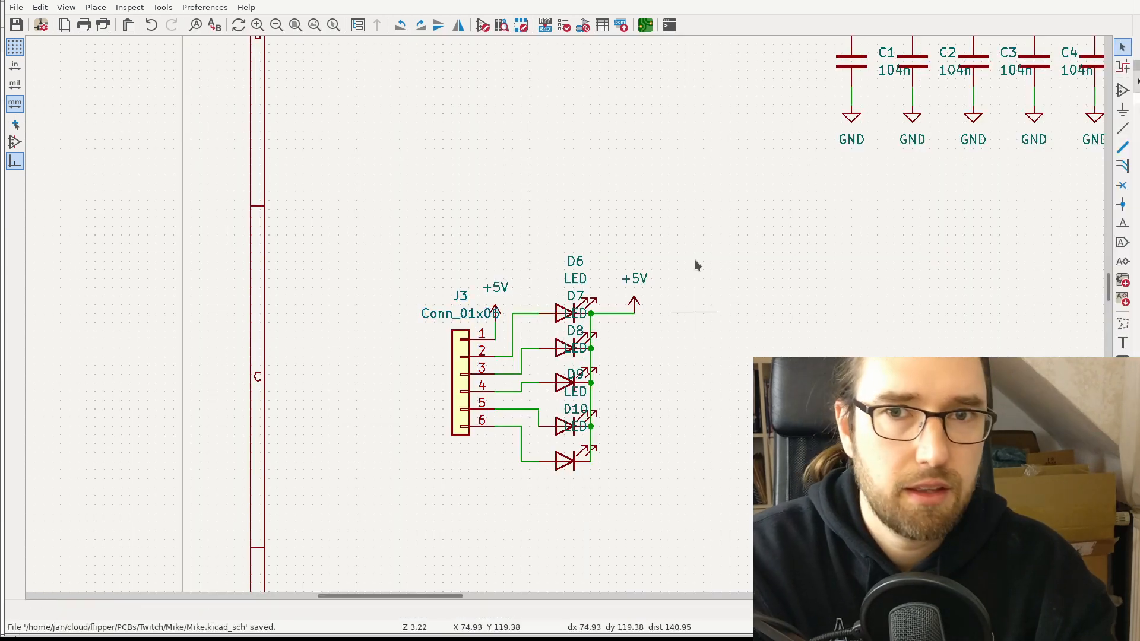
- Switch to the PCB editor, update the board from the schematic, and place the new footprints outside the board's right edge
click(645, 25)
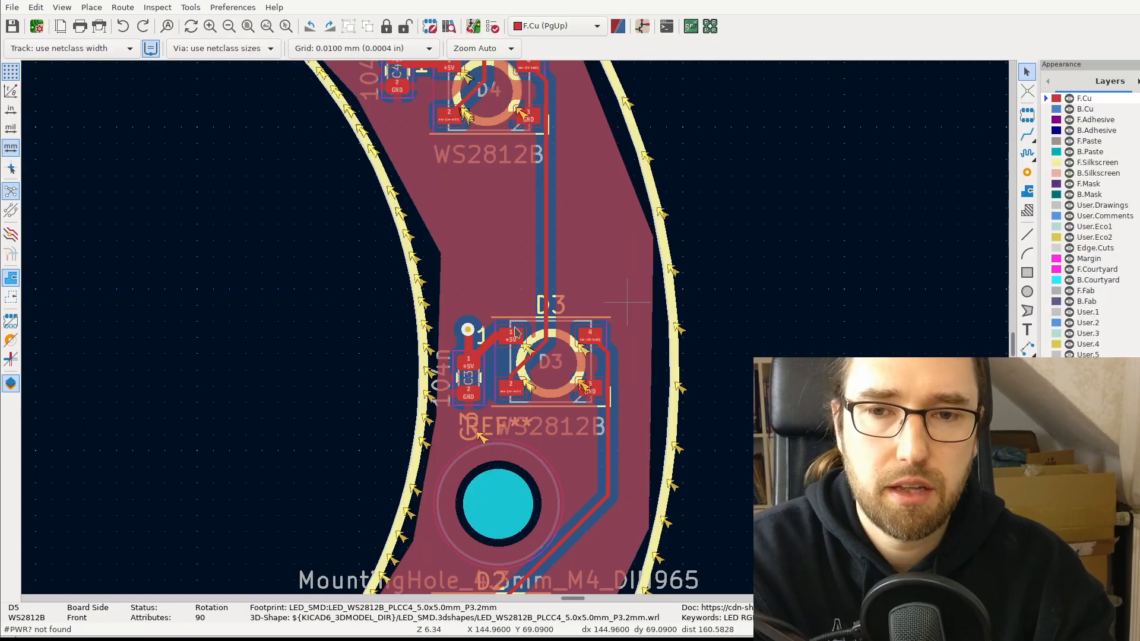
scroll(433, 323, down, 5)
middle_drag(432, 318, 499, 287)
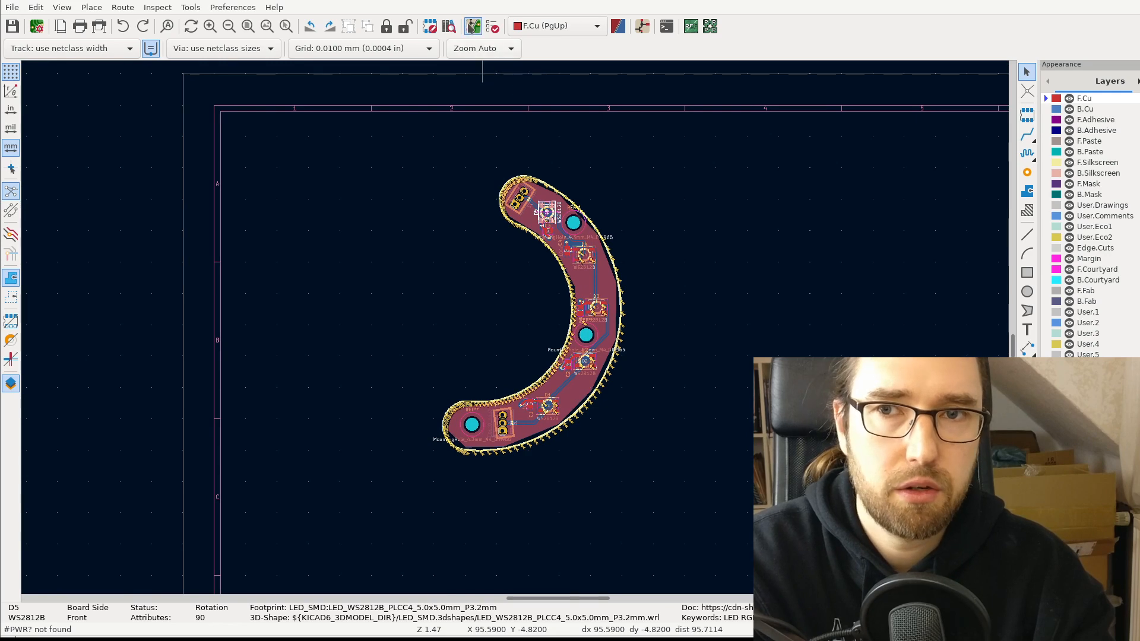
click(473, 26)
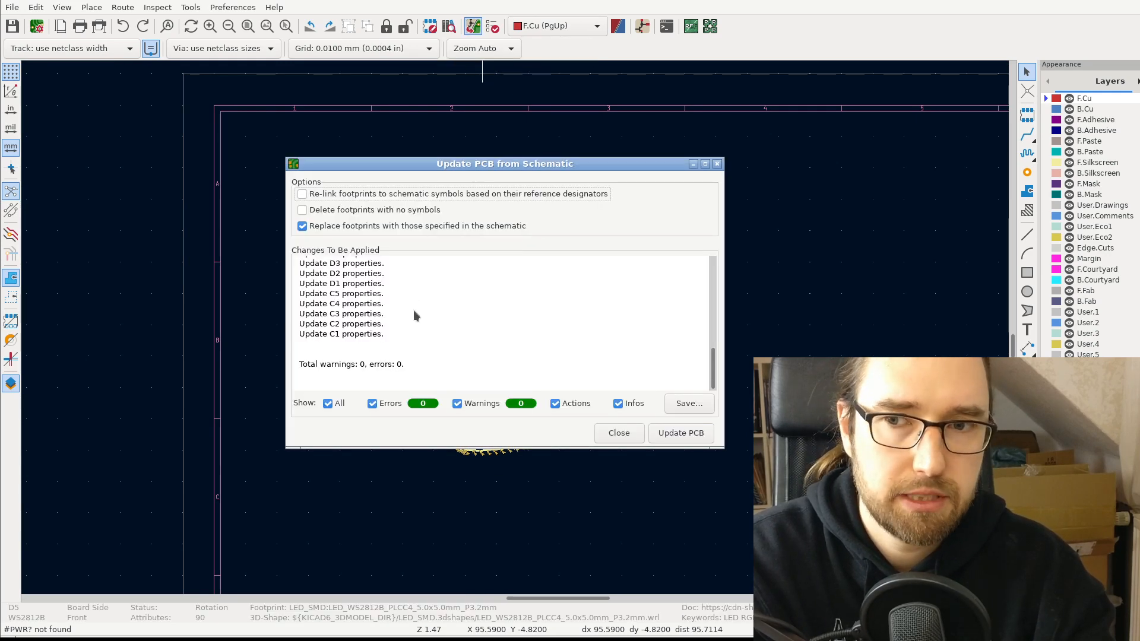
click(681, 434)
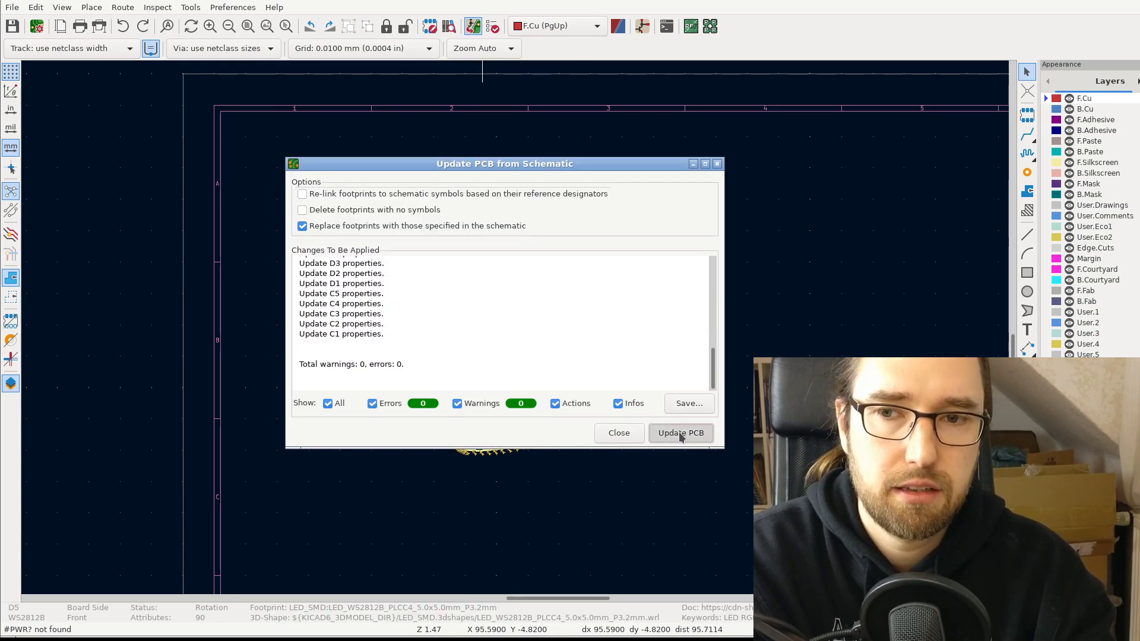
click(618, 433)
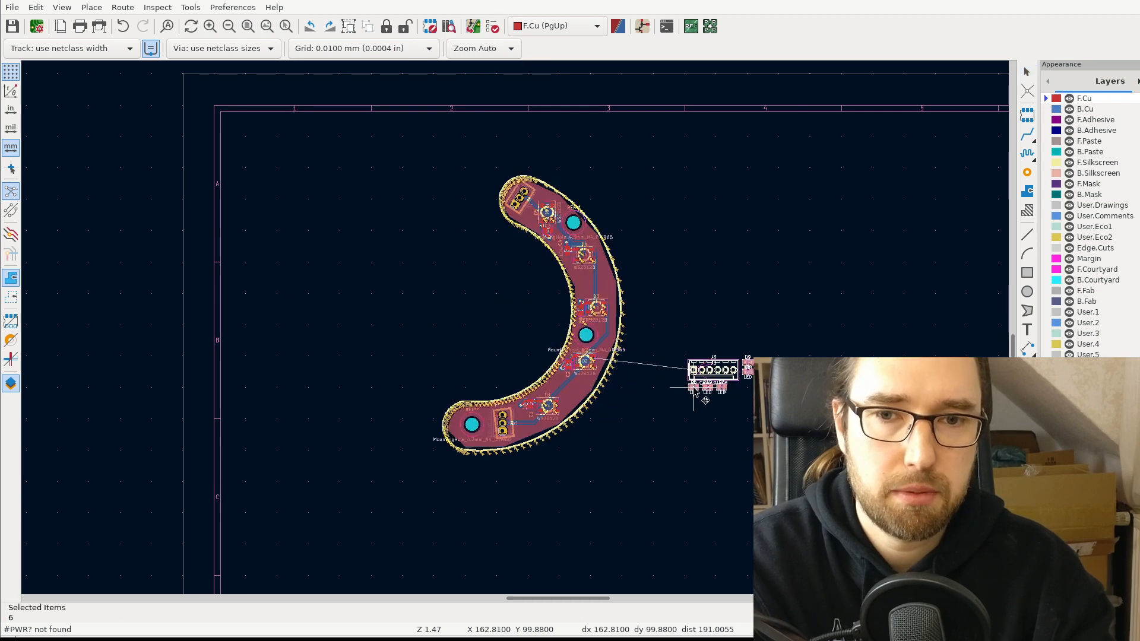
click(695, 389)
- Rotate connector J3 by 90 degrees and place it just outside the board's lower-right edge, below D2
scroll(720, 412, up, 3)
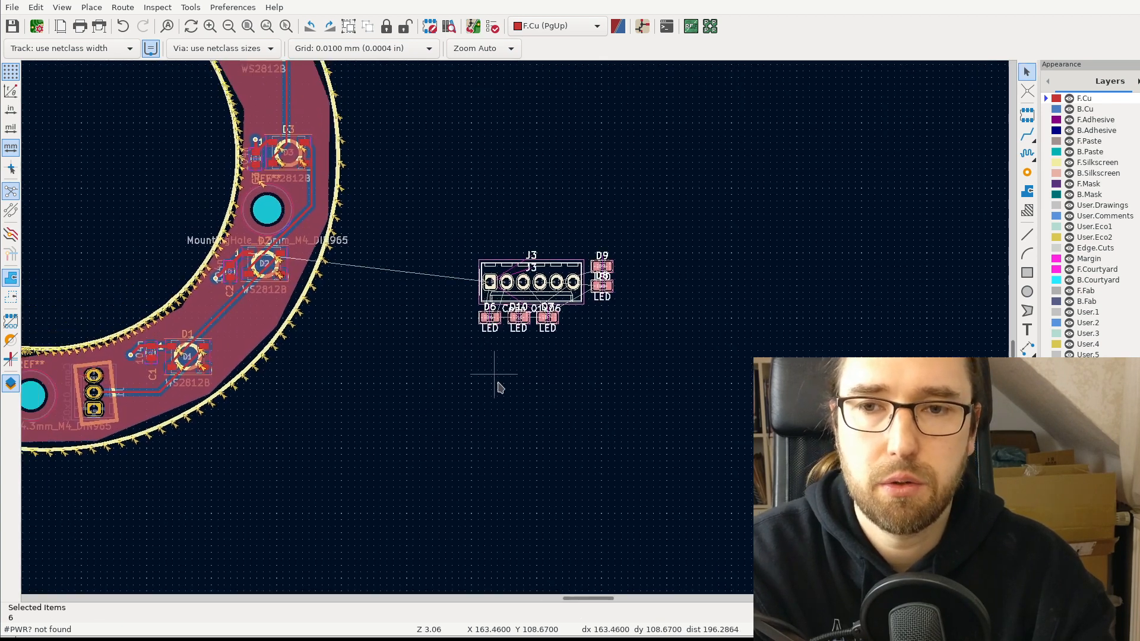
middle_drag(497, 382, 507, 399)
click(490, 366)
click(522, 286)
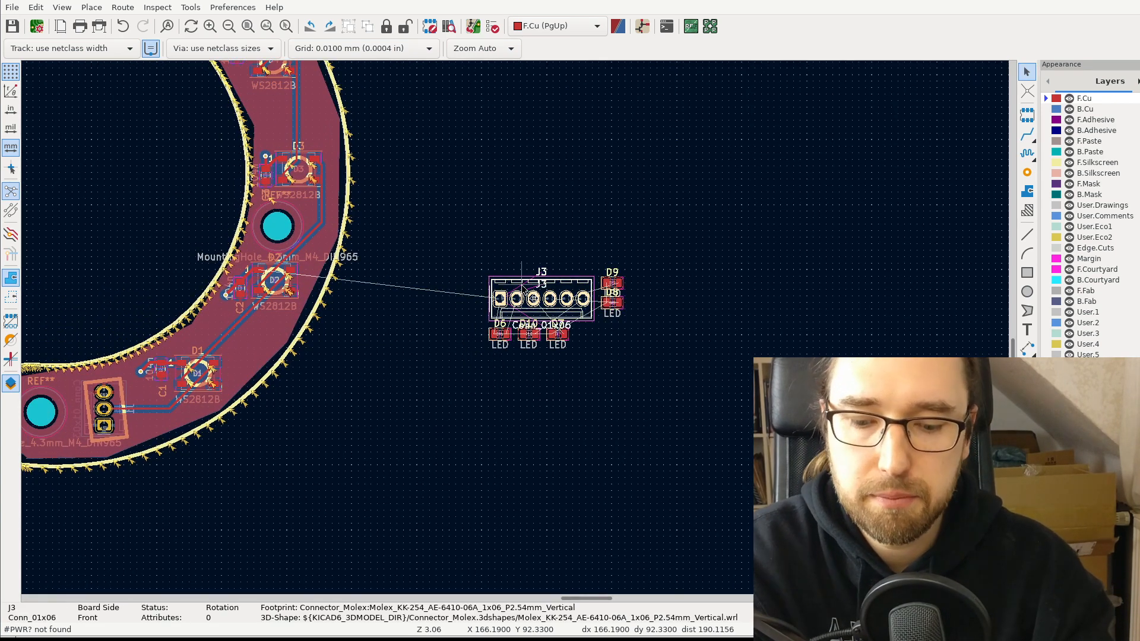
key(m)
middle_drag(236, 327, 510, 309)
key(r)
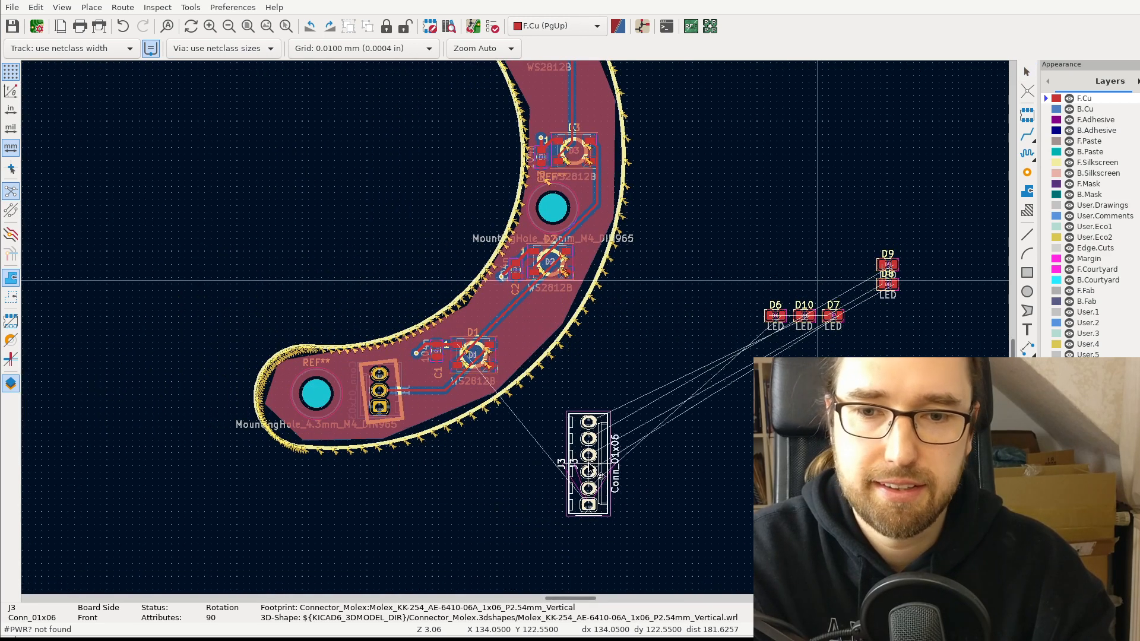
click(613, 441)
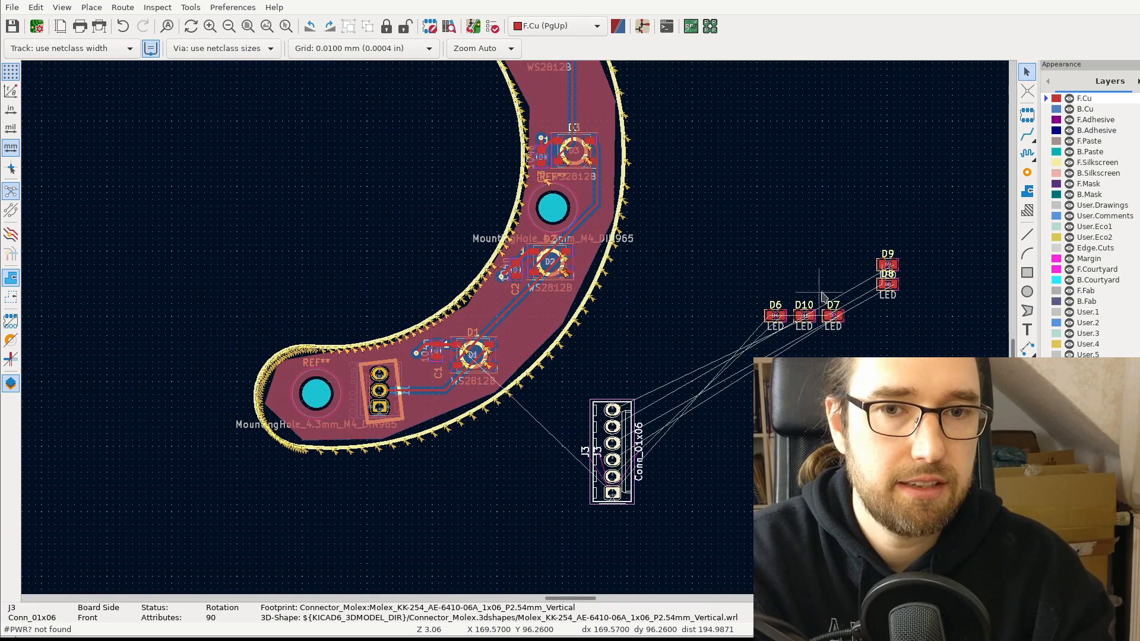
- Move LEDs D9, D6, D7, D10 and D8 into a rough vertical column just right of connector J3, and save the board
click(886, 267)
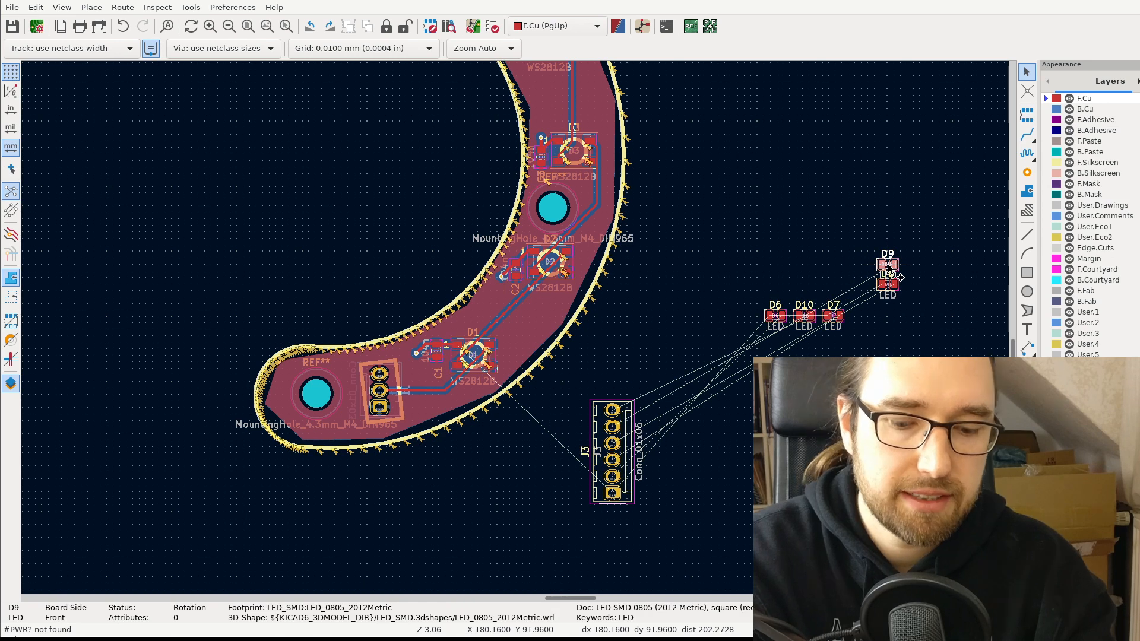
key(m)
click(717, 468)
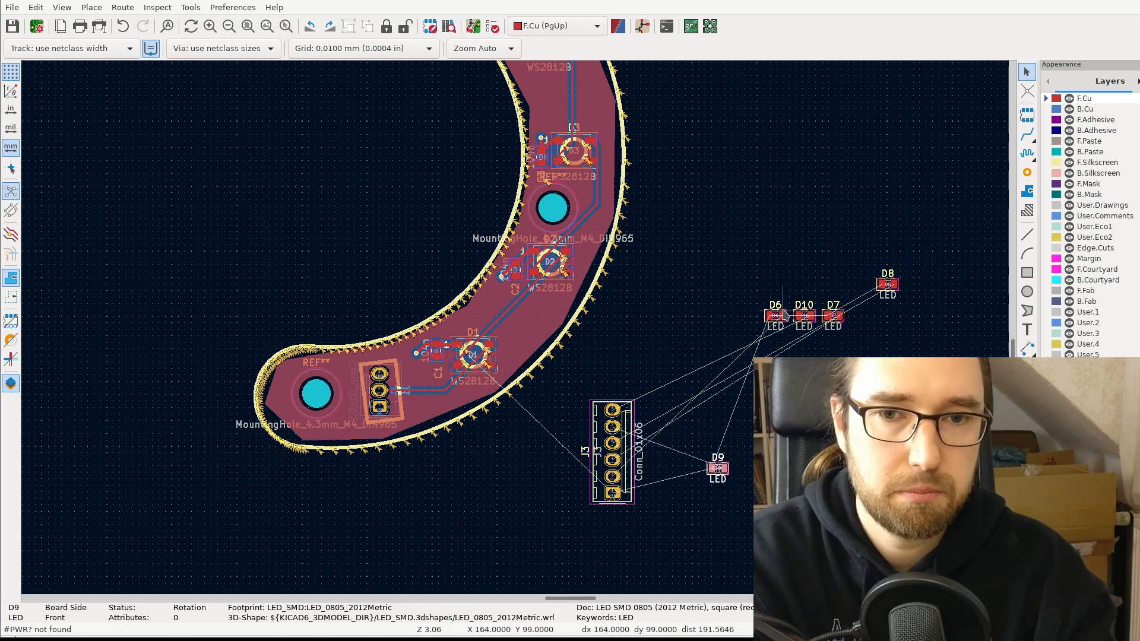
drag(774, 316, 703, 396)
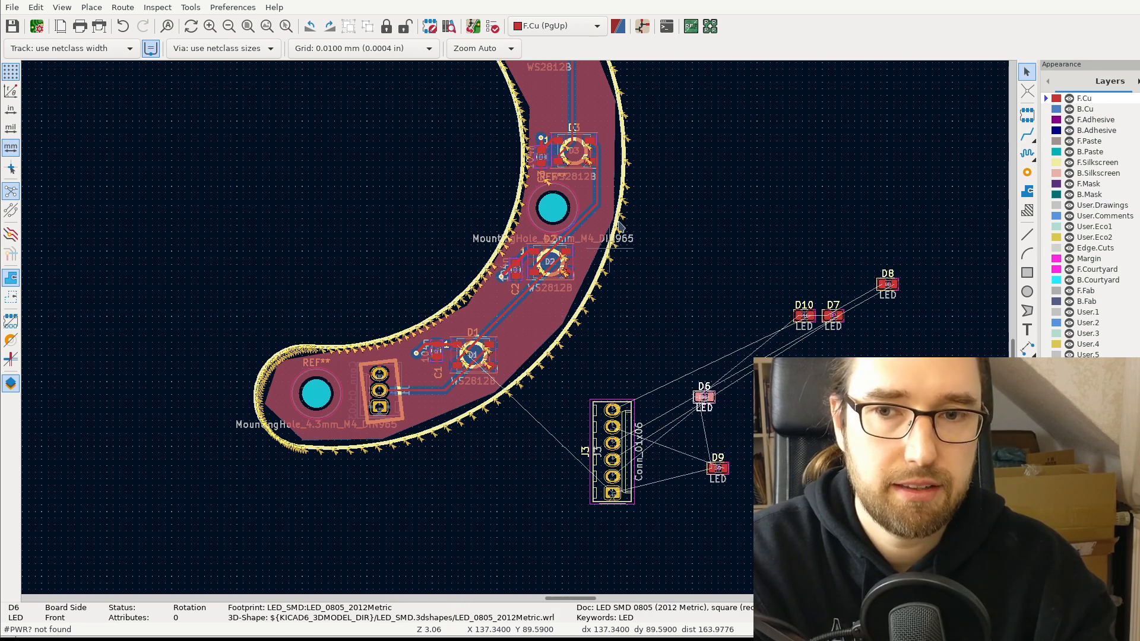
drag(835, 318, 710, 433)
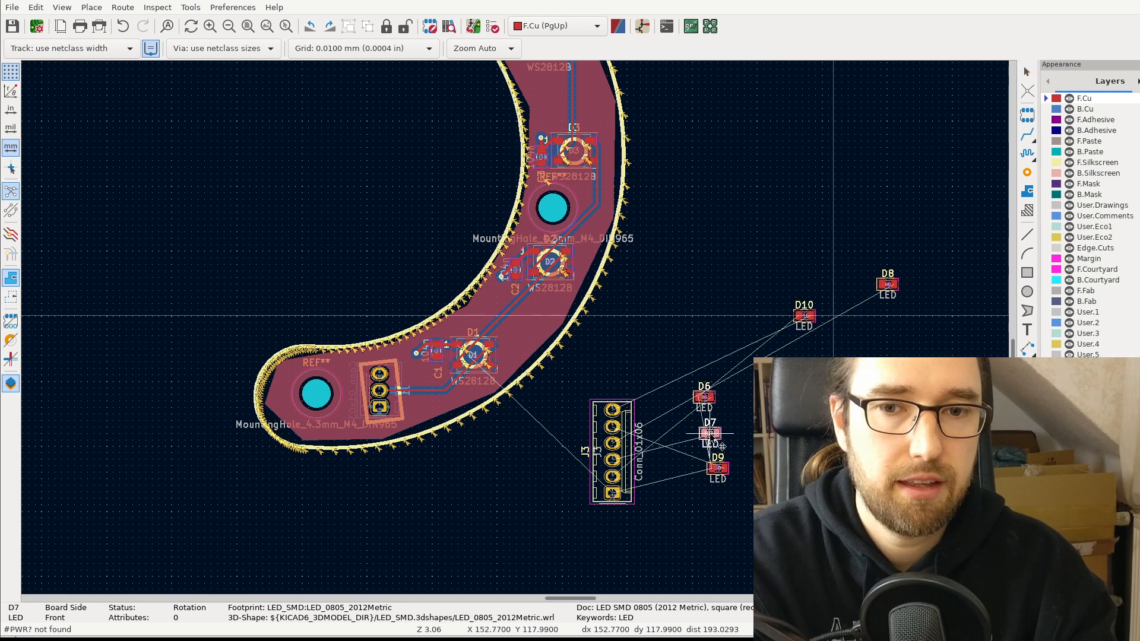
click(807, 318)
drag(807, 318, 721, 343)
click(891, 285)
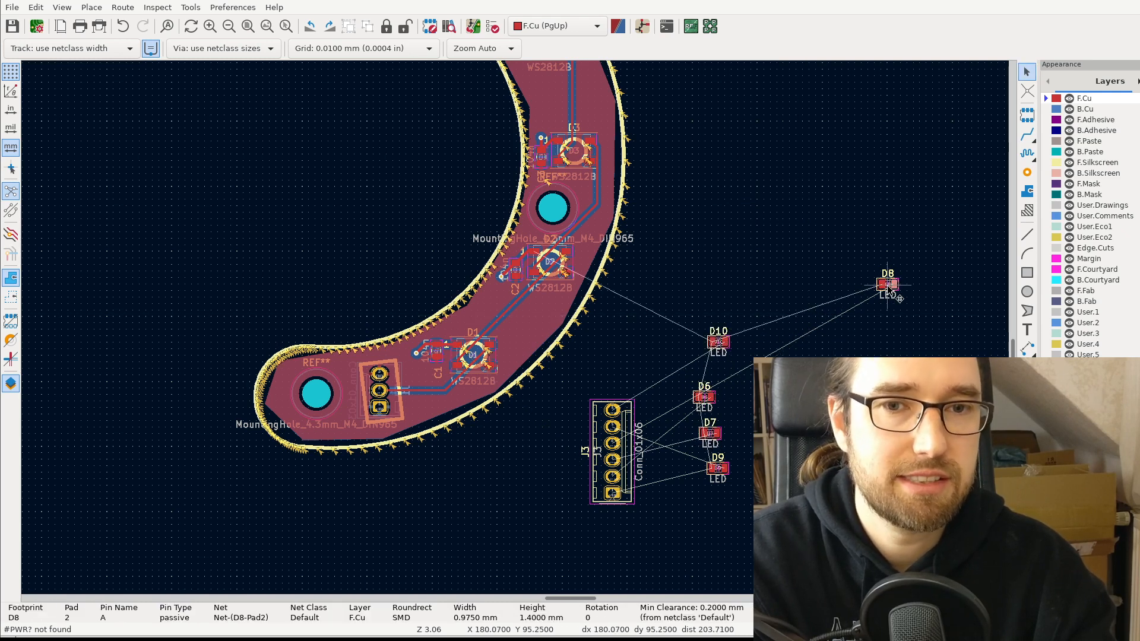
drag(898, 299, 730, 527)
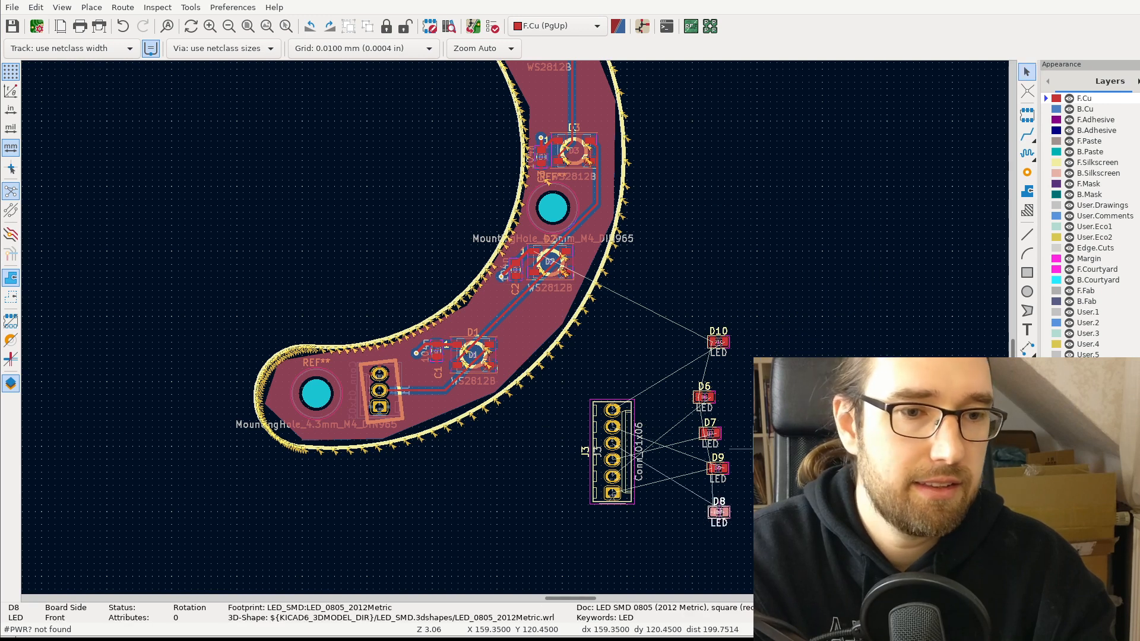
key(ctrl+s)
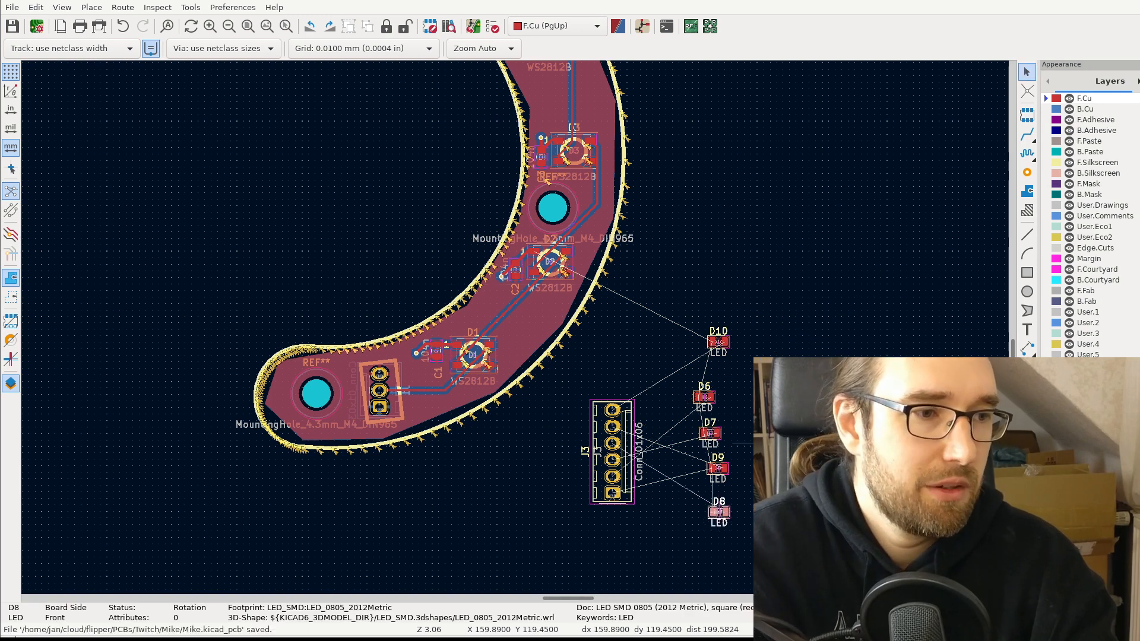
- Examine the ratsnest connections between the pins of J3 and LEDs D6 to D10
scroll(737, 450, up, 2)
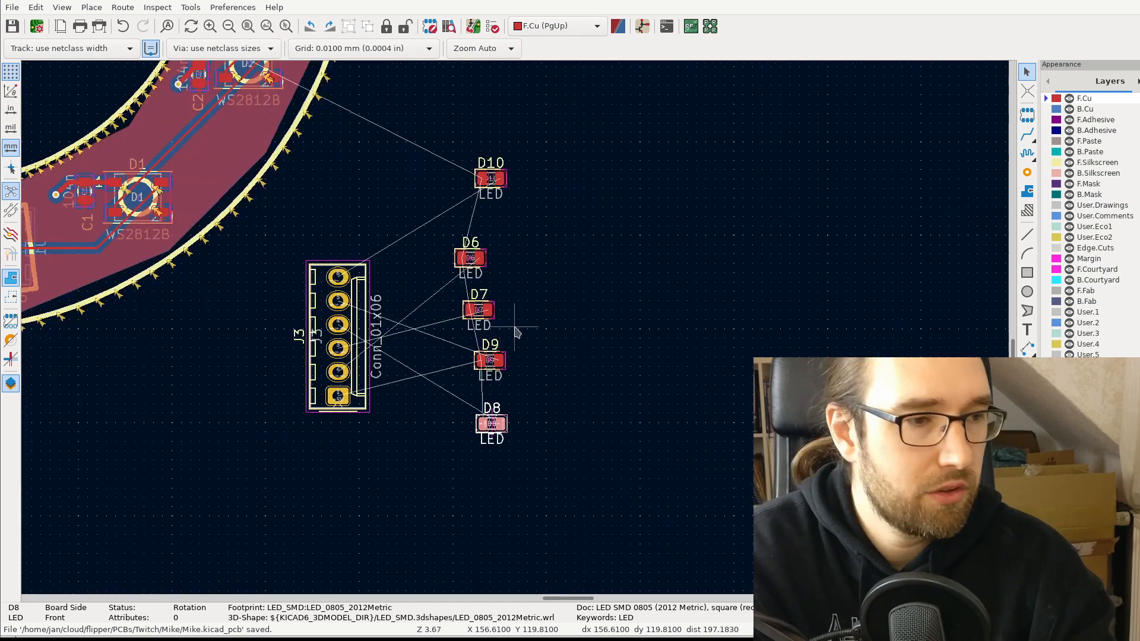
middle_drag(514, 336, 615, 329)
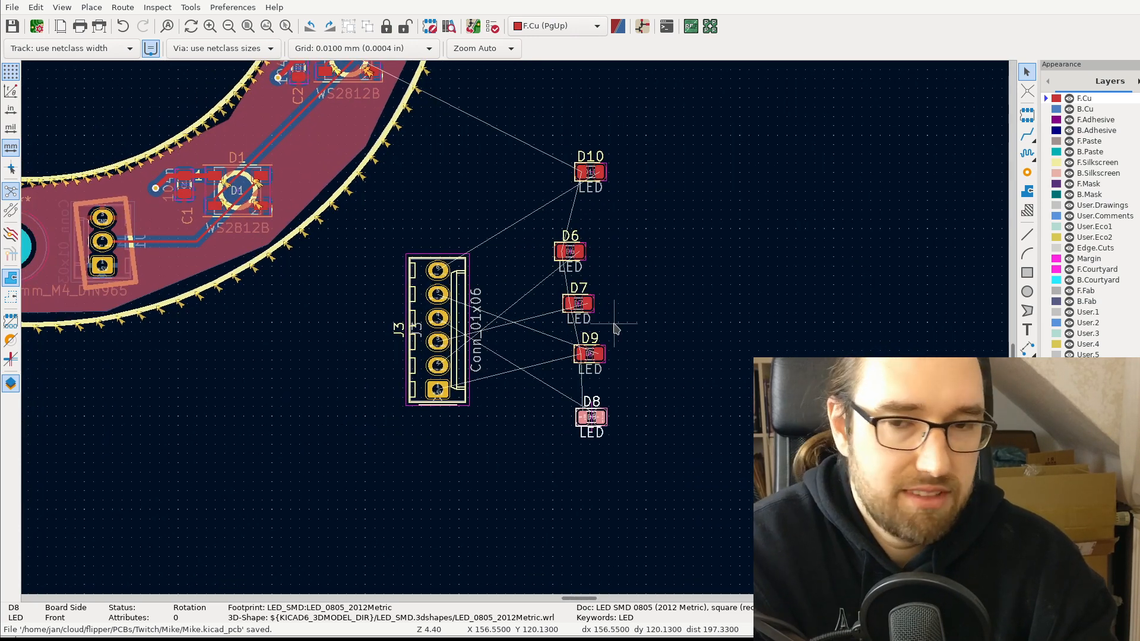
scroll(615, 330, up, 3)
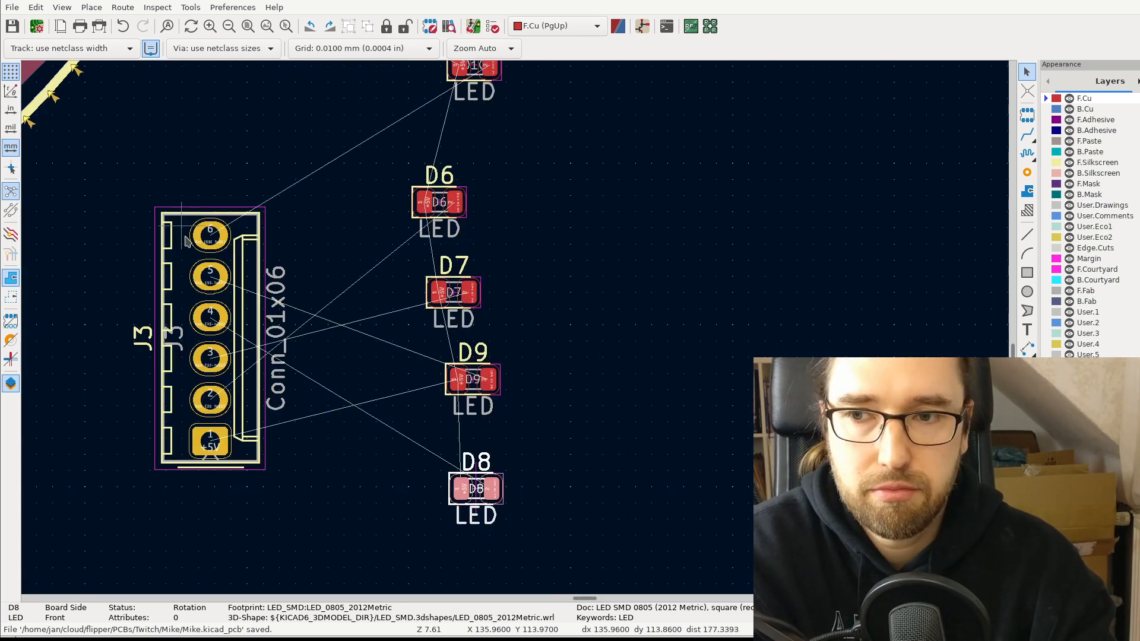
scroll(560, 261, down, 1)
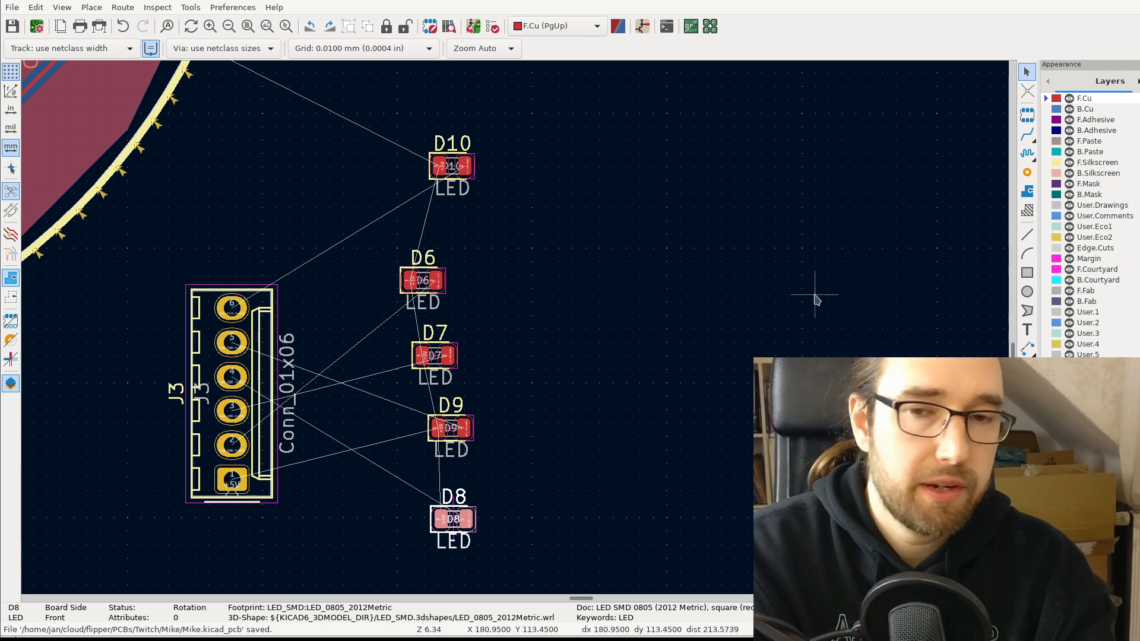
middle_drag(801, 283, 843, 273)
scroll(838, 273, down, 2)
middle_drag(323, 318, 624, 282)
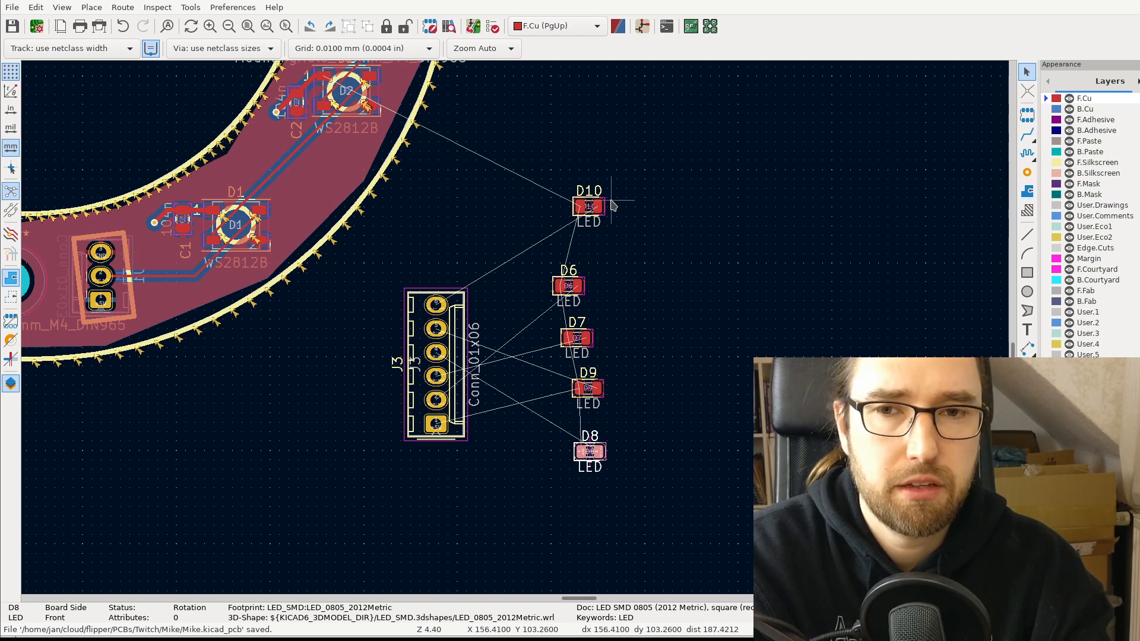
scroll(546, 351, up, 2)
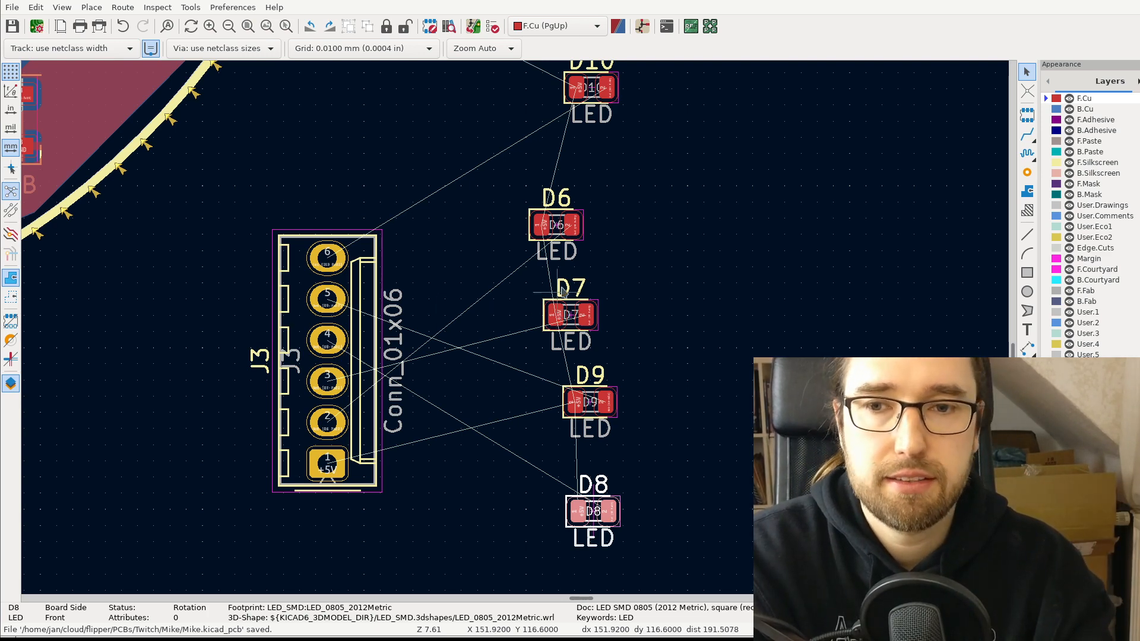
scroll(665, 261, down, 4)
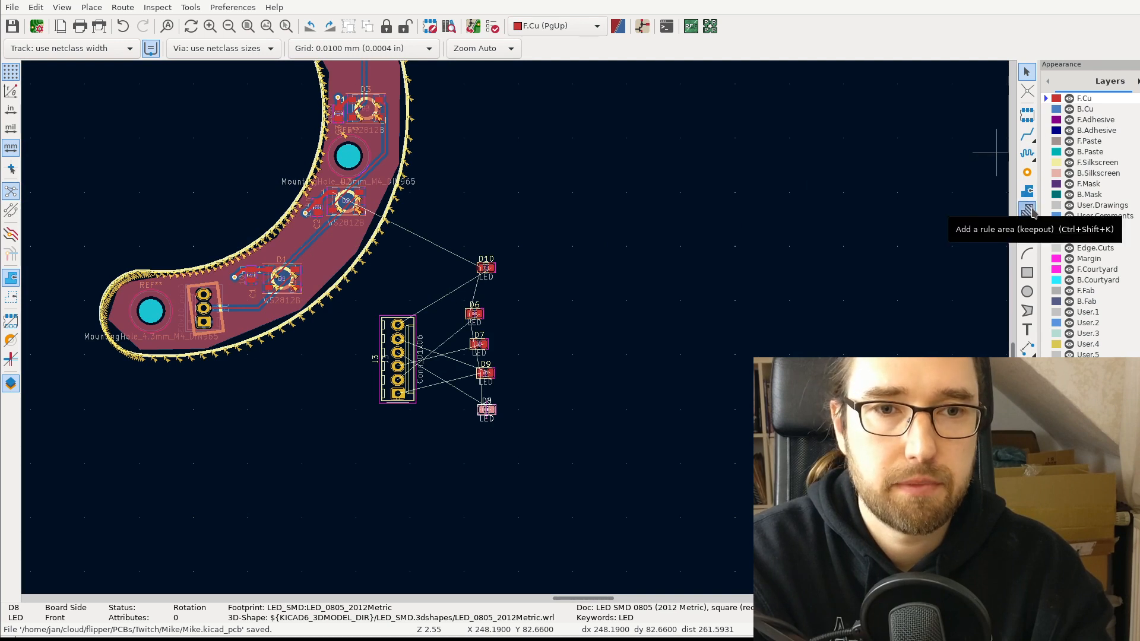
- Draw a four-sided copper zone on F.Cu for the +5V net, enclosing connector J3 and LEDs D6 to D10
click(1027, 210)
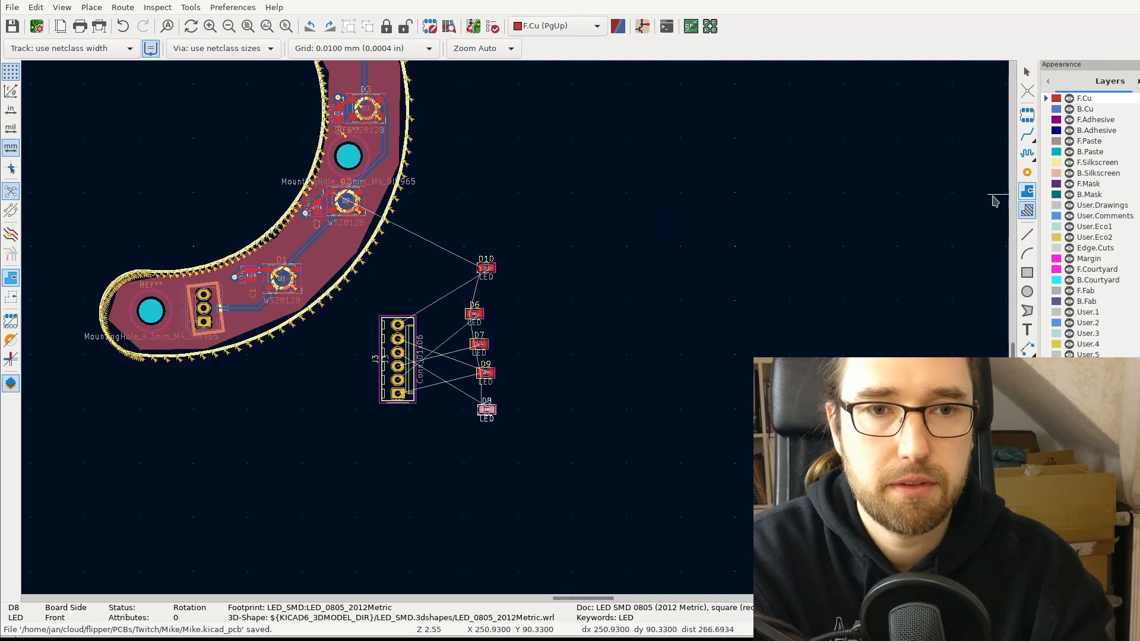
click(391, 240)
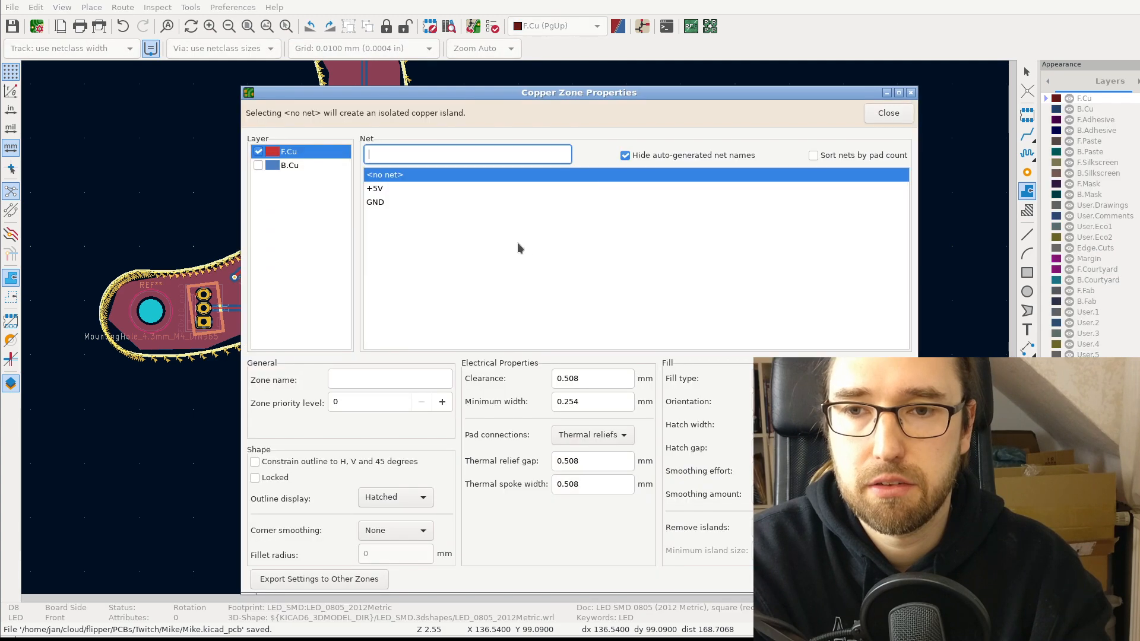
click(402, 189)
key(Return)
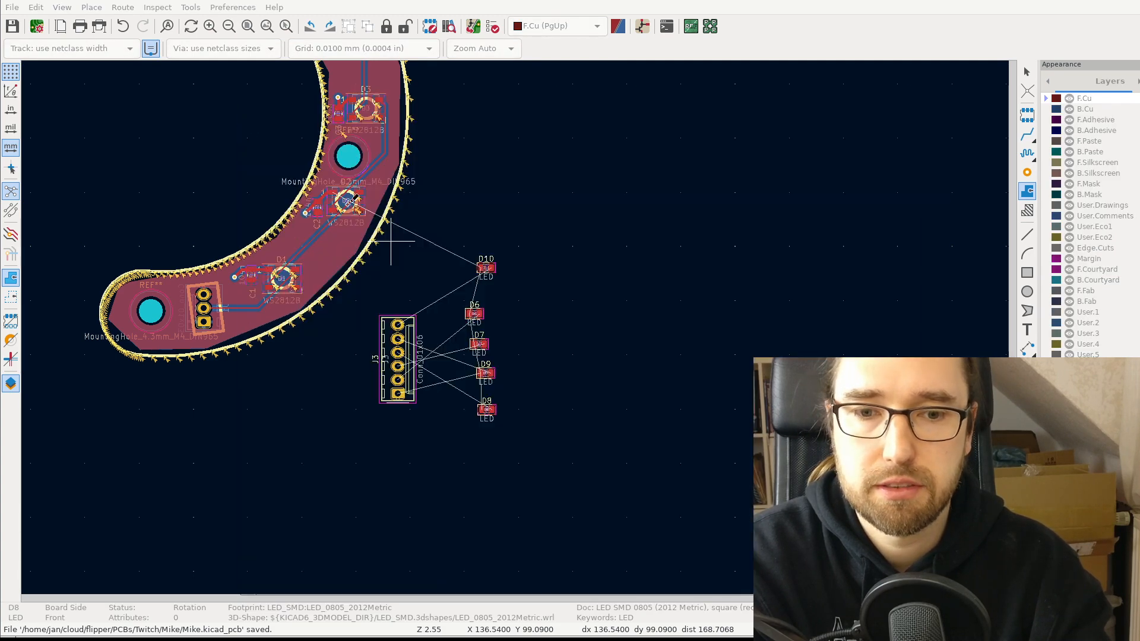
click(529, 243)
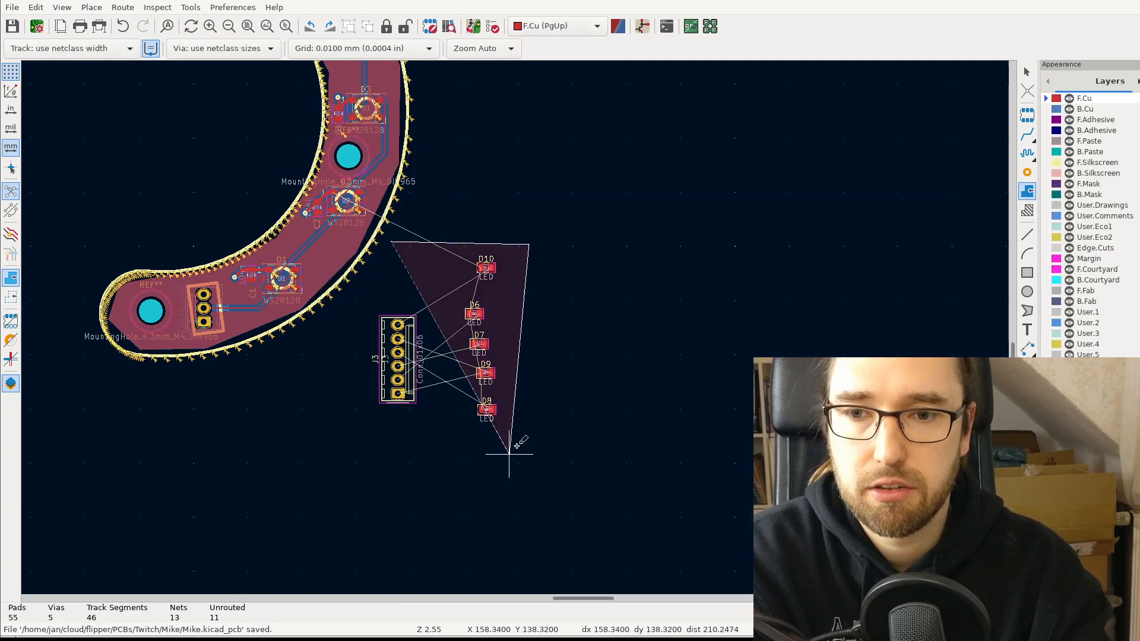
click(517, 445)
click(359, 445)
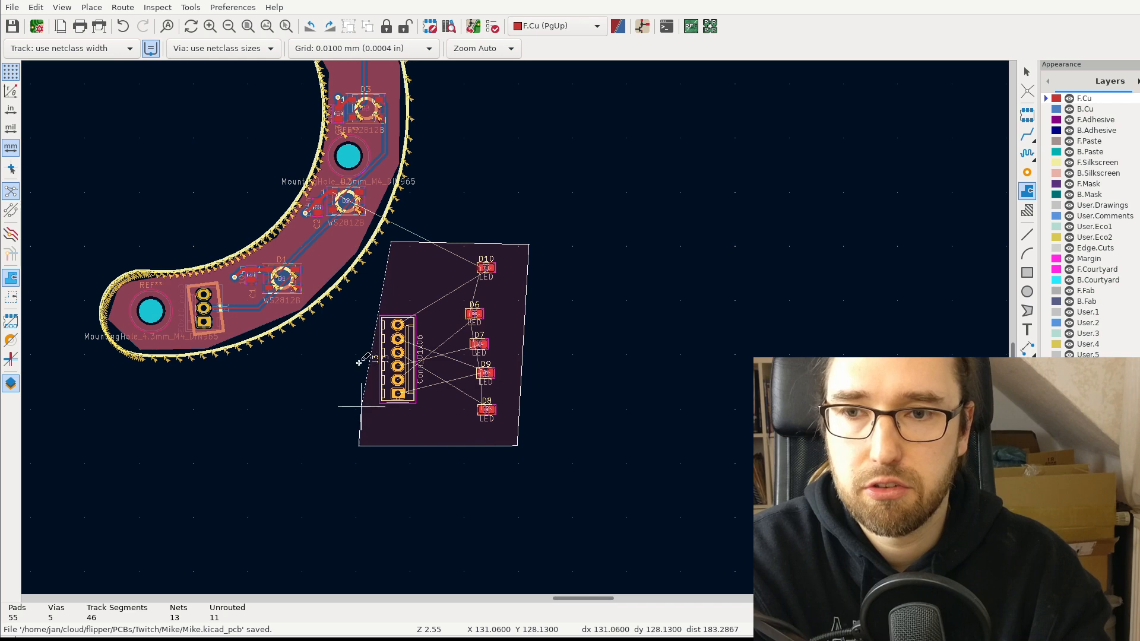
right_click(387, 243)
click(438, 267)
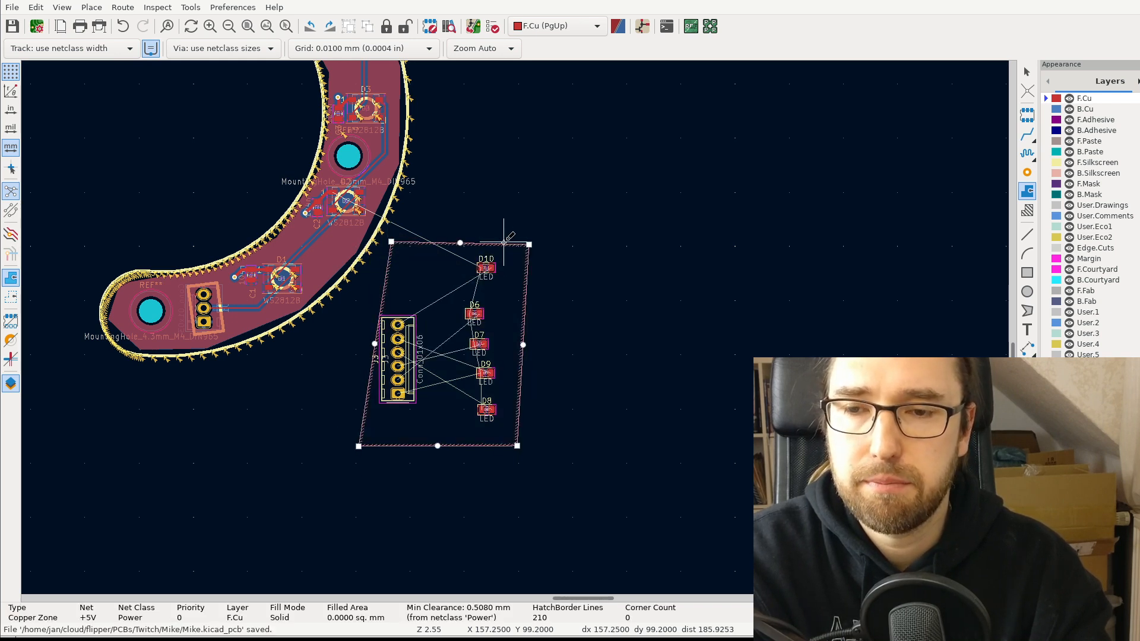
- Check the board in the 3D viewer, return to the layout, and look over the area around J3
key(alt+3)
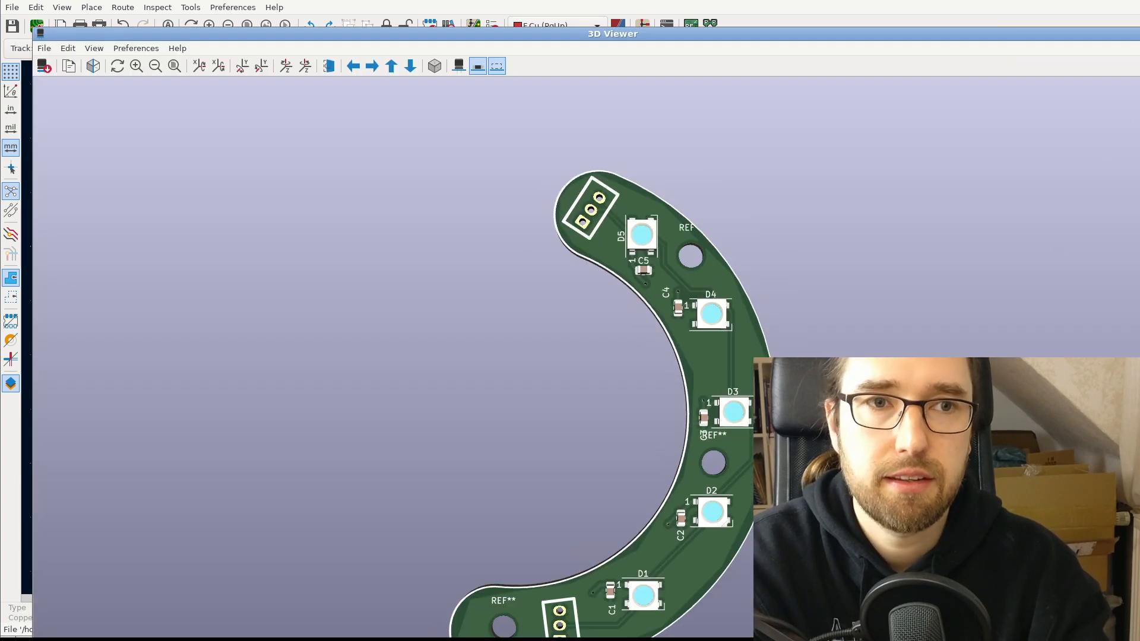
key(alt+F4)
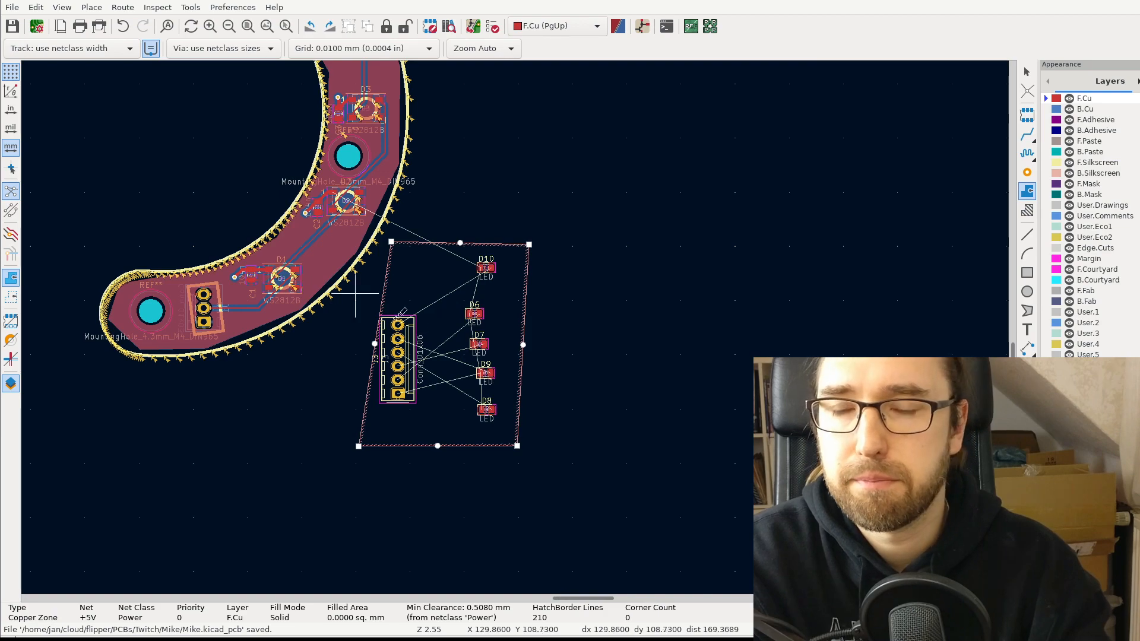
scroll(410, 315, up, 4)
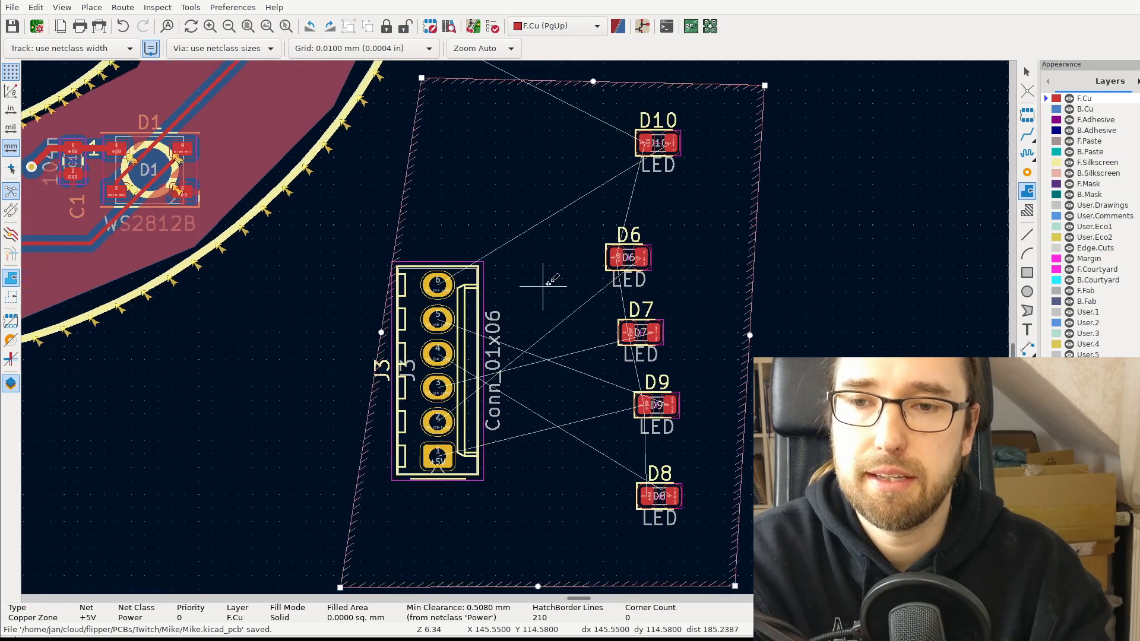
scroll(326, 305, down, 3)
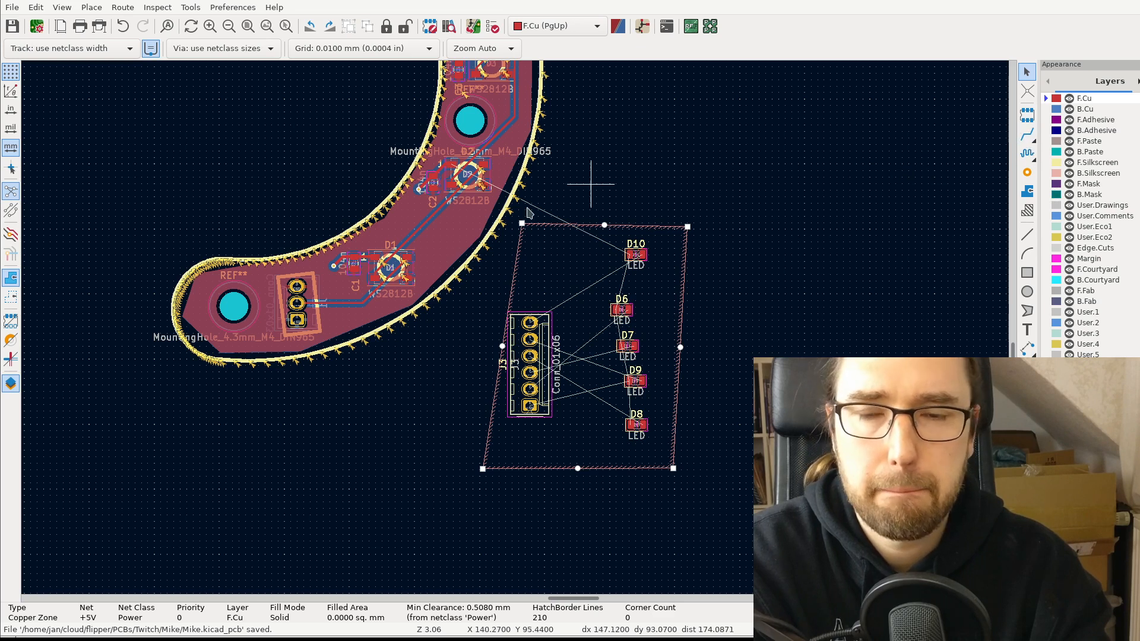
- Clear the selection and make Edge.Cuts the active layer
click(469, 266)
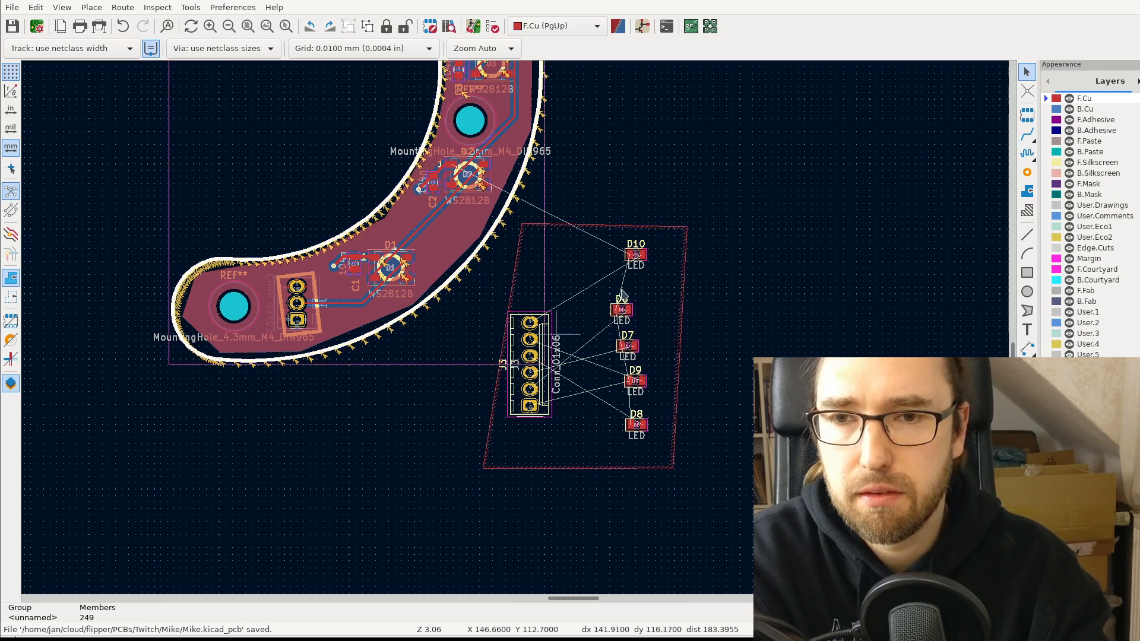
click(903, 172)
click(1028, 136)
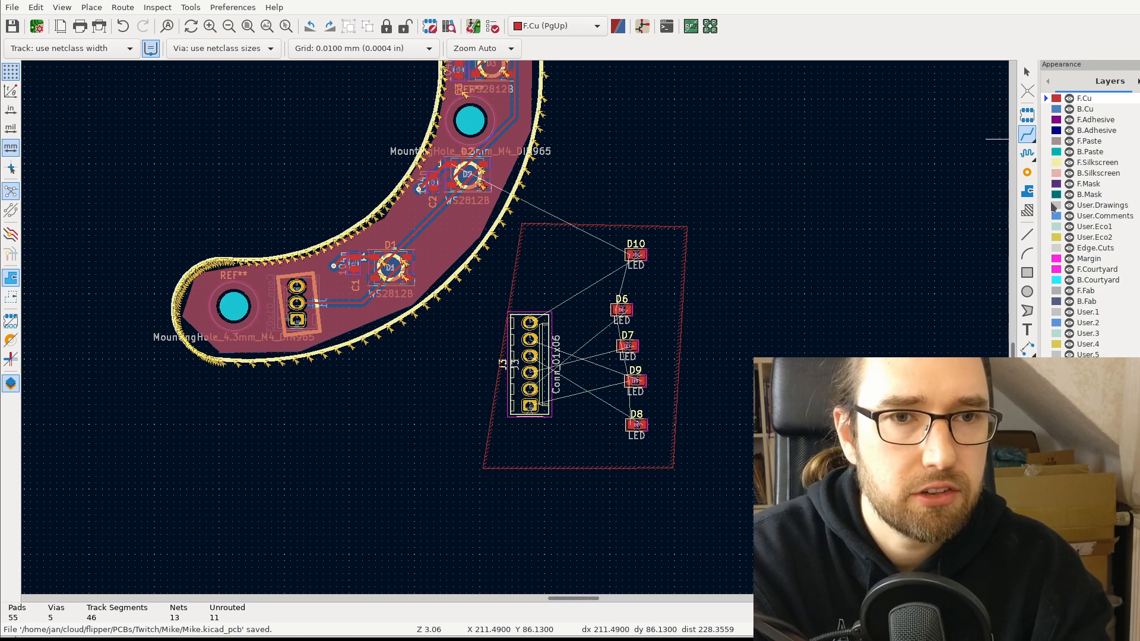
click(1052, 252)
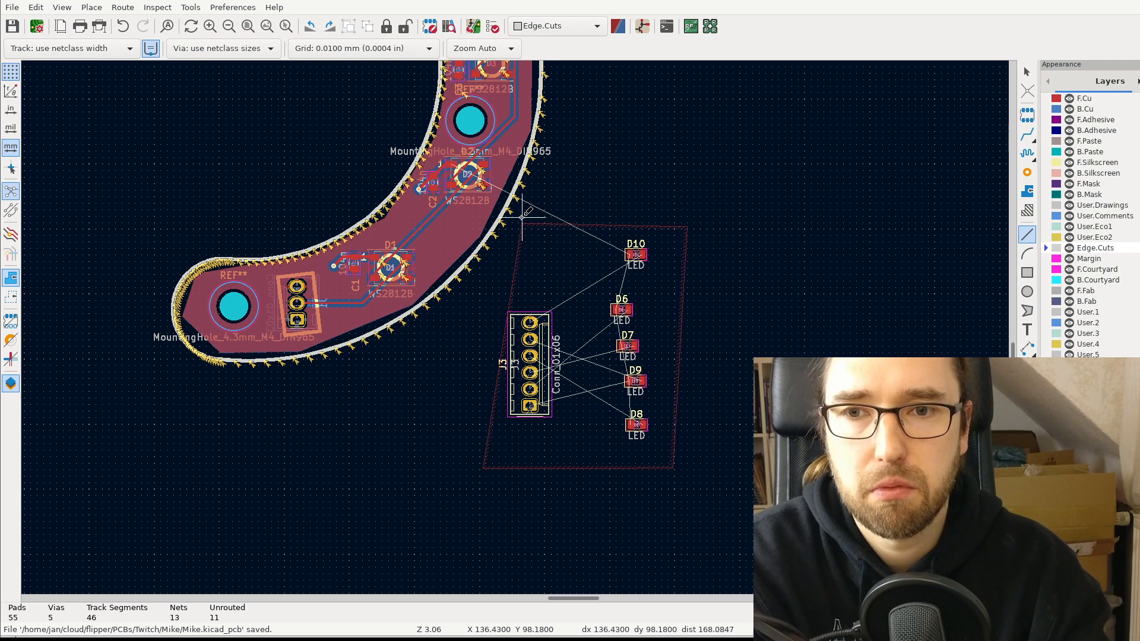
- Try to outline the +5V zone with Edge.Cuts lines, about 27 mm along its upper side and 41 mm along its right side
click(520, 218)
click(696, 218)
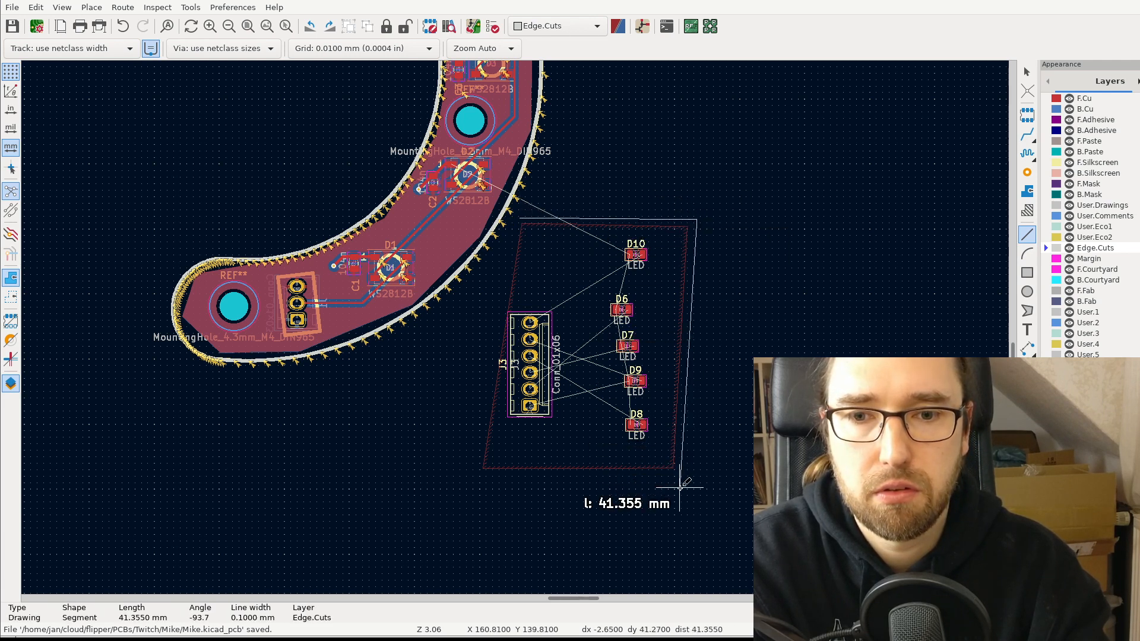
click(680, 488)
key(Escape)
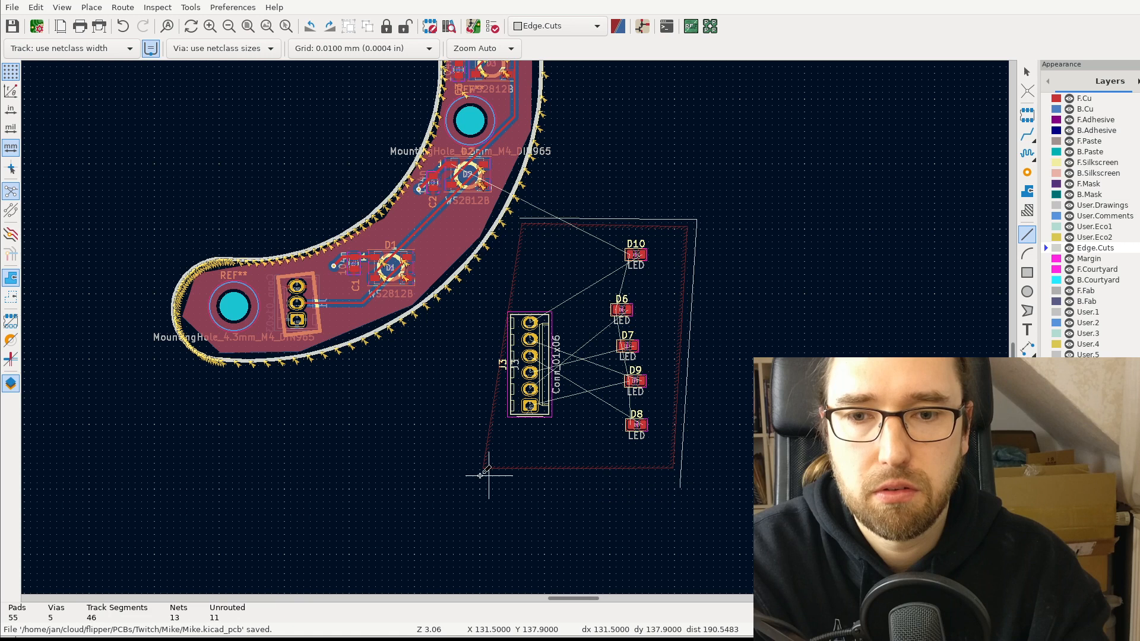
click(681, 485)
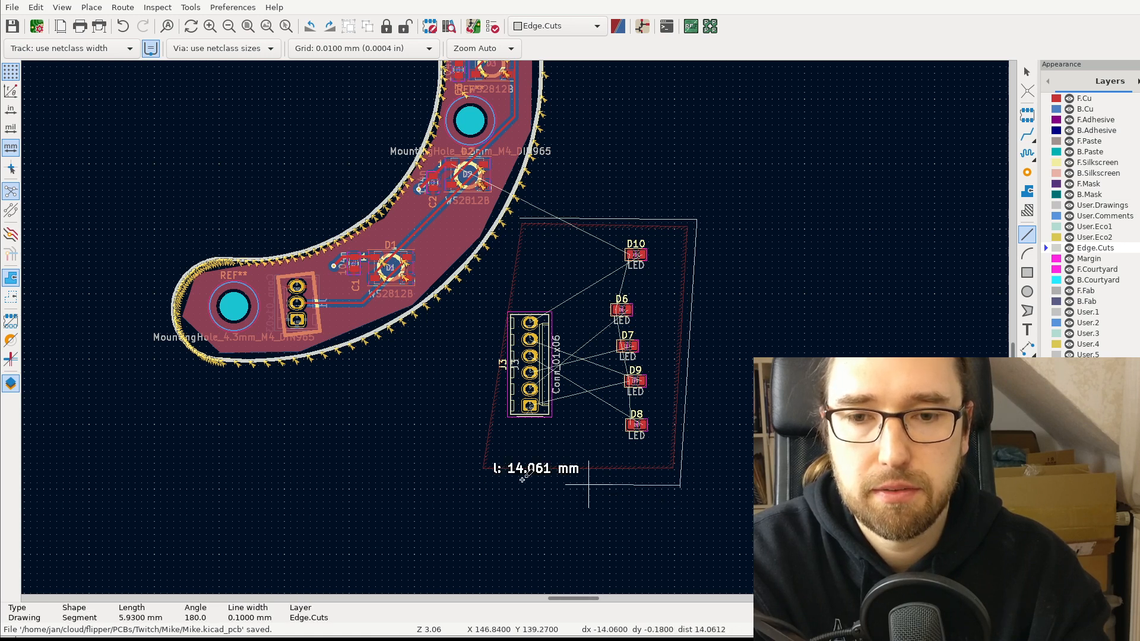
key(Escape)
scroll(729, 477, up, 3)
scroll(515, 325, up, 1)
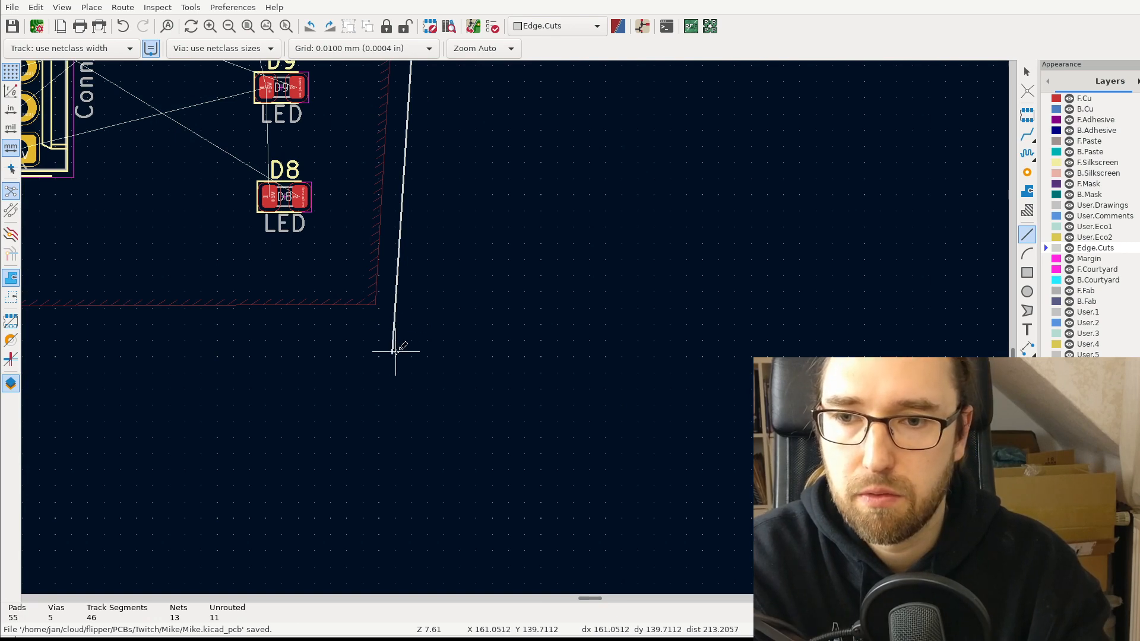
- Delete the two Edge.Cuts line segments above and to the right of the +5V zone
scroll(514, 326, down, 5)
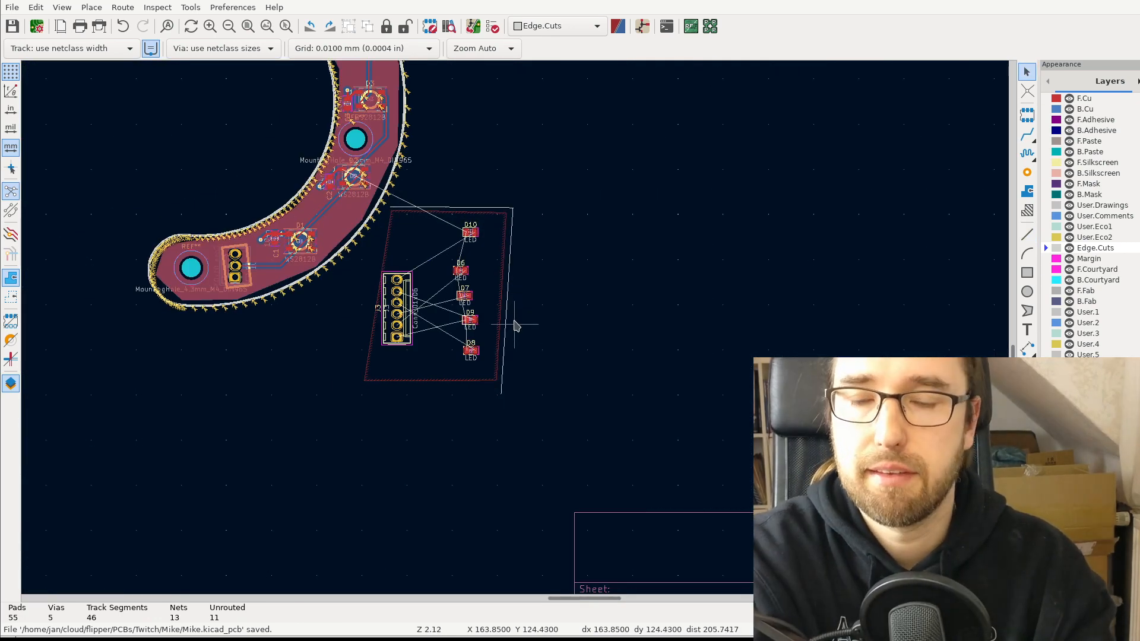
click(509, 309)
click(482, 209)
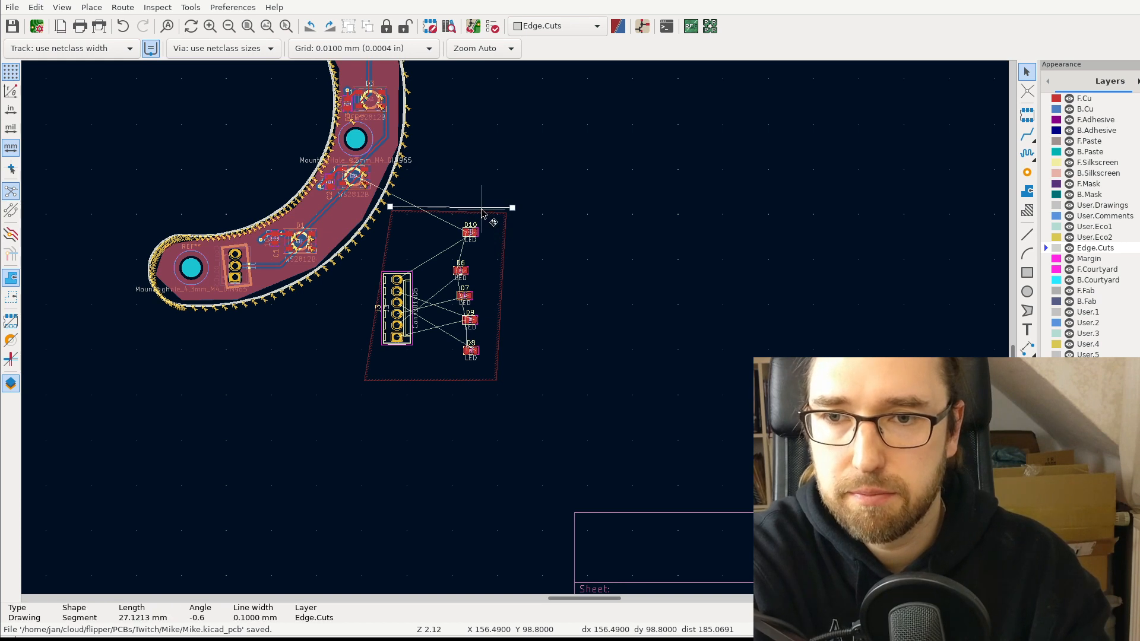
key(Delete)
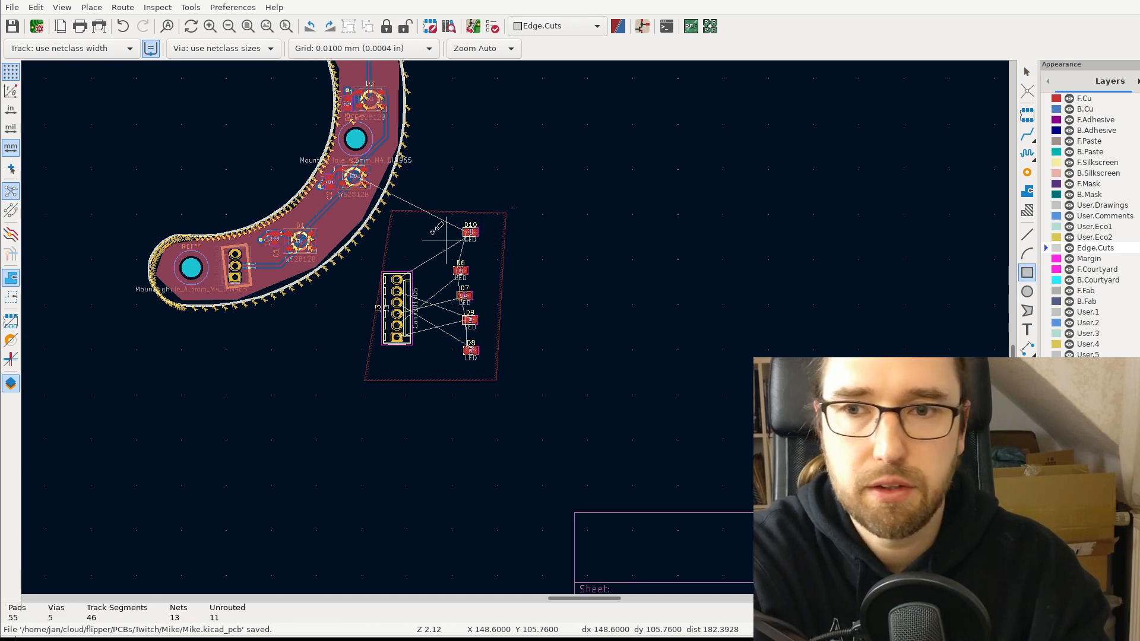
- Draw a rectangular Edge.Cuts outline about 43 mm tall around LEDs D6 to D10 and connector J3
click(520, 202)
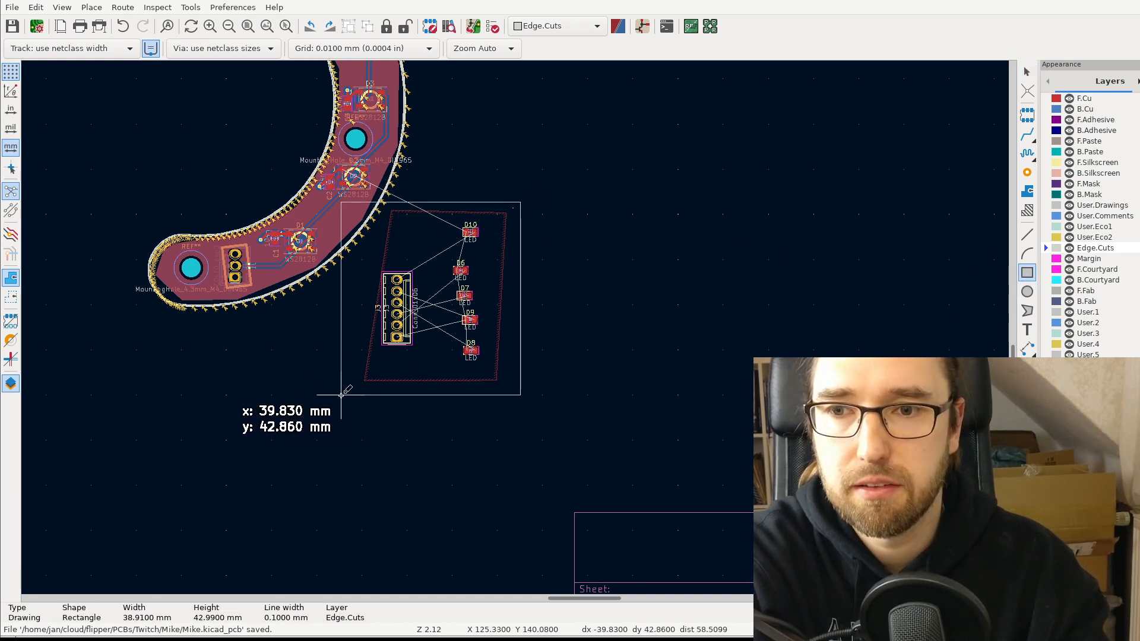
click(378, 396)
key(Escape)
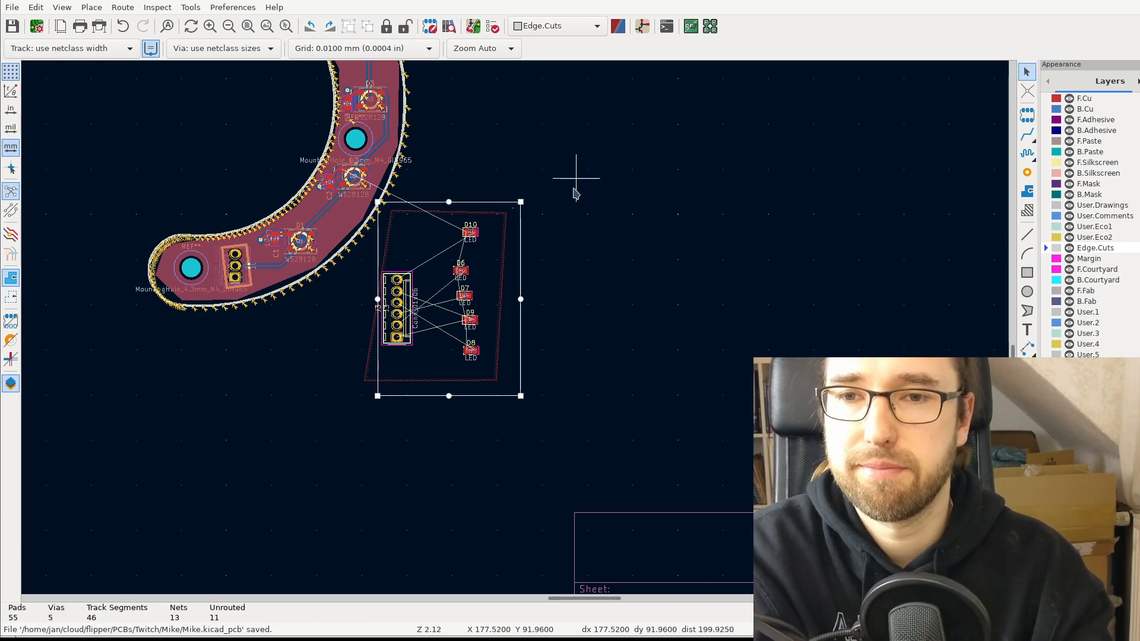
- Move J3, LEDs D6 to D10, the +5V zone and the rectangular outline together farther away from the curved board
drag(577, 174, 373, 428)
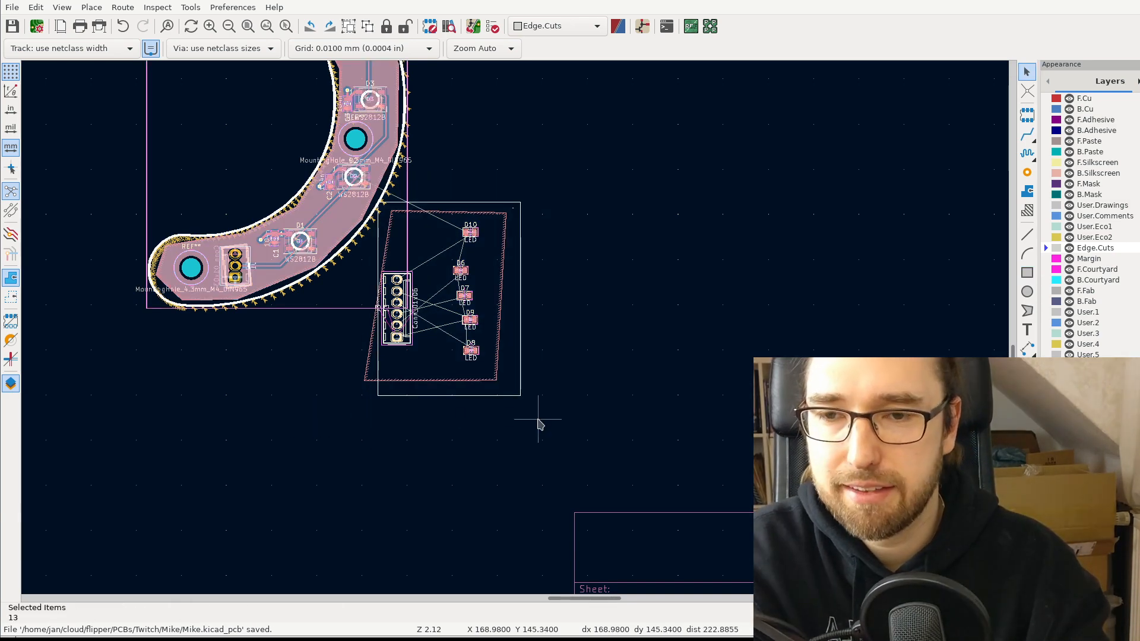
click(583, 399)
drag(570, 200, 618, 381)
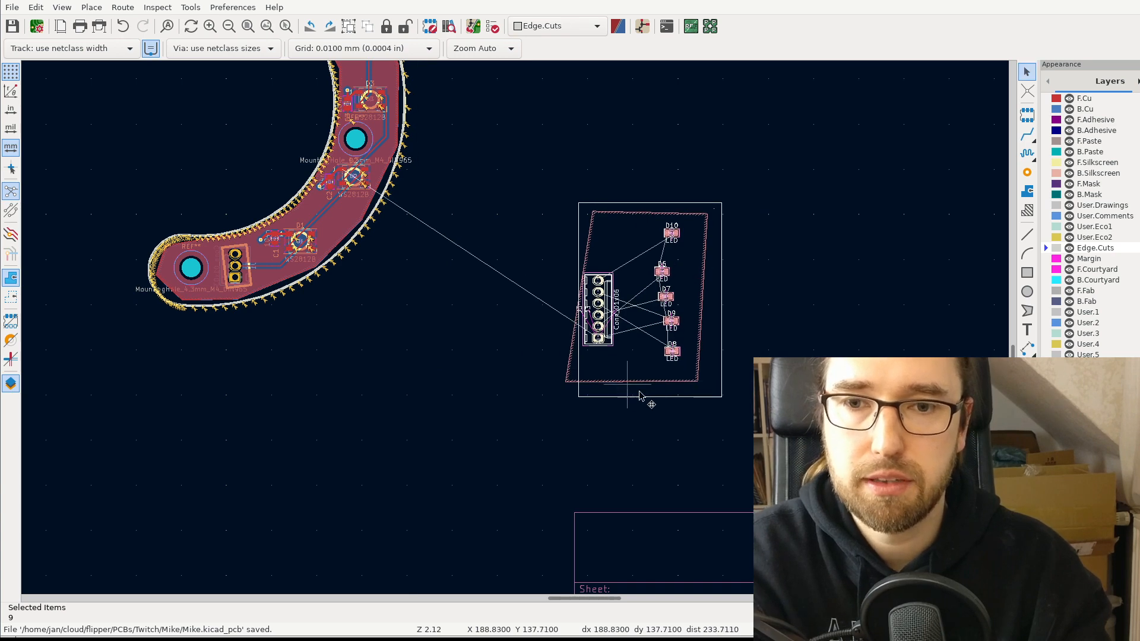
click(514, 406)
- Reshape the +5V zone by moving its two corners on the J3 side just inside the rectangular outline
click(581, 384)
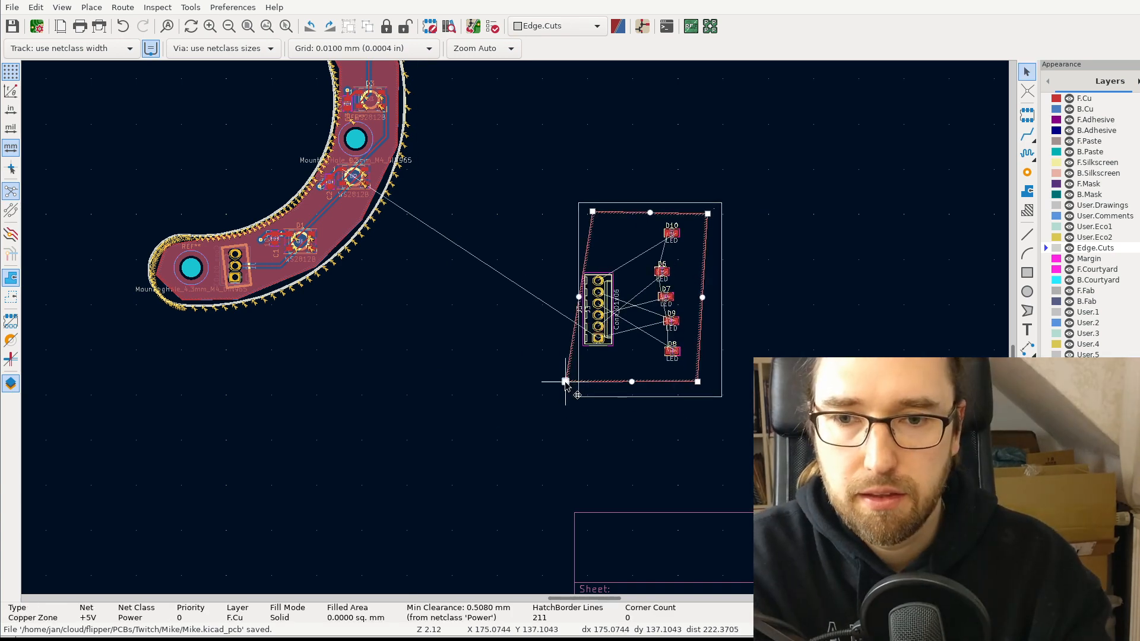
drag(584, 384, 587, 385)
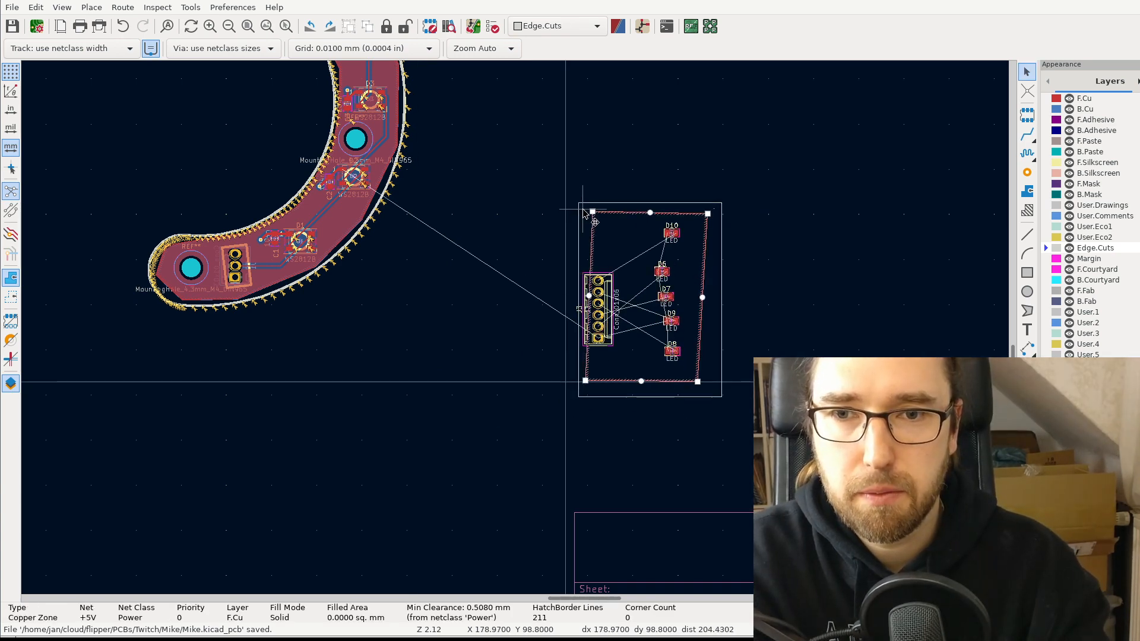
drag(592, 212, 584, 213)
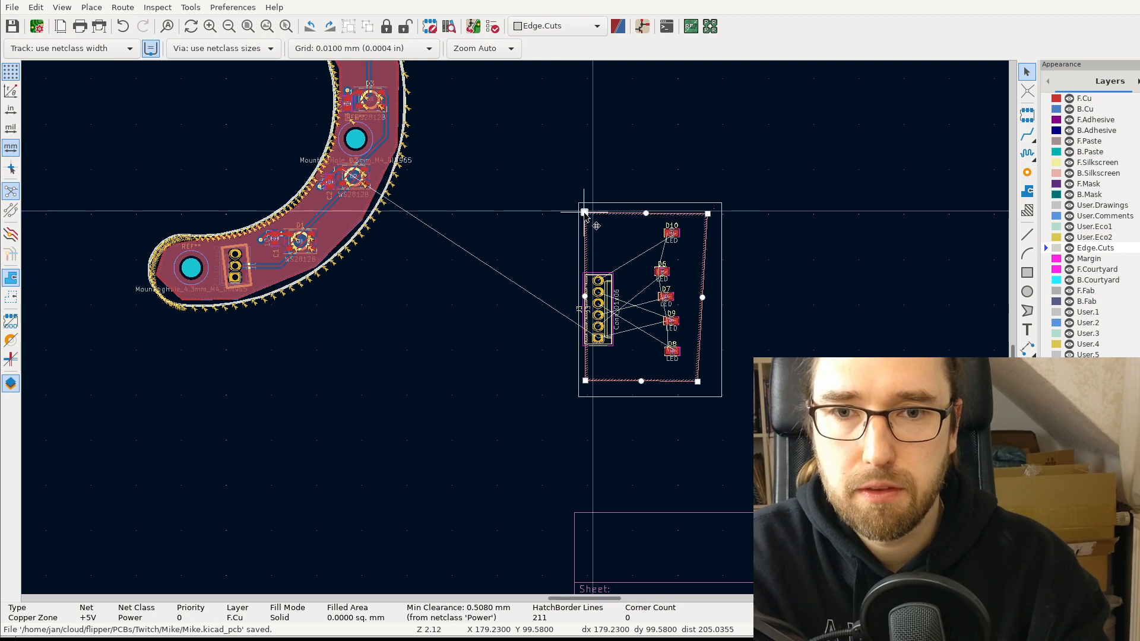
click(790, 271)
click(705, 269)
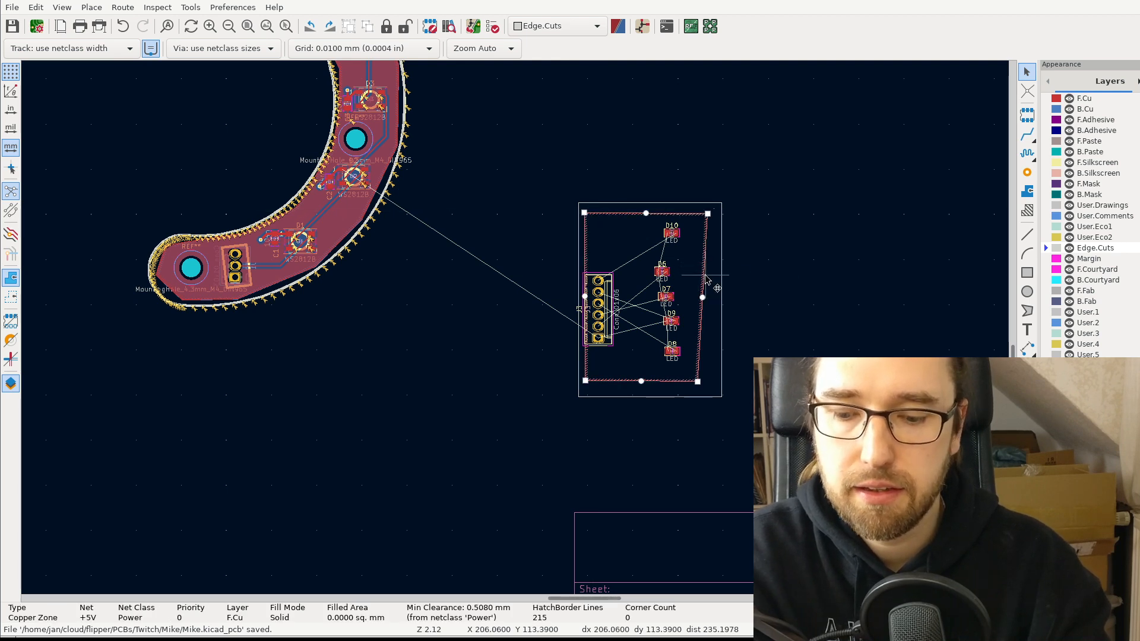
key(ctrl+d)
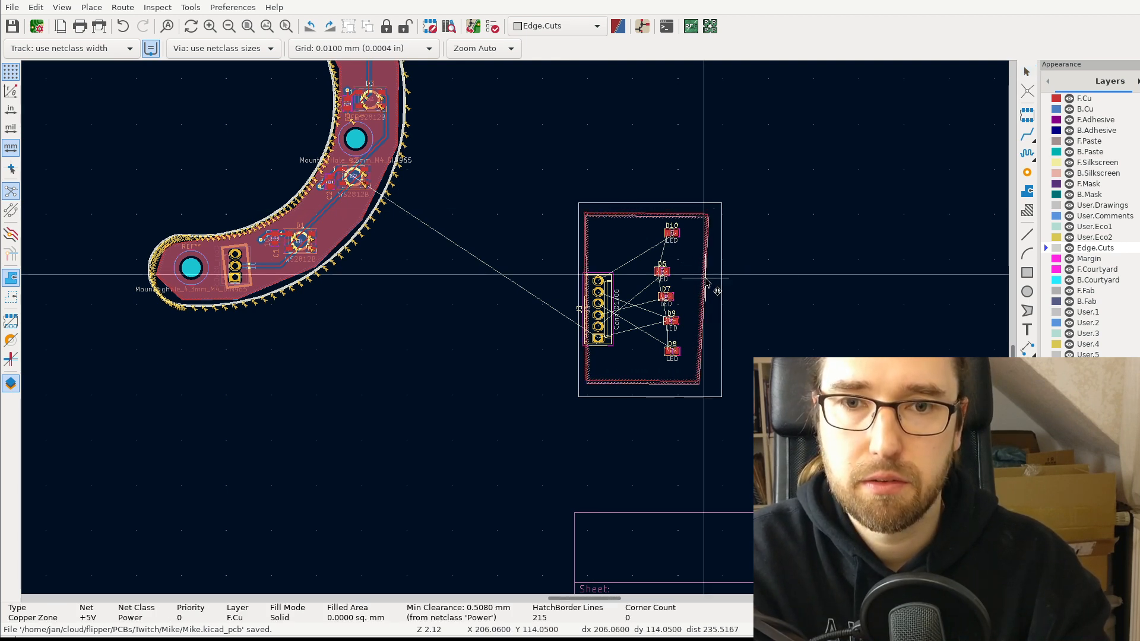
key(Escape)
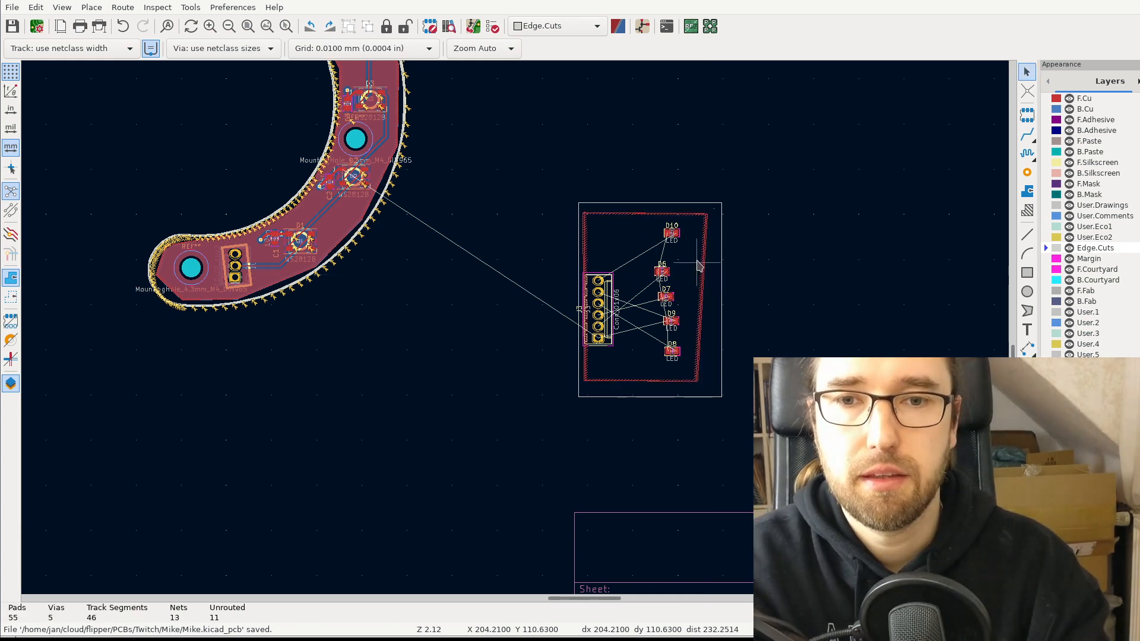
- Try to add the B.Cu layer to the +5V zone beside J3 in its copper zone properties
click(705, 261)
click(738, 275)
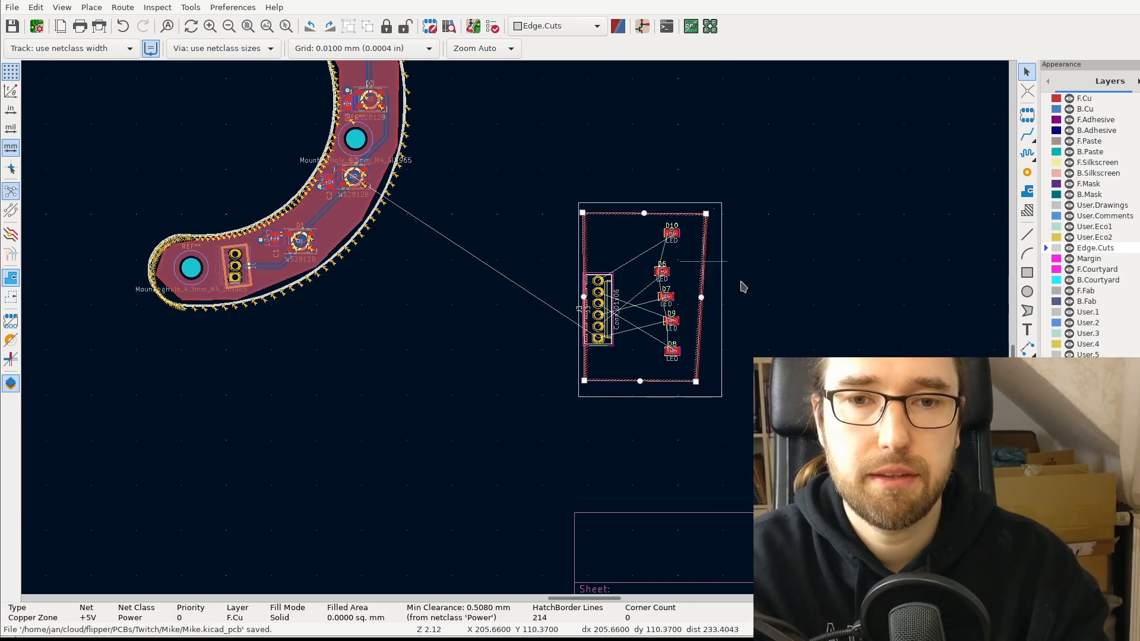
key(e)
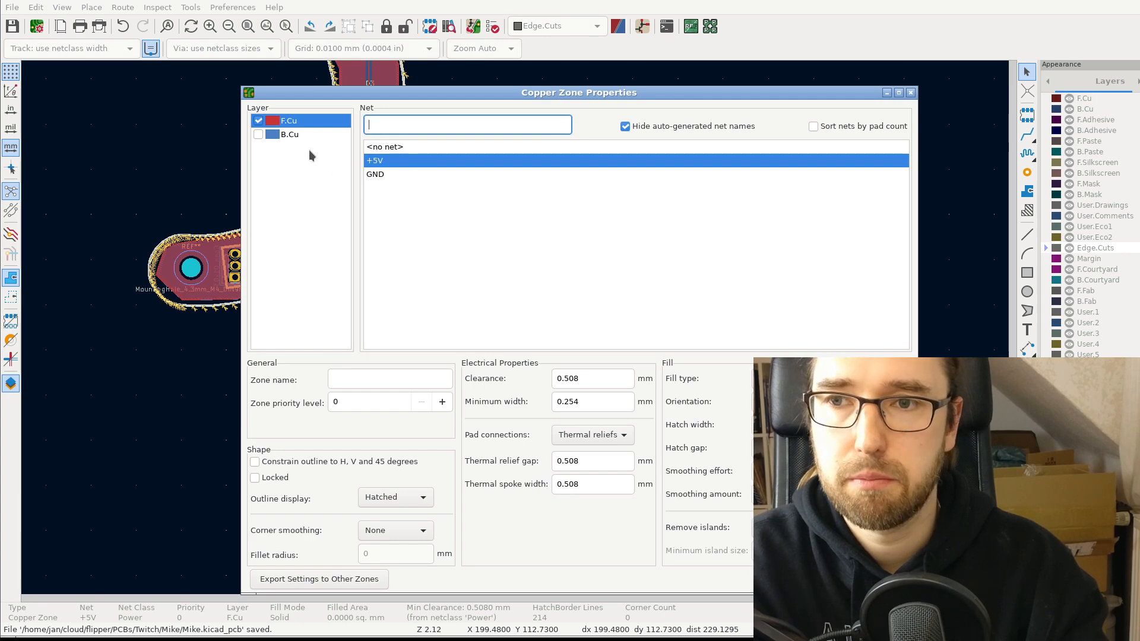
click(258, 135)
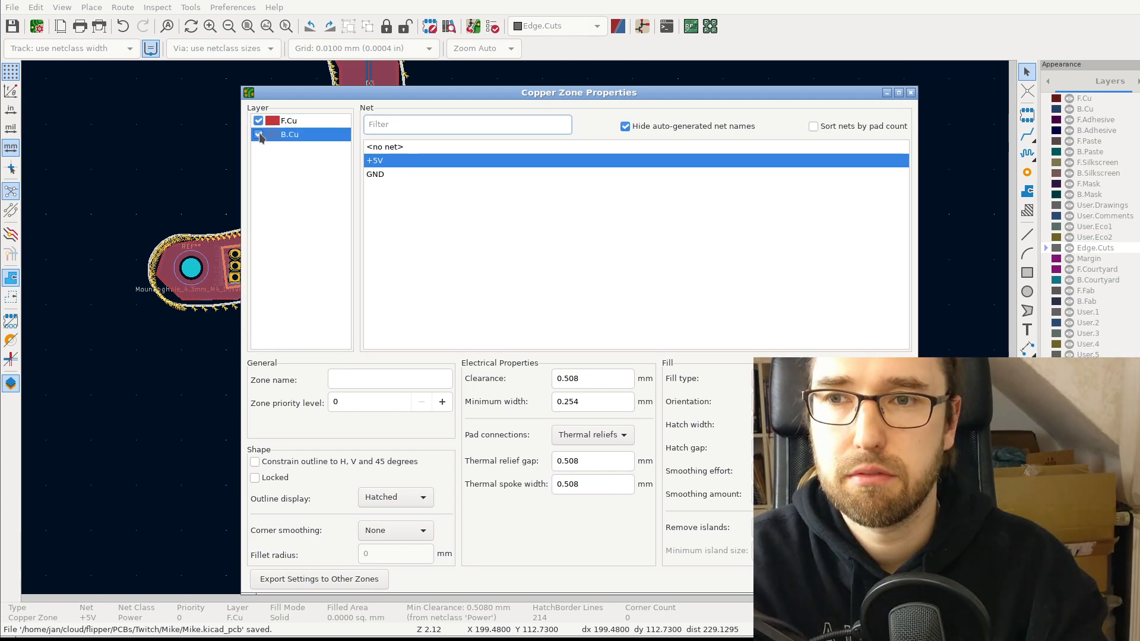
key(Return)
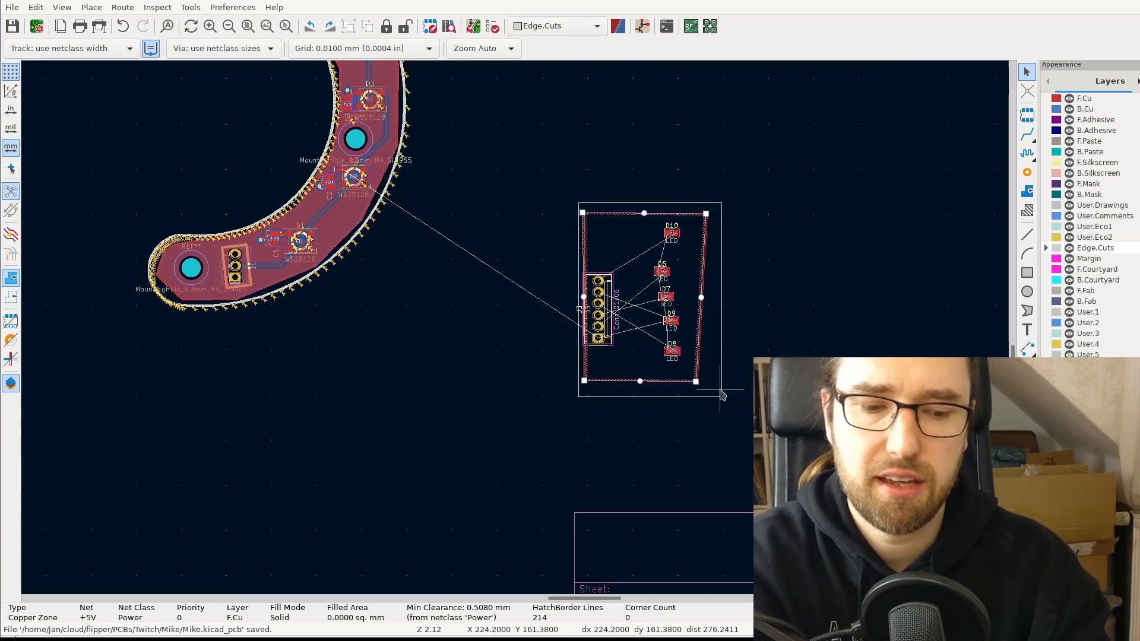
- Undo the accidental rotation of the +5V zone out of the rectangular outline
click(705, 303)
click(699, 292)
click(702, 295)
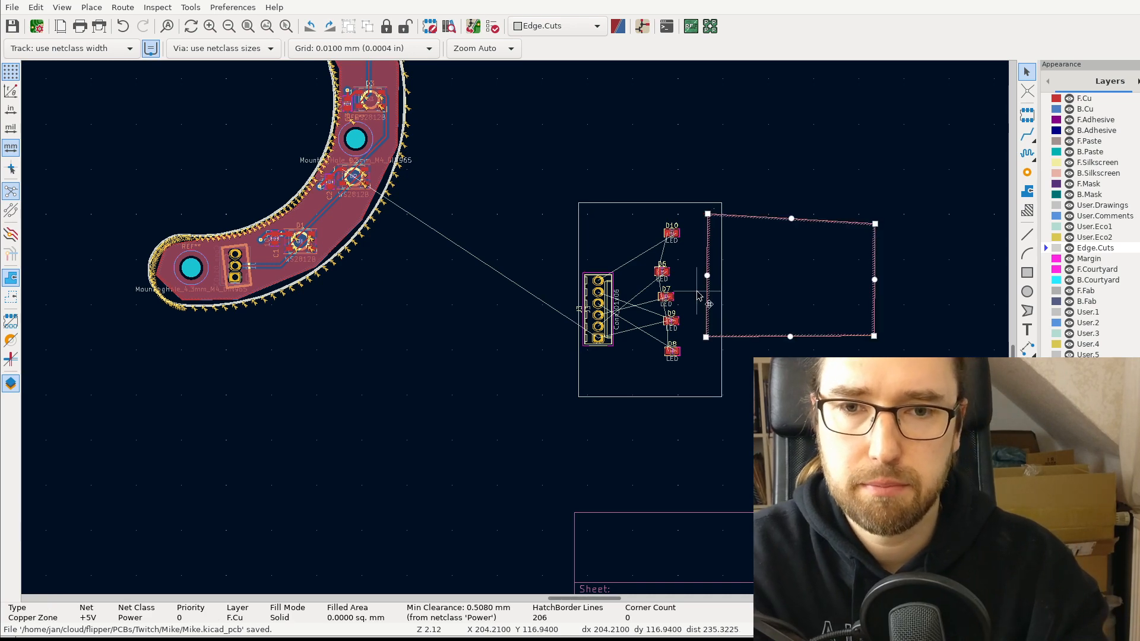
key(Escape)
key(ctrl+z)
click(691, 280)
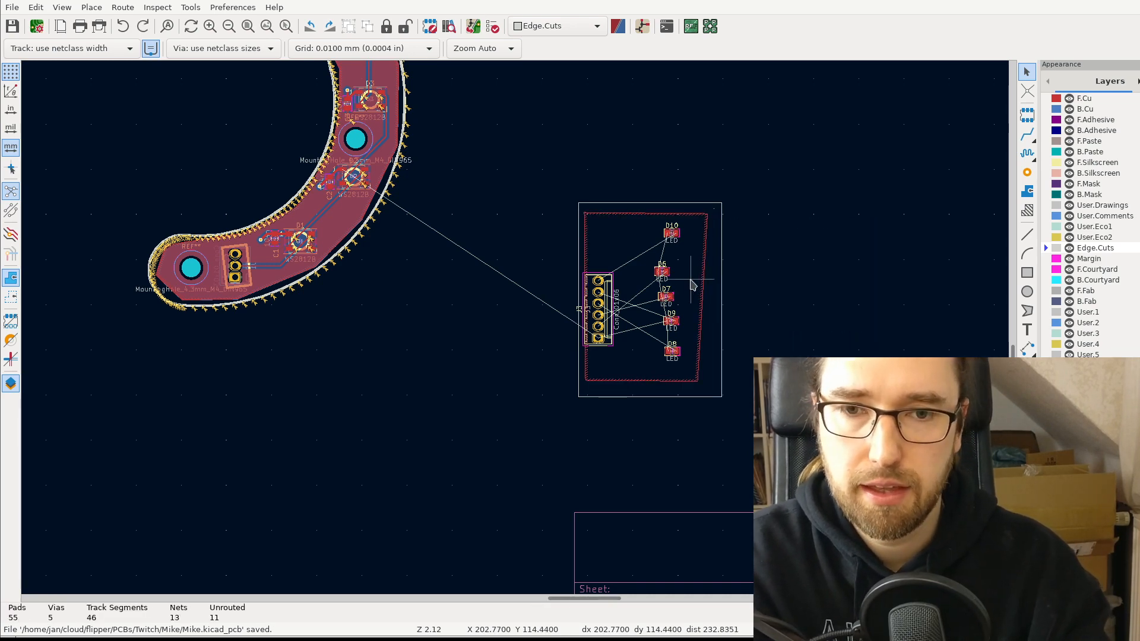
- Add the B.Cu layer to the +5V zone around J3 and the LEDs, and fill it
double_click(699, 281)
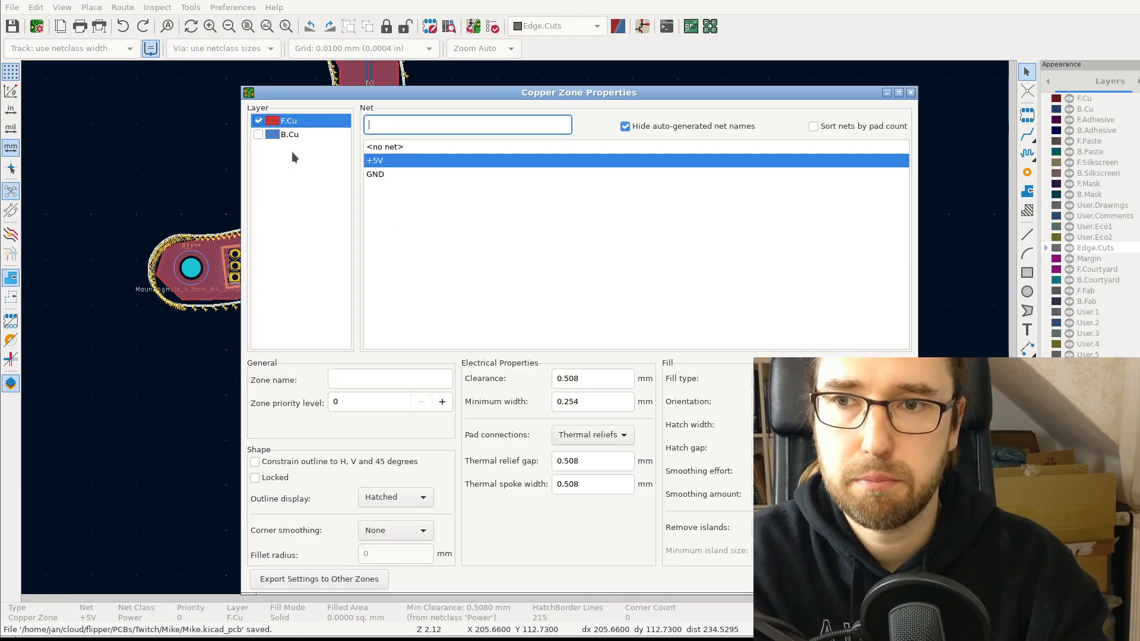
click(259, 134)
key(Return)
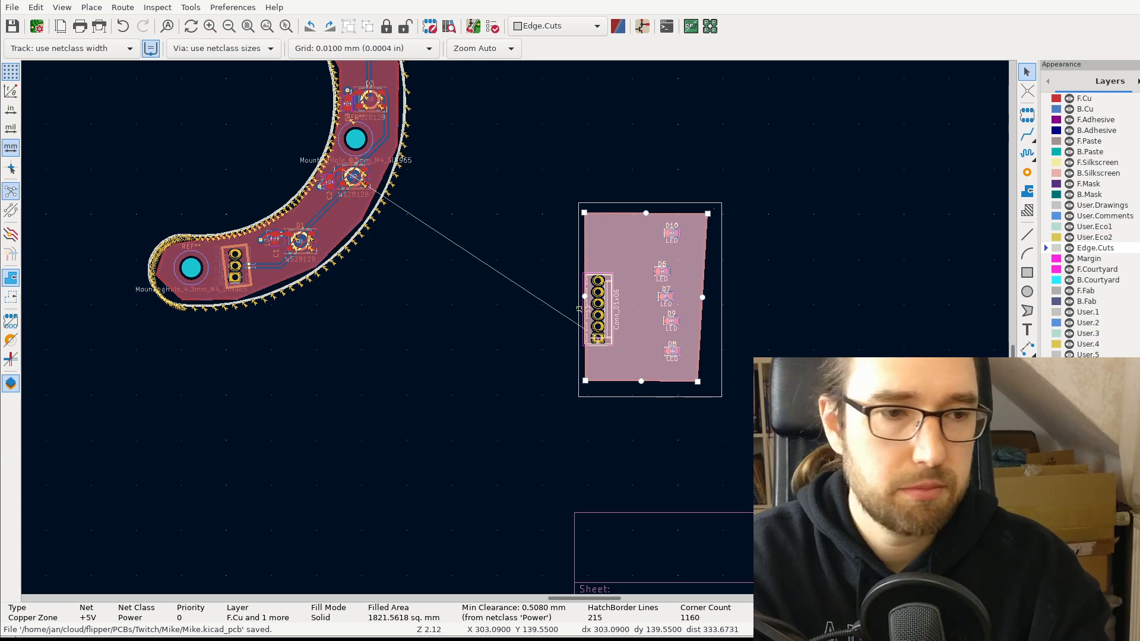
- Inspect J3, LEDs D6 to D10 and the board outline in the 3D viewer, and return to the layout
scroll(649, 302, up, 3)
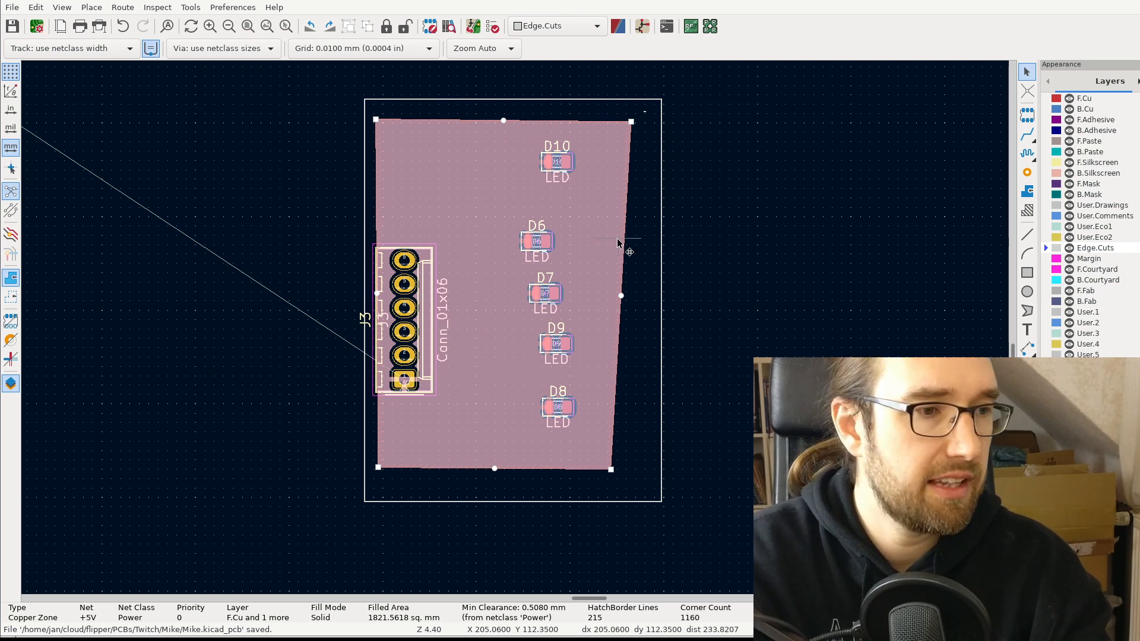
key(alt+3)
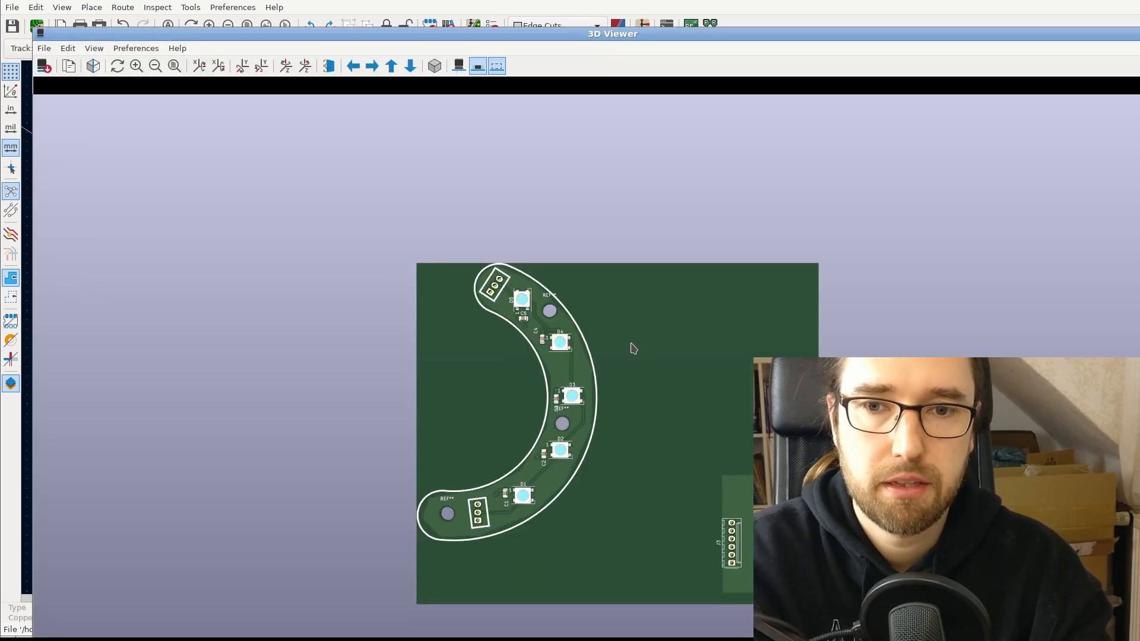
scroll(612, 434, up, 3)
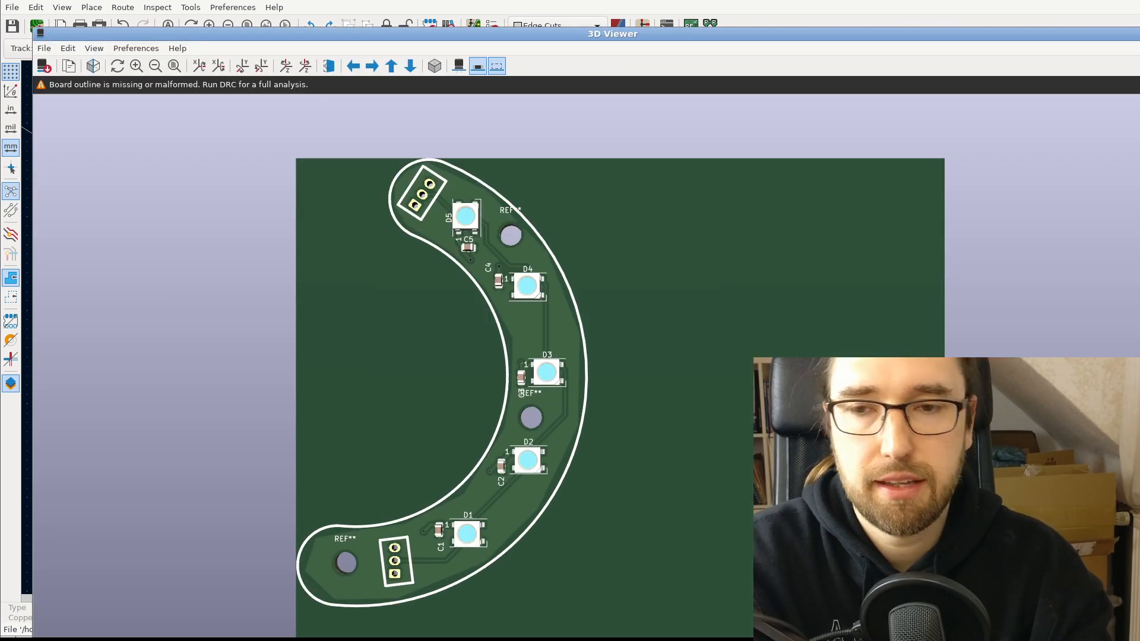
middle_drag(801, 492, 669, 380)
scroll(718, 399, up, 4)
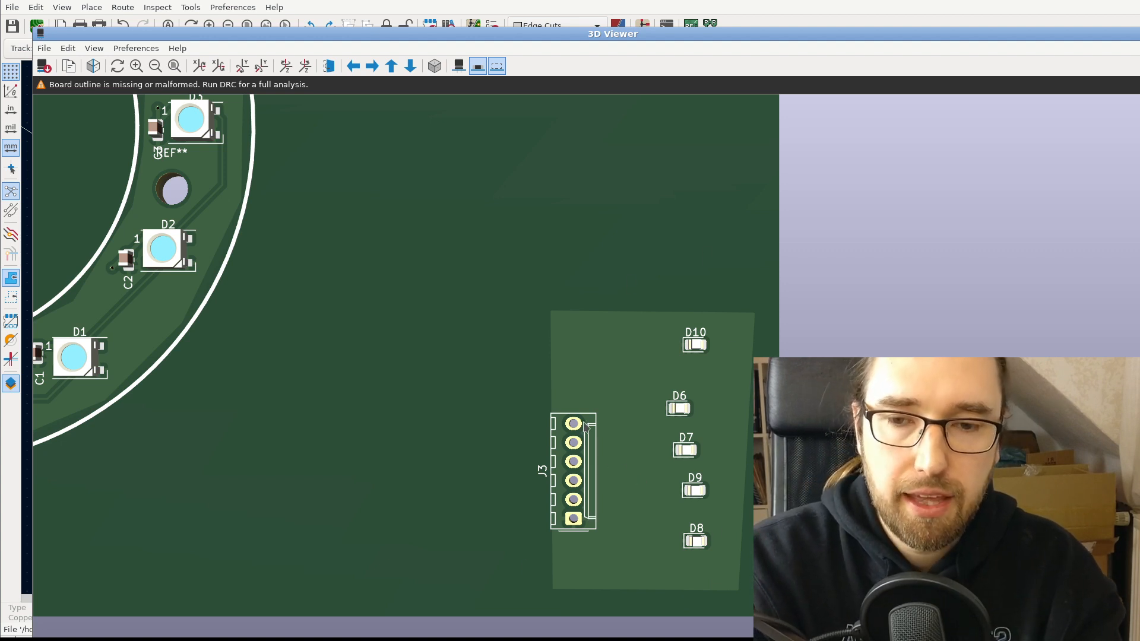
scroll(579, 442, up, 1)
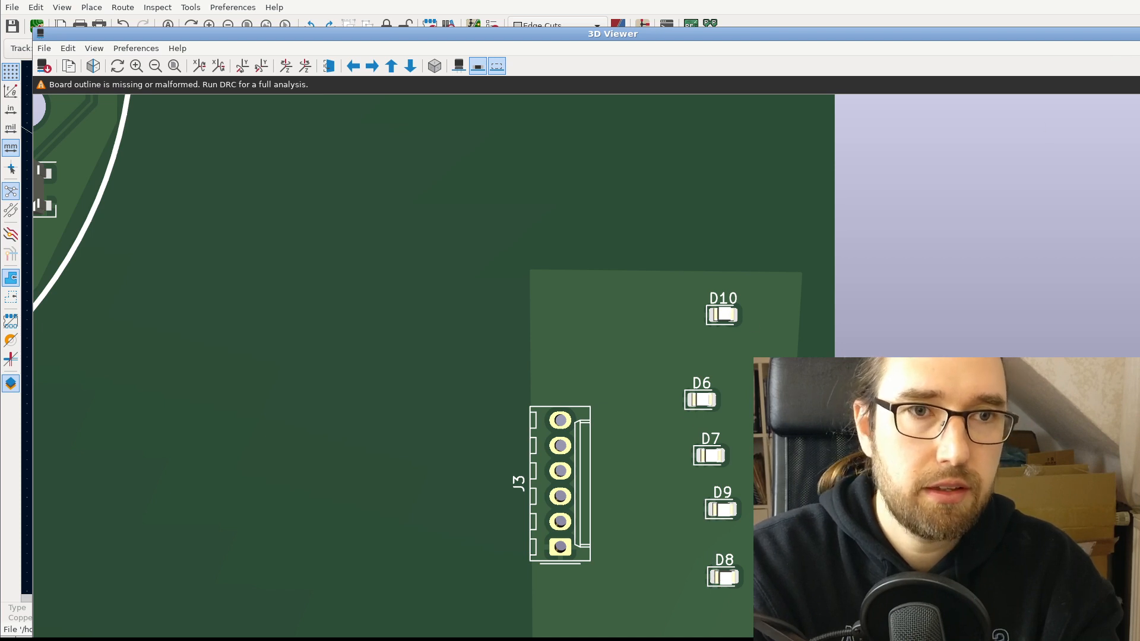
key(alt+F4)
- Make F.Cu the active layer and route a track from pad 6 of J3 to pad 2 of D10
middle_drag(580, 322, 685, 325)
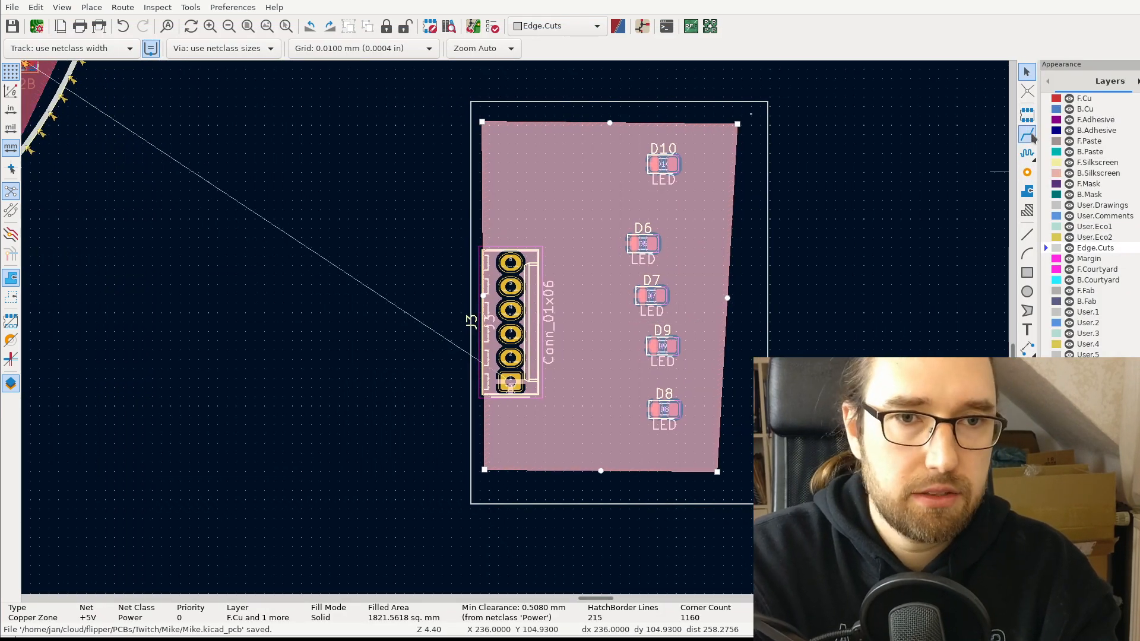
click(1047, 100)
click(1026, 133)
scroll(535, 309, up, 3)
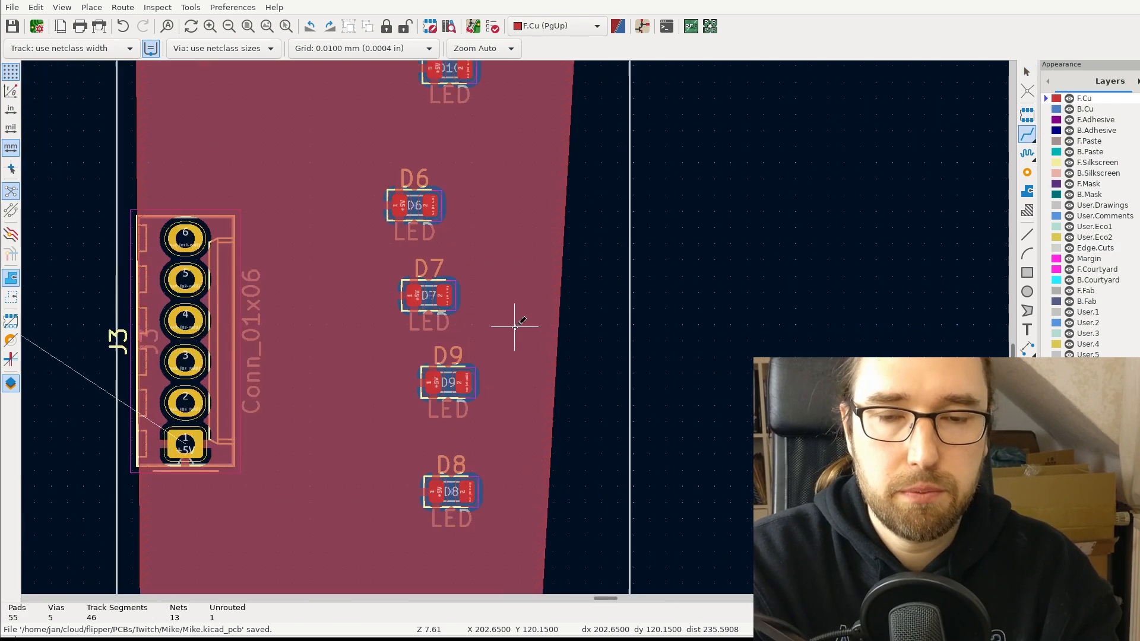
middle_drag(566, 289, 751, 267)
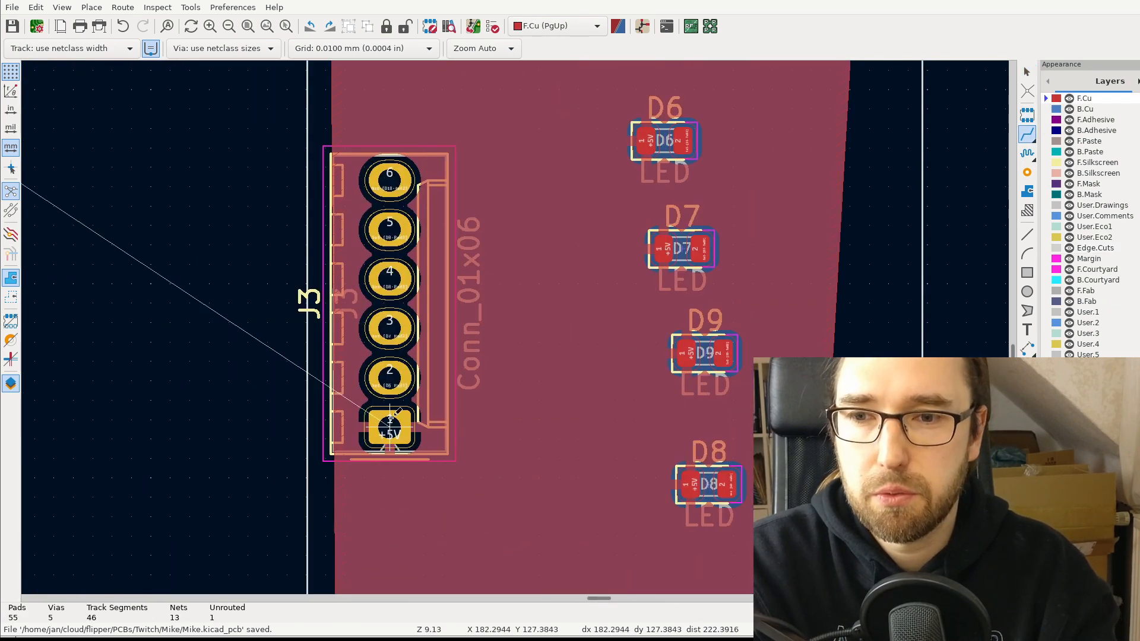
click(390, 176)
scroll(636, 166, down, 2)
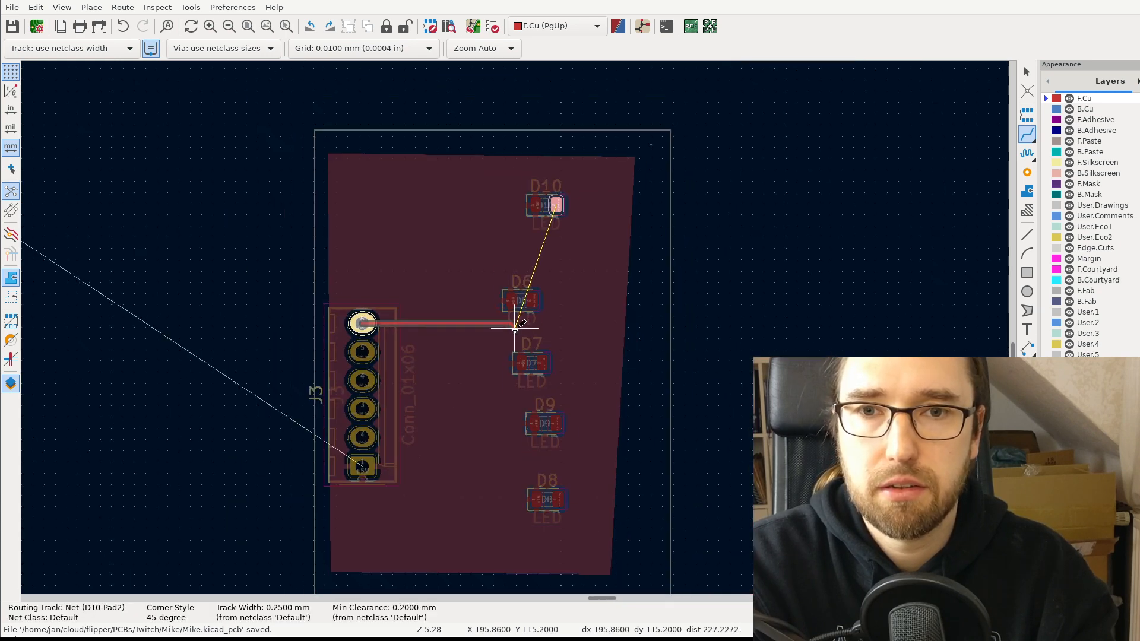
click(557, 204)
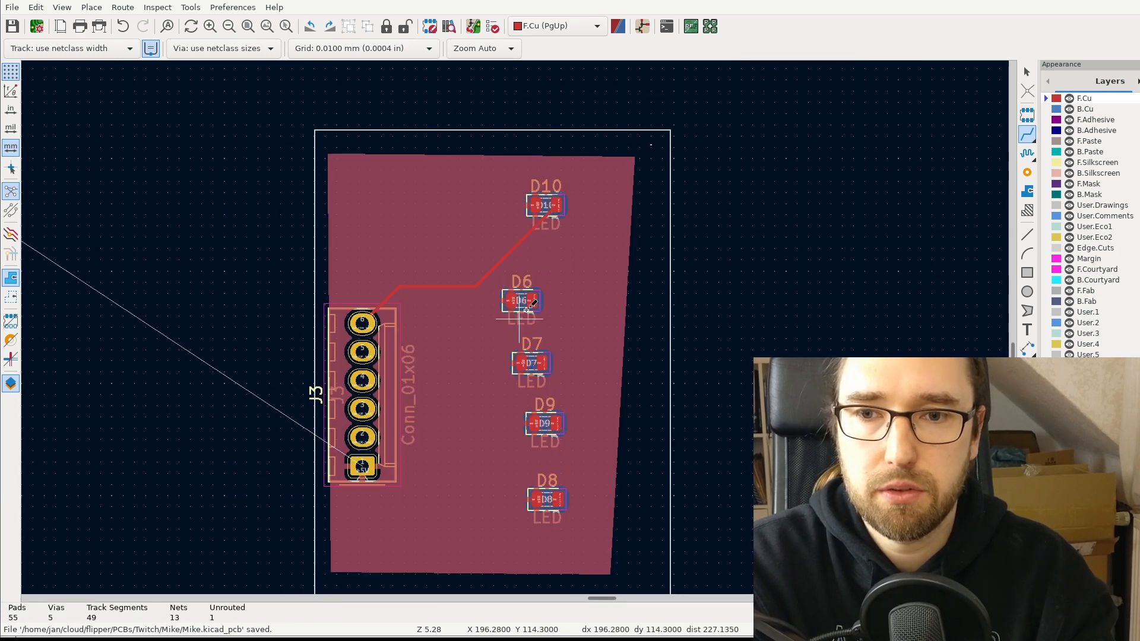
- Route an F.Cu track from pad 2 of D6 to pad 2 of J3
click(537, 293)
click(363, 438)
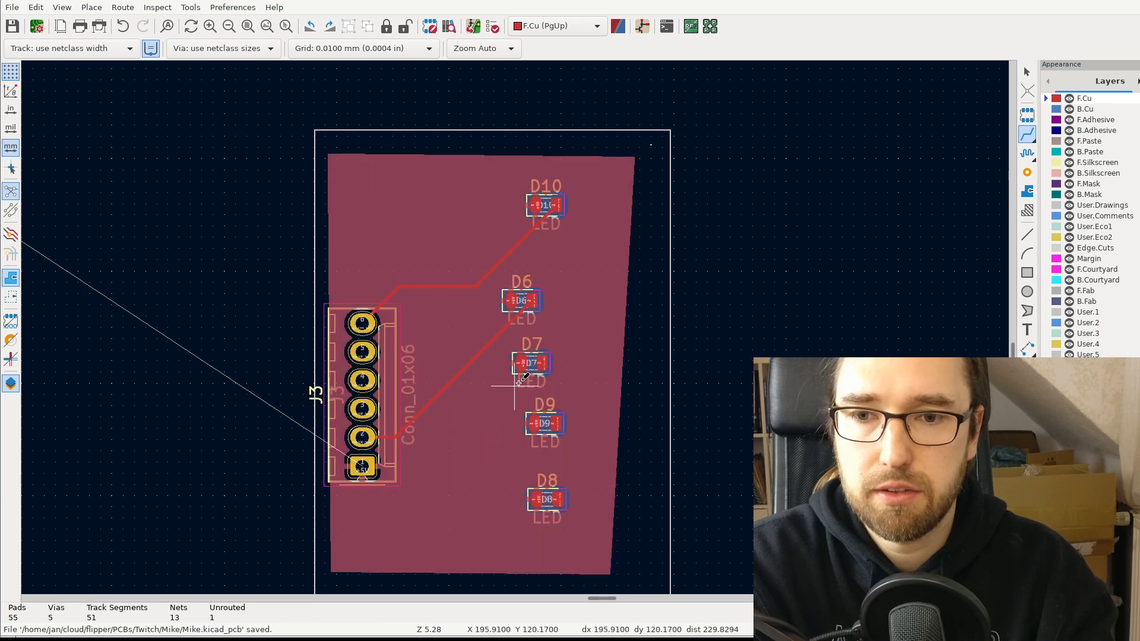
click(551, 357)
key(Escape)
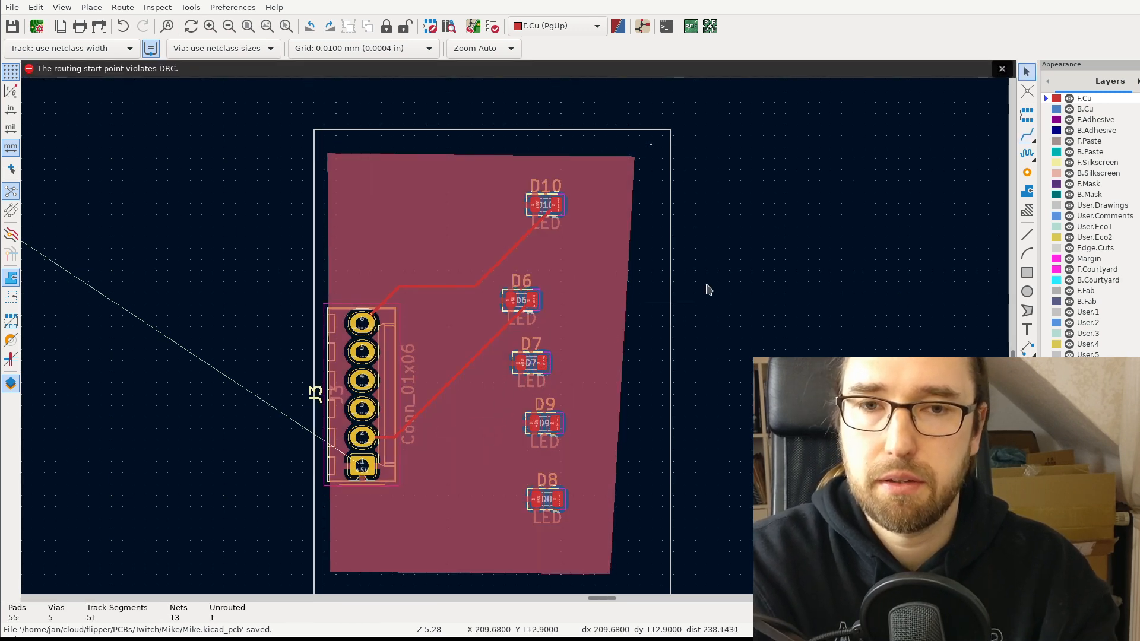
- Route F.Cu tracks from pad 2 of D7 to J3 pad 3 and from pad 2 of D9 to J3 pad 5
click(1028, 135)
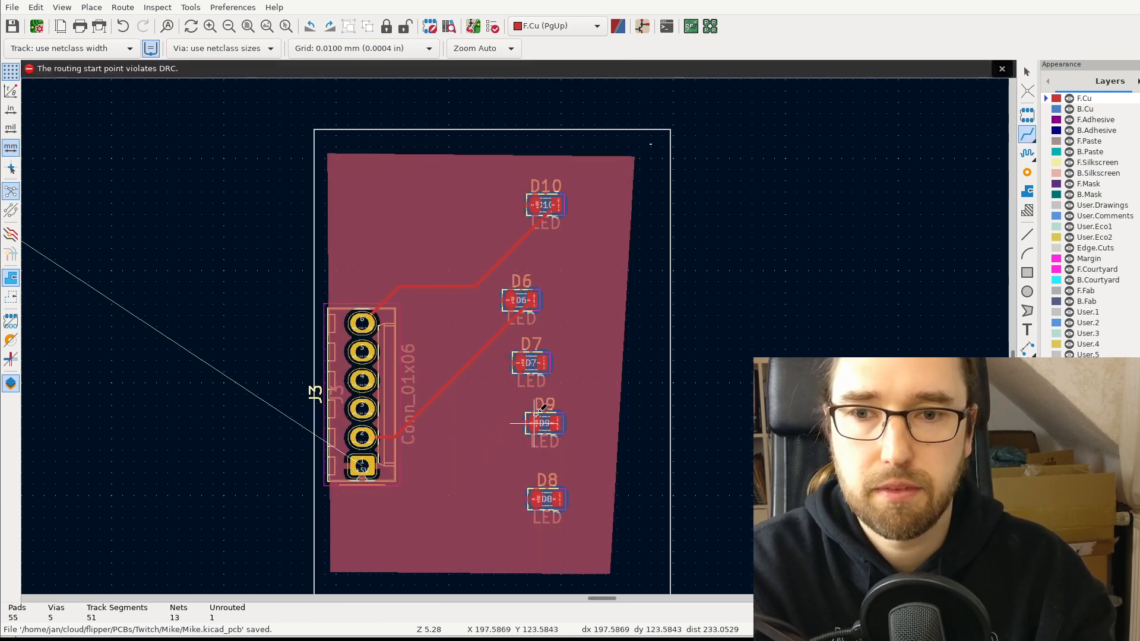
click(541, 363)
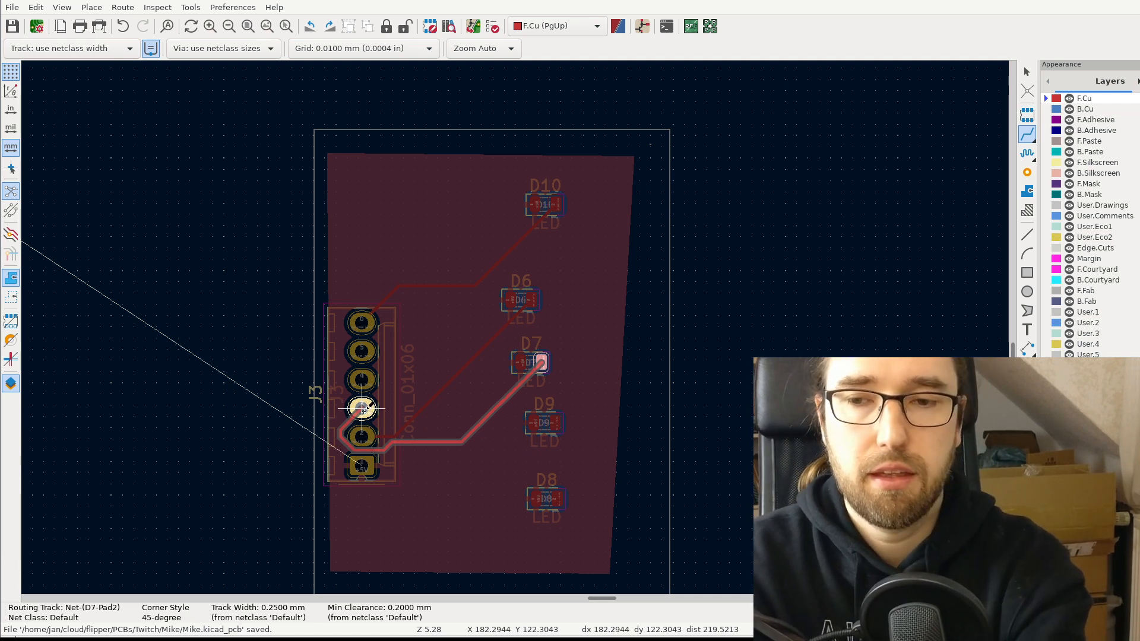
click(362, 409)
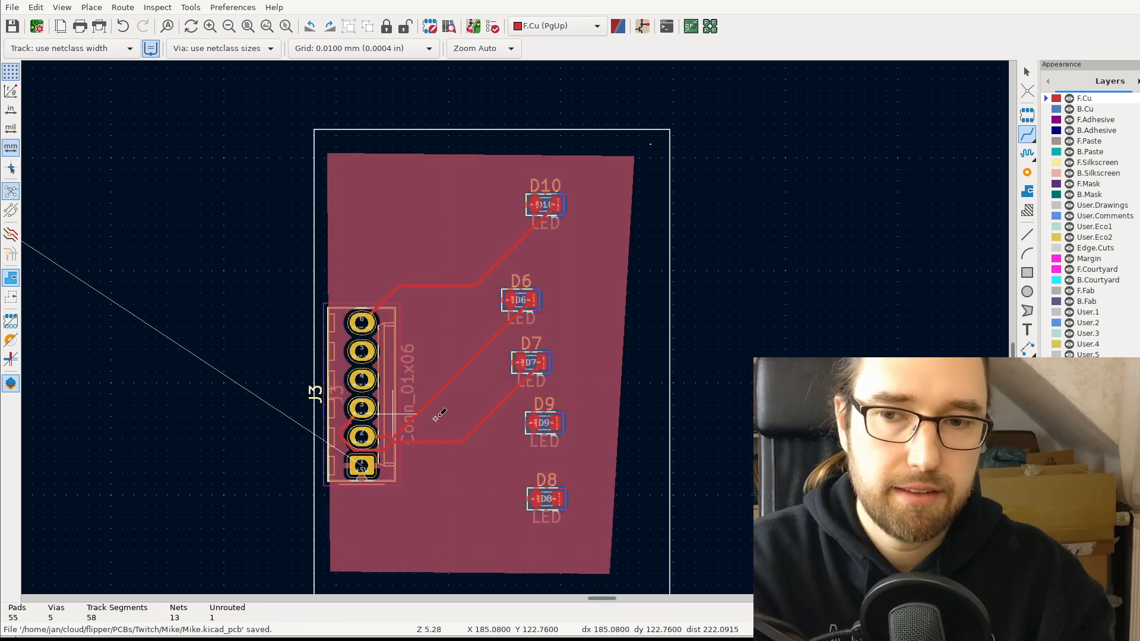
click(555, 423)
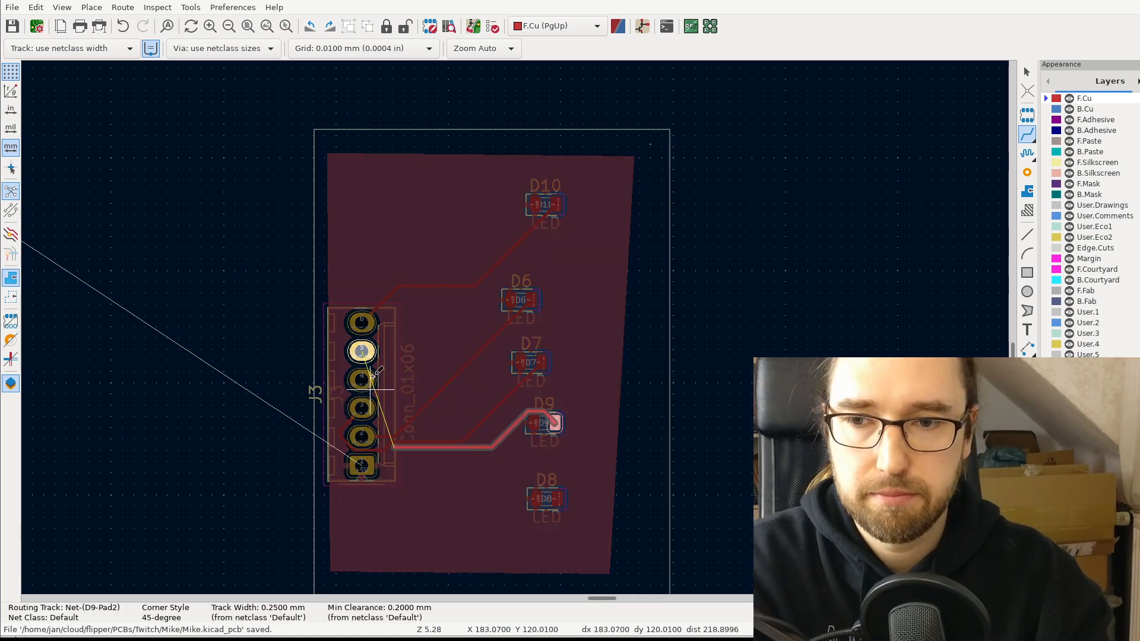
click(362, 350)
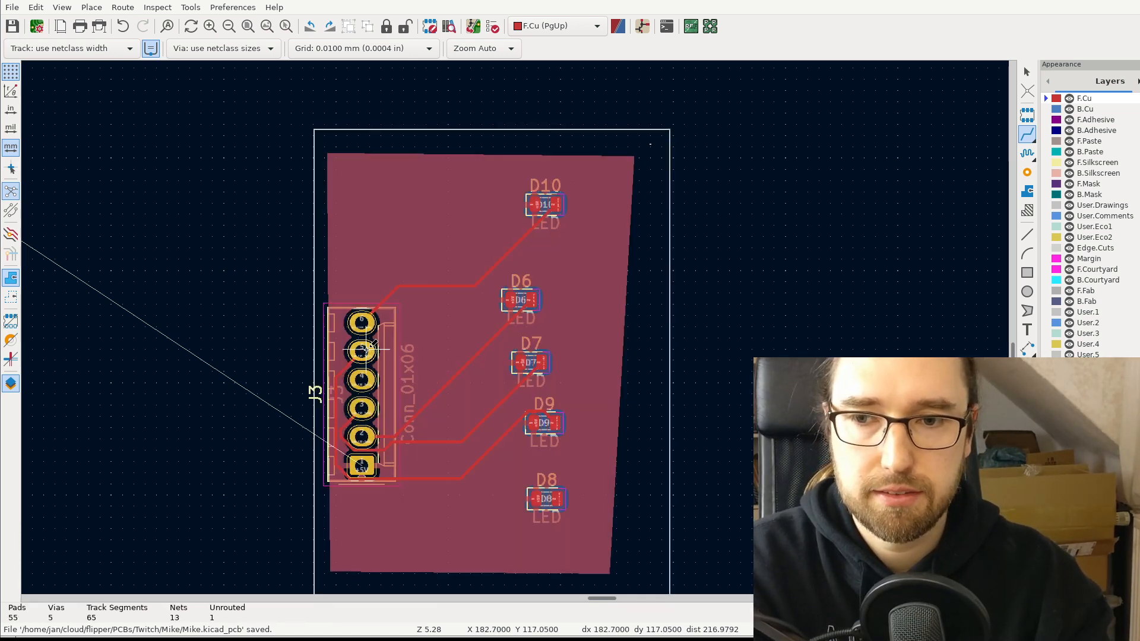
- Route an F.Cu track from pad 2 of D8 to pad 4 of J3
click(561, 495)
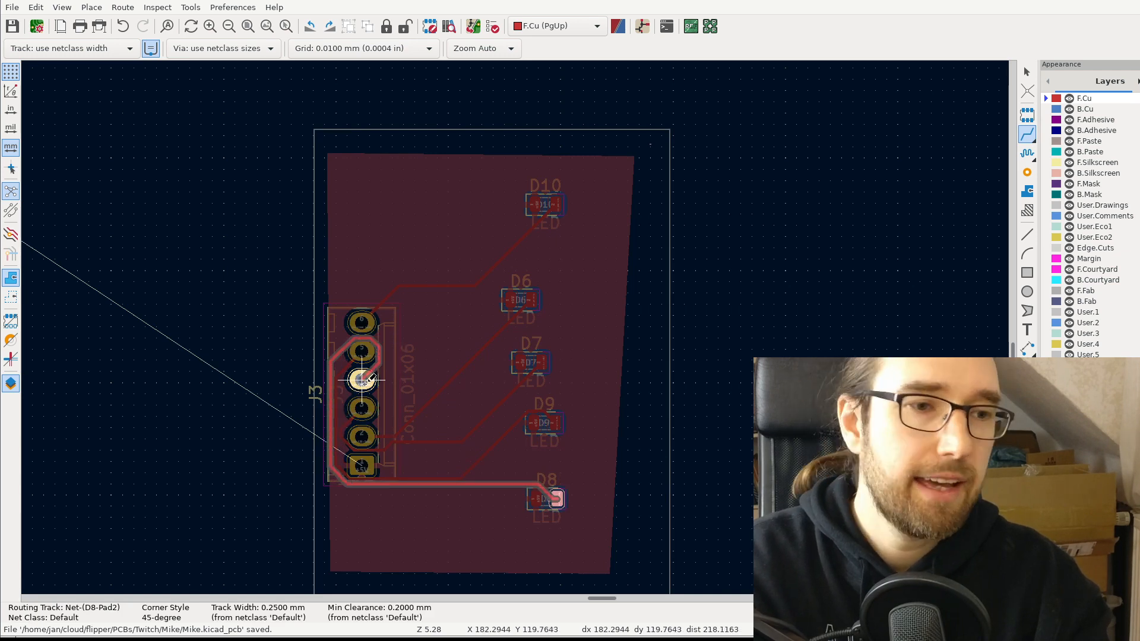
click(363, 381)
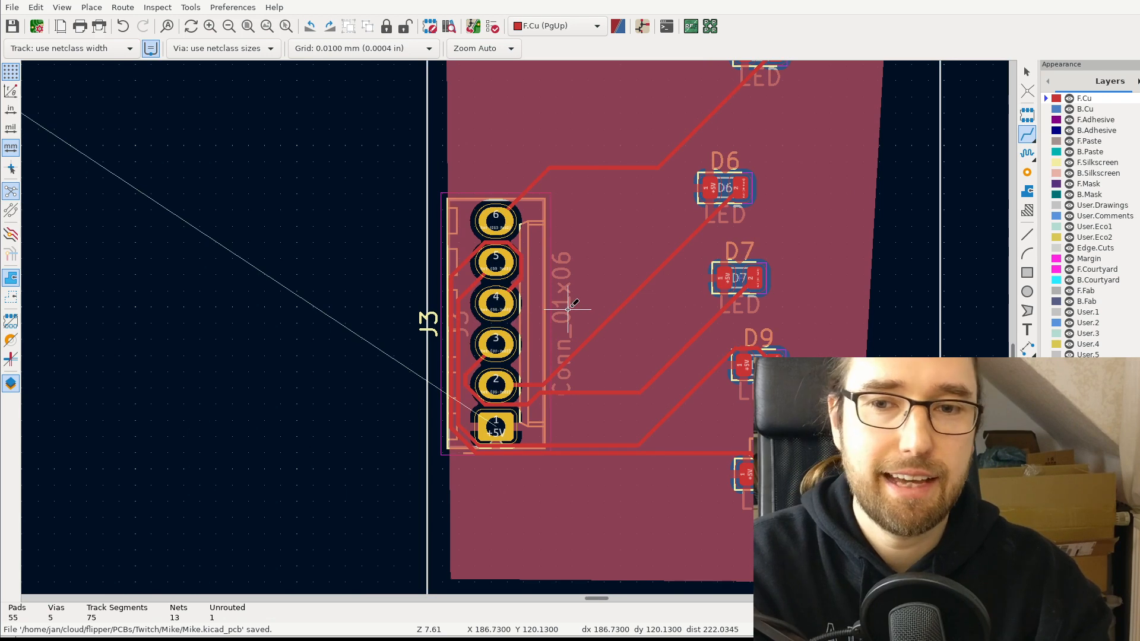
middle_drag(572, 308, 556, 340)
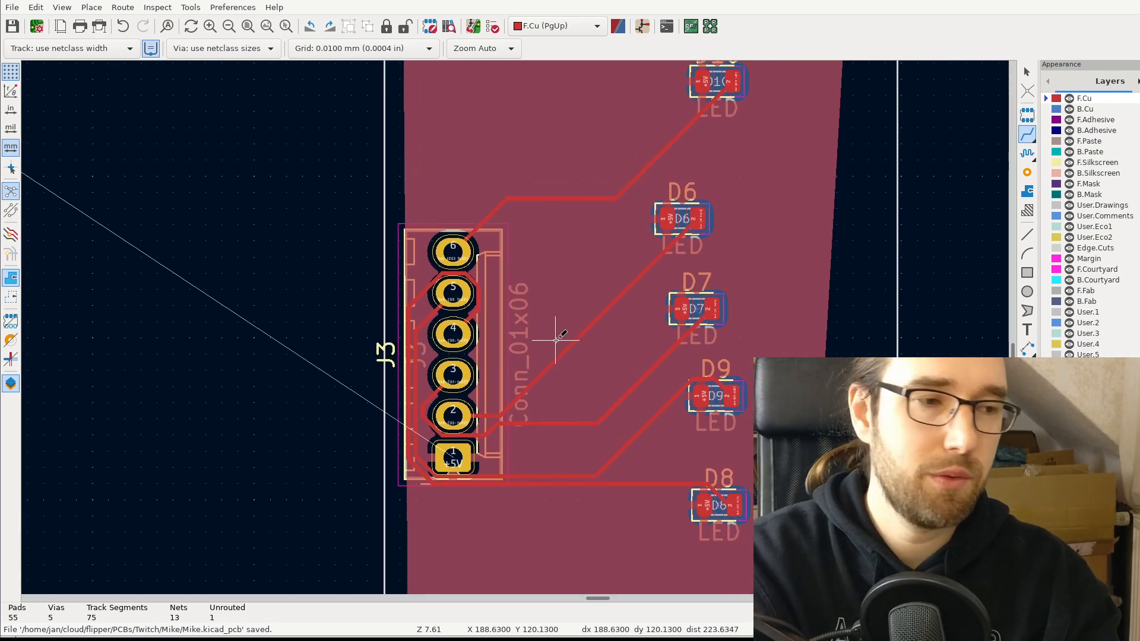
key(Escape)
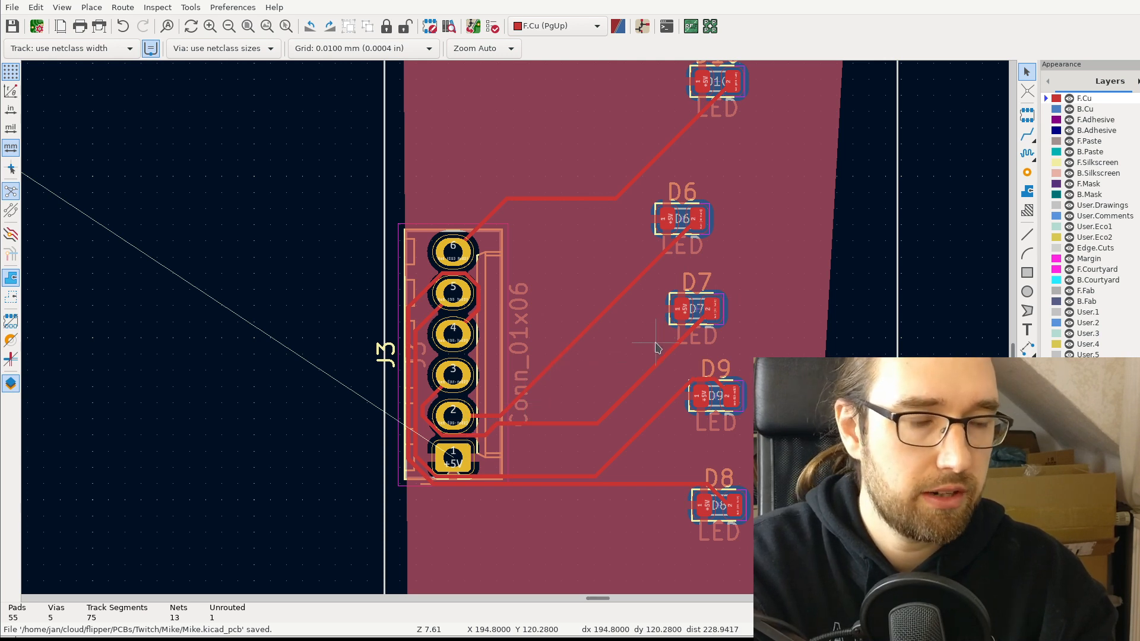
- Undo the five tracks routed between J3 and LEDs D6 to D10
key(ctrl+z)
key(ctrl+z)
key(ctrl+z)
key(ctrl+z)
key(ctrl+z)
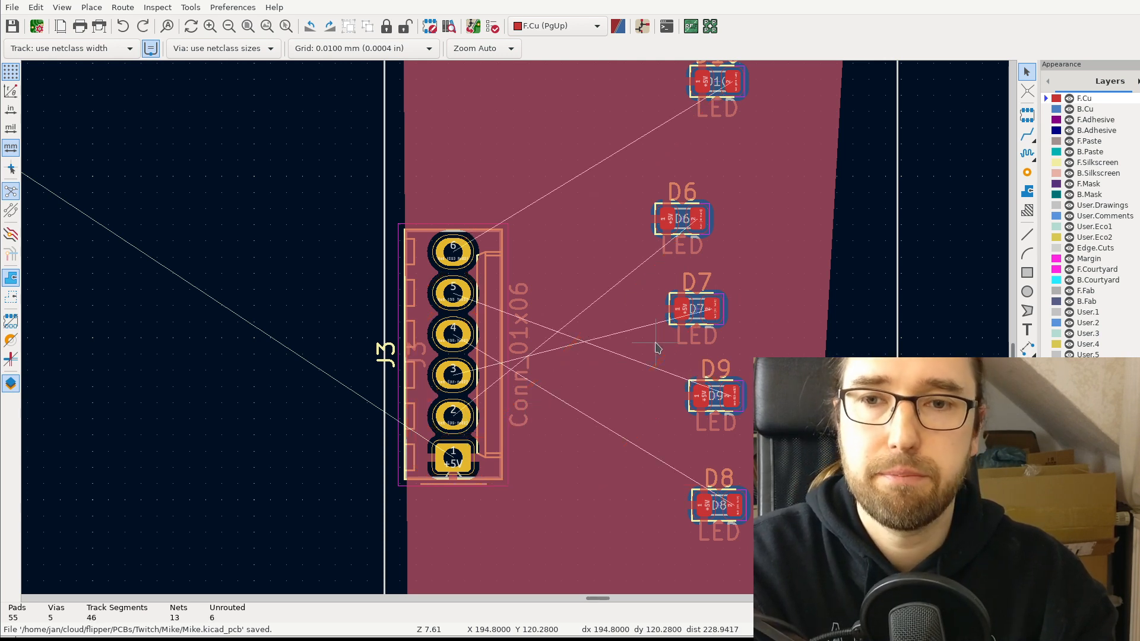
- Route an F.Cu track straight out of J3 pad 6 and diagonally up to pad 2 of D10
middle_drag(983, 142, 1058, 167)
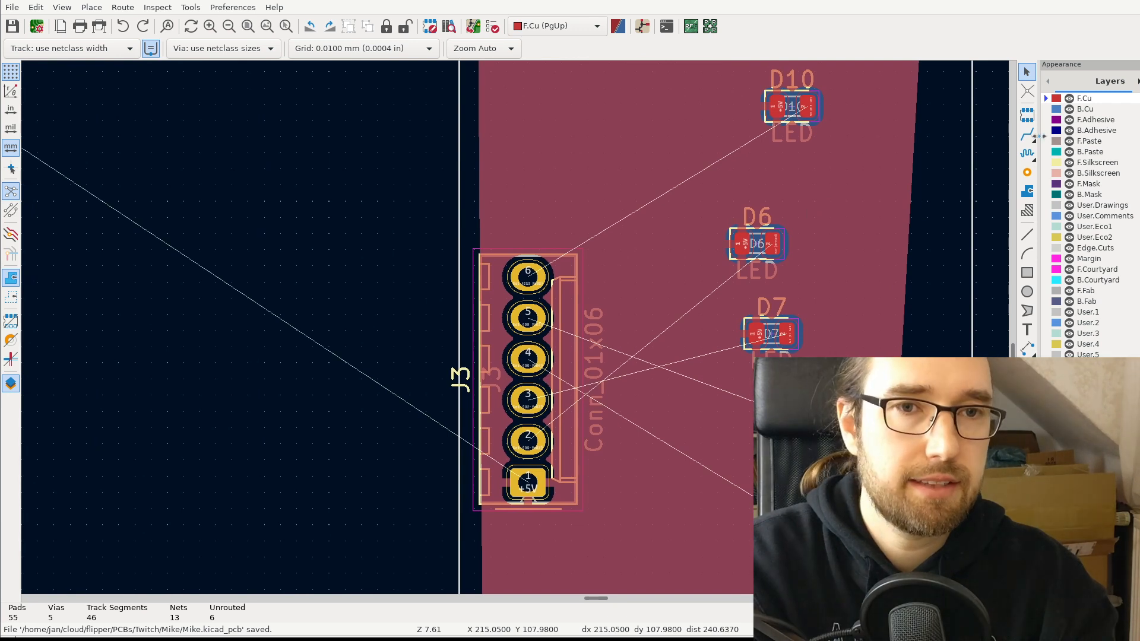
click(1027, 136)
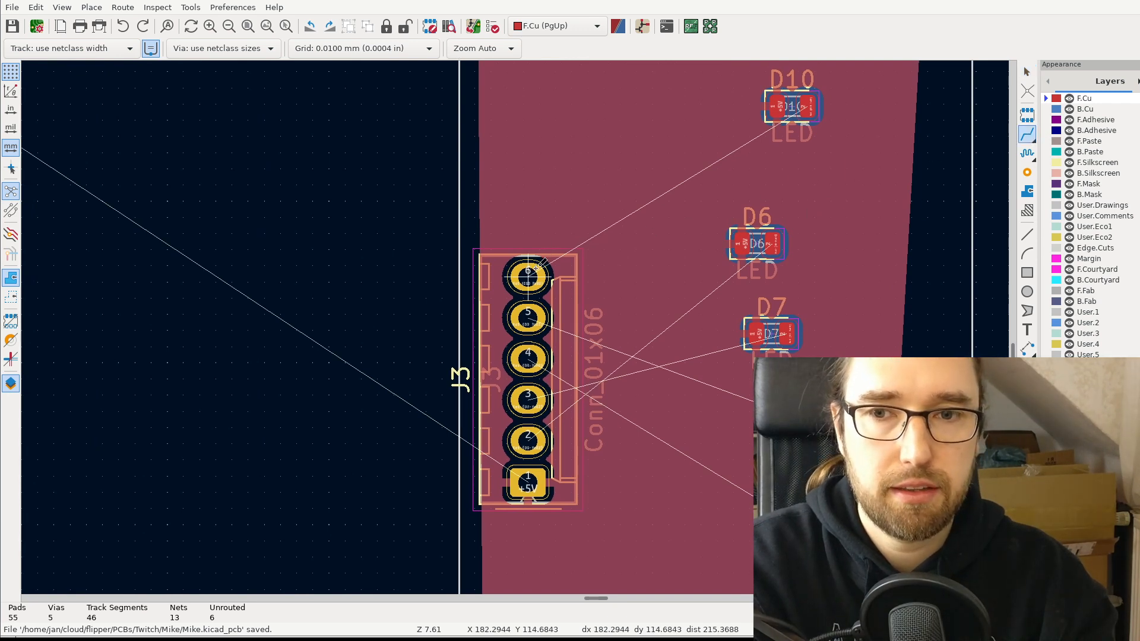
click(536, 268)
click(806, 107)
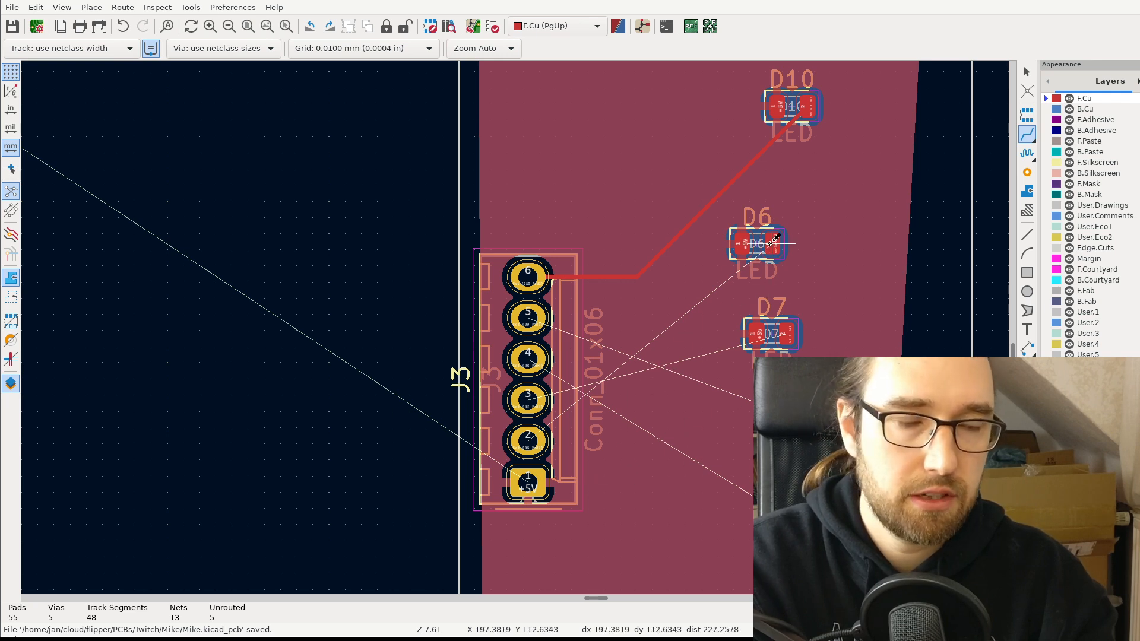
- Route D6 pad 2 to J3 pad 2 through two vias and a B.Cu section, and D7 pad 2 to J3 pad 3 on F.Cu
click(771, 242)
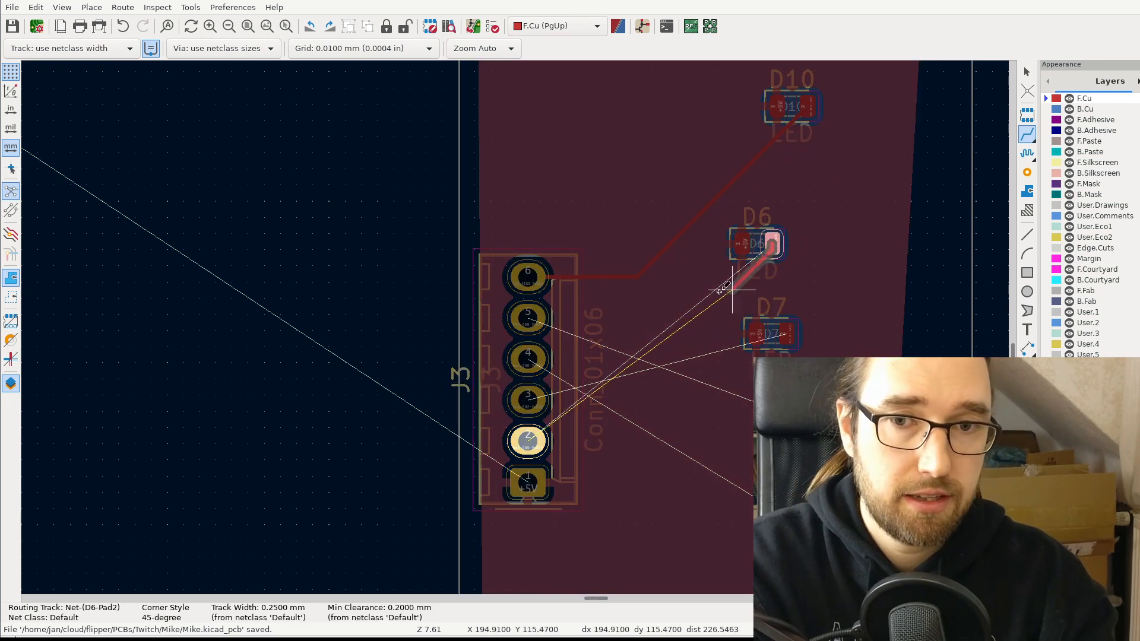
click(684, 294)
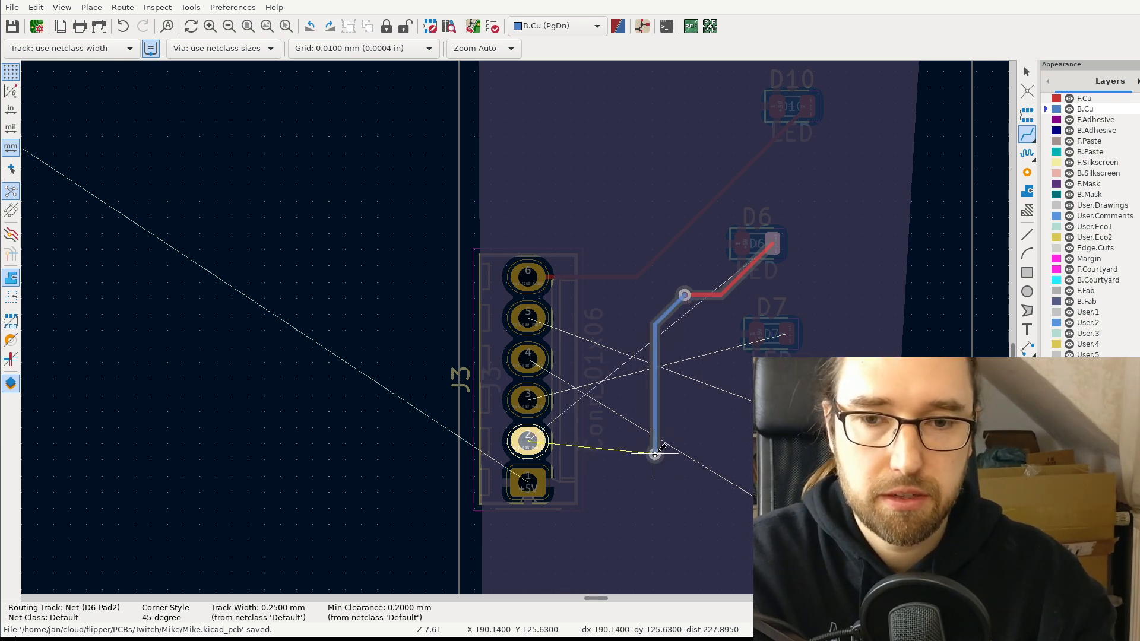
key(v)
click(528, 440)
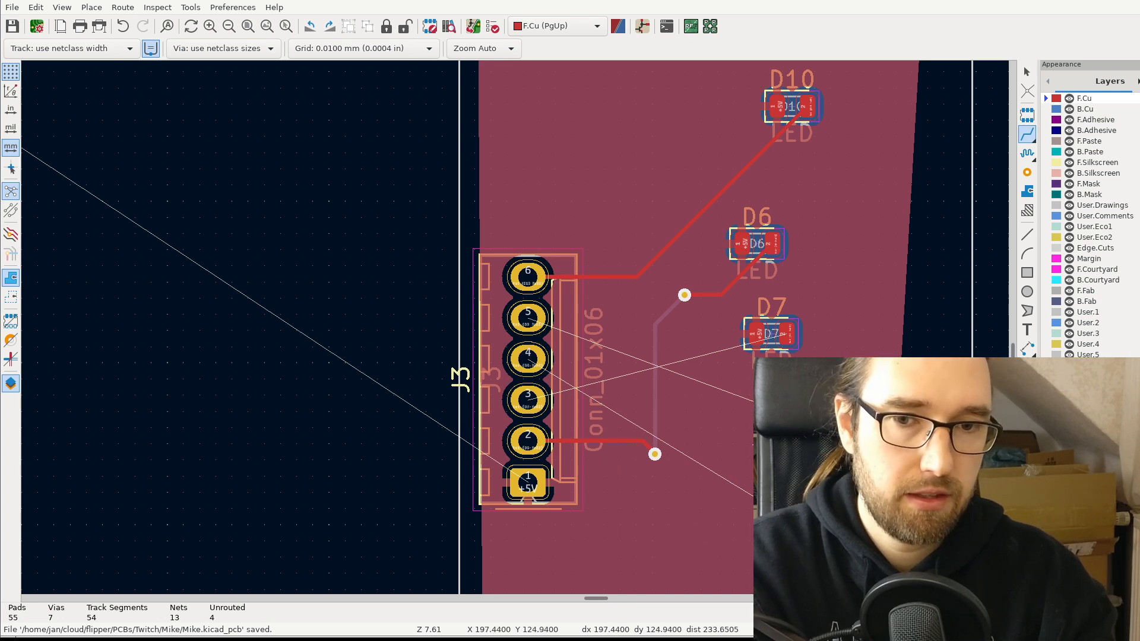
click(787, 335)
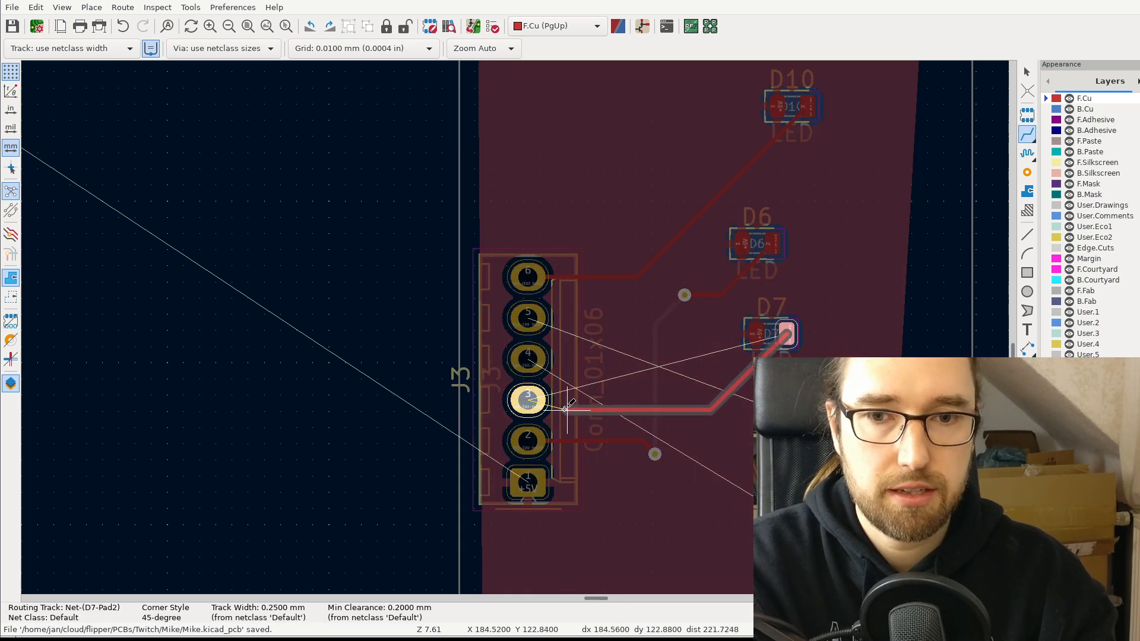
click(529, 395)
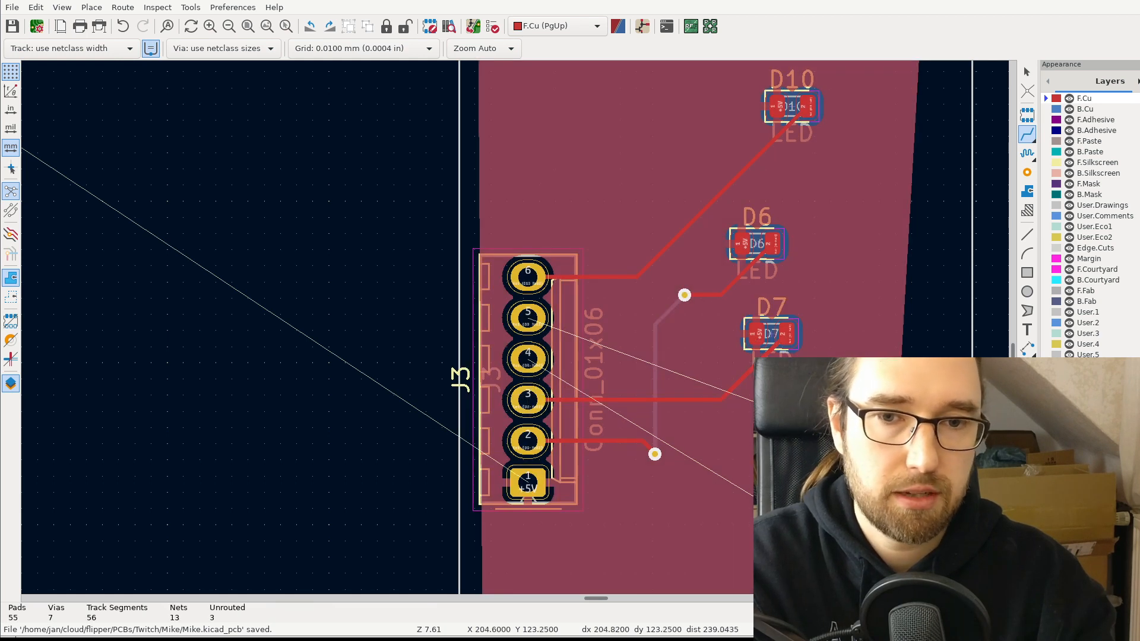
- Connect D9 pad 2 to J3 pad 5, crossing the D7 track on B.Cu between two vias and finishing on F.Cu
click(529, 319)
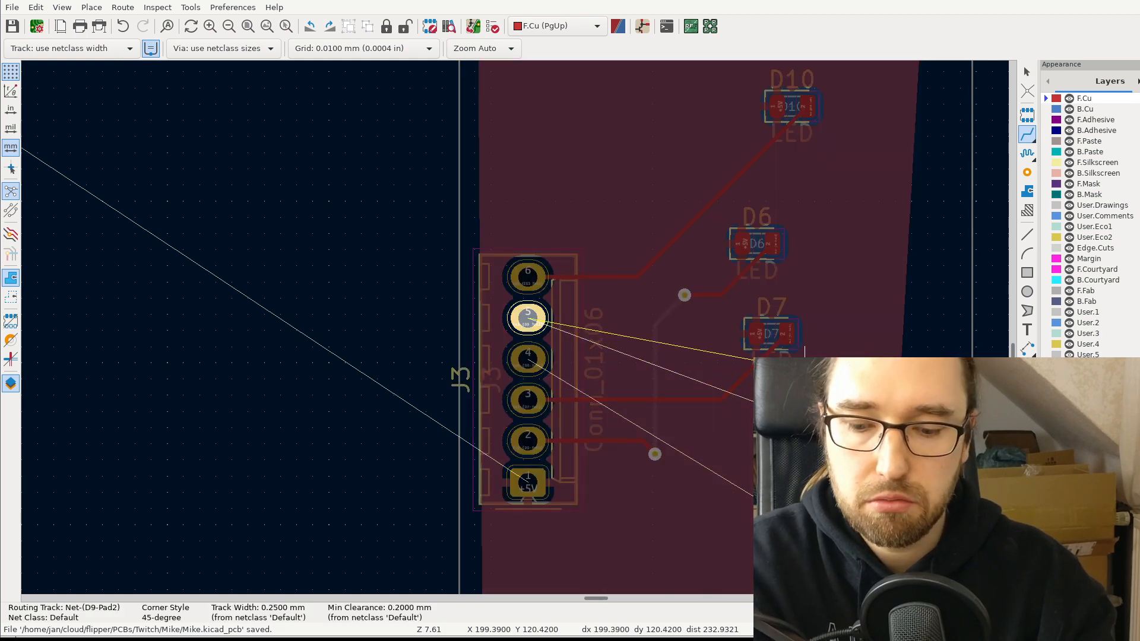
key(Page_Down)
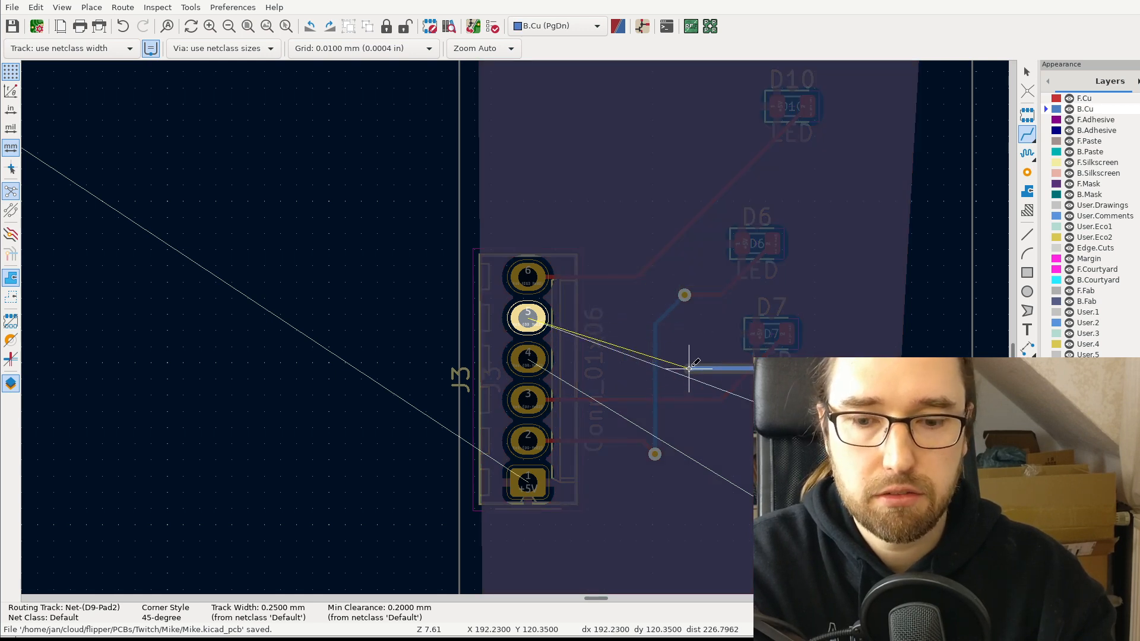
key(Page_Up)
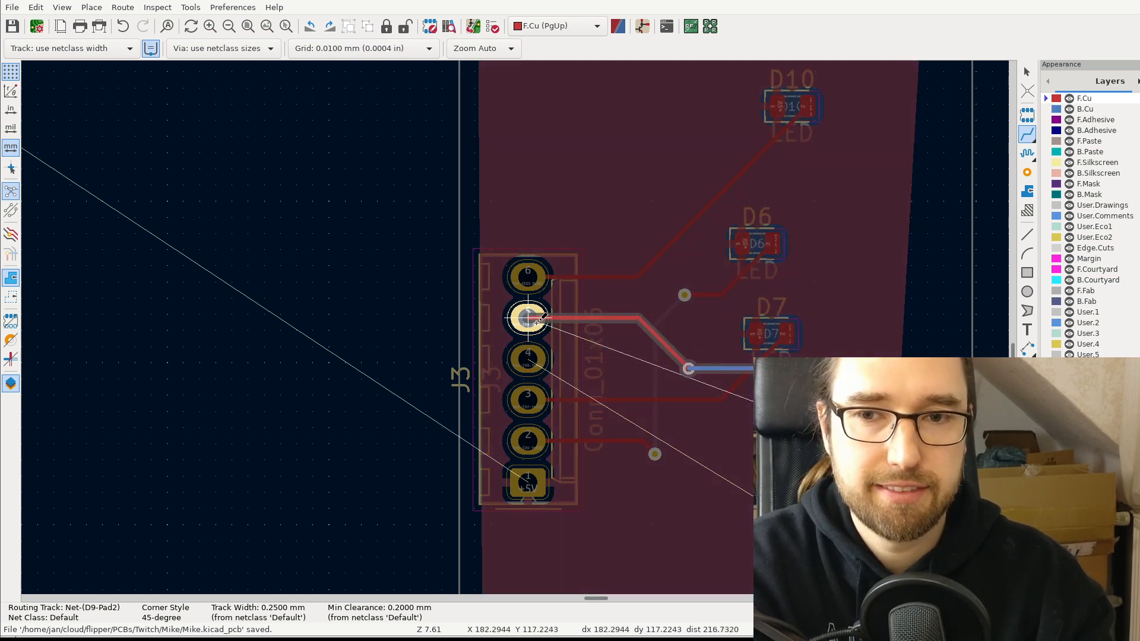
click(689, 369)
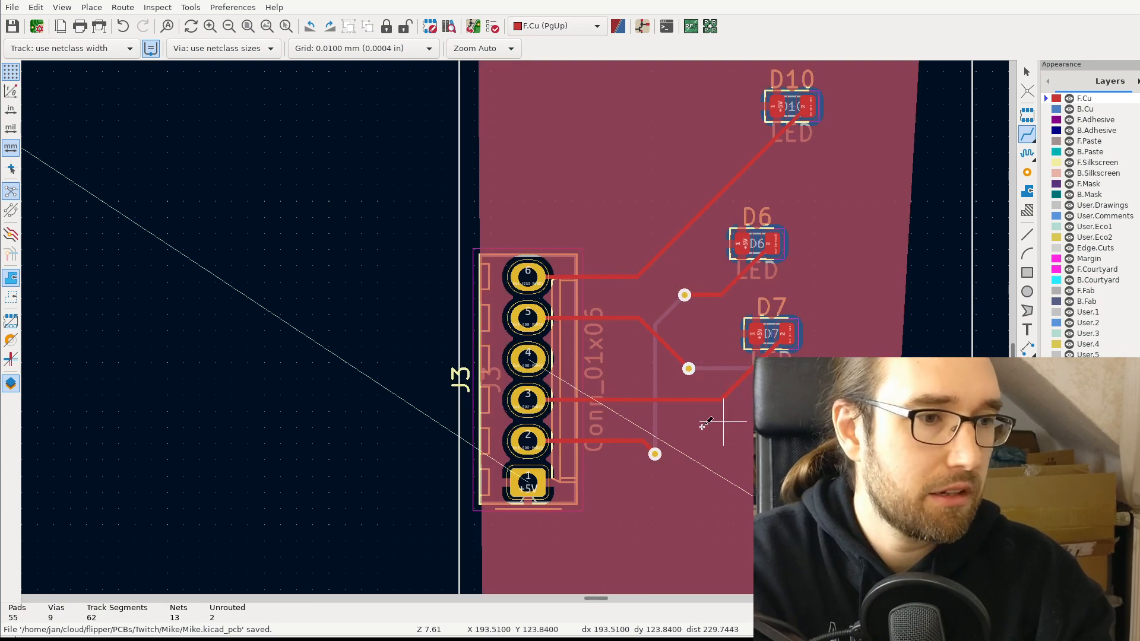
- Connect D8 pad 2 to J3 pad 4, using two vias and a vertical B.Cu section to cross the pad 2 and 3 tracks
click(812, 529)
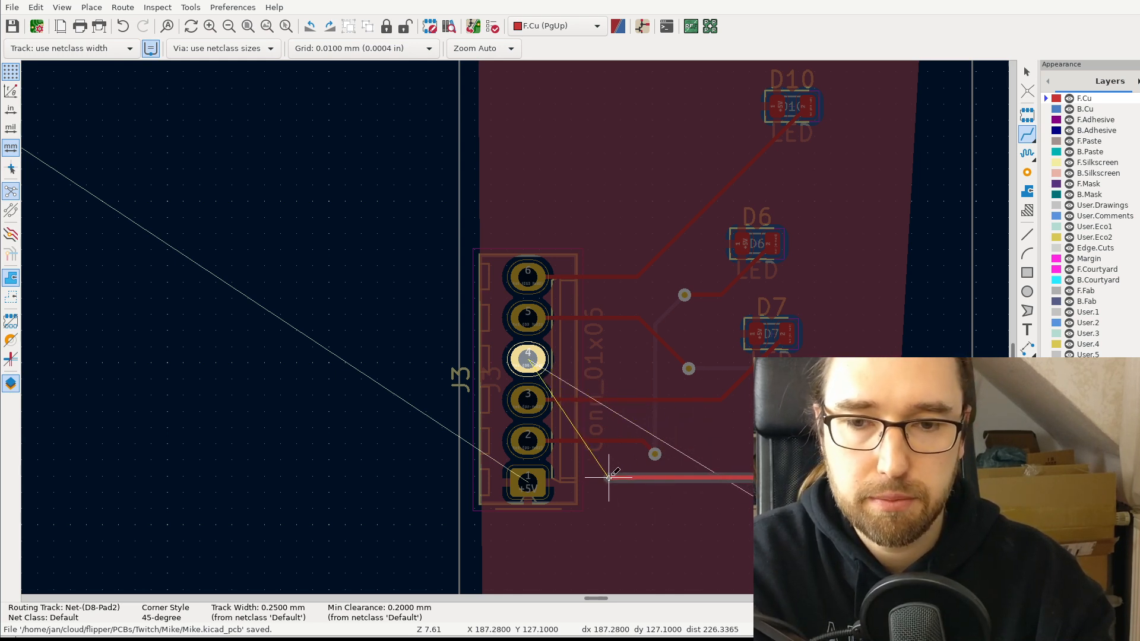
key(v)
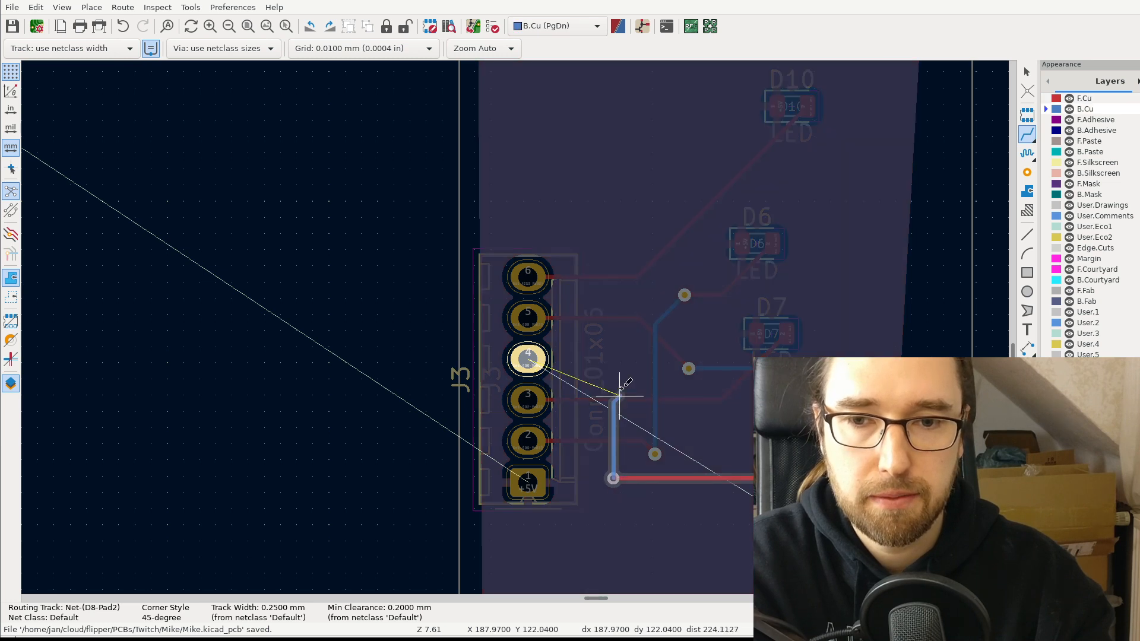
key(v)
click(582, 360)
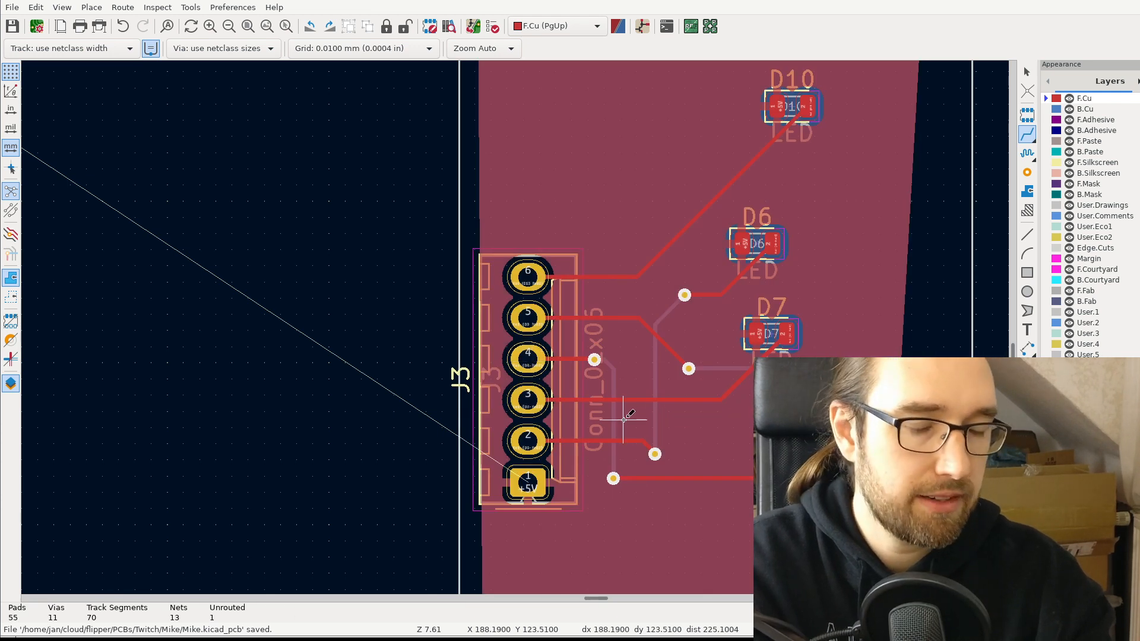
scroll(516, 323, up, 2)
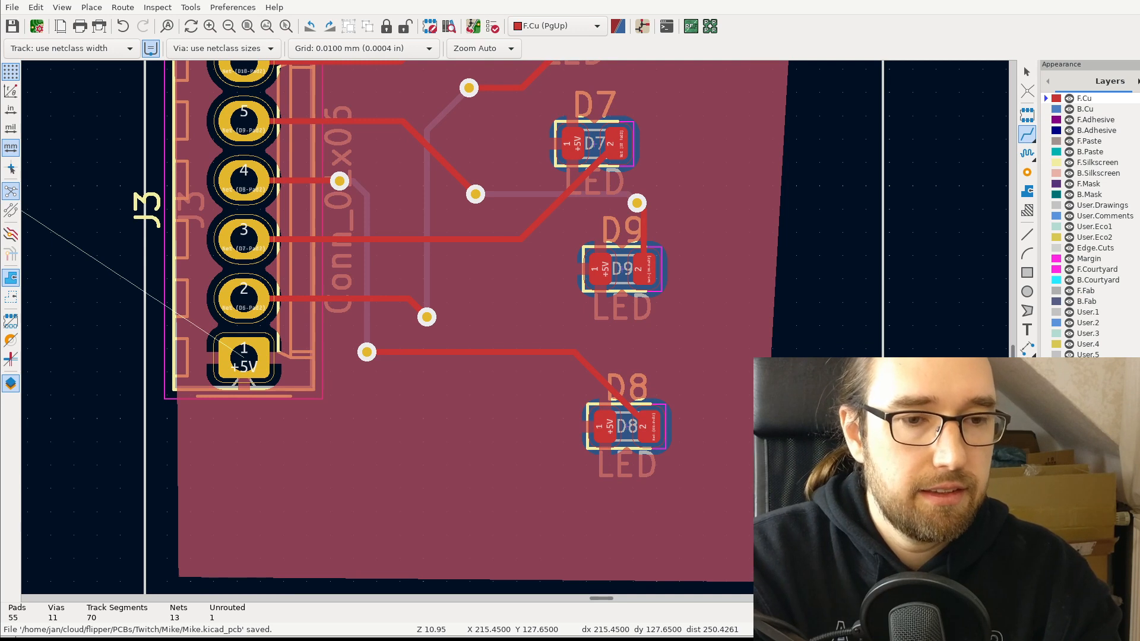
middle_drag(682, 338, 708, 348)
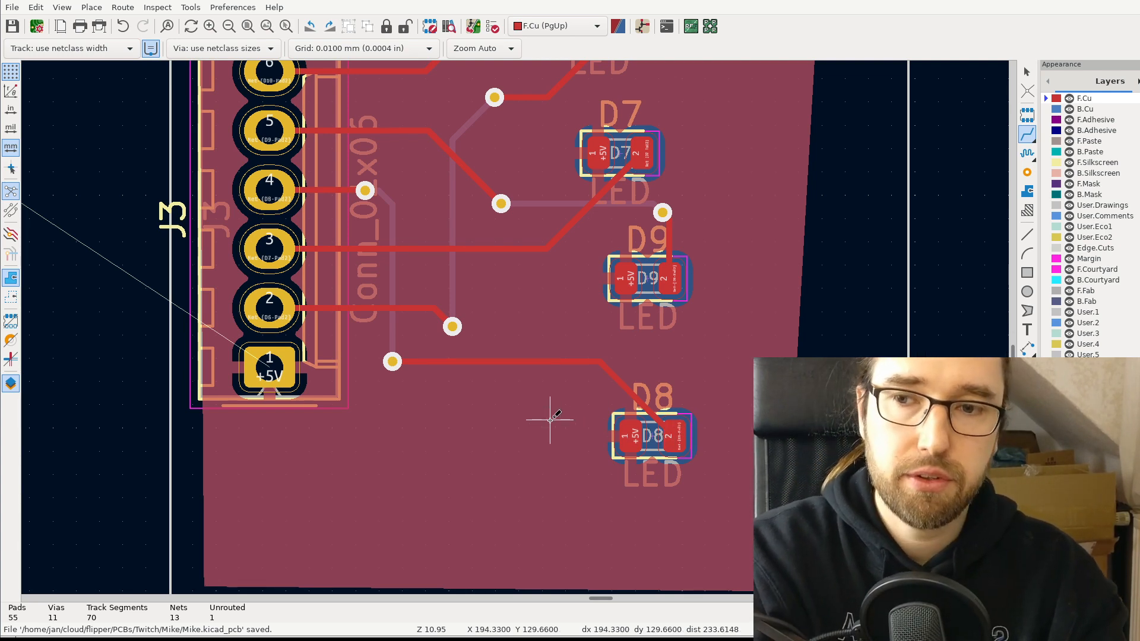
middle_drag(550, 415, 692, 407)
scroll(692, 407, down, 3)
scroll(521, 318, up, 2)
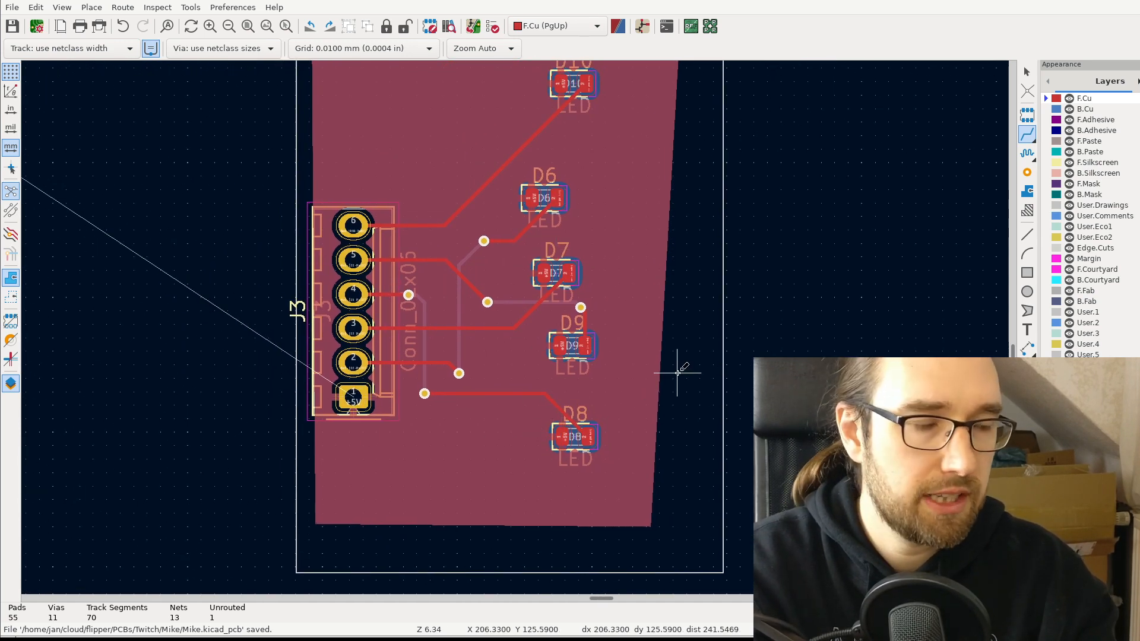
key(Escape)
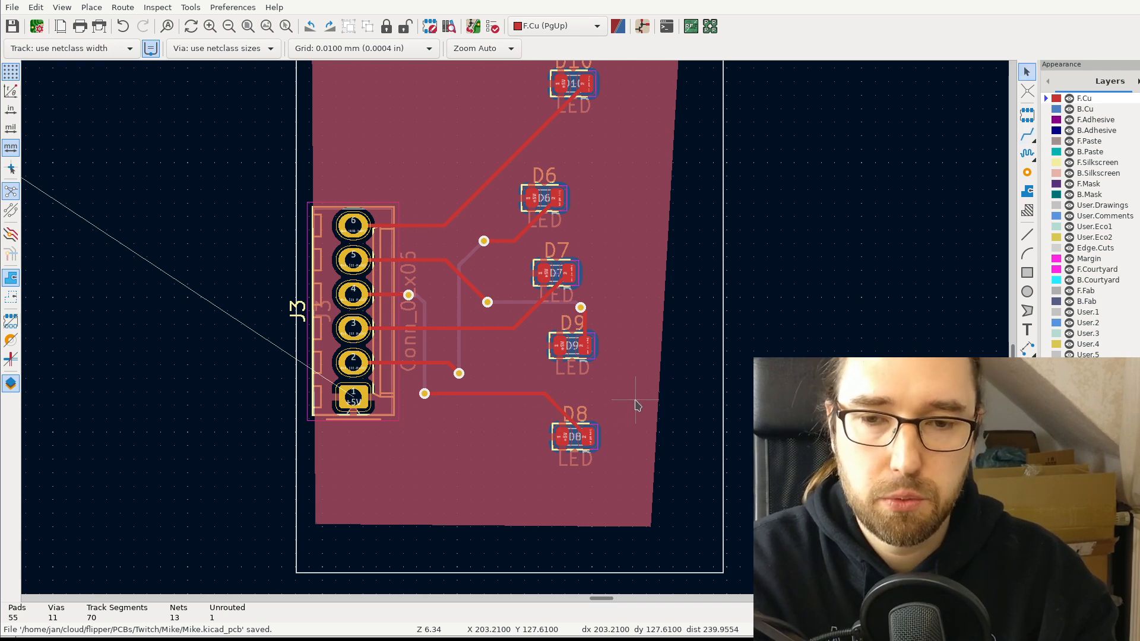
- Place a through via in the open zone area beside D10 by routing a short F.Cu stub, and delete the stub
click(1028, 134)
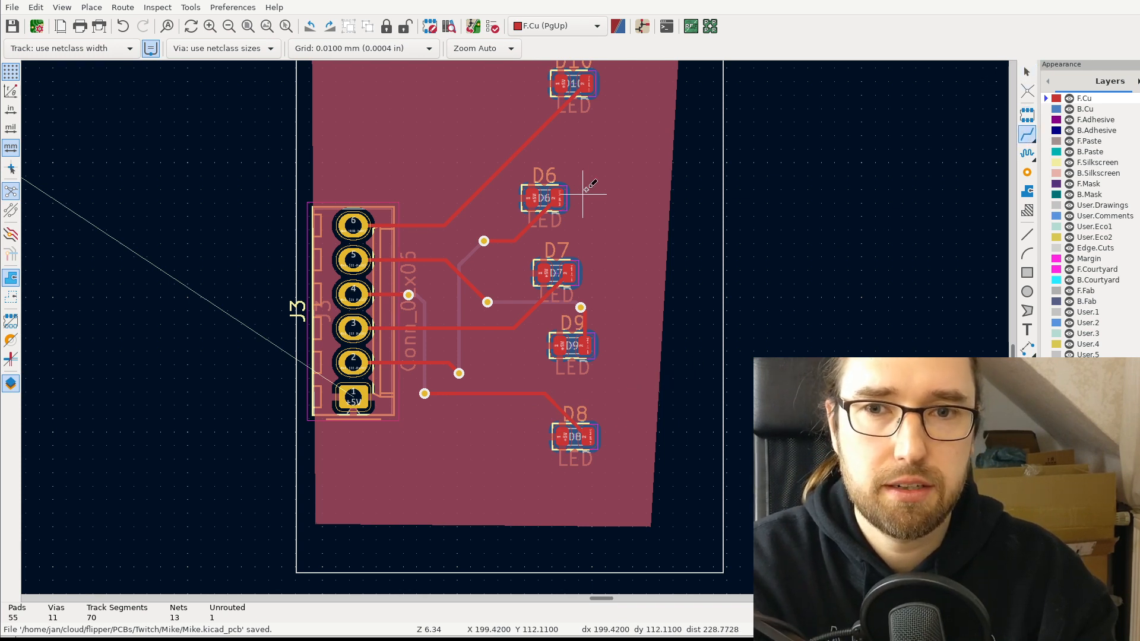
click(634, 134)
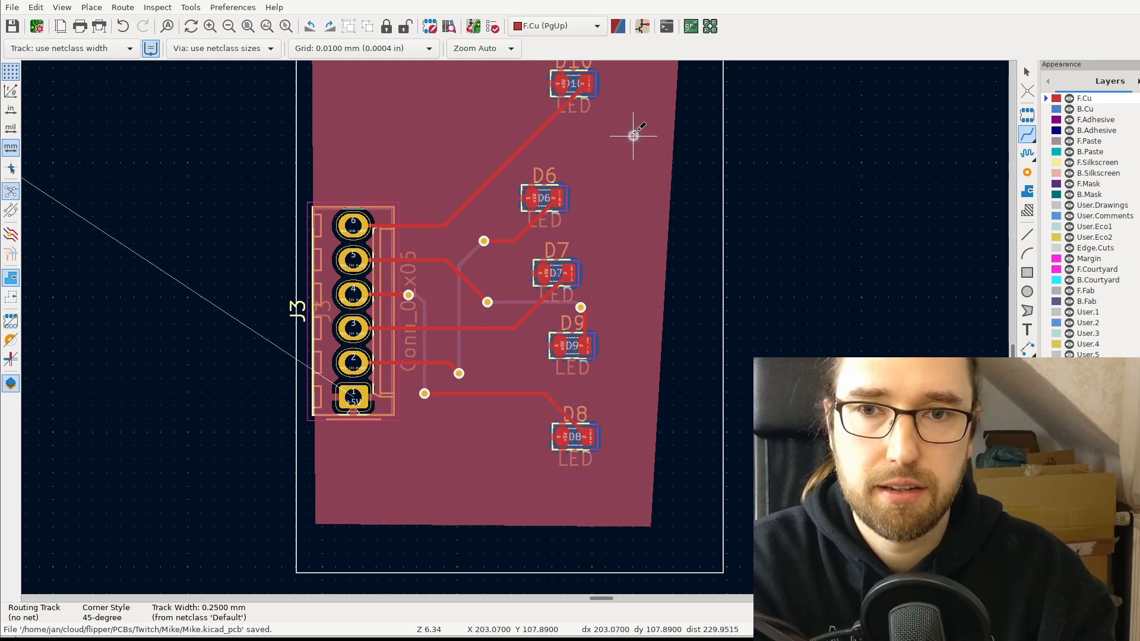
scroll(636, 127, up, 3)
click(515, 287)
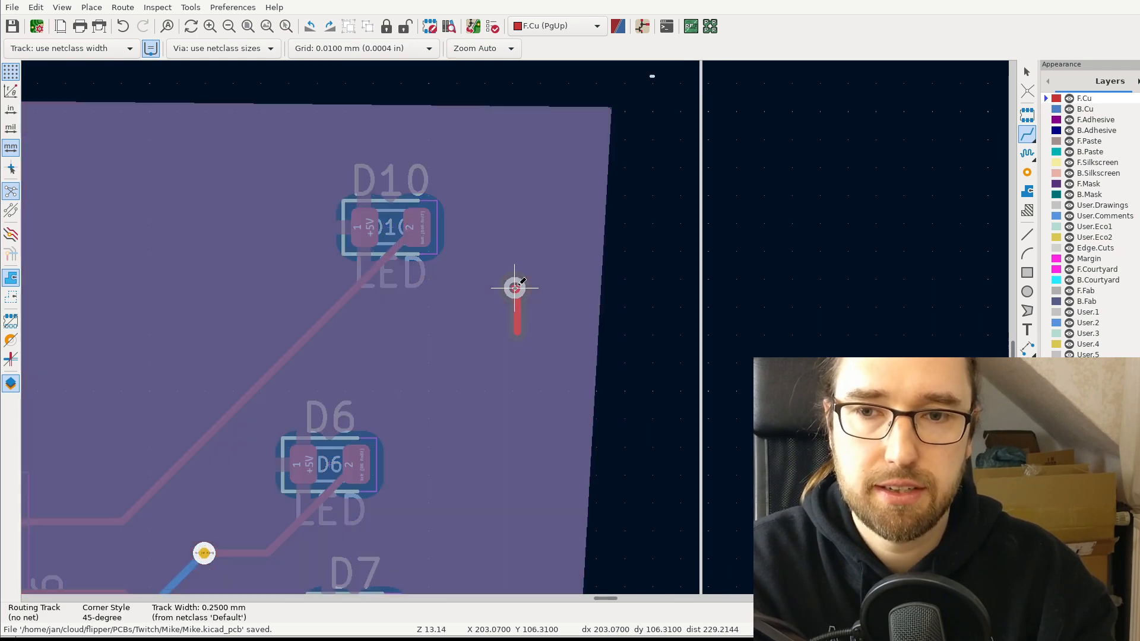
key(Escape)
key(Escape)
click(518, 319)
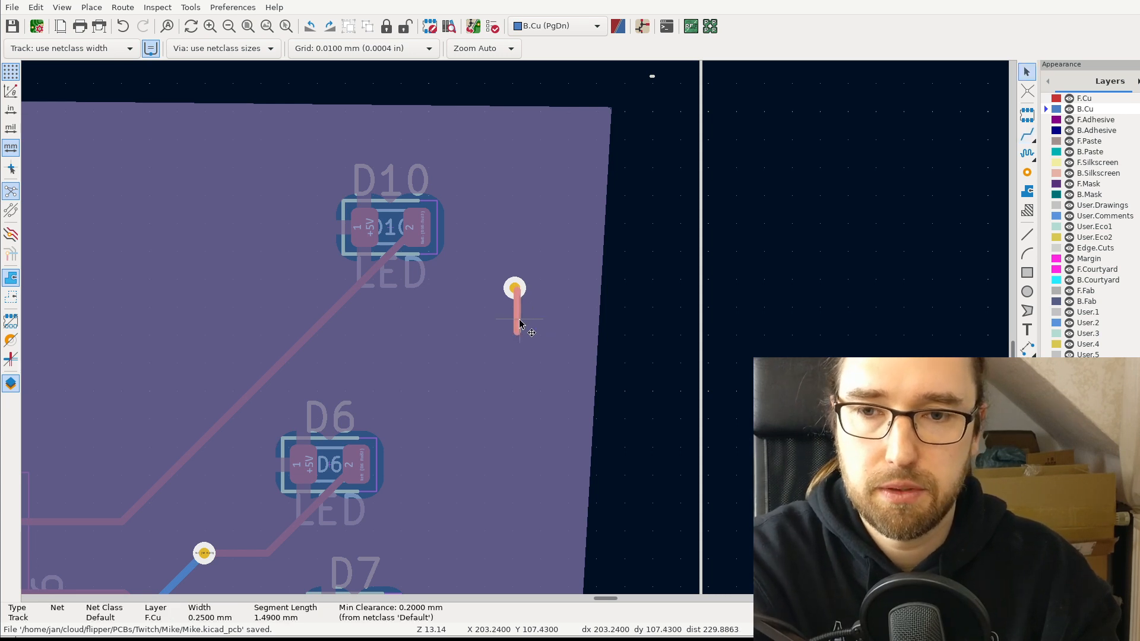
key(Delete)
- Duplicate the via beside D10 twice, placing copies at about X 203.22, Y 120.85 mm near D9 and X 201.89, Y 134.47 mm below D8
click(515, 287)
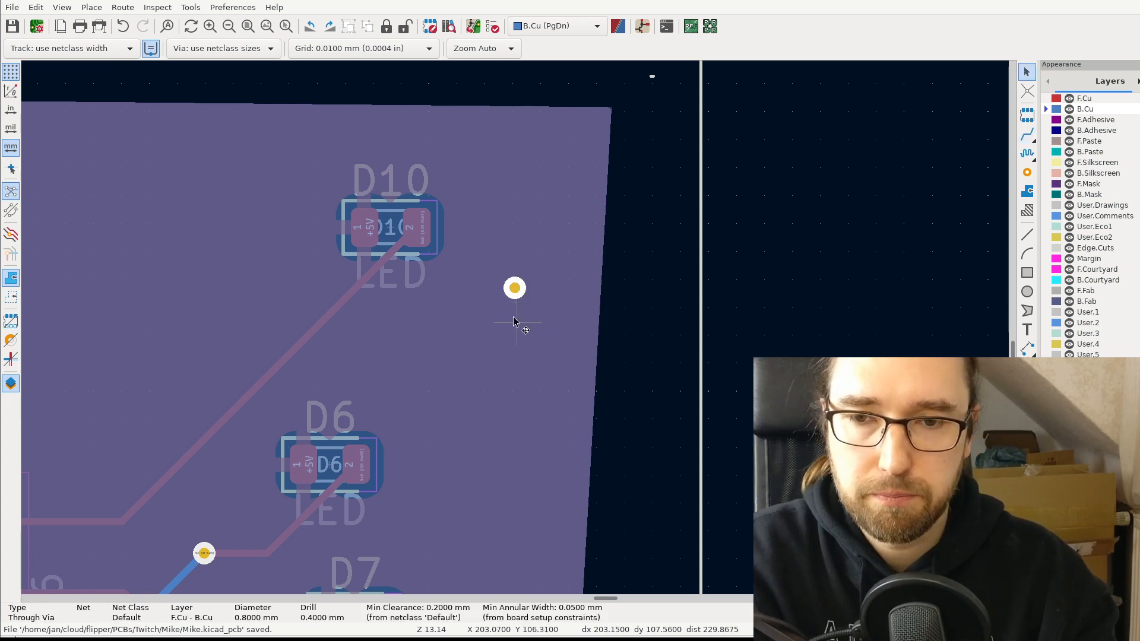
key(ctrl+d)
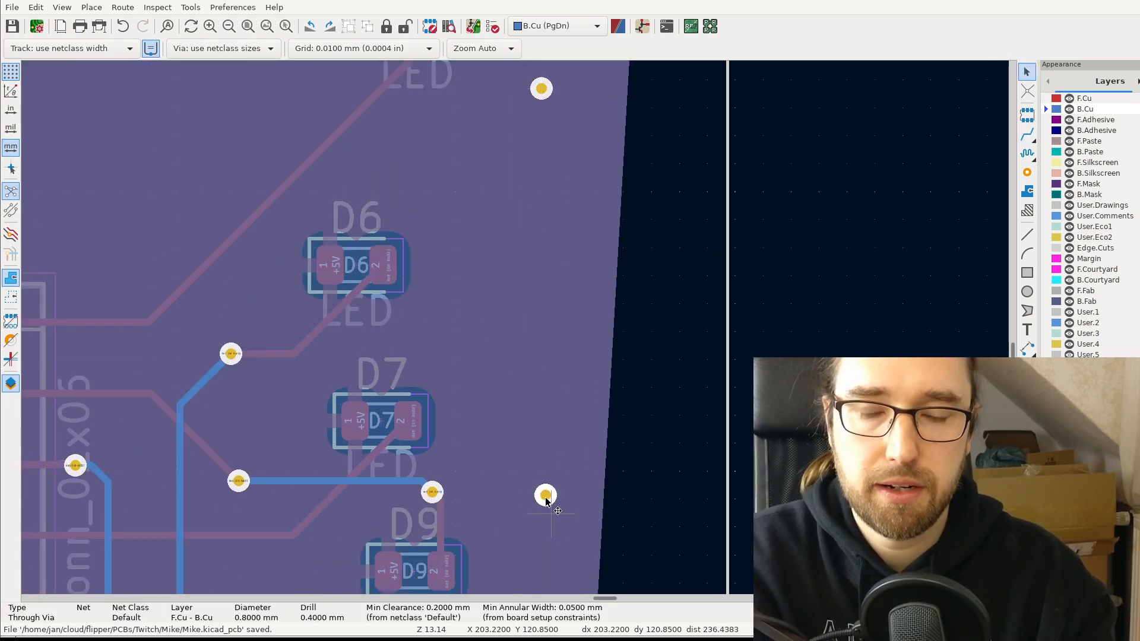
scroll(545, 496, down, 3)
click(503, 396)
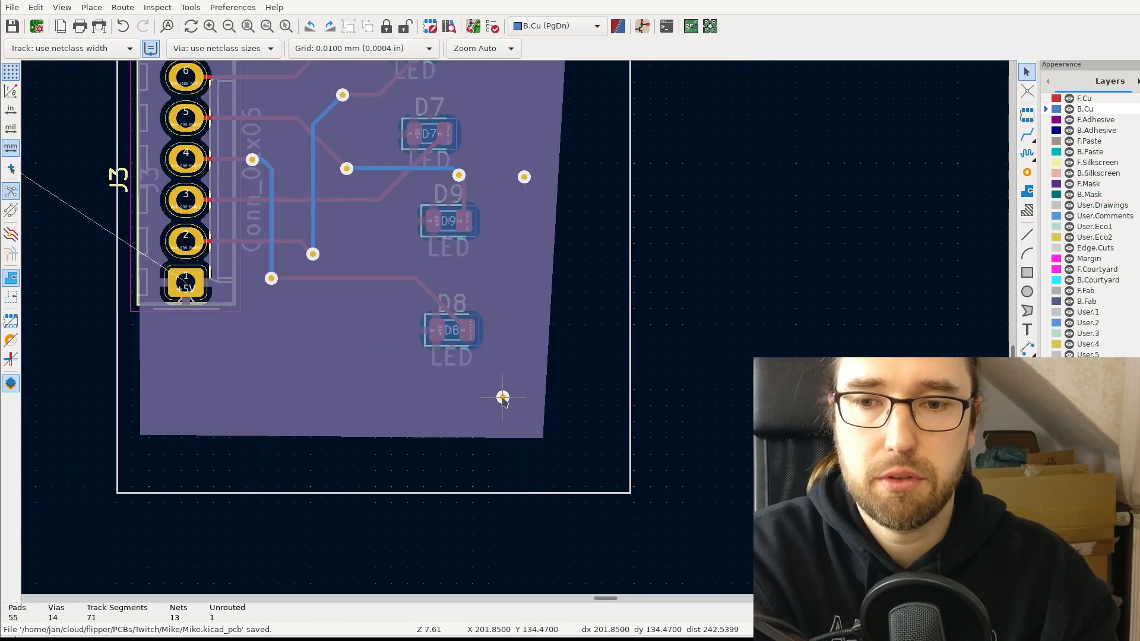
- Assign the via below D8 to net +5V with automatic via net updating turned off
double_click(502, 396)
click(686, 130)
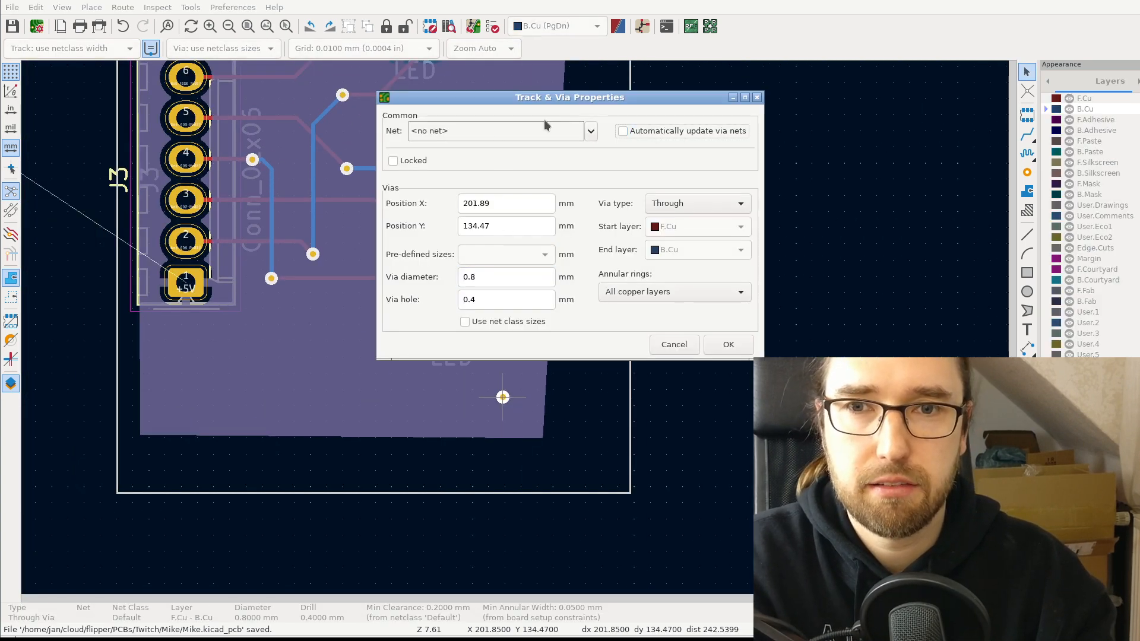
click(591, 130)
click(425, 195)
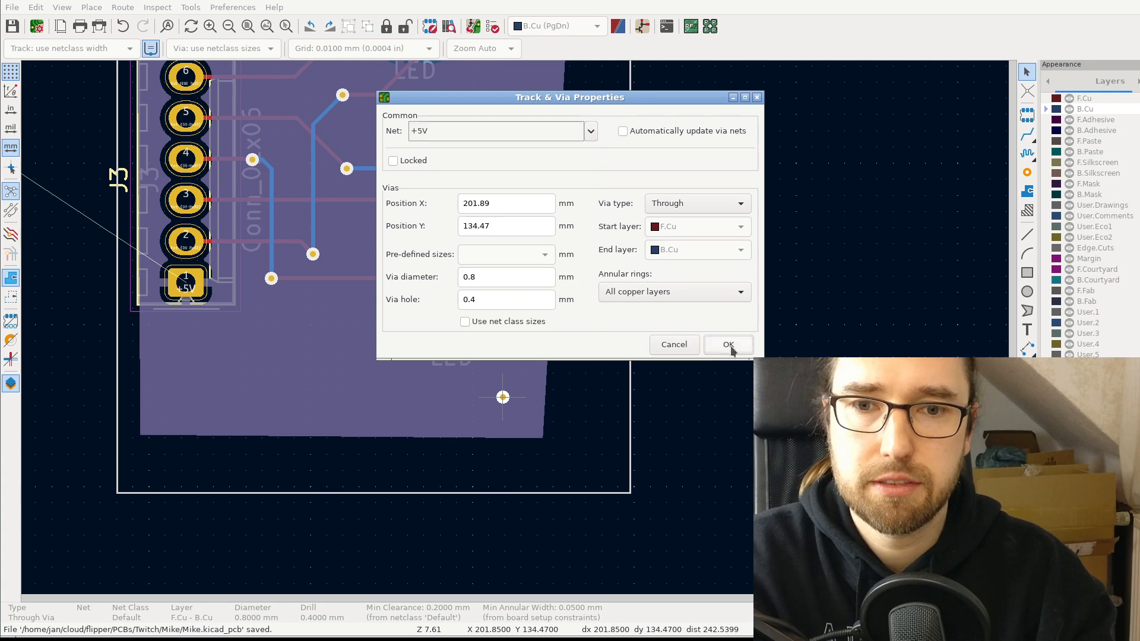
click(729, 345)
- Assign the via near D9 to net +5V with automatic via net updating turned off
double_click(524, 177)
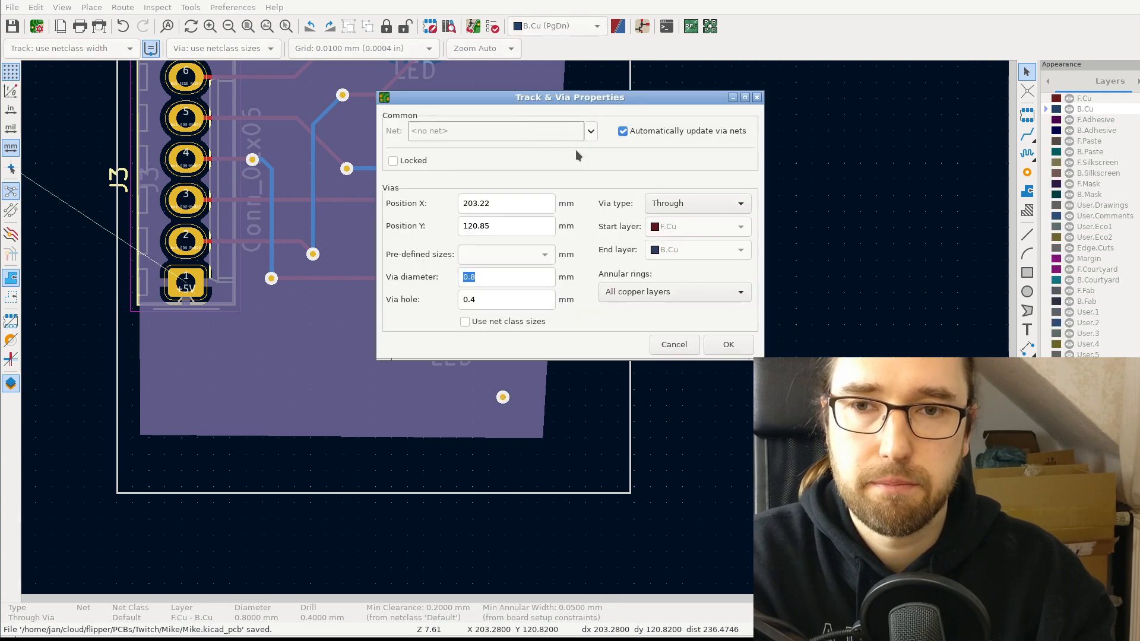
click(623, 131)
click(496, 132)
click(459, 190)
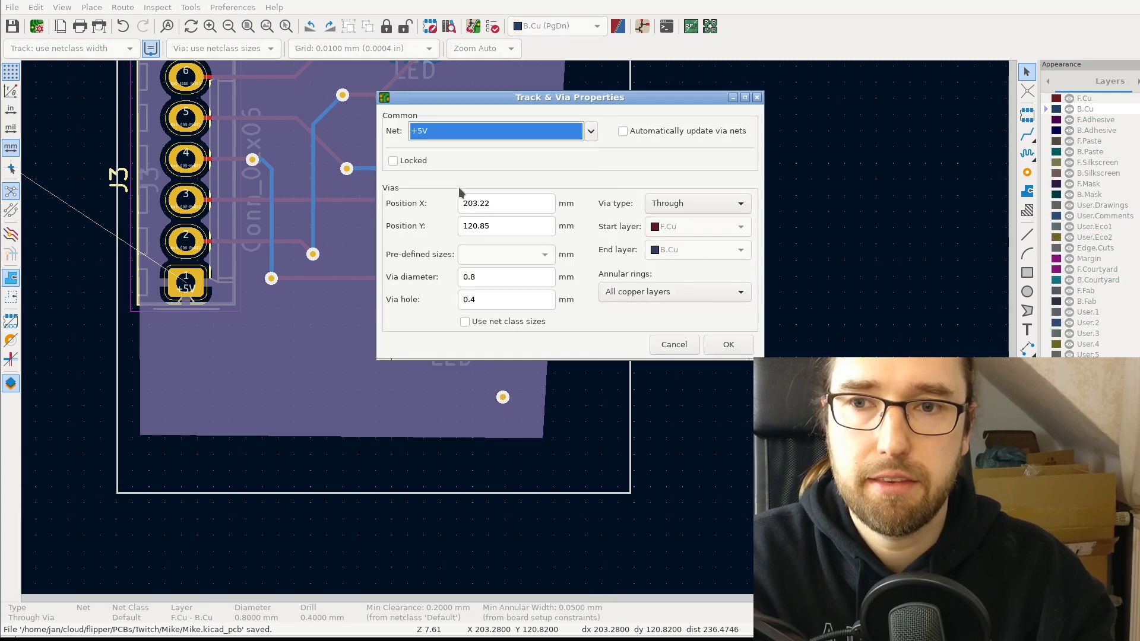
click(720, 345)
- Assign the via beside D10 to net +5V with automatic via net updating turned off
middle_drag(606, 216, 584, 459)
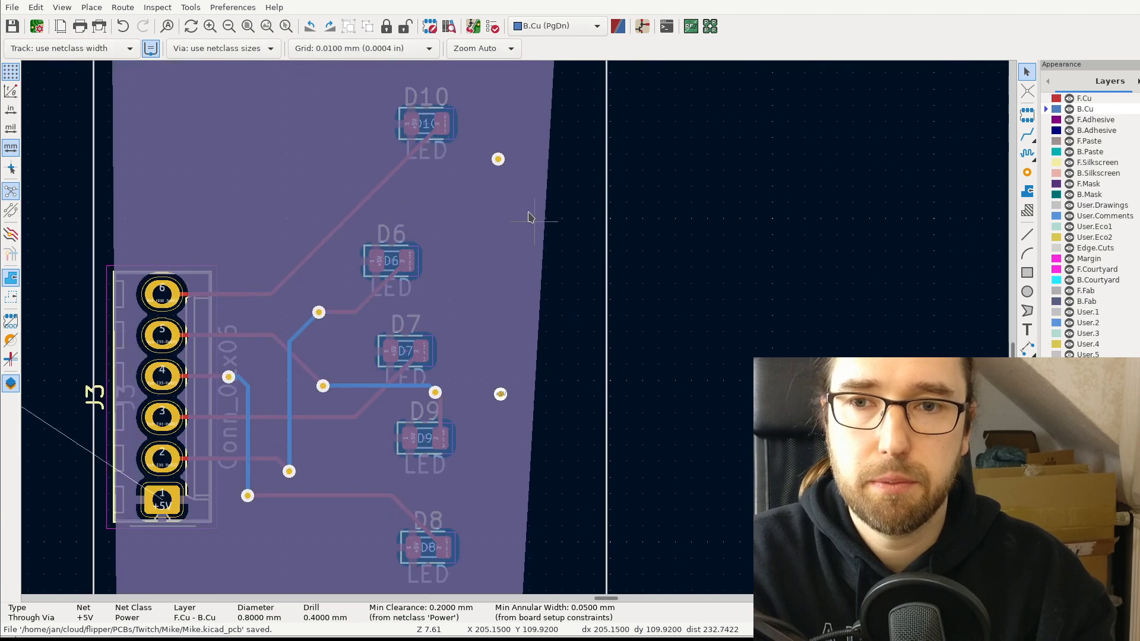
double_click(500, 158)
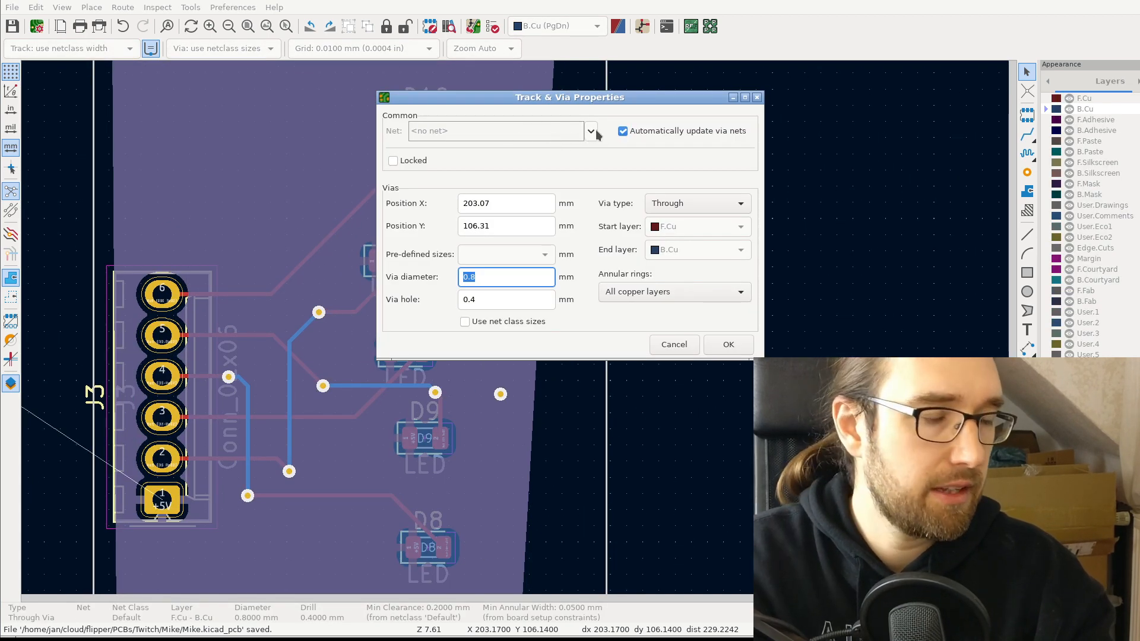
click(686, 131)
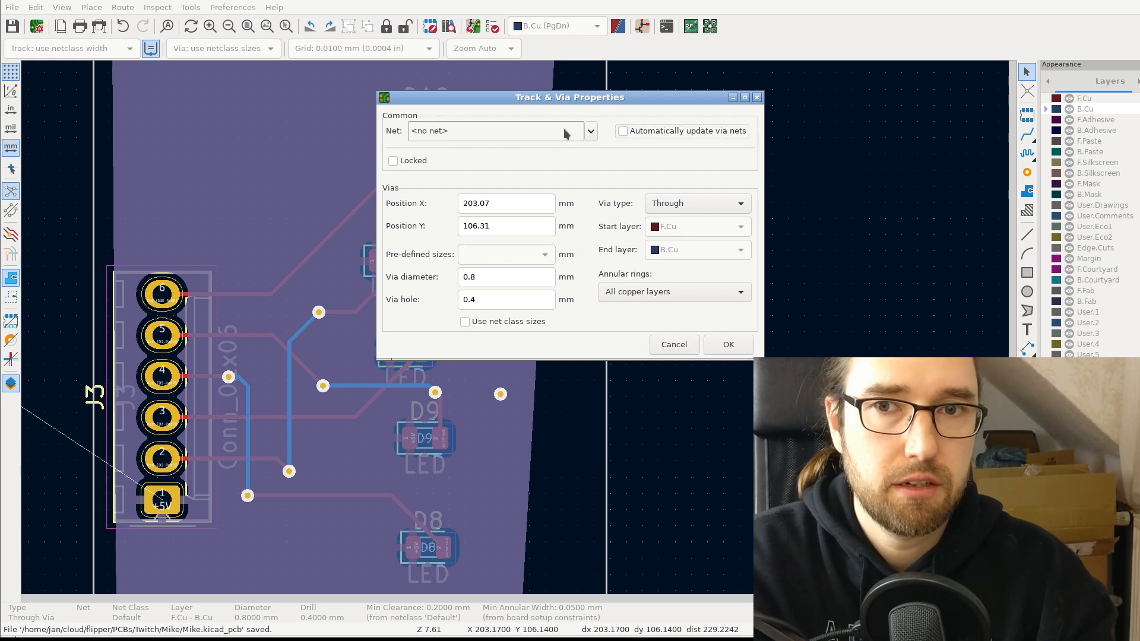
click(564, 131)
click(451, 194)
click(740, 345)
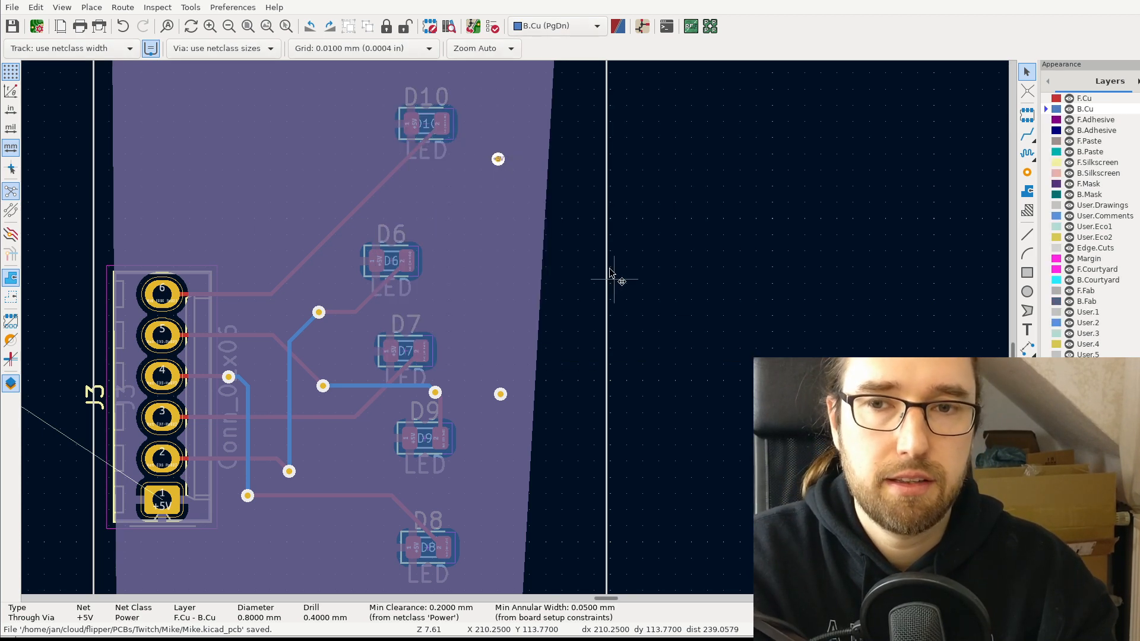
- Run DRC with warnings hidden, and review the Edge.Cuts violation and the unconnected item at J3 pad 1
click(492, 27)
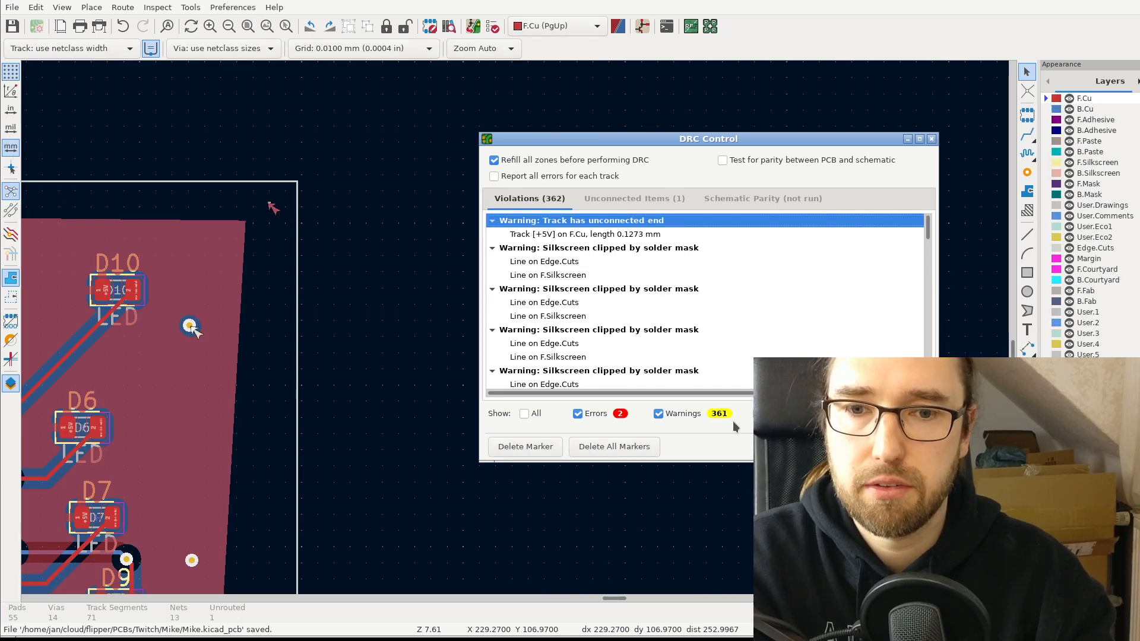
click(659, 414)
click(551, 235)
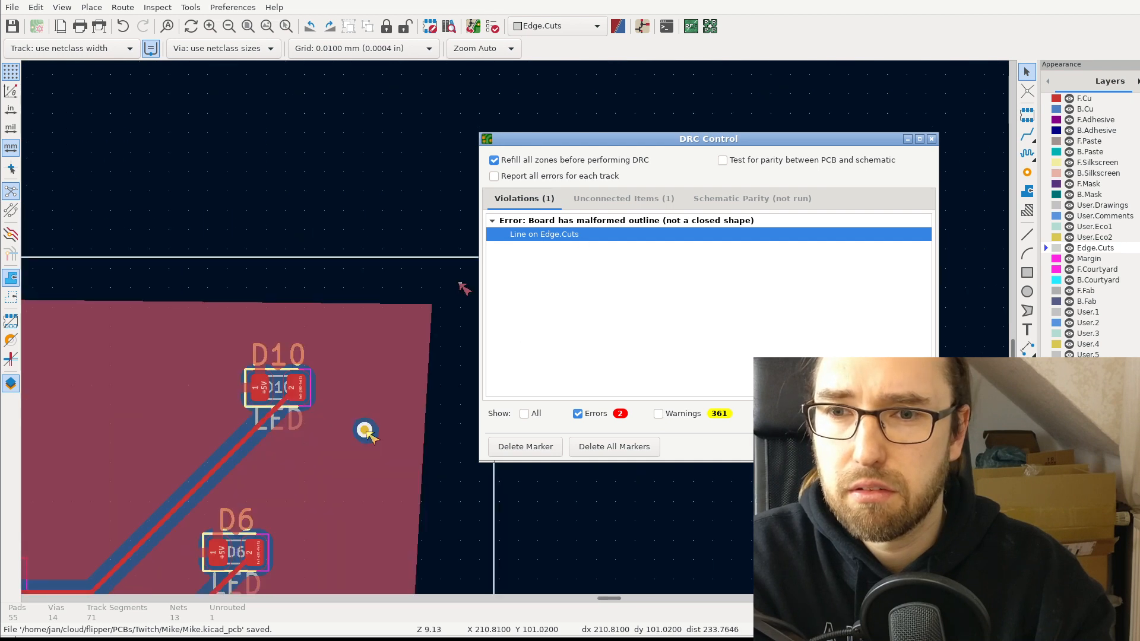
click(594, 199)
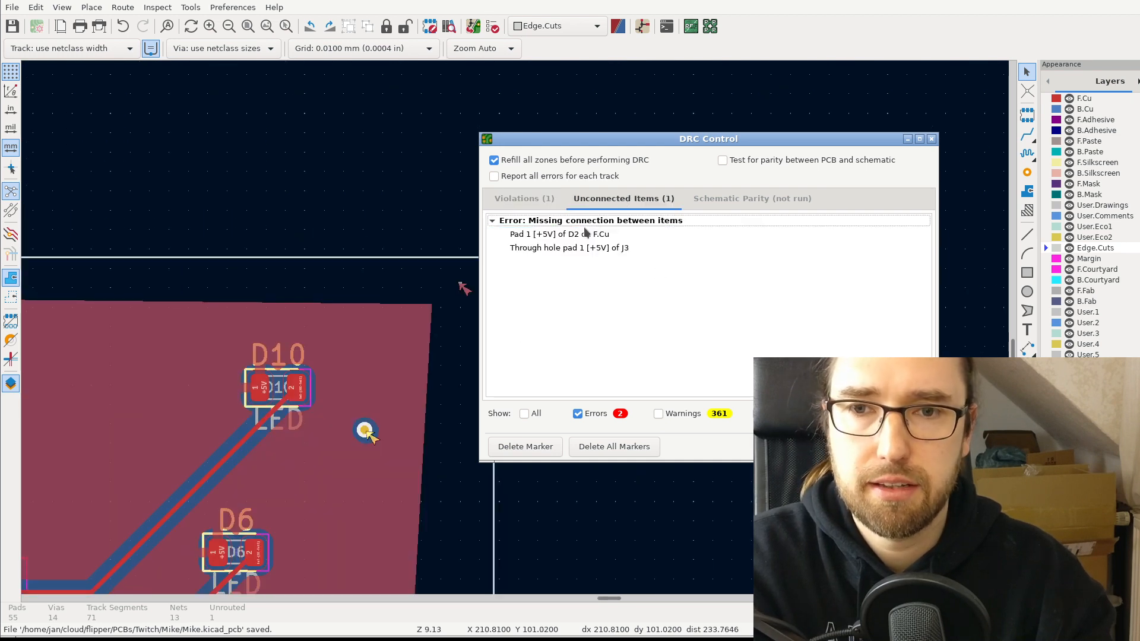
click(584, 247)
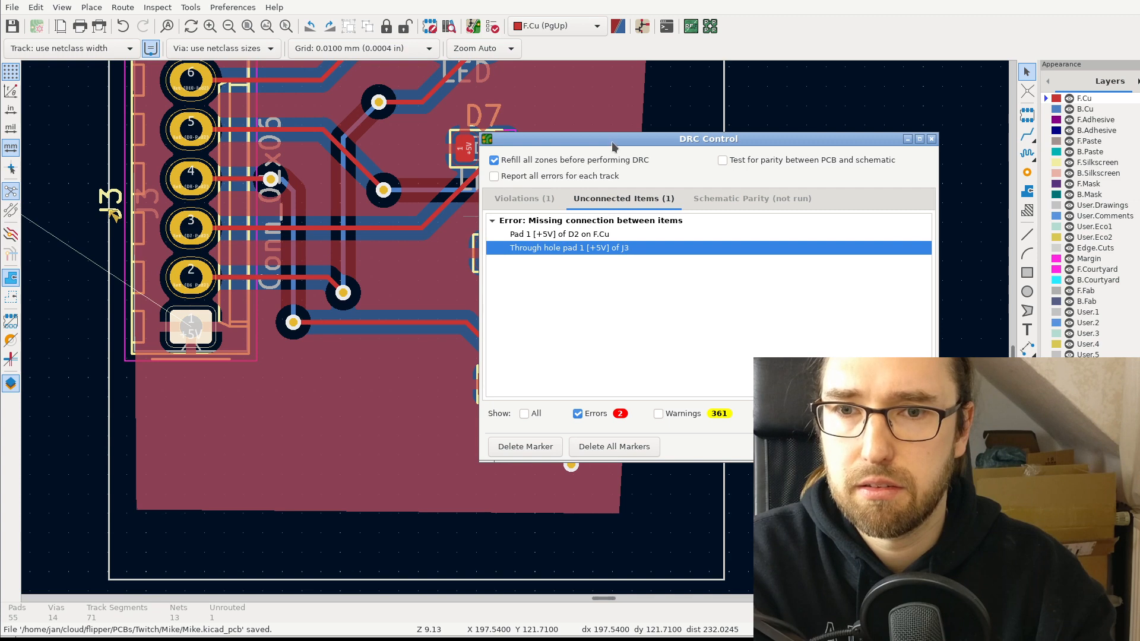
drag(613, 146, 646, 141)
click(861, 442)
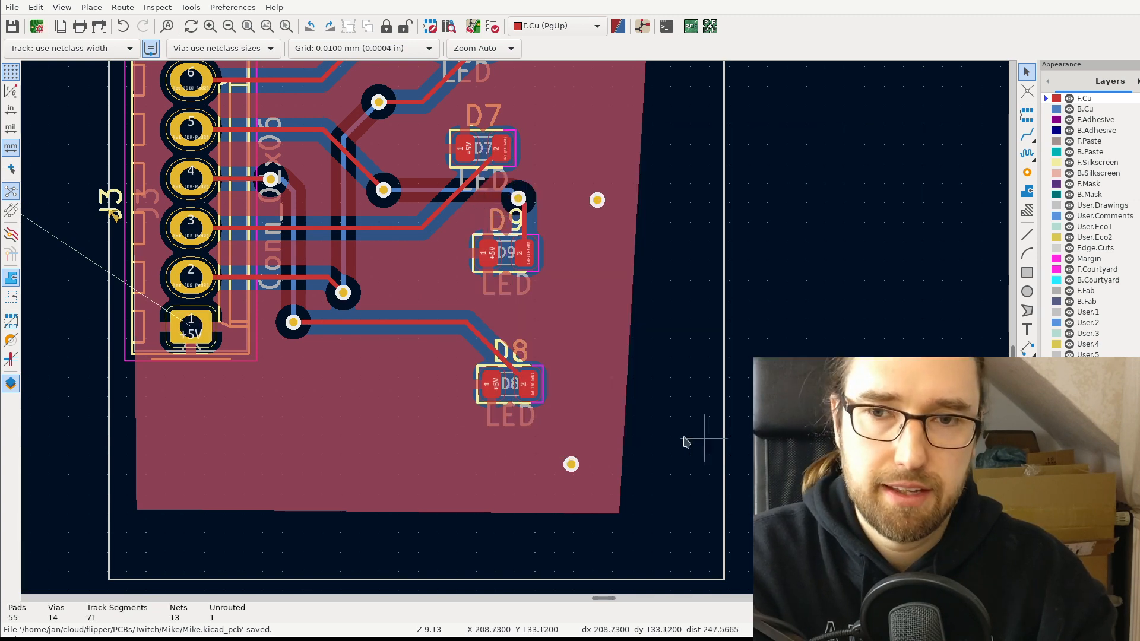
- Examine the J3 board section, checking the +5V via beside D10 and the ratsnest line from J3 pad 1 to the LED ring
scroll(338, 427, down, 3)
middle_drag(506, 308, 593, 395)
scroll(569, 394, down, 4)
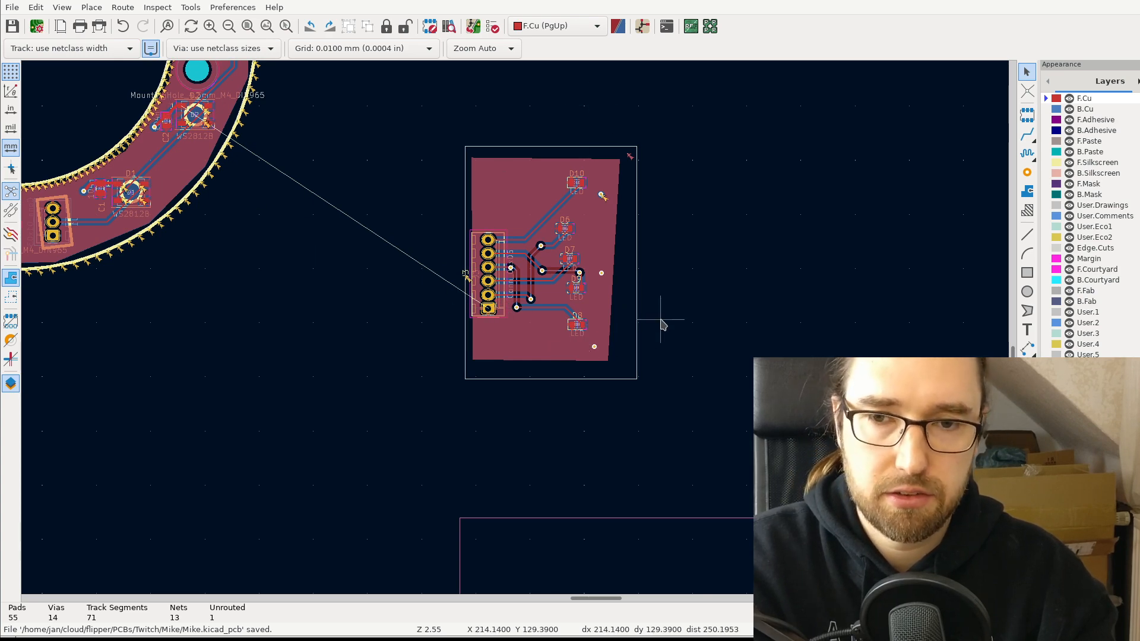
middle_drag(660, 325, 671, 348)
scroll(672, 348, up, 5)
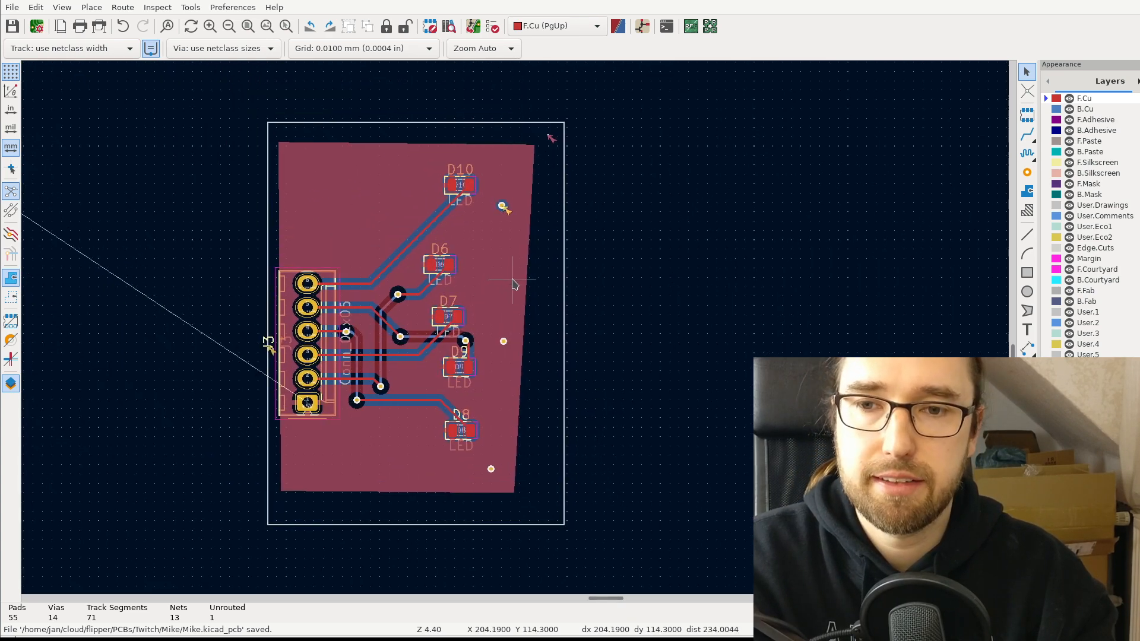
click(493, 175)
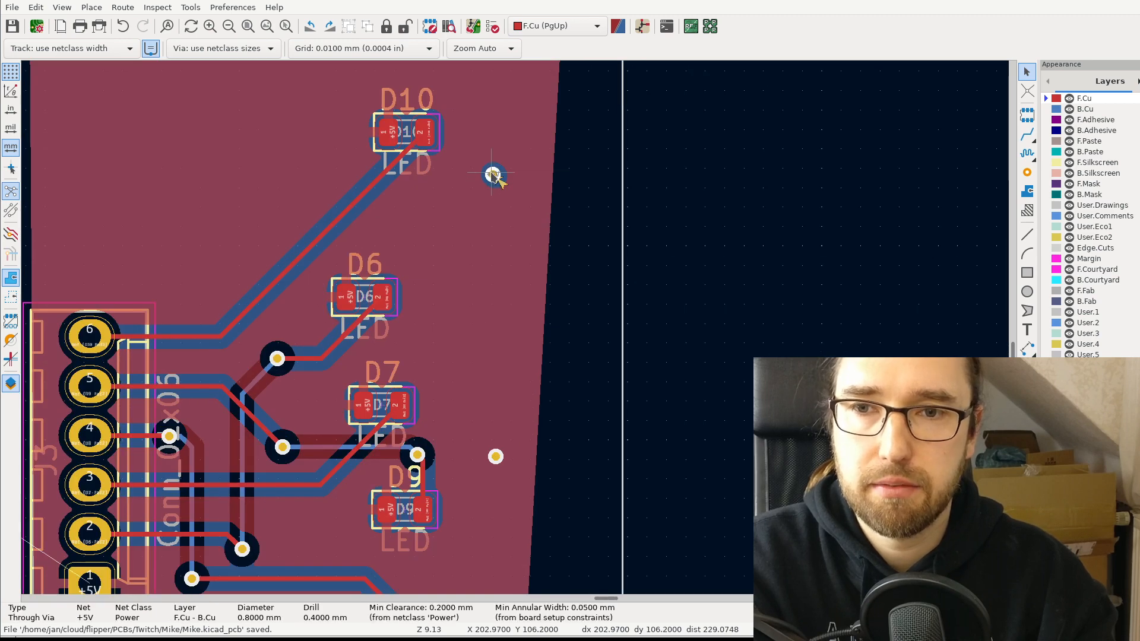
click(491, 173)
click(537, 152)
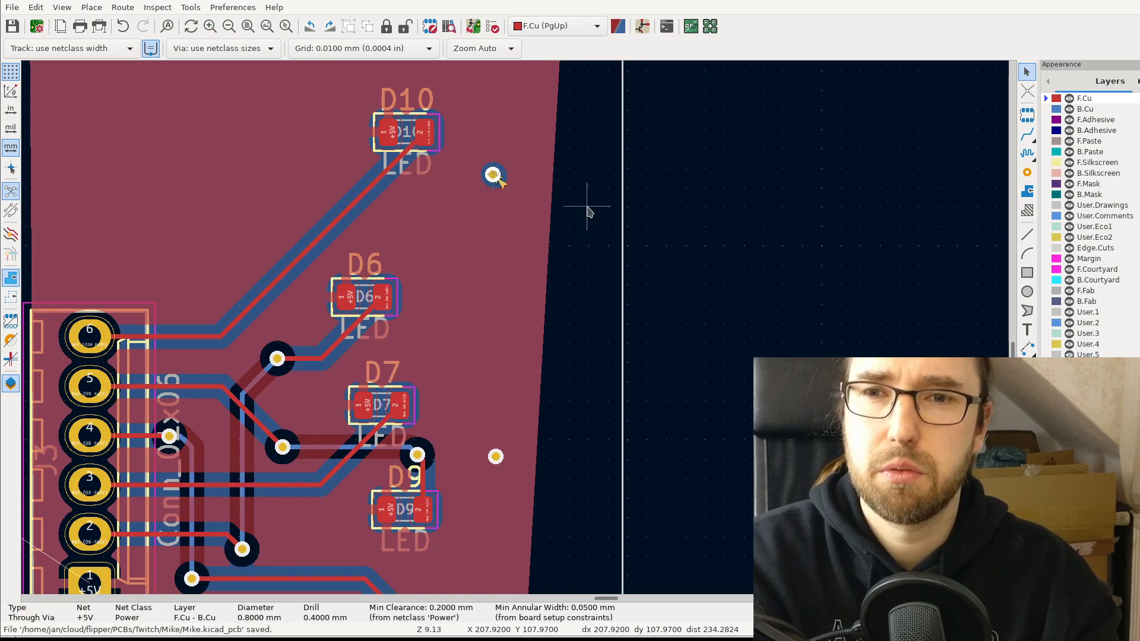
scroll(588, 207, up, 1)
click(478, 341)
scroll(429, 377, up, 3)
scroll(518, 309, down, 2)
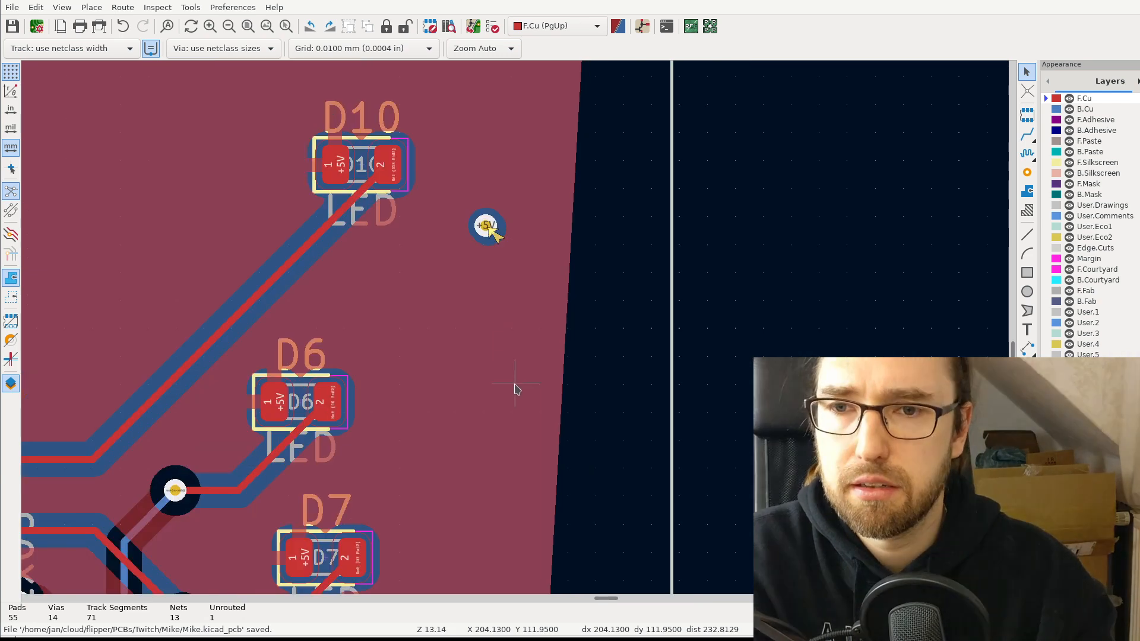
mouse_move(515, 384)
middle_down()
mouse_move(528, 173)
mouse_move(512, 372)
middle_up()
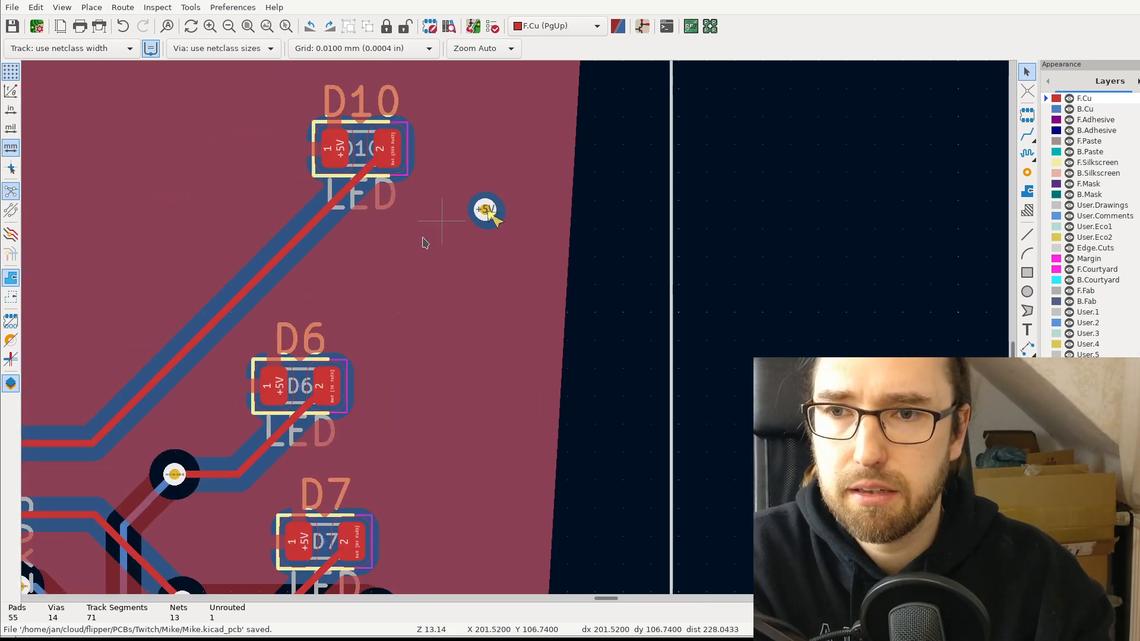
middle_drag(385, 317, 678, 112)
middle_drag(455, 338, 539, 155)
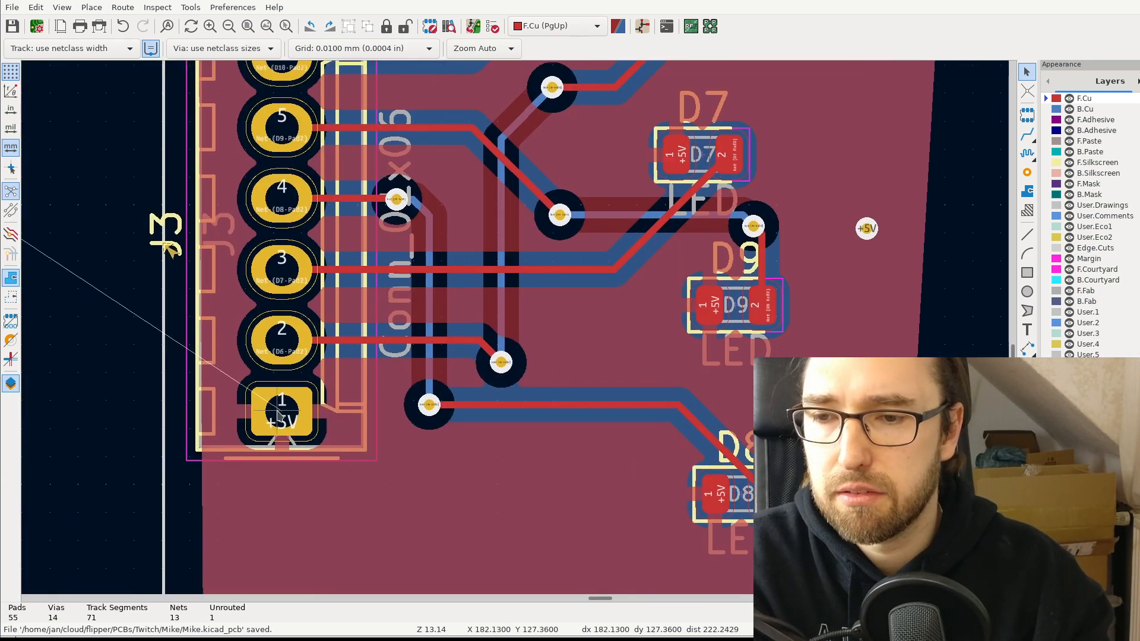
scroll(323, 402, down, 5)
middle_drag(460, 247, 656, 362)
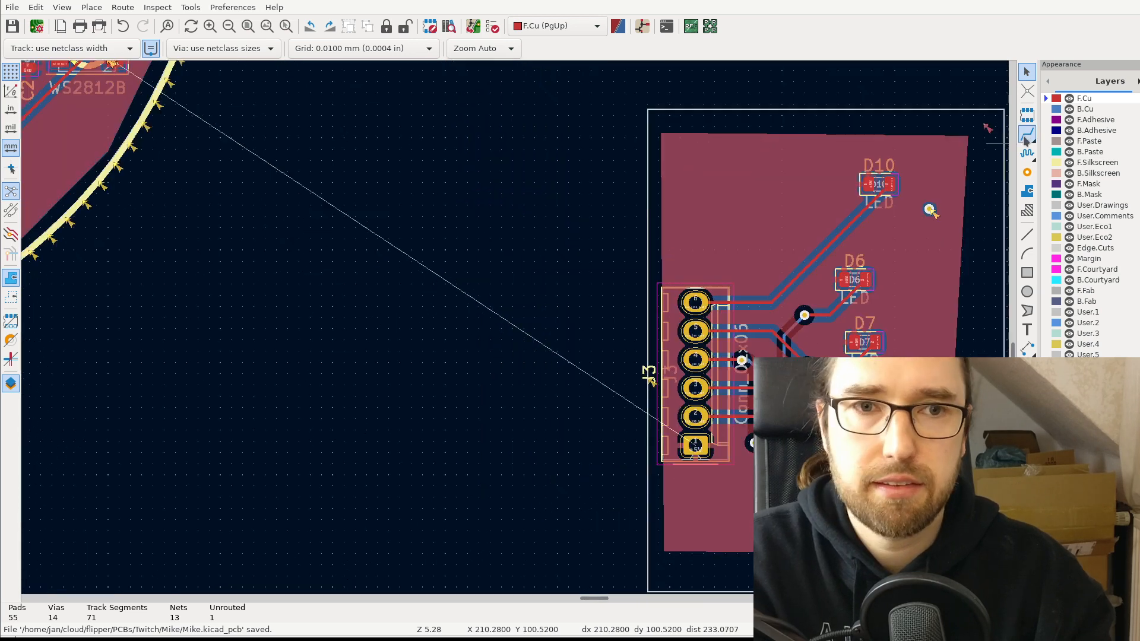
click(1026, 136)
middle_drag(270, 181, 498, 405)
scroll(577, 528, down, 3)
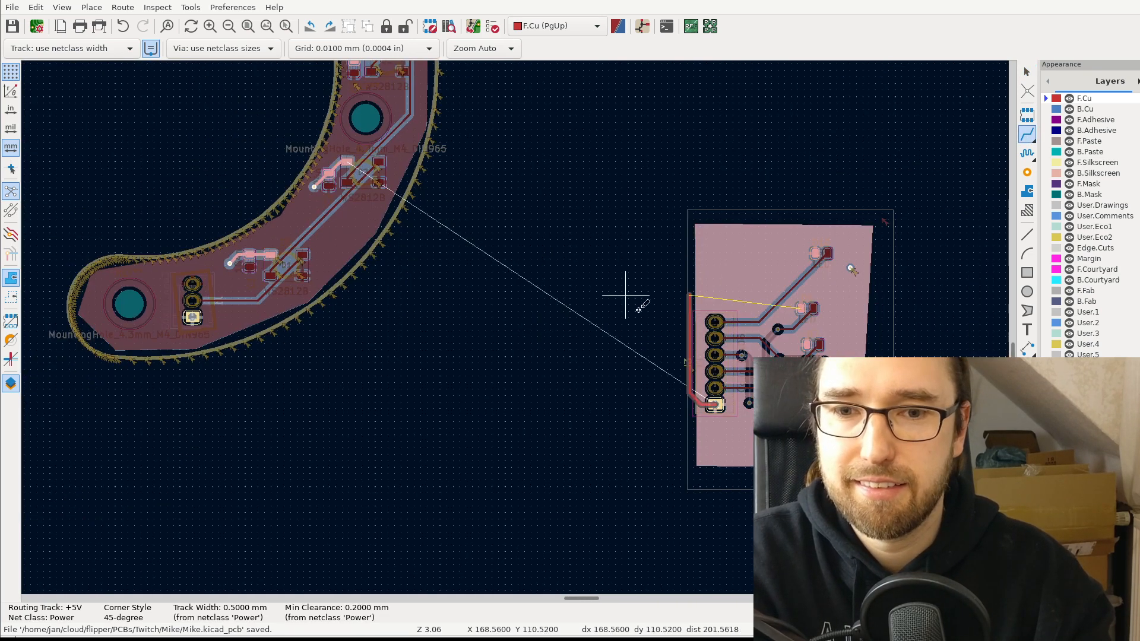
scroll(713, 320, up, 4)
middle_drag(442, 439, 404, 503)
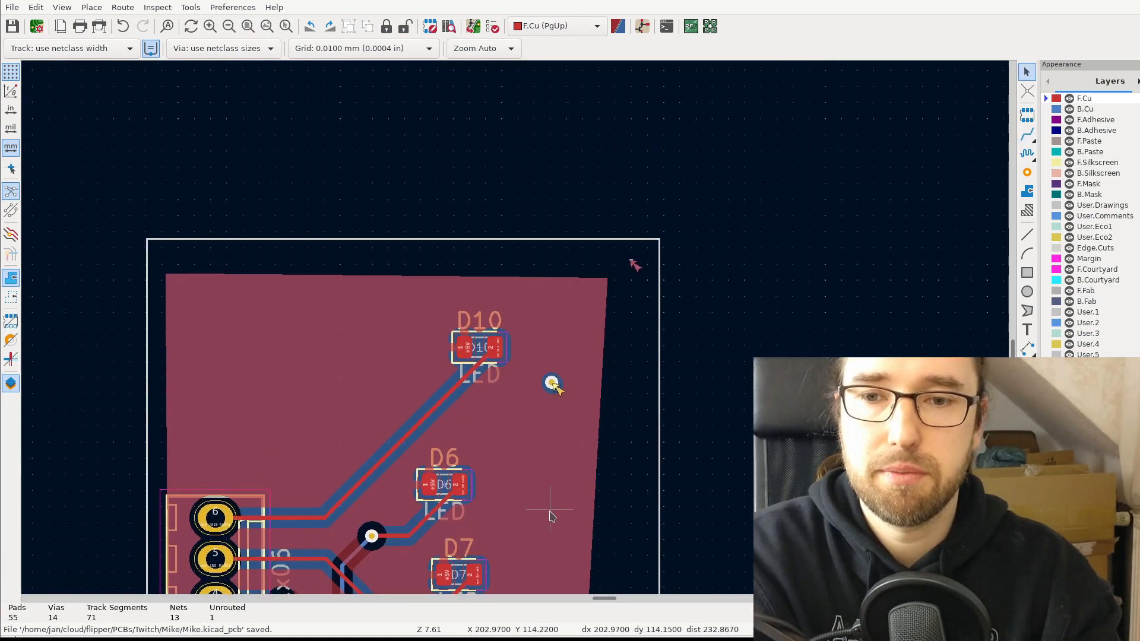
- Turn automatic via net updating back on for the +5V via beside D10
middle_drag(555, 450, 501, 143)
scroll(516, 329, up, 4)
key(Escape)
scroll(492, 319, up, 2)
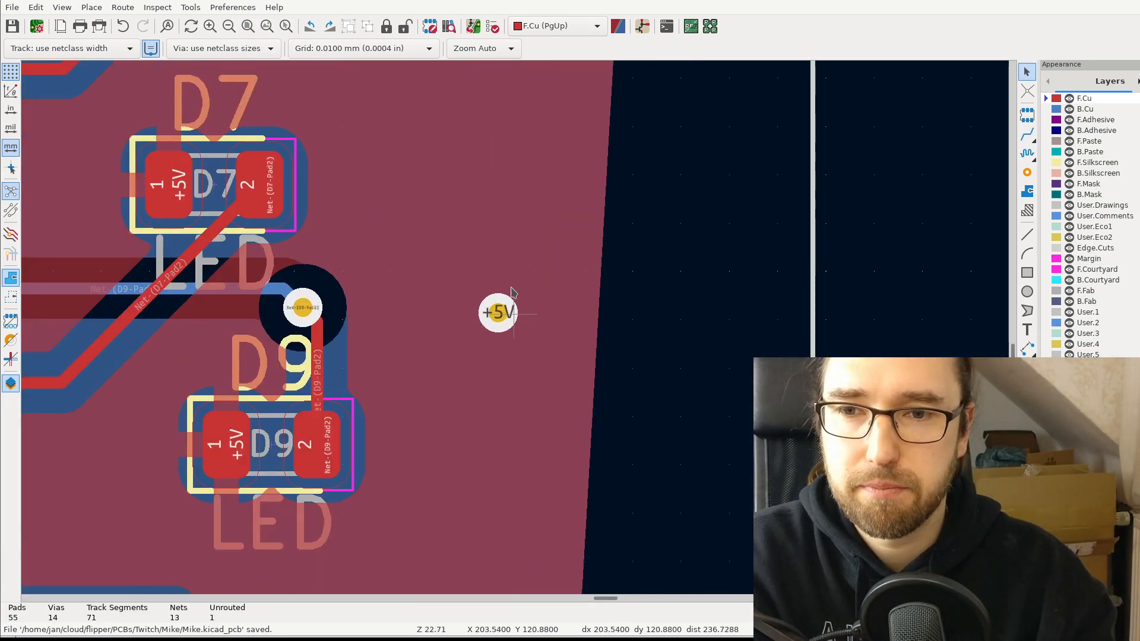
shift+scroll(505, 315, up, 3)
scroll(514, 331, down, 3)
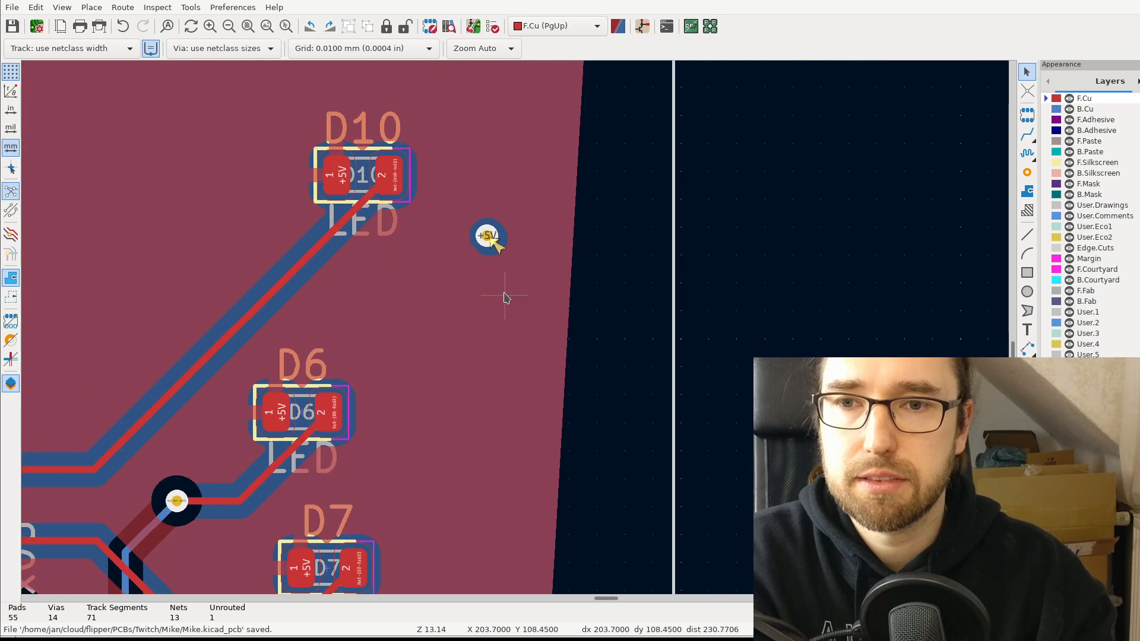
double_click(484, 235)
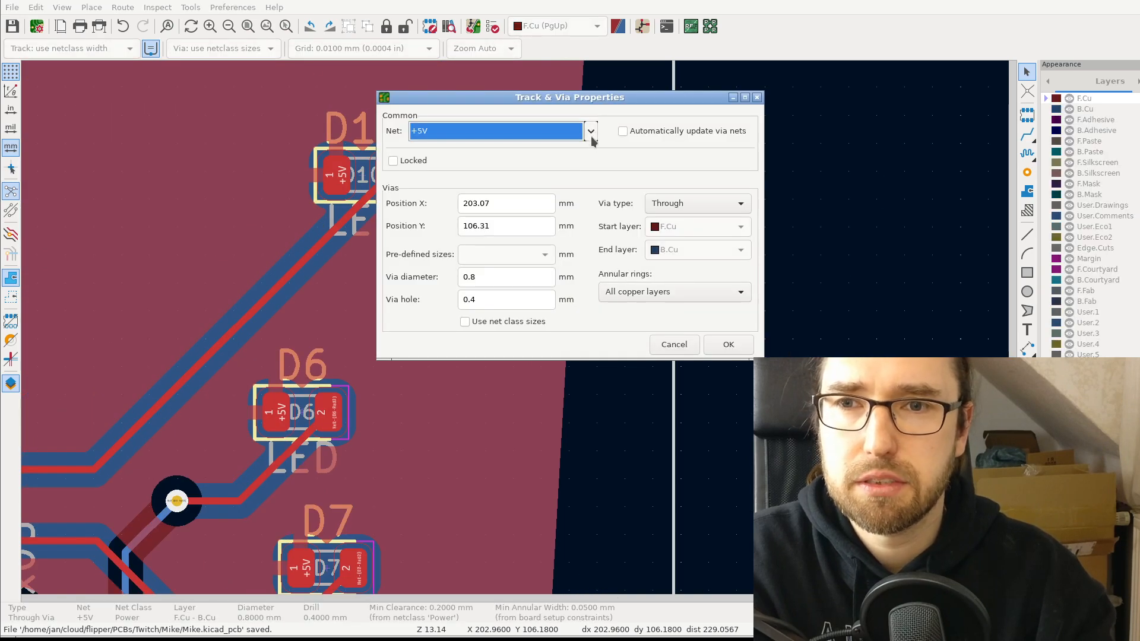
click(636, 132)
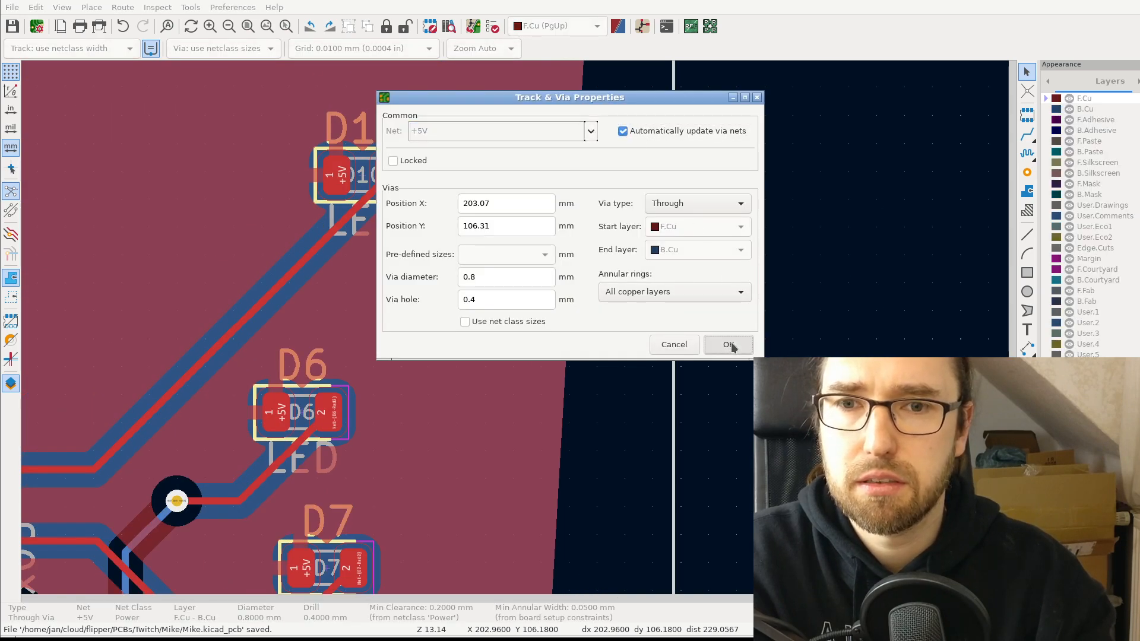
click(729, 343)
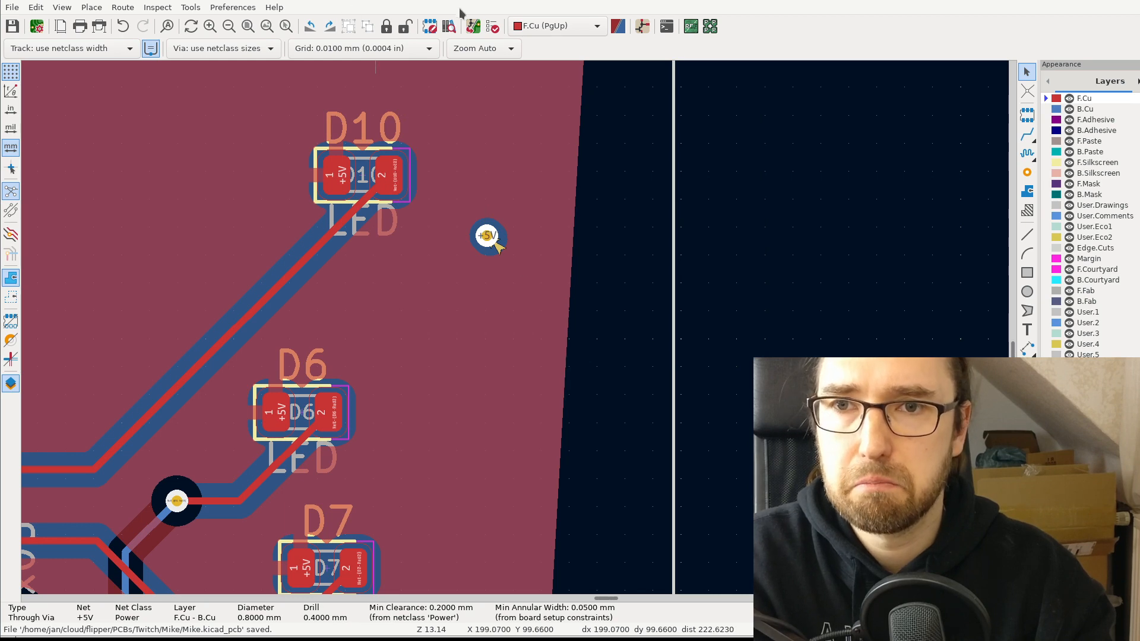
- Rerun DRC, locate both ends of the missing +5V connection at D2 and J3 pad 1, and delete all markers
click(493, 26)
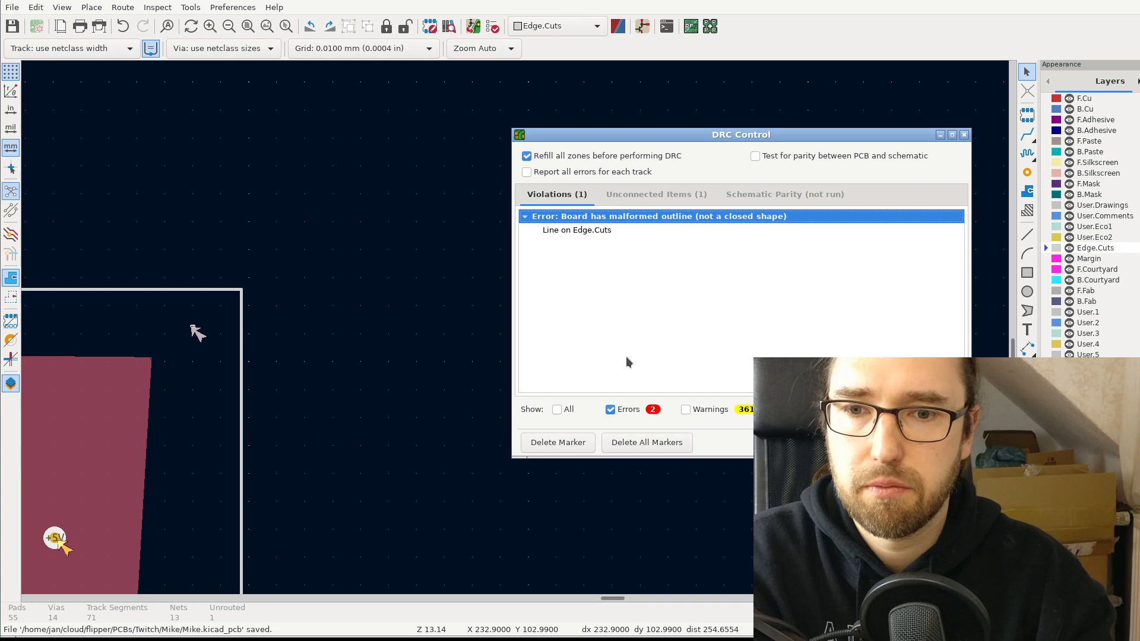
click(628, 197)
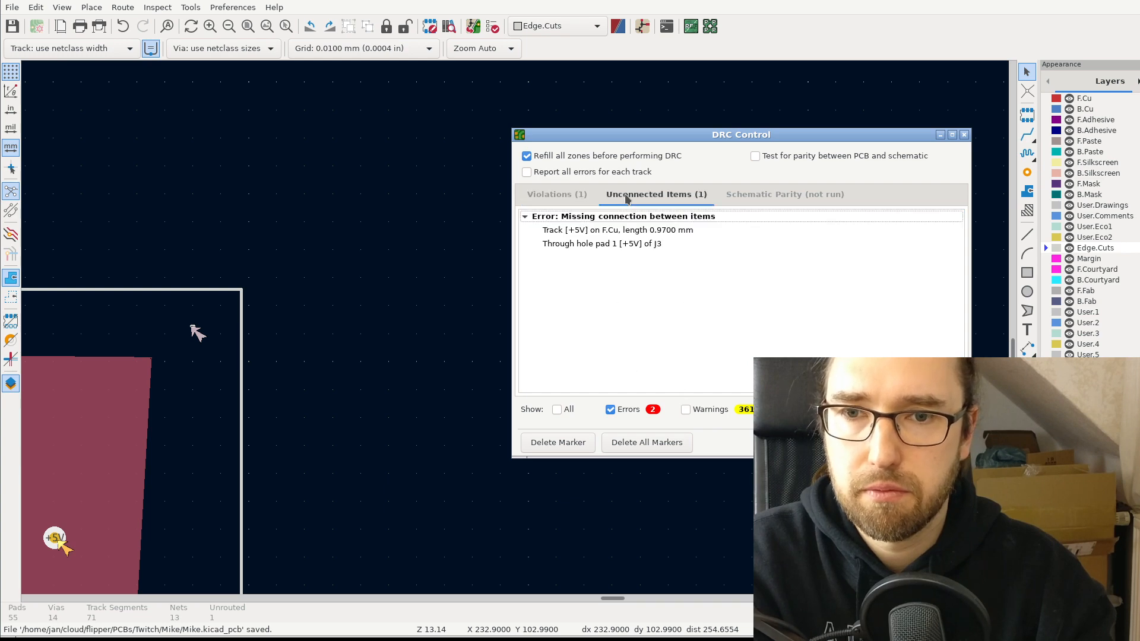
click(606, 235)
click(599, 243)
click(606, 235)
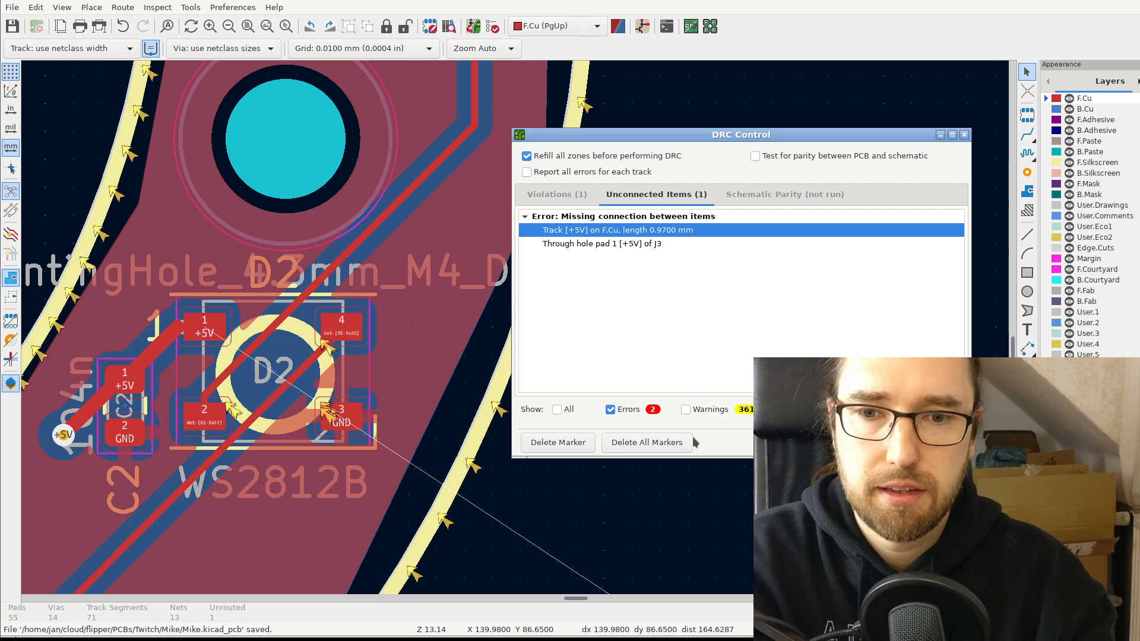
click(647, 442)
key(Escape)
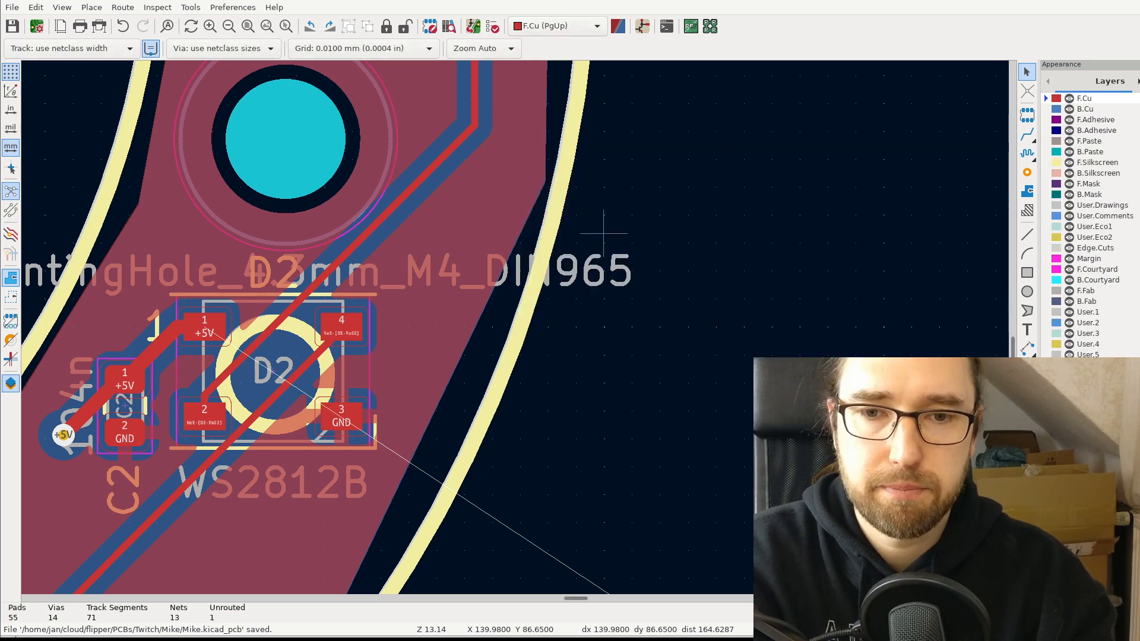
- Examine the +5V vias beside D10 and D9 and the surrounding tracks on the J3 board section
scroll(604, 233, down, 3)
middle_drag(517, 361, 198, 162)
scroll(801, 273, up, 3)
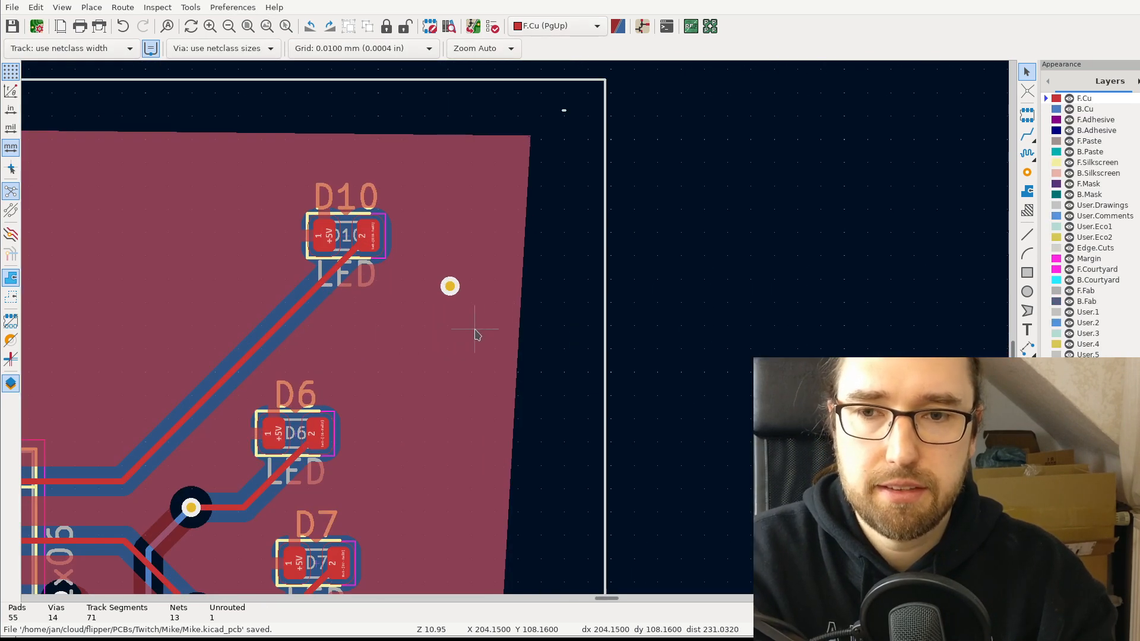
scroll(475, 336, up, 2)
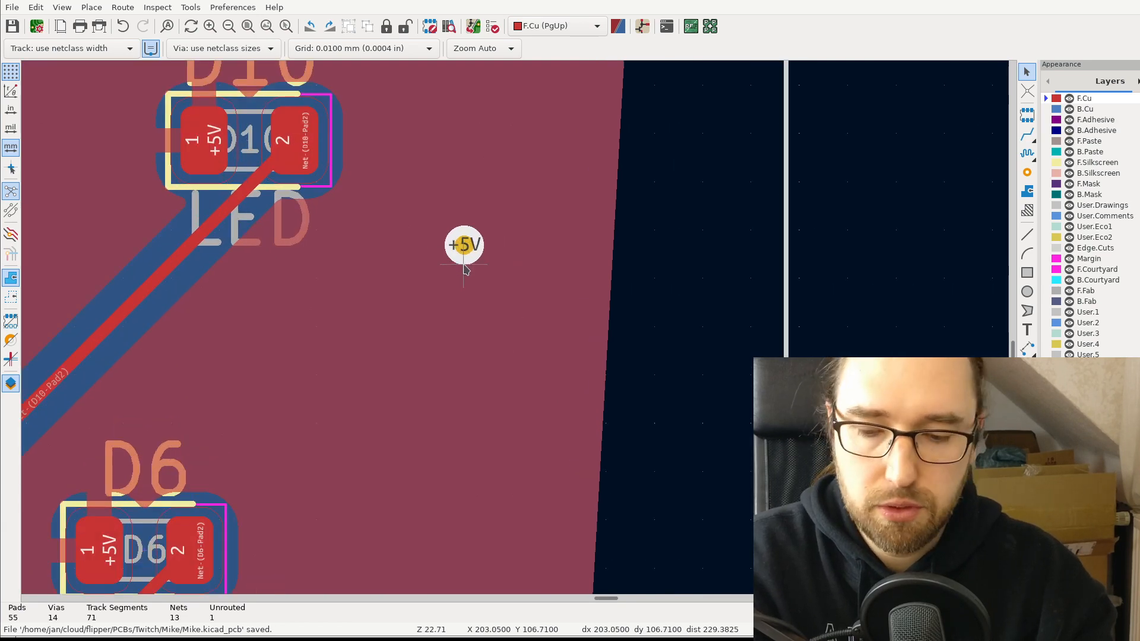
middle_drag(423, 390, 430, 127)
middle_drag(449, 406, 506, 24)
middle_drag(463, 434, 514, 330)
scroll(514, 331, down, 3)
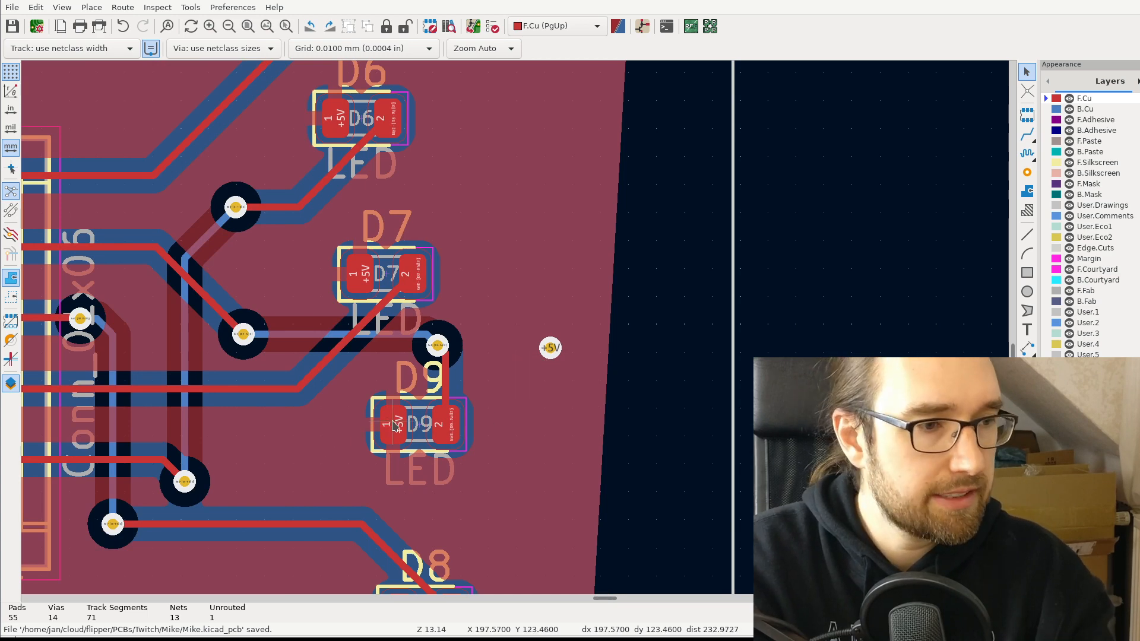
- Examine the J3 board section in 3D from the front, the back and tilted angles, checking the LEDs, tracks and +5V vias
key(alt+3)
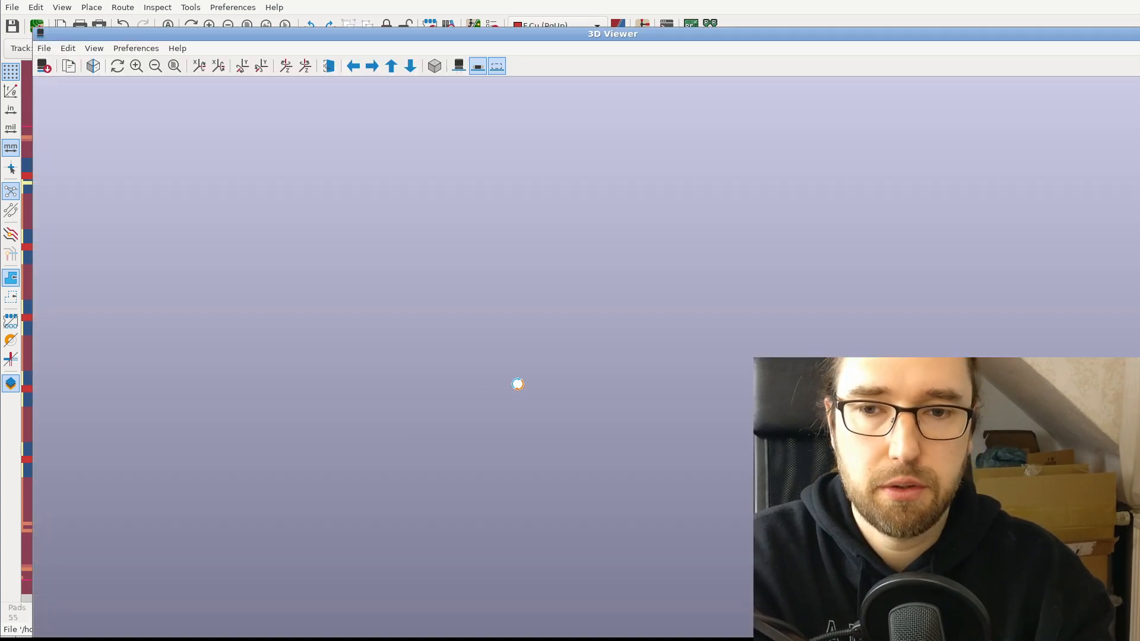
scroll(733, 348, up, 5)
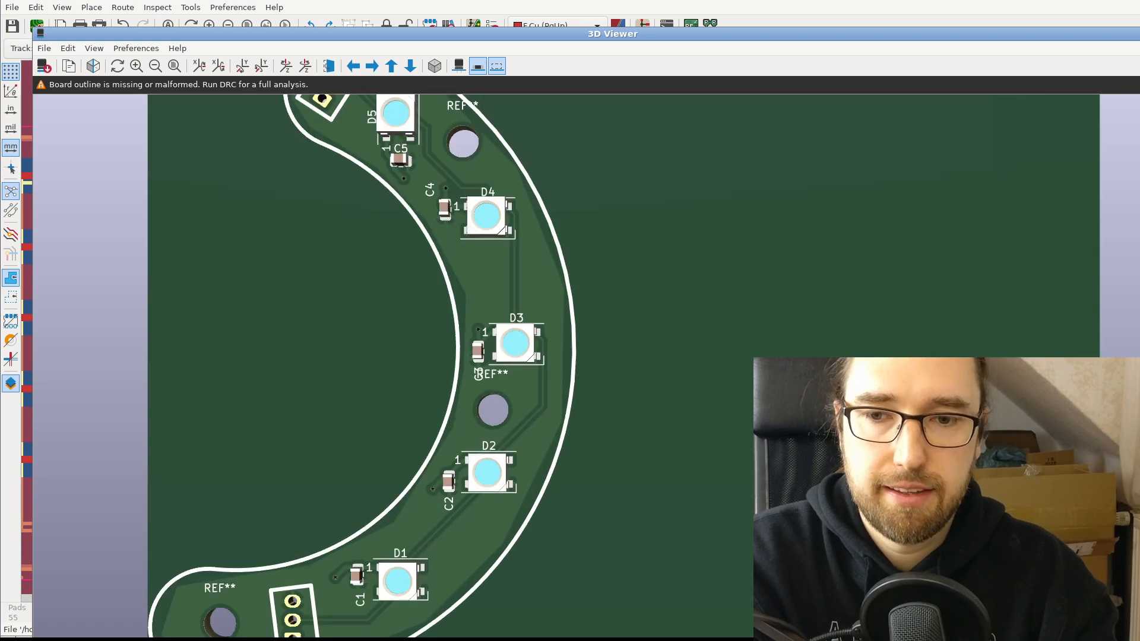
scroll(733, 348, up, 2)
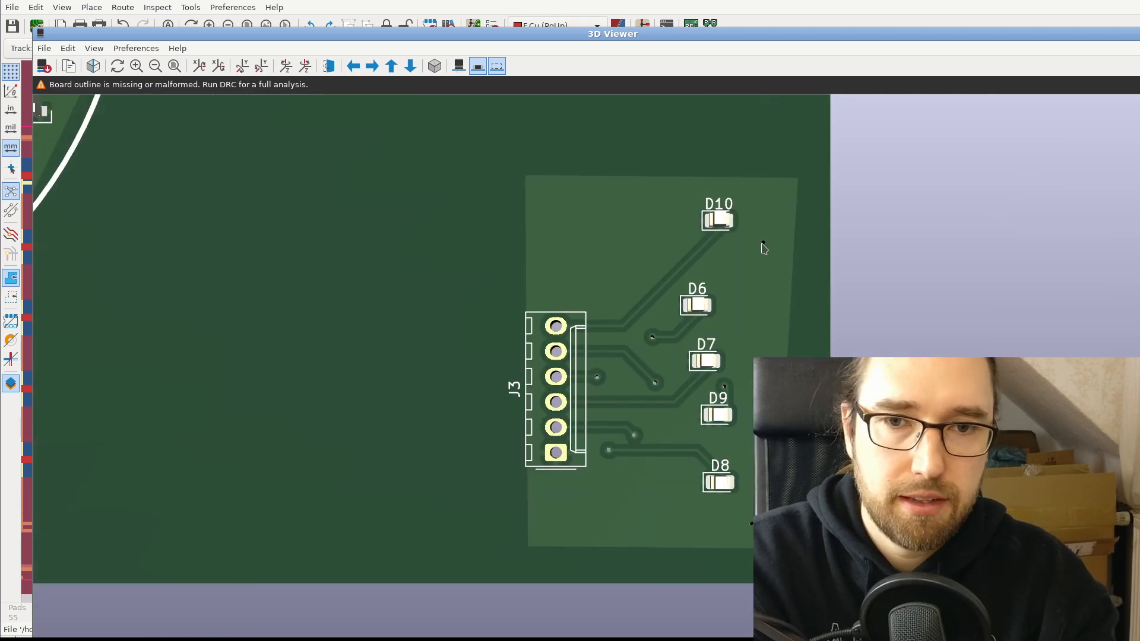
drag(788, 294, 431, 297)
drag(440, 254, 660, 424)
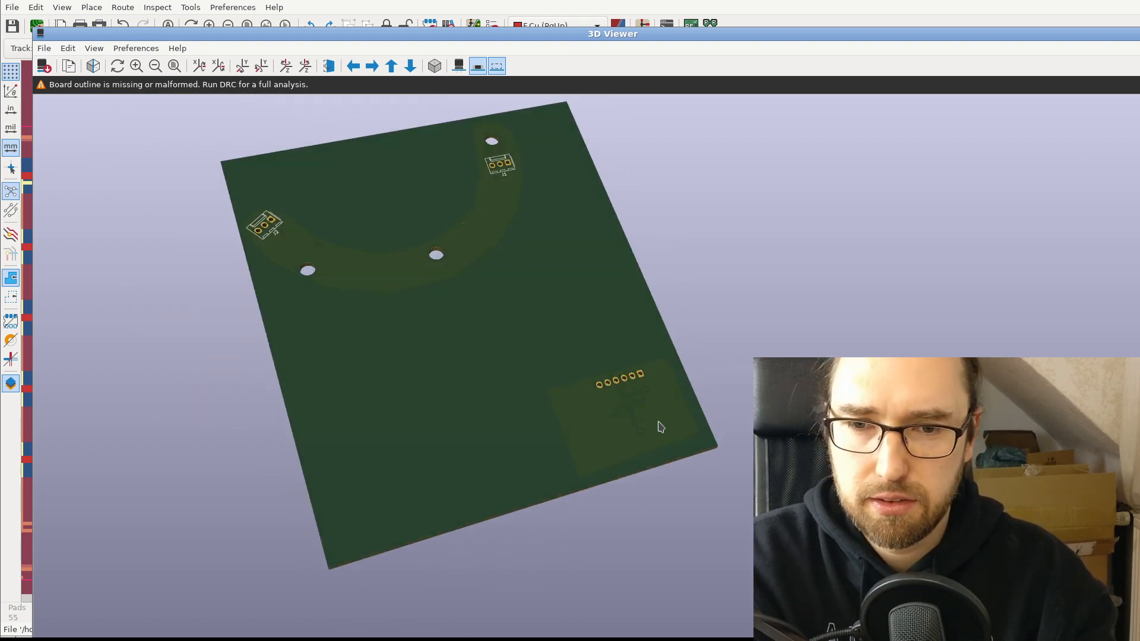
scroll(667, 410, up, 3)
scroll(679, 450, up, 2)
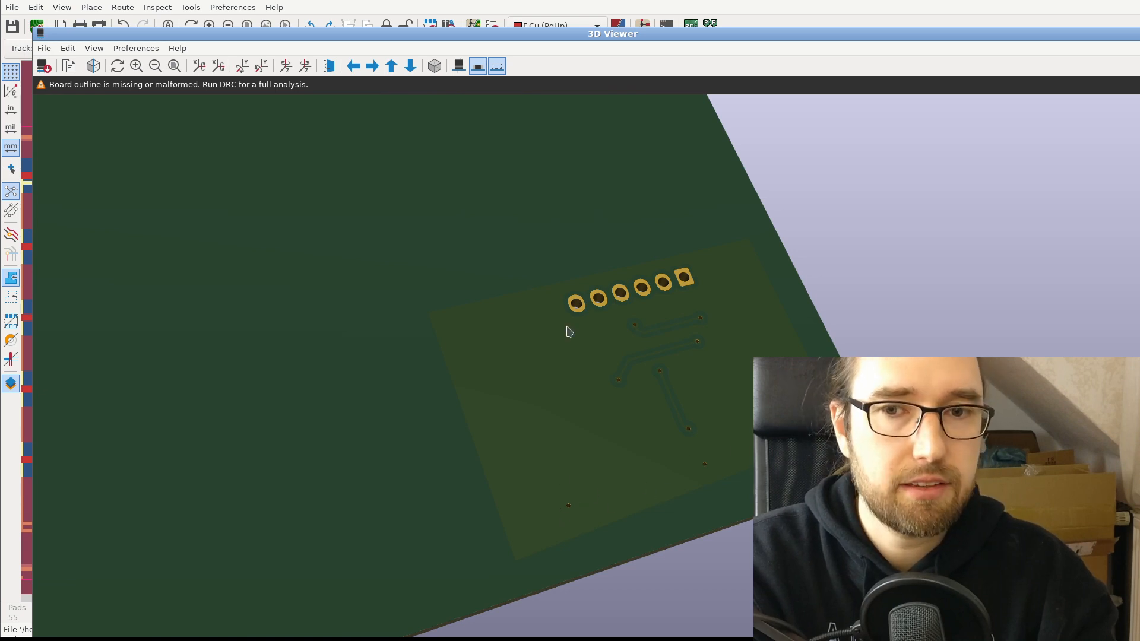
drag(567, 331, 617, 369)
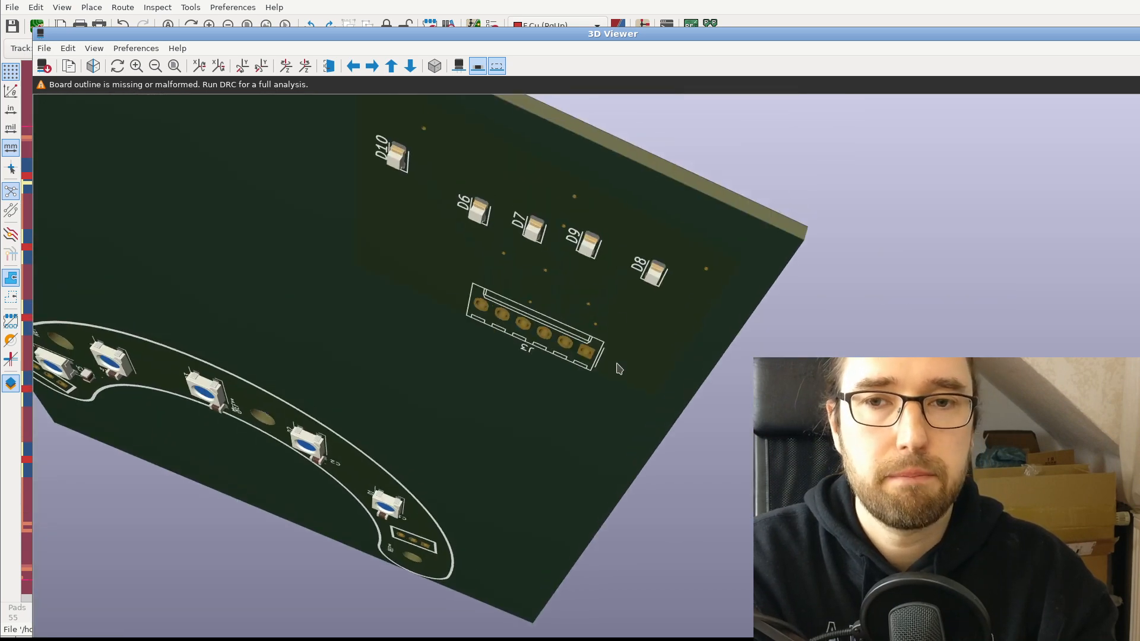
drag(609, 217, 757, 192)
scroll(585, 398, up, 4)
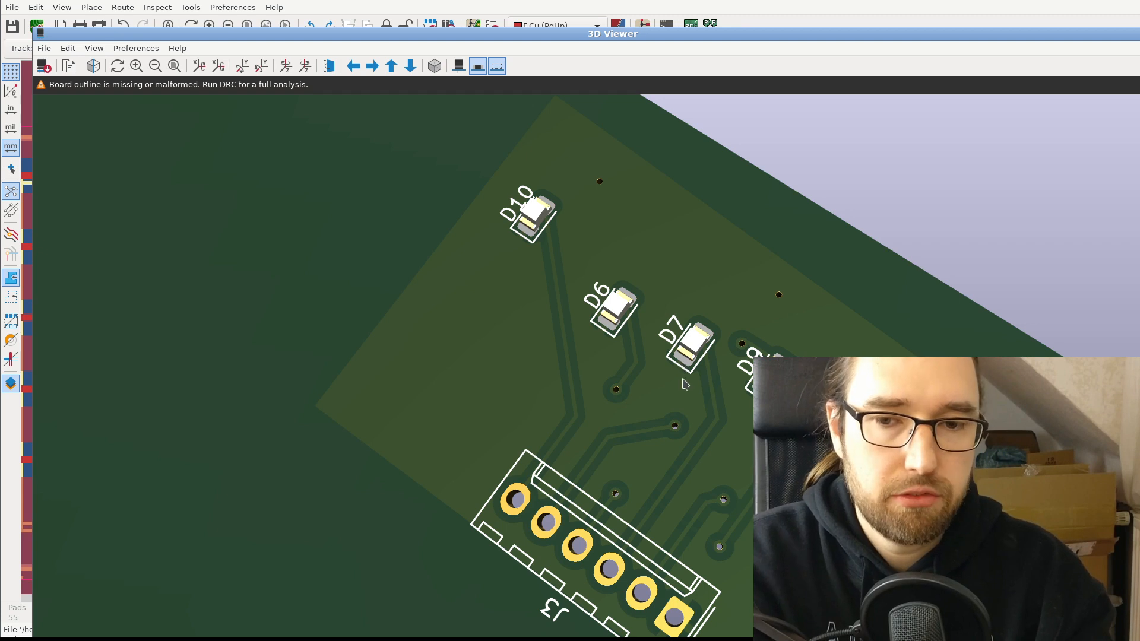
scroll(681, 422, down, 2)
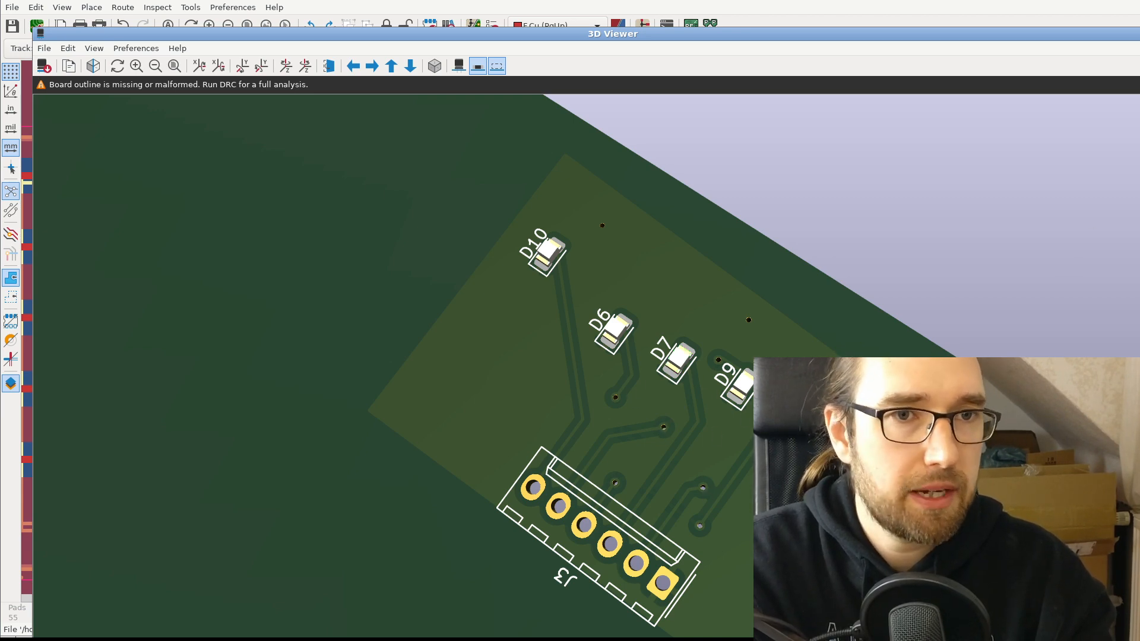
key(alt+F4)
- Examine the routing of J3 and LEDs D6 to D10, and the ratsnest line between J3 pad 1 and D2
middle_drag(580, 471, 668, 398)
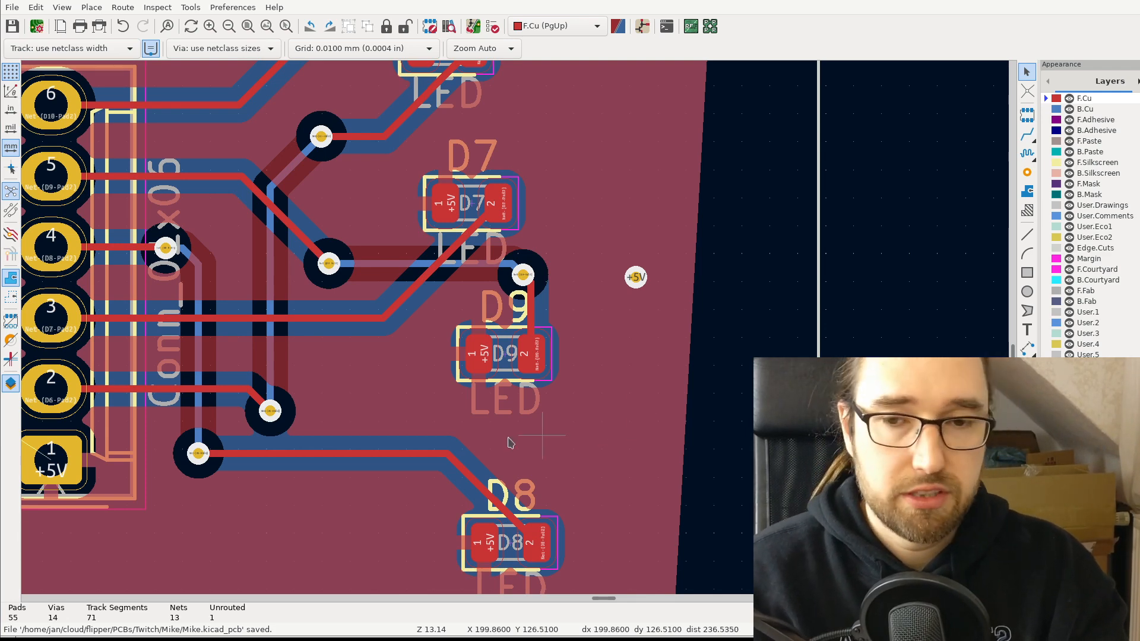
scroll(513, 440, down, 3)
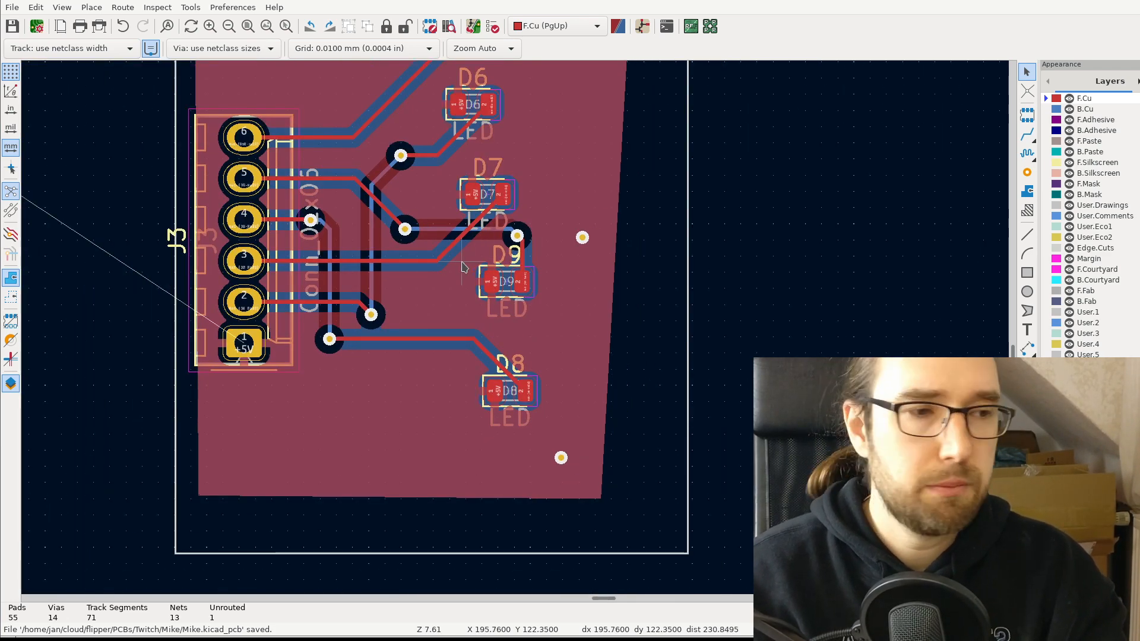
middle_drag(462, 263, 478, 308)
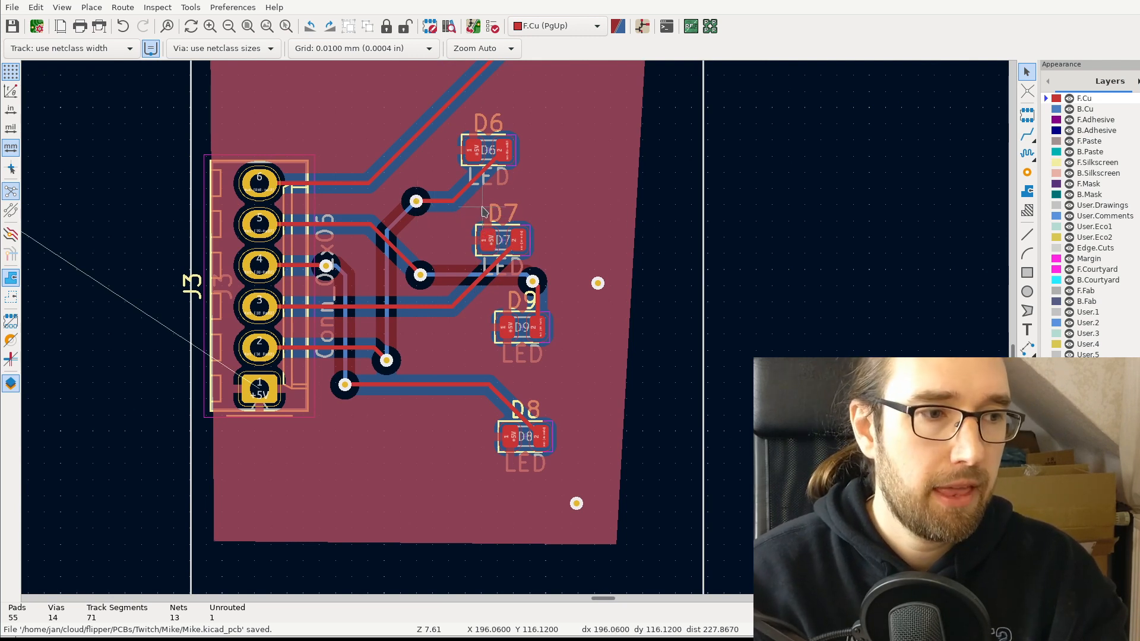
middle_drag(484, 211, 514, 291)
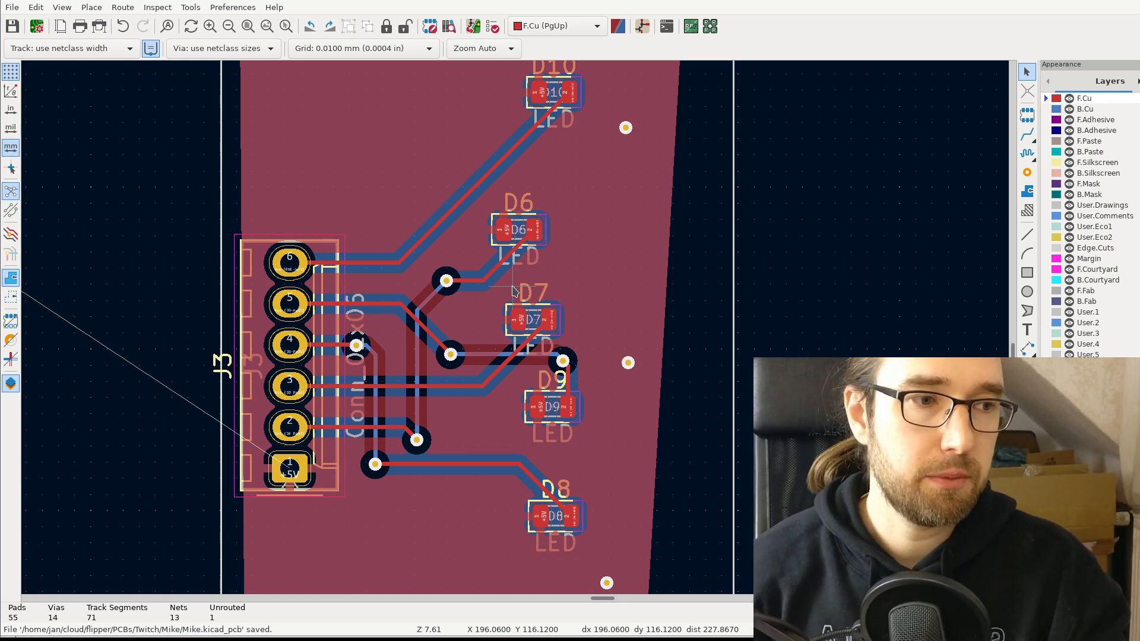
scroll(514, 291, down, 2)
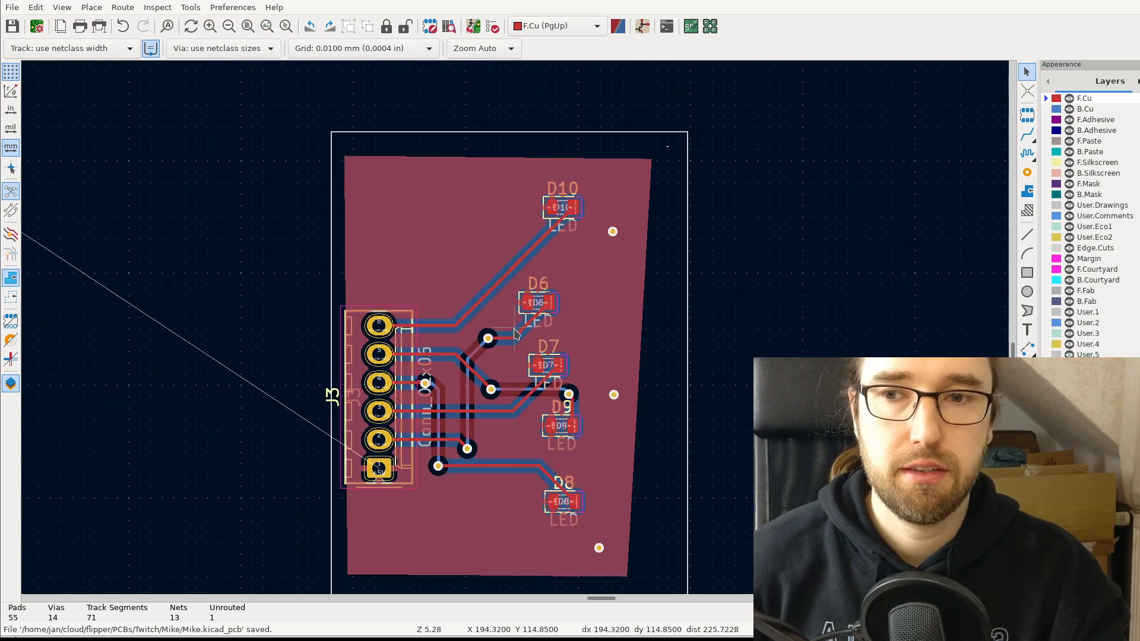
middle_drag(515, 395, 510, 315)
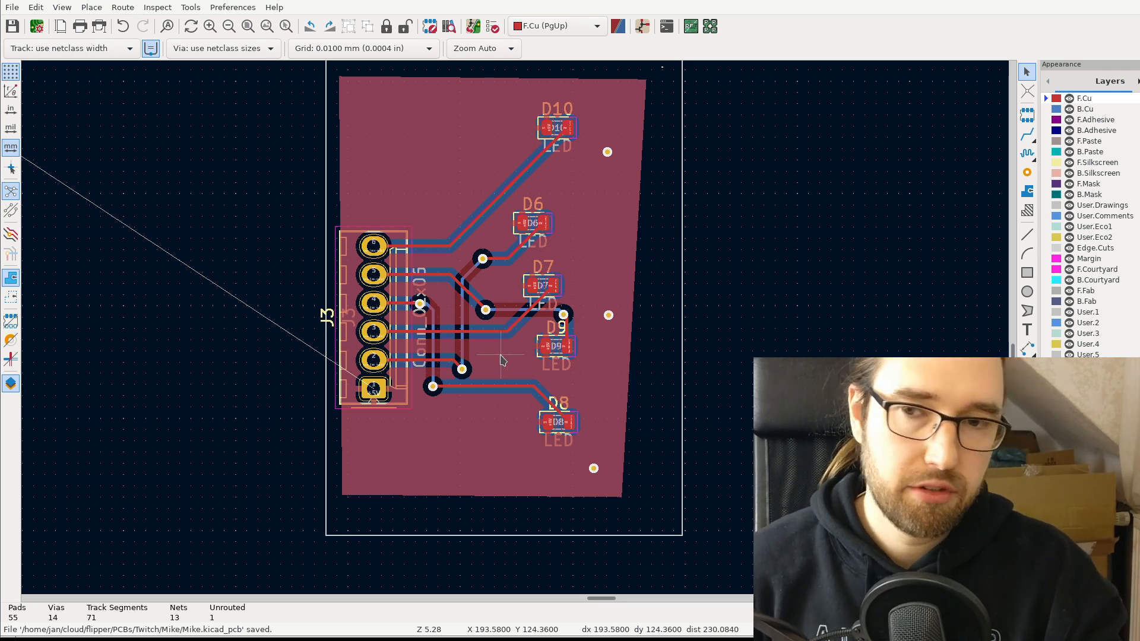
middle_drag(502, 365, 631, 343)
scroll(631, 343, down, 3)
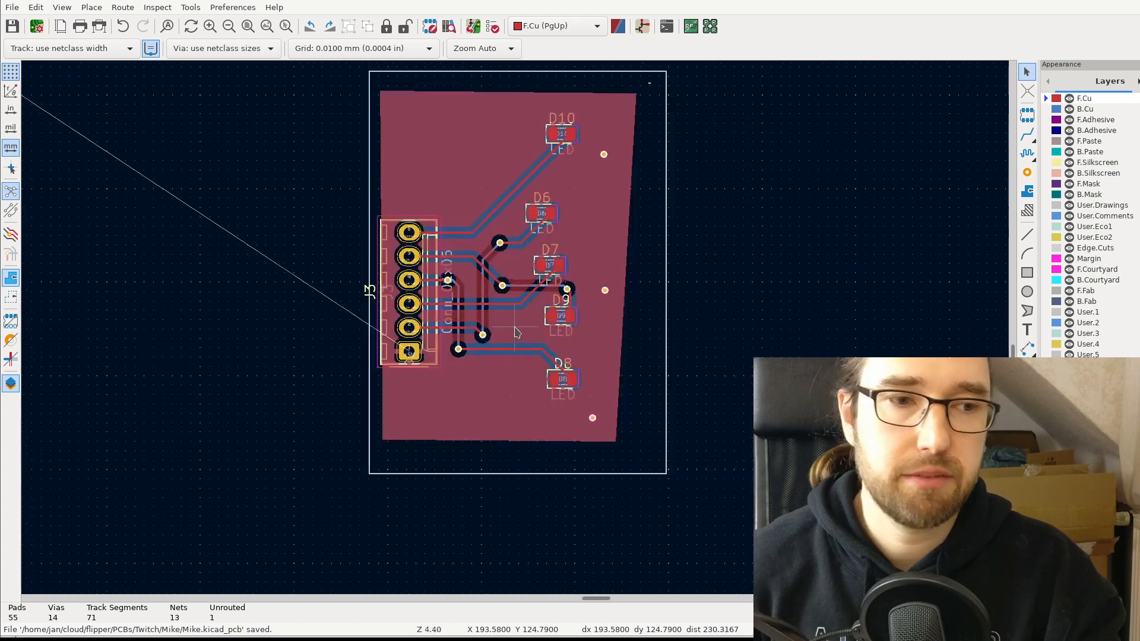
middle_drag(338, 255, 445, 433)
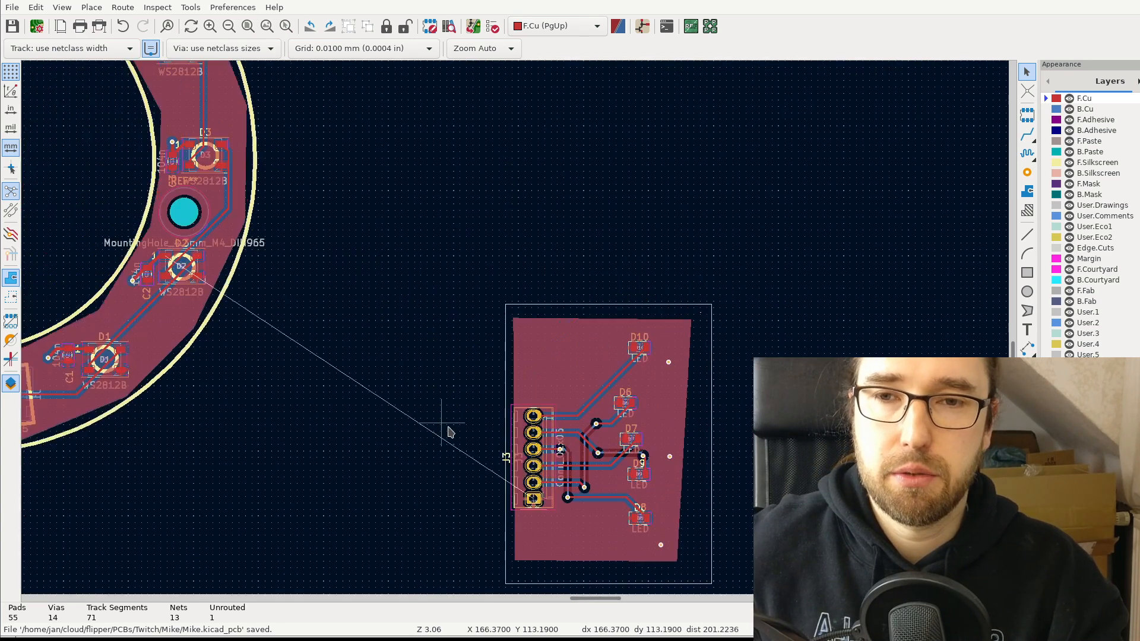
scroll(389, 382, down, 2)
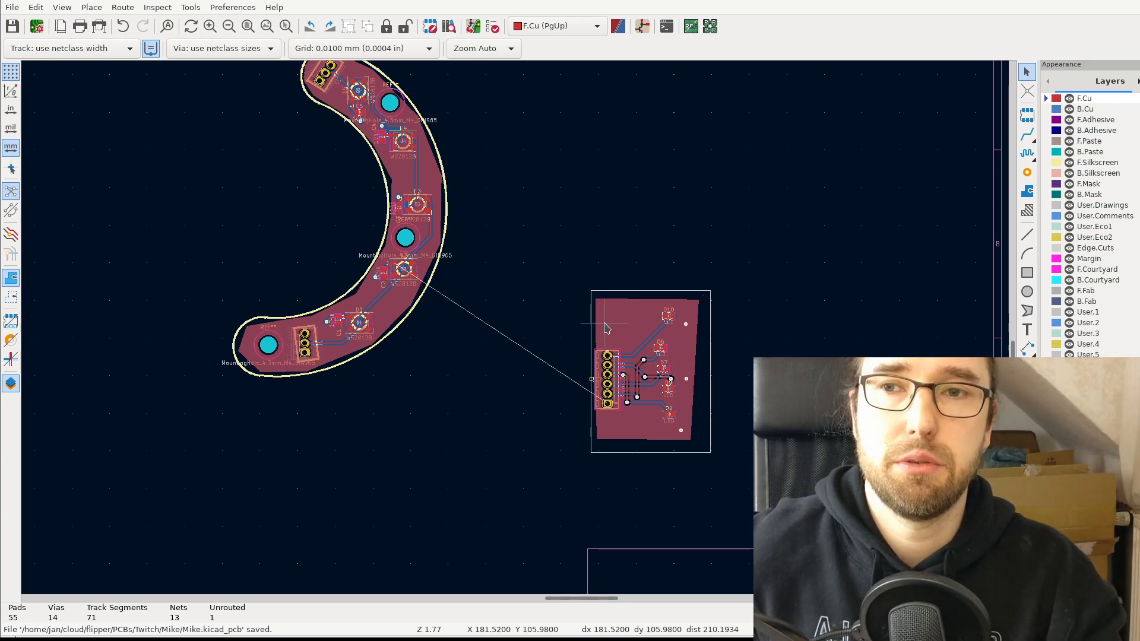
scroll(606, 328, up, 4)
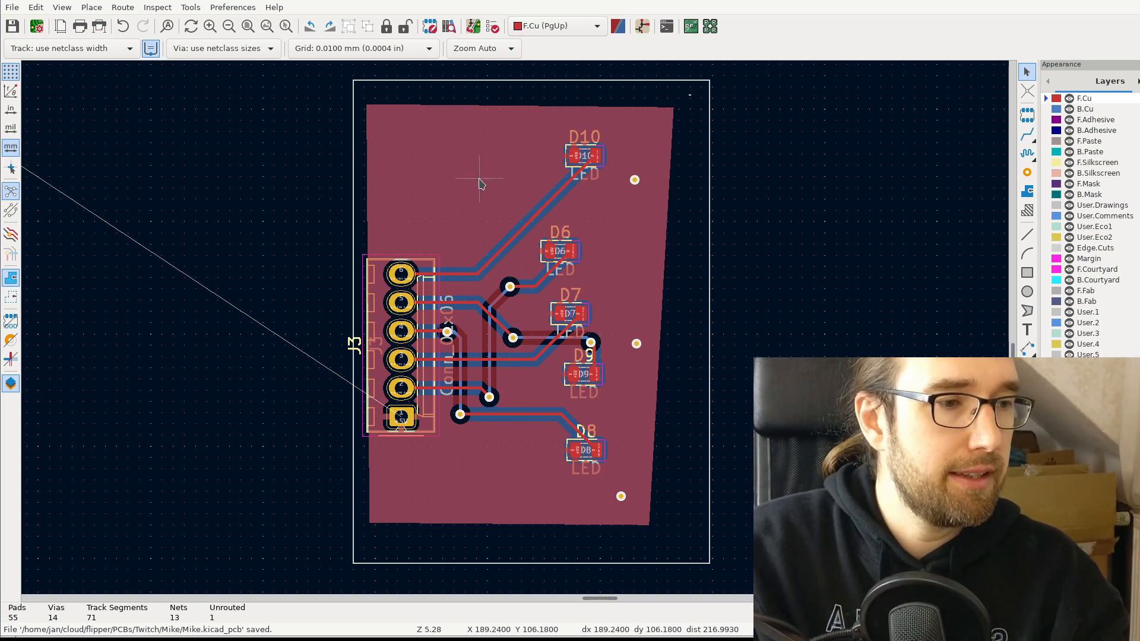
click(20, 9)
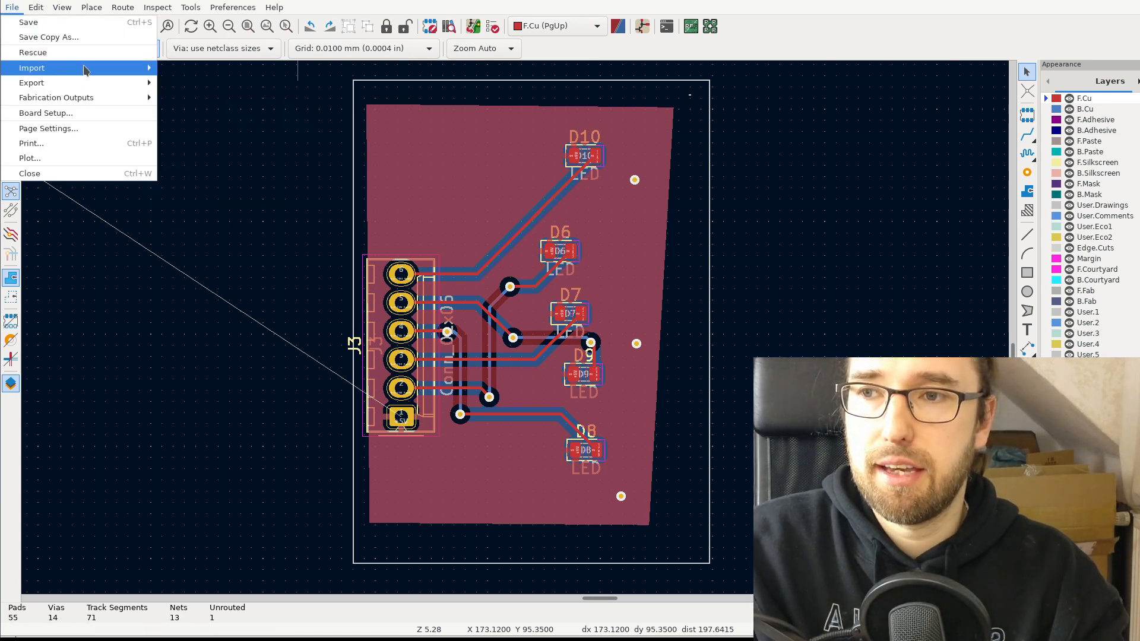
mouse_move(86, 69)
click(207, 96)
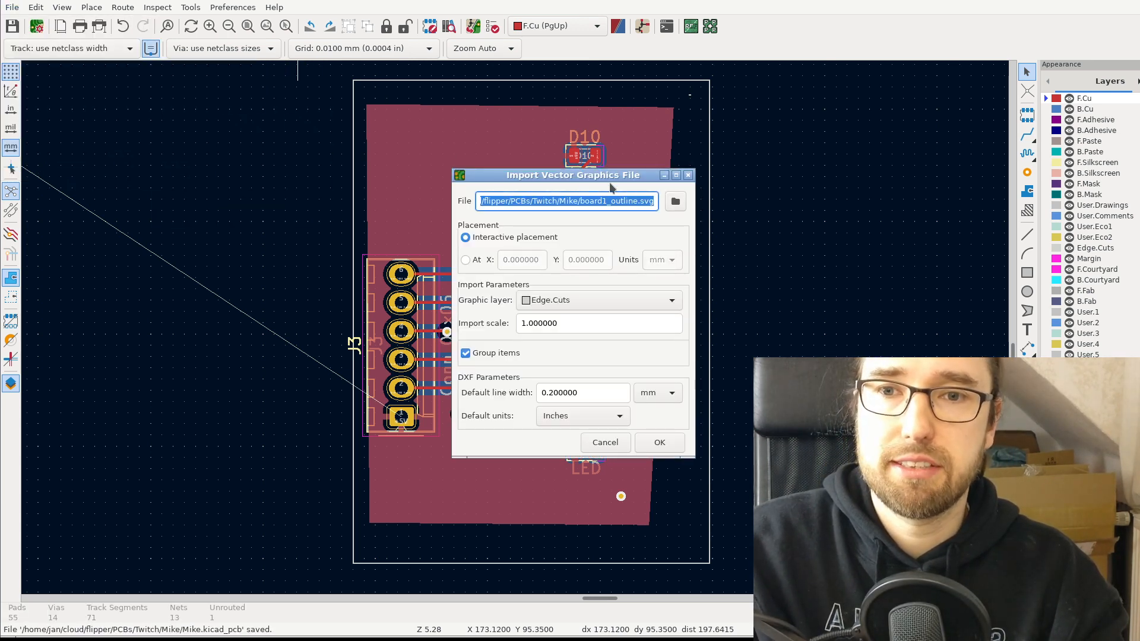
click(676, 202)
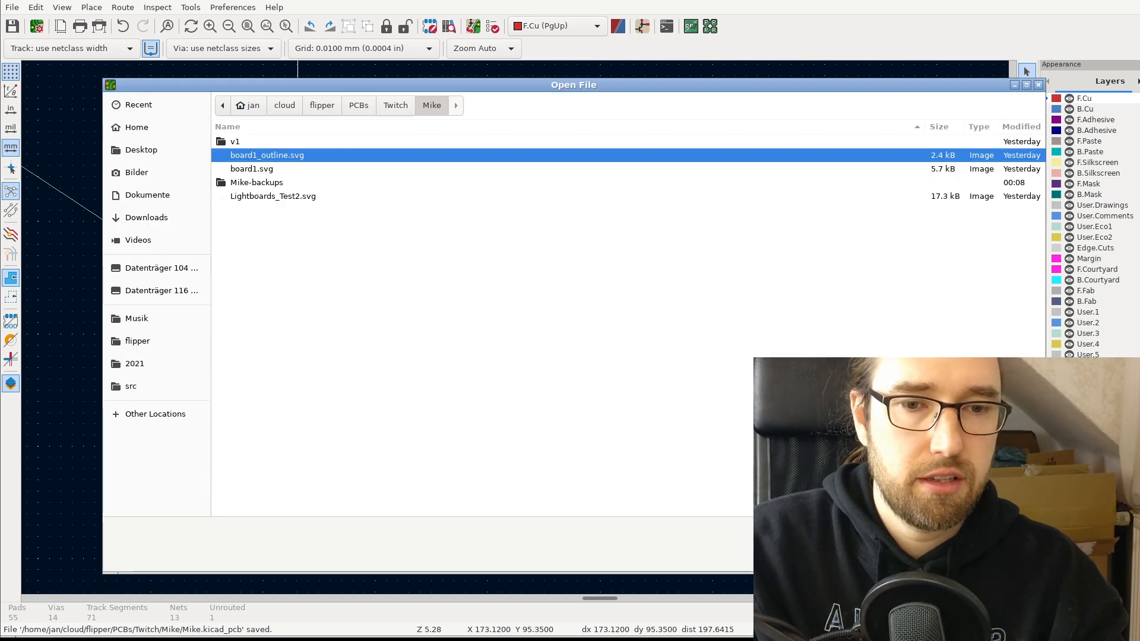
key(Return)
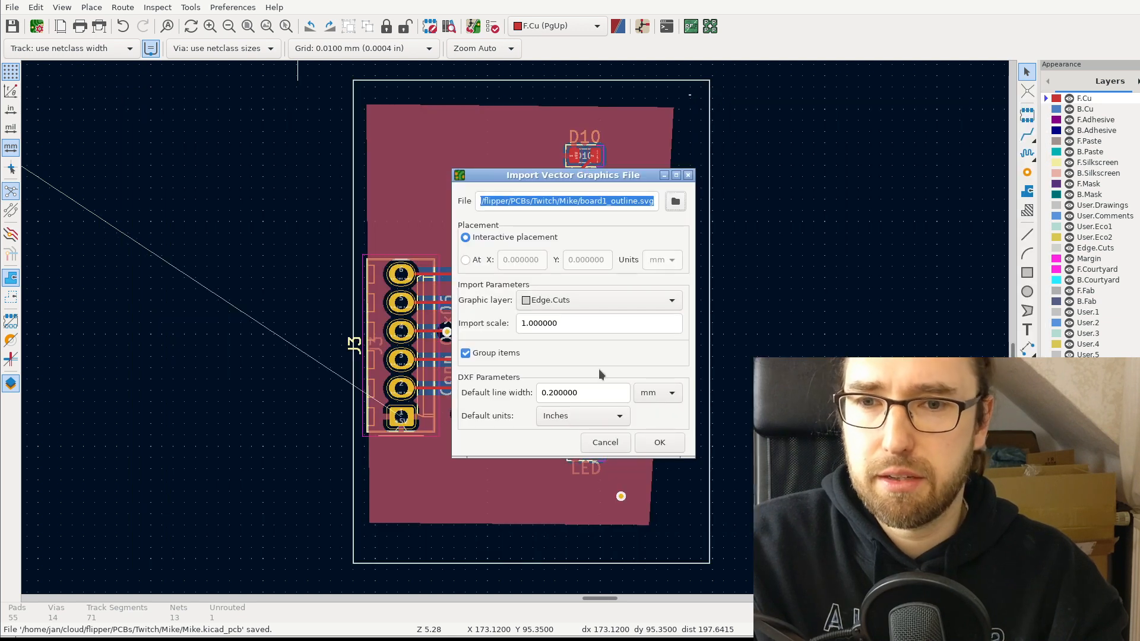
click(604, 443)
- Look through the available fabrication output formats and save the board file
click(12, 7)
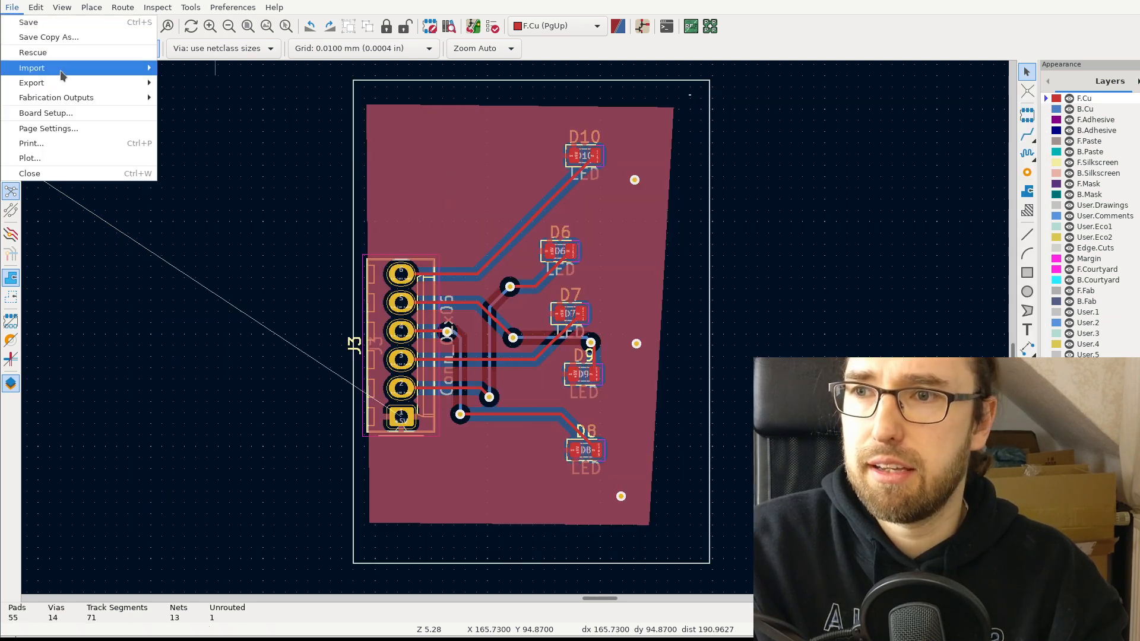
mouse_move(60, 67)
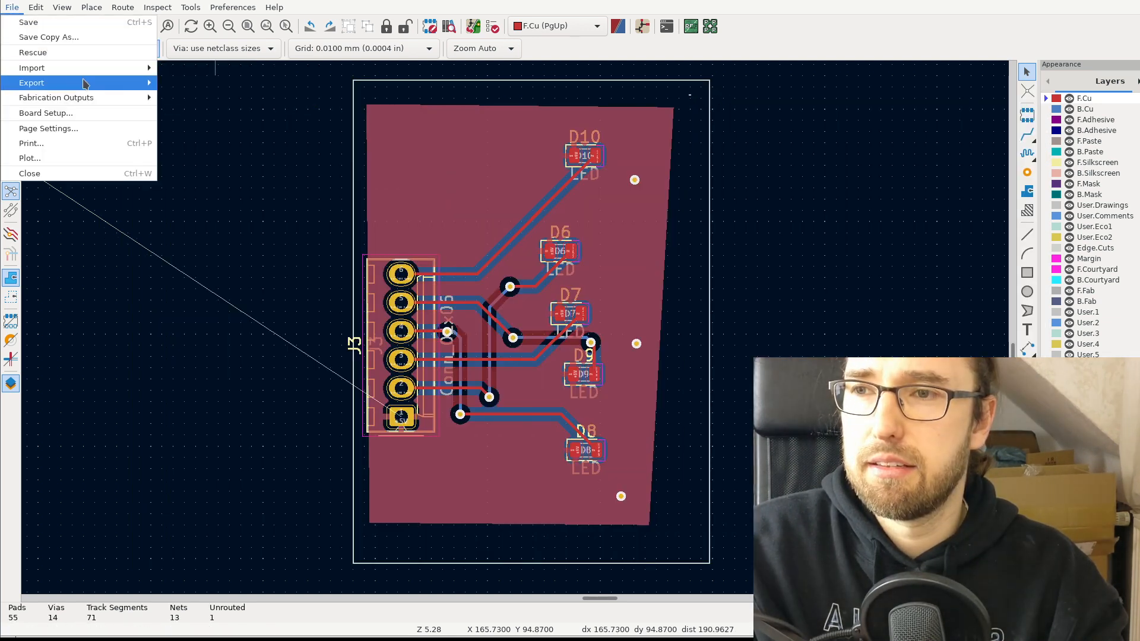
mouse_move(85, 83)
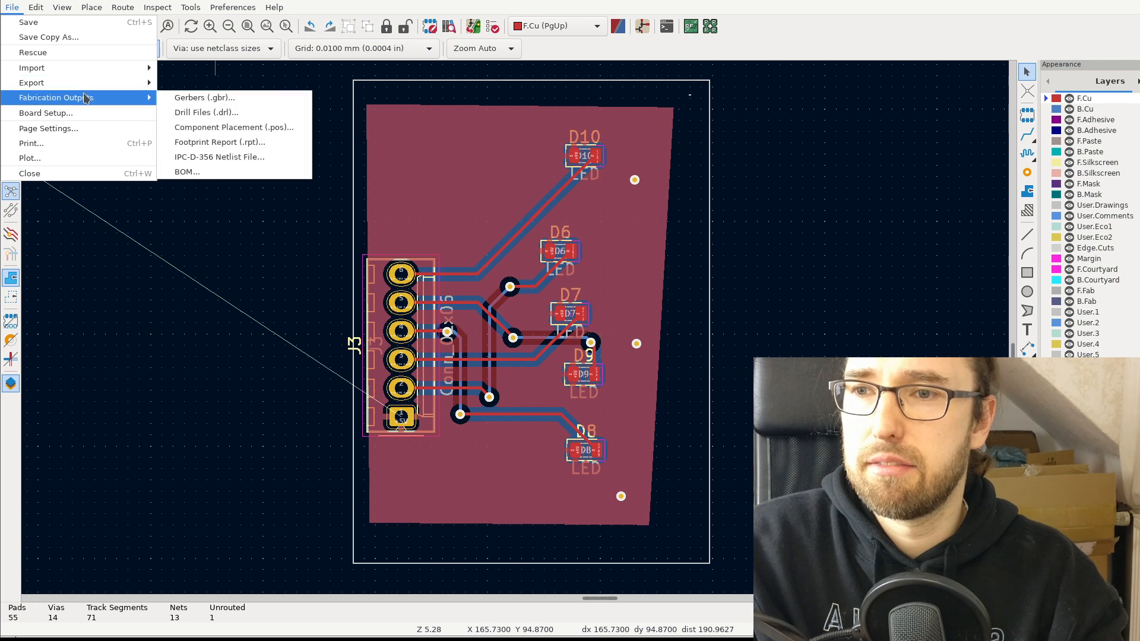
key(ctrl+s)
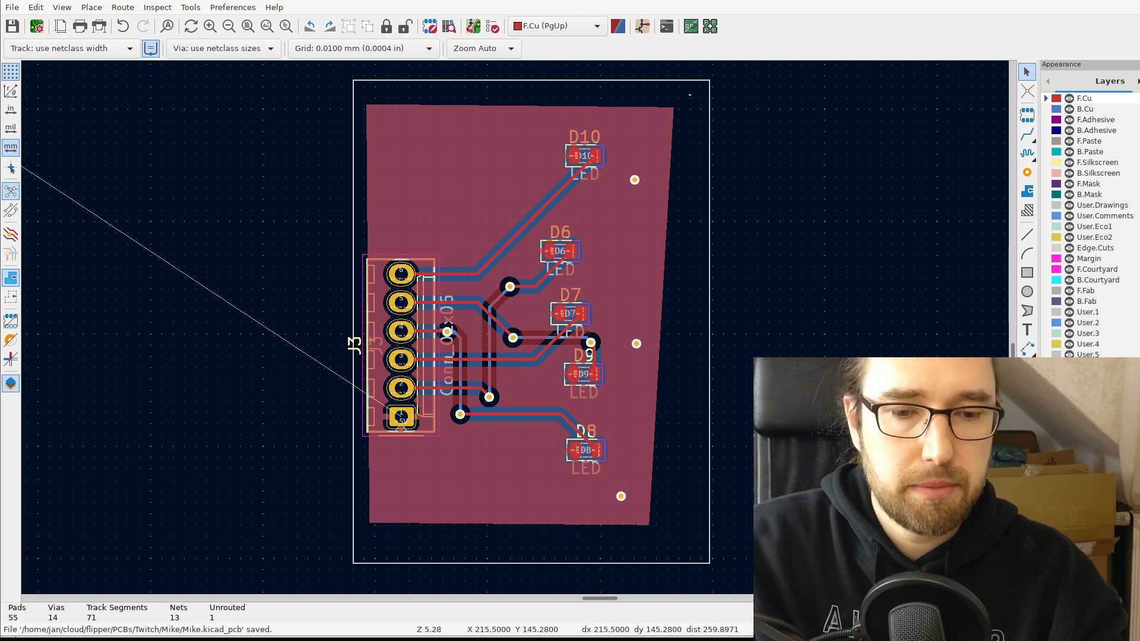
key(alt+Tab)
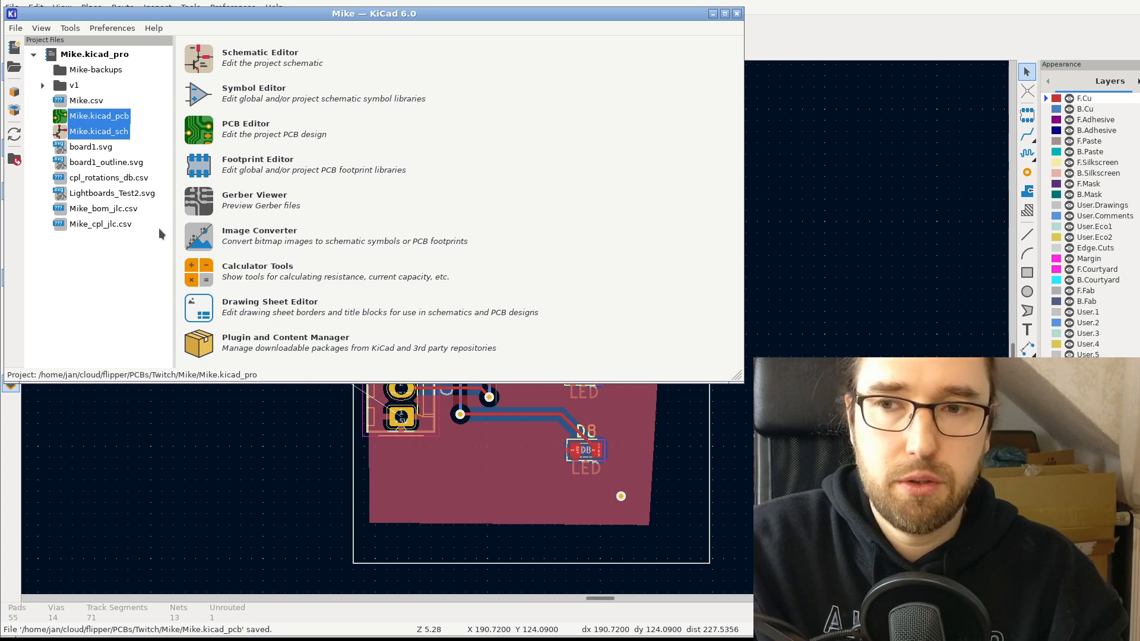
click(842, 287)
scroll(621, 350, down, 3)
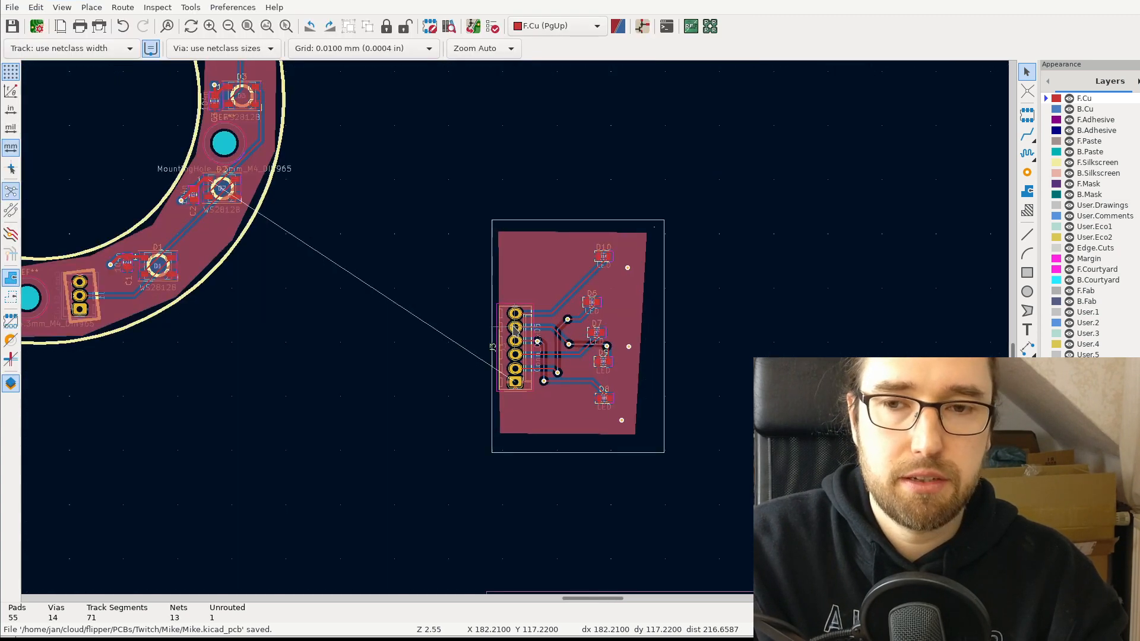
middle_drag(164, 233, 309, 235)
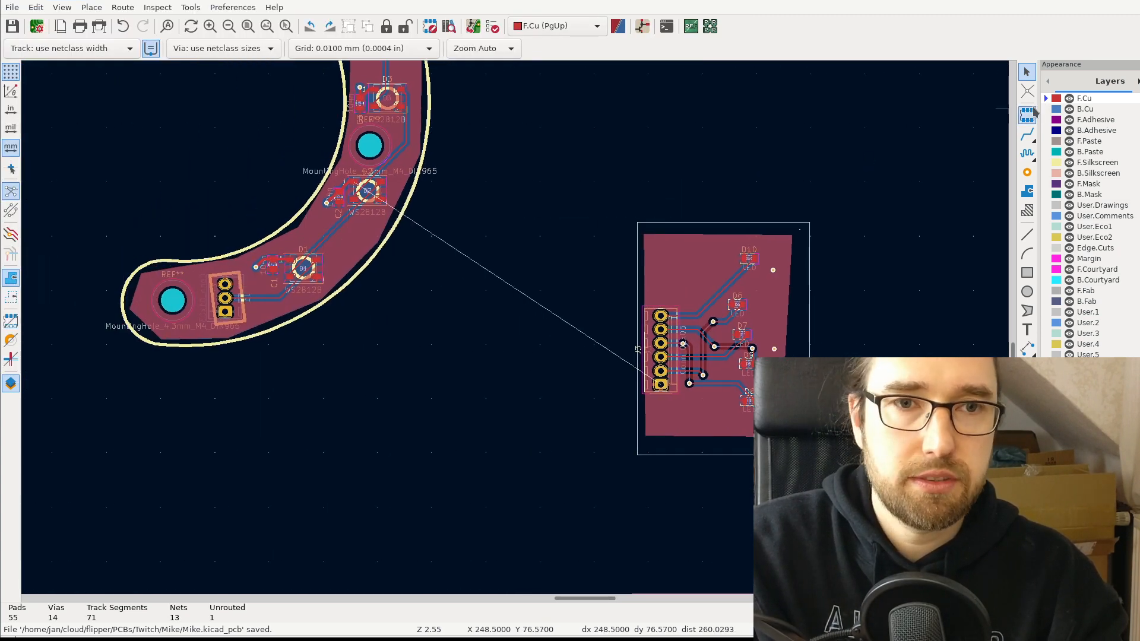
- Try the local ratsnest tool around the J3 board section
click(1028, 114)
click(498, 248)
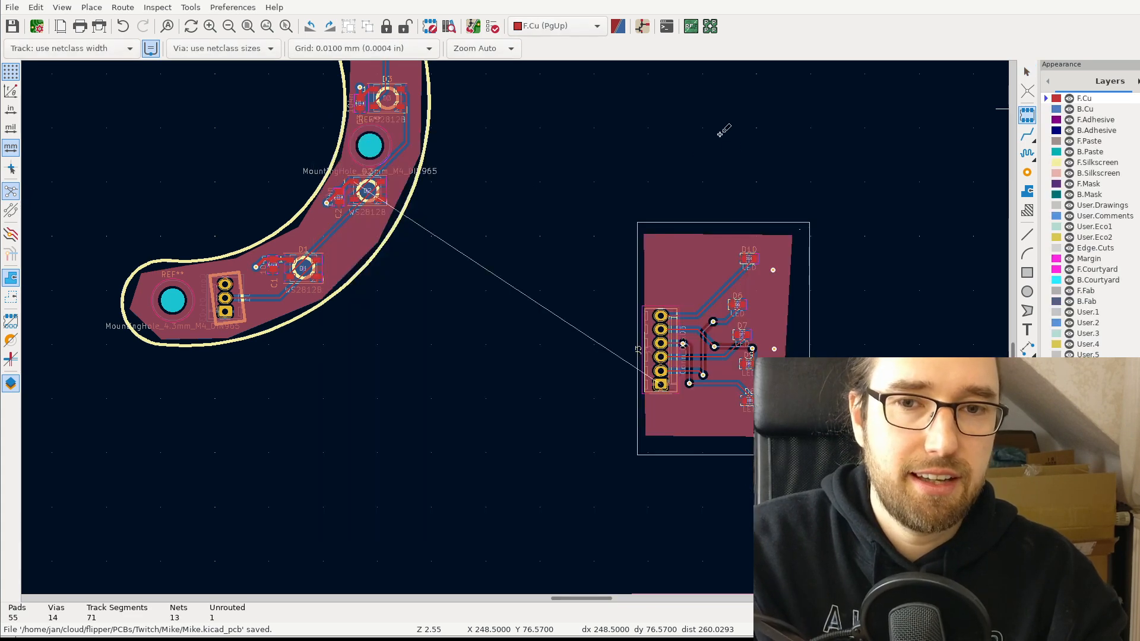
click(739, 520)
scroll(519, 324, up, 2)
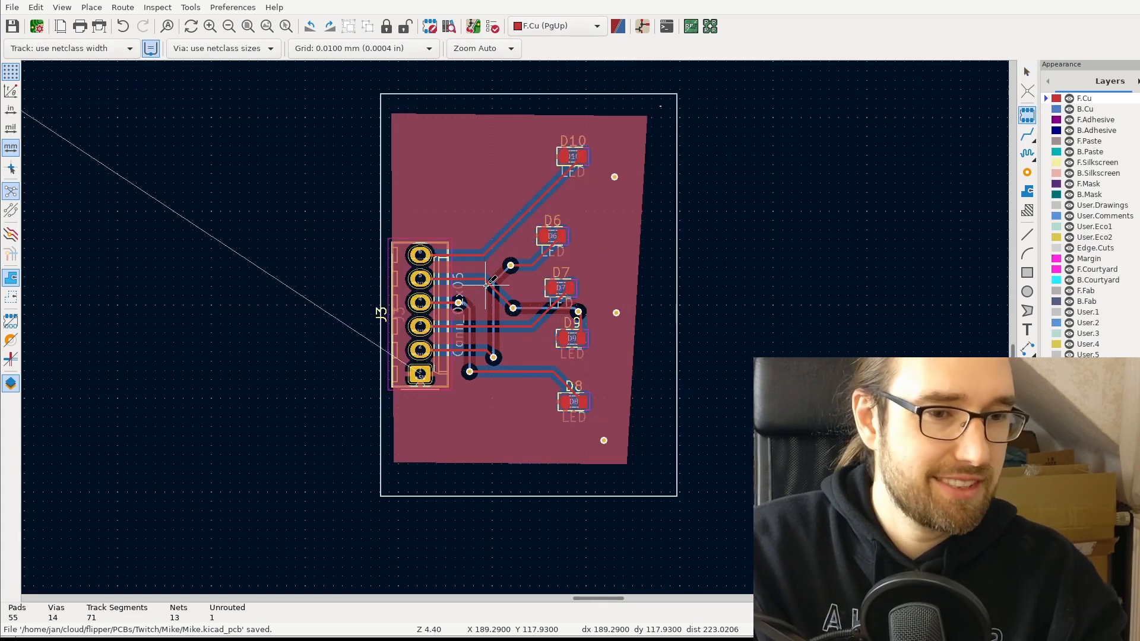
key(Escape)
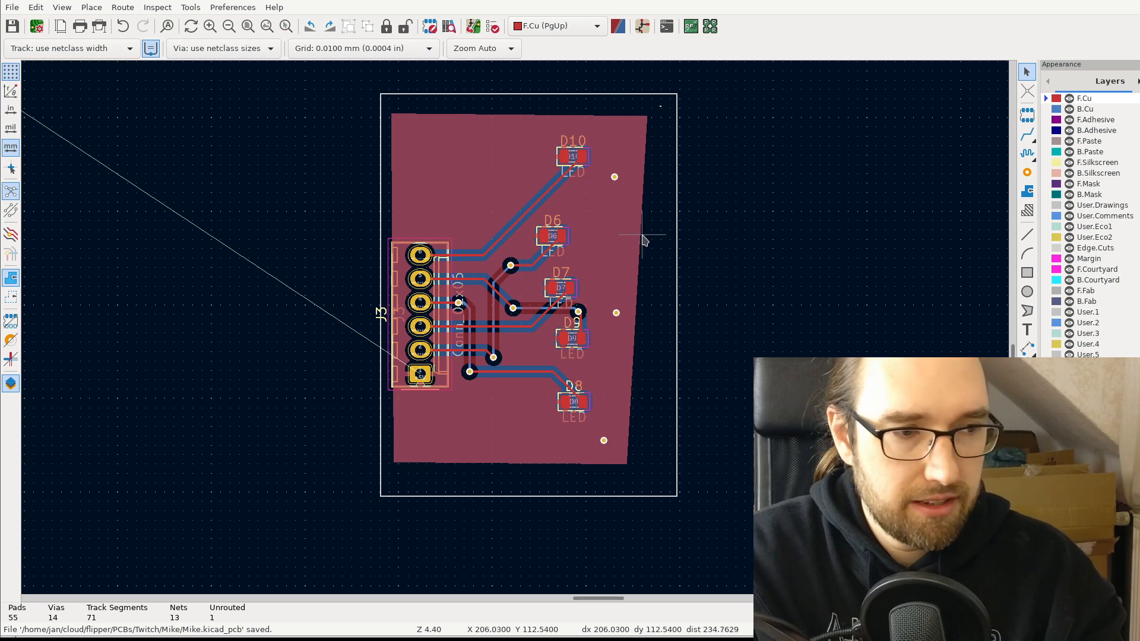
scroll(615, 245, down, 3)
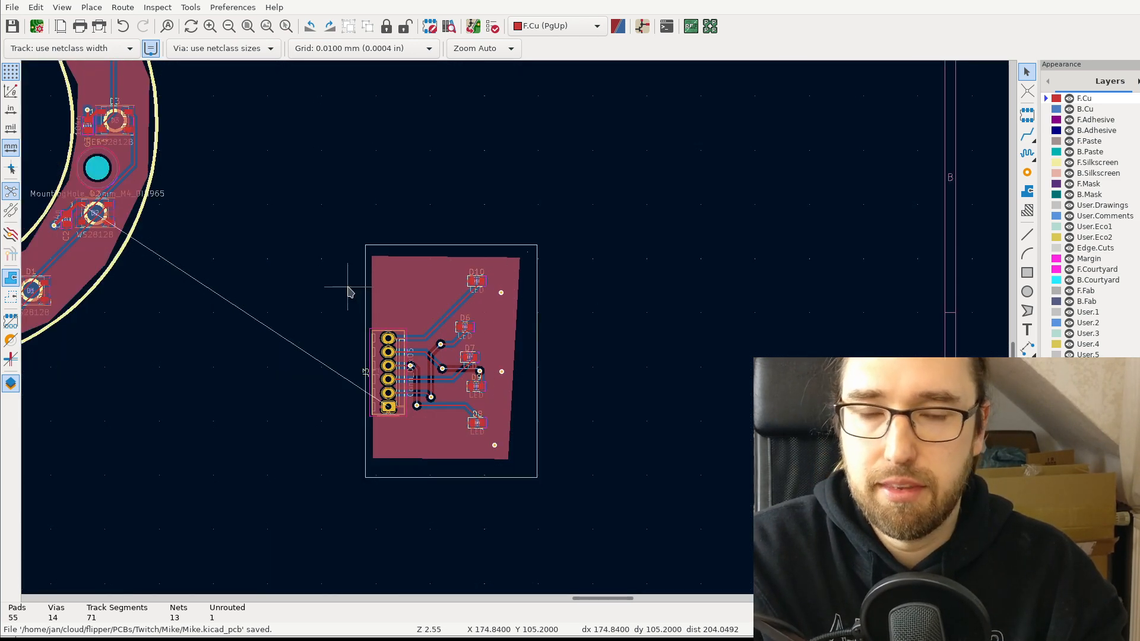
scroll(351, 288, up, 3)
scroll(517, 333, up, 1)
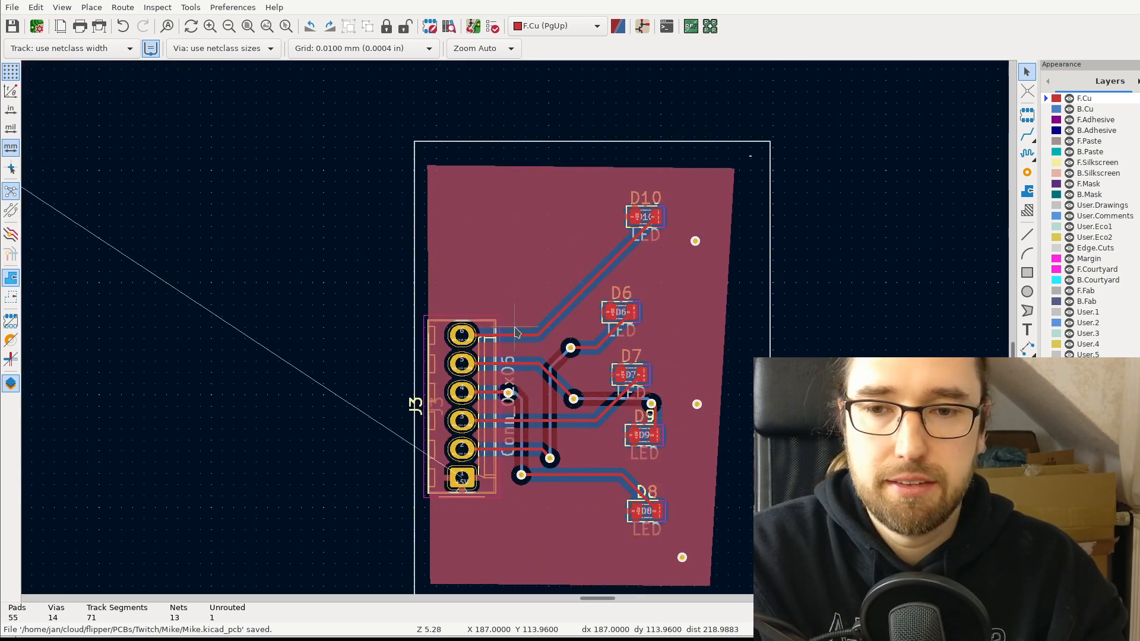
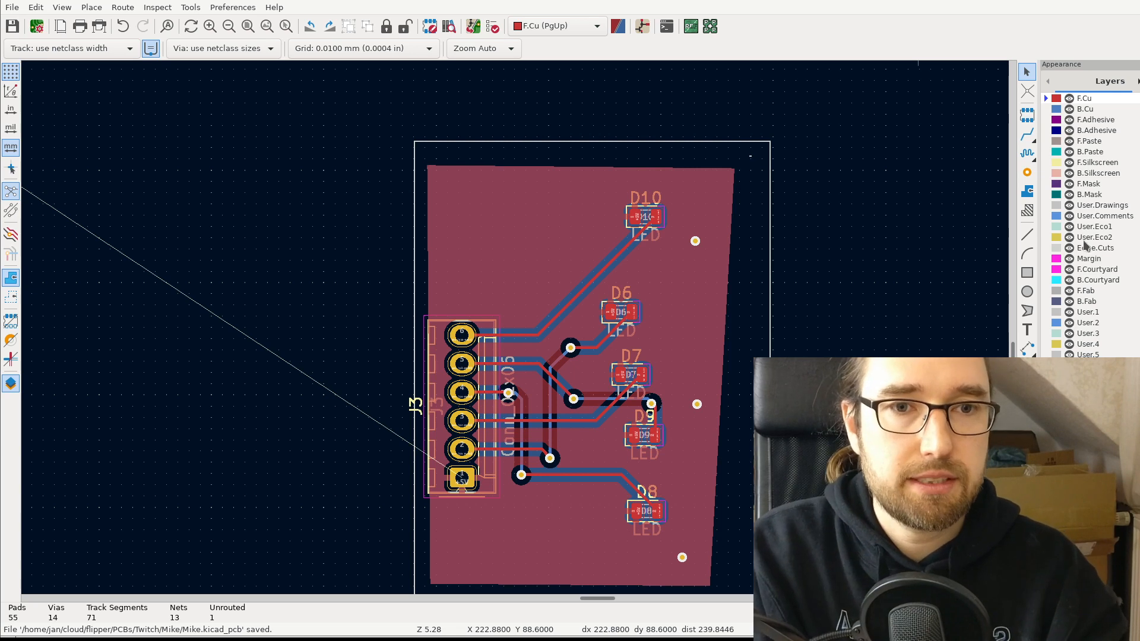
- Add a board title, the owner's name followed by "LED Boarfd v1", on F.Silkscreen along the upper edge of the J3 section's zone
click(1027, 330)
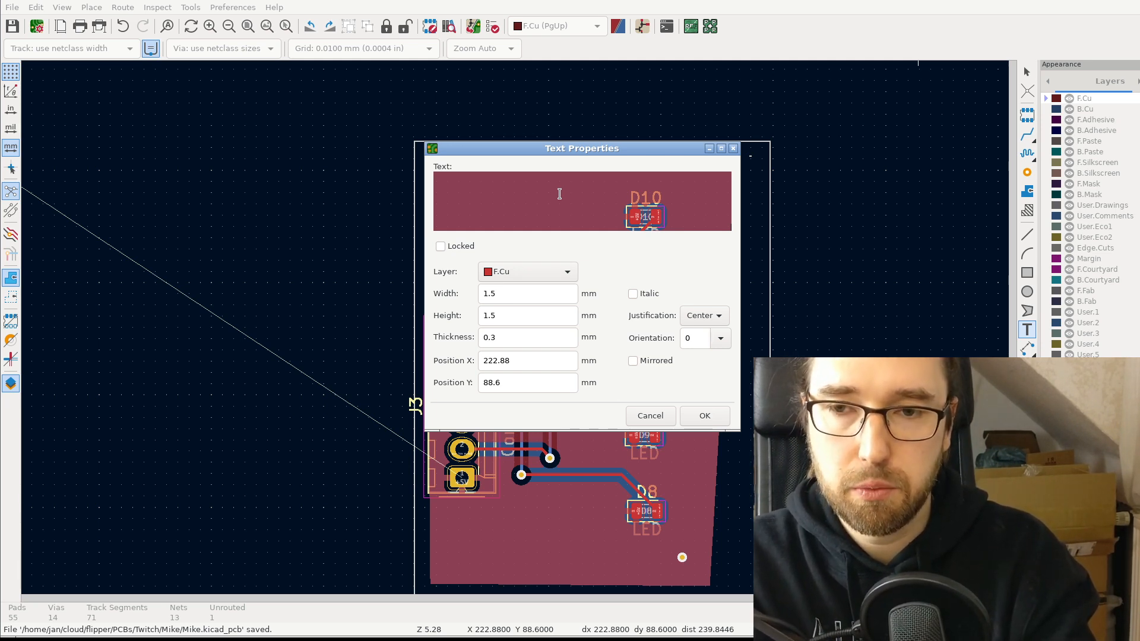
click(542, 272)
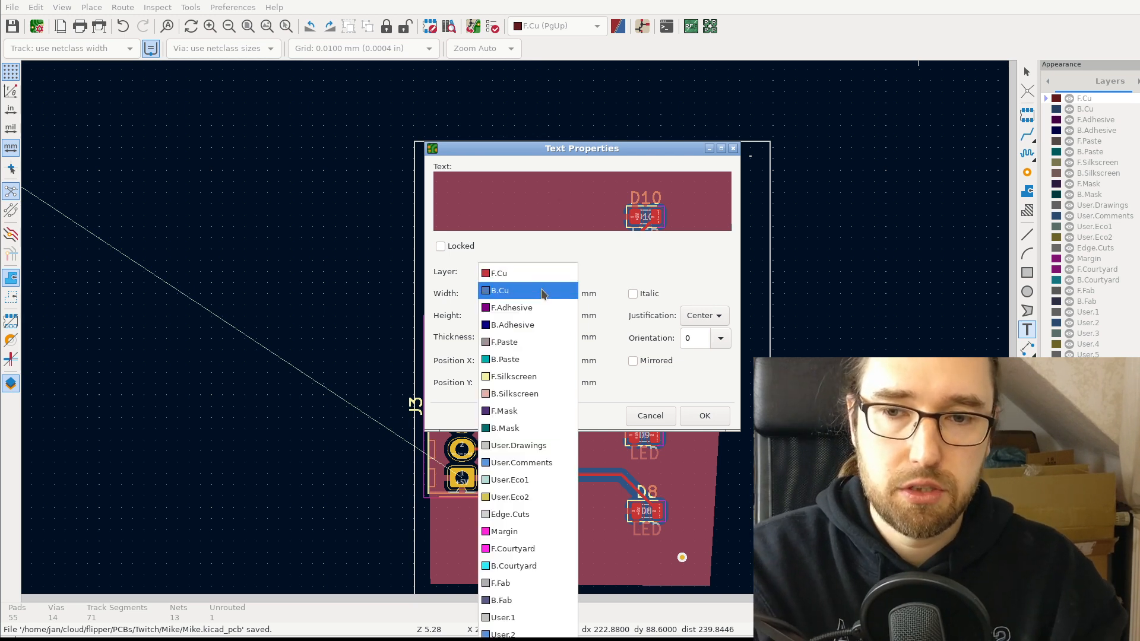
click(526, 378)
click(703, 415)
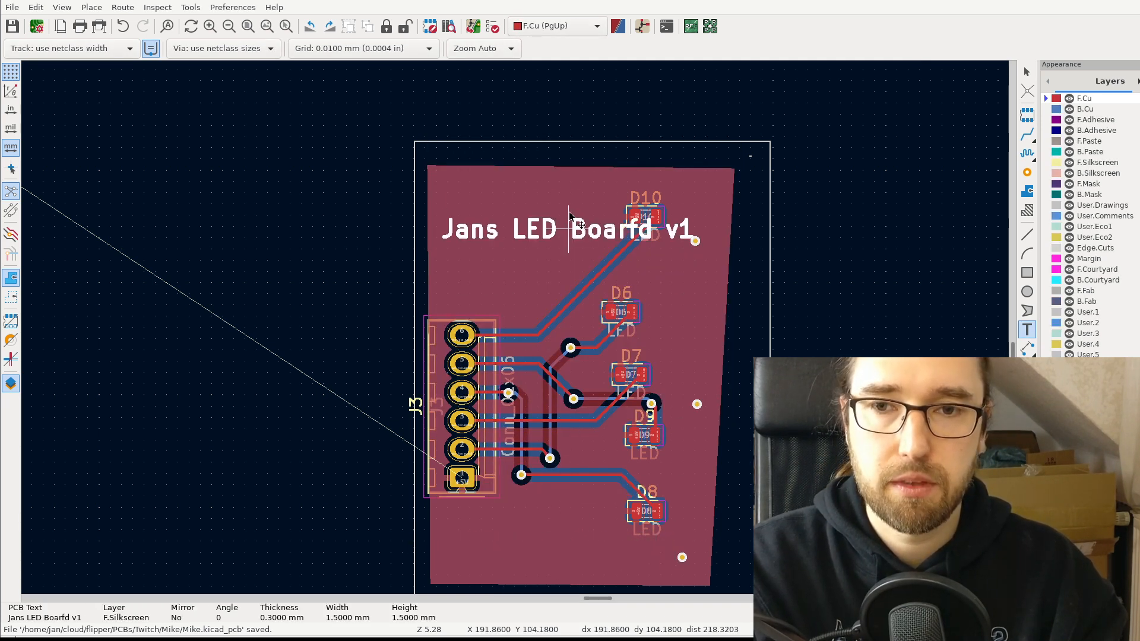
click(559, 185)
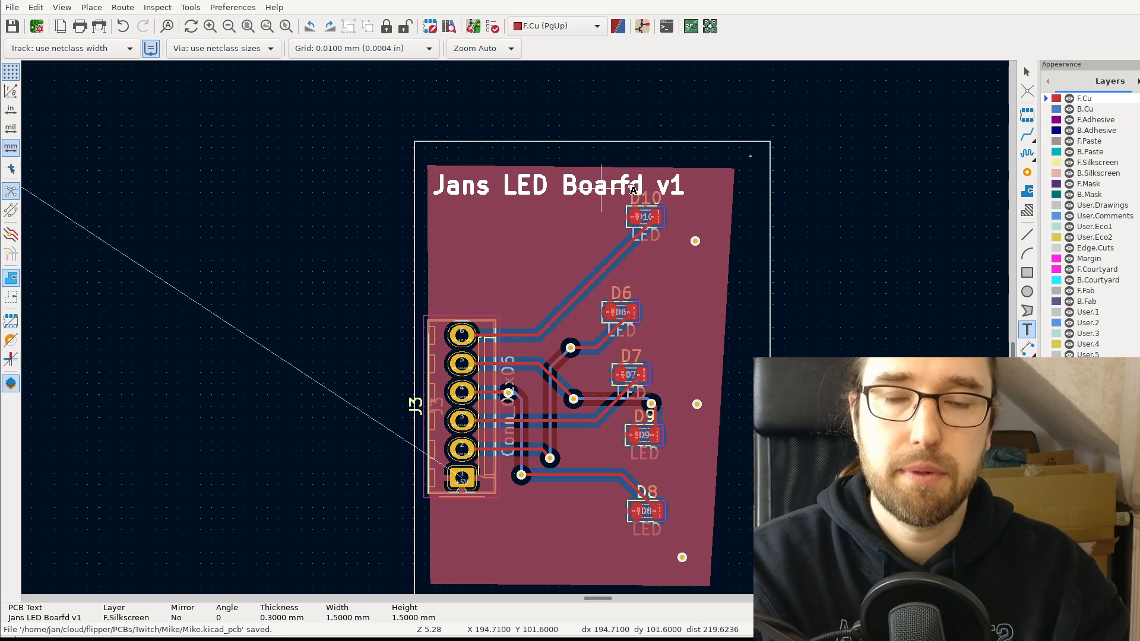
- Check the board in the 3D viewer with the silkscreen title placed
key(alt+3)
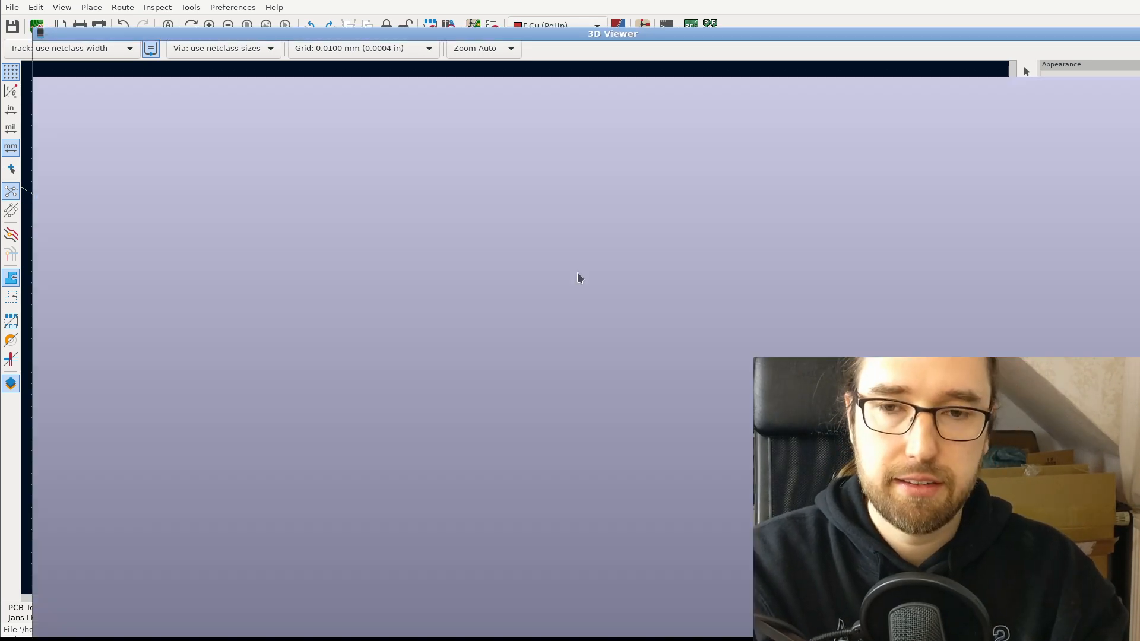
scroll(612, 433, up, 3)
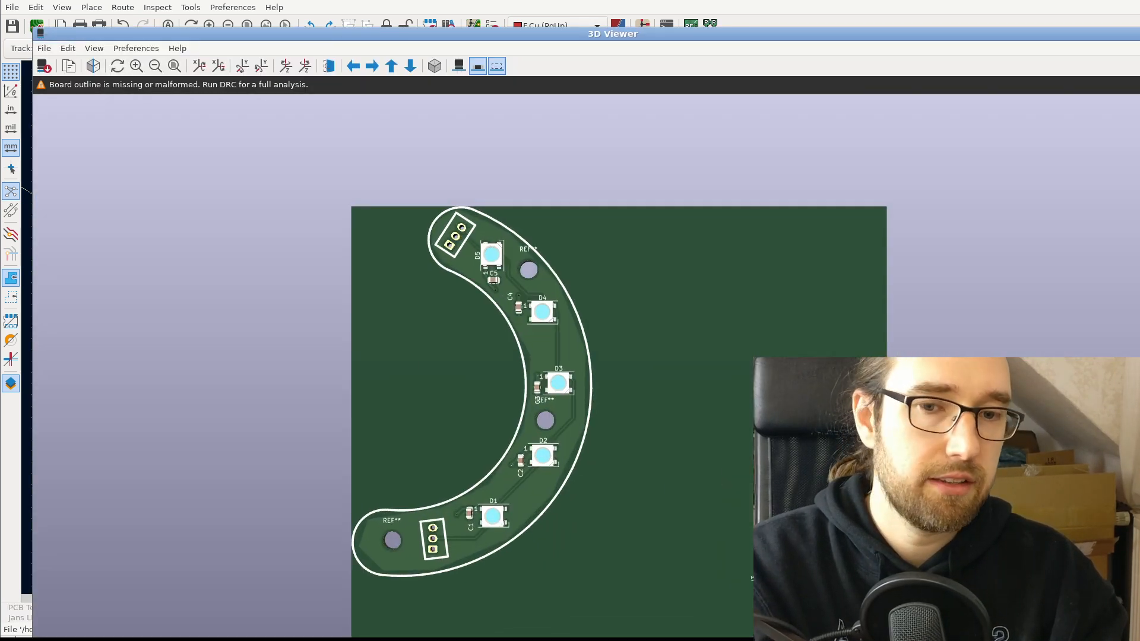
key(alt+F4)
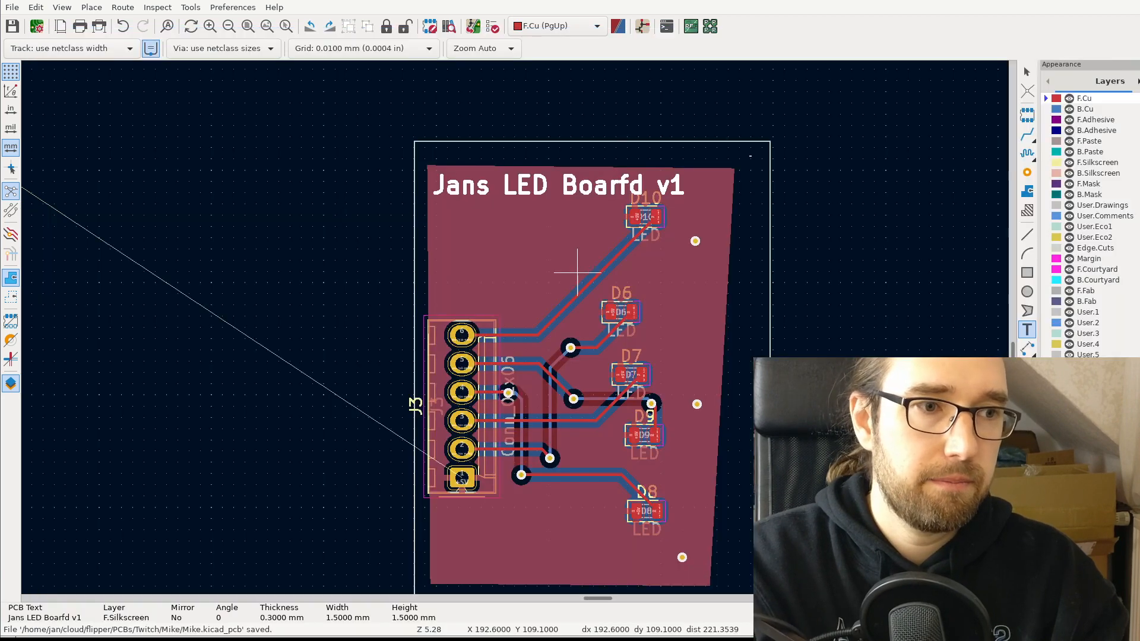
click(542, 181)
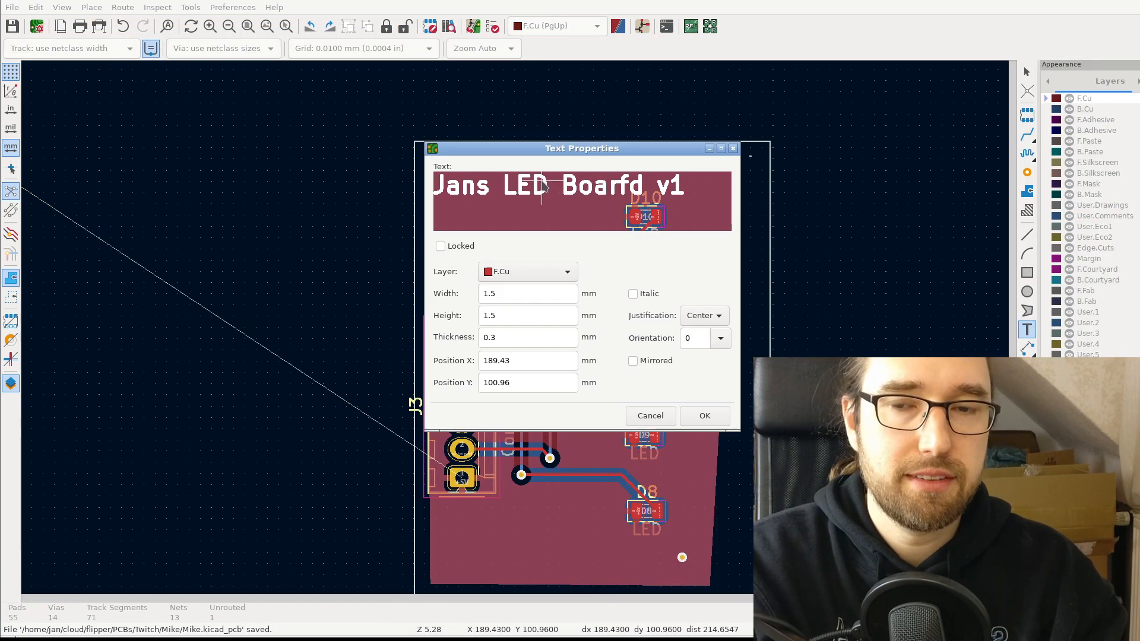
click(703, 417)
key(Escape)
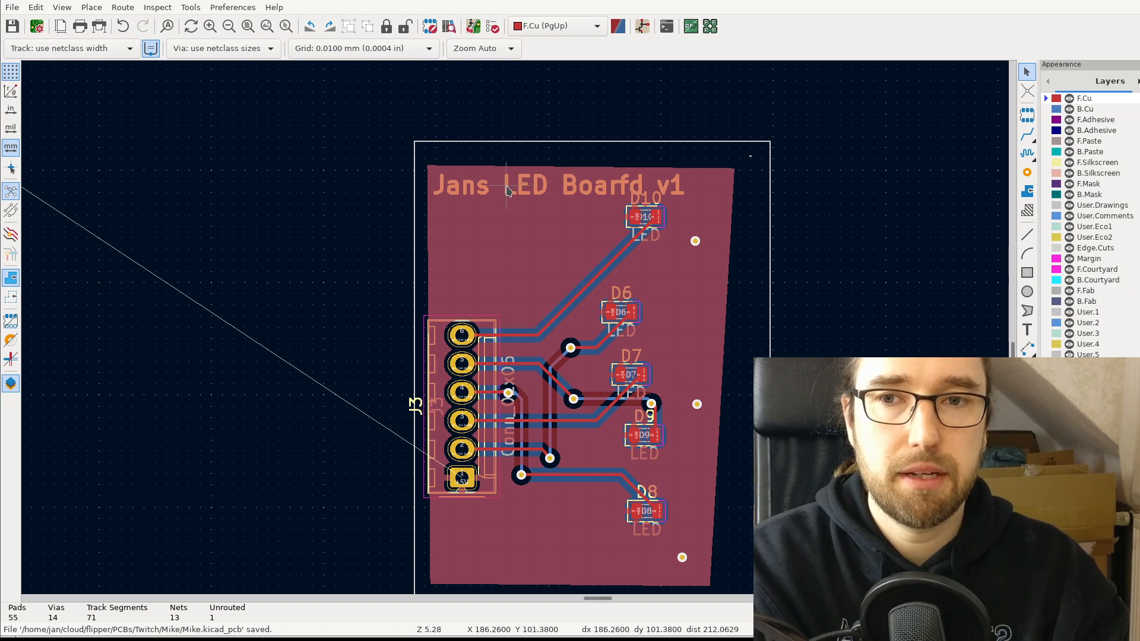
- Change the layer of the J3 section's board title to F.Cu
double_click(493, 177)
click(536, 278)
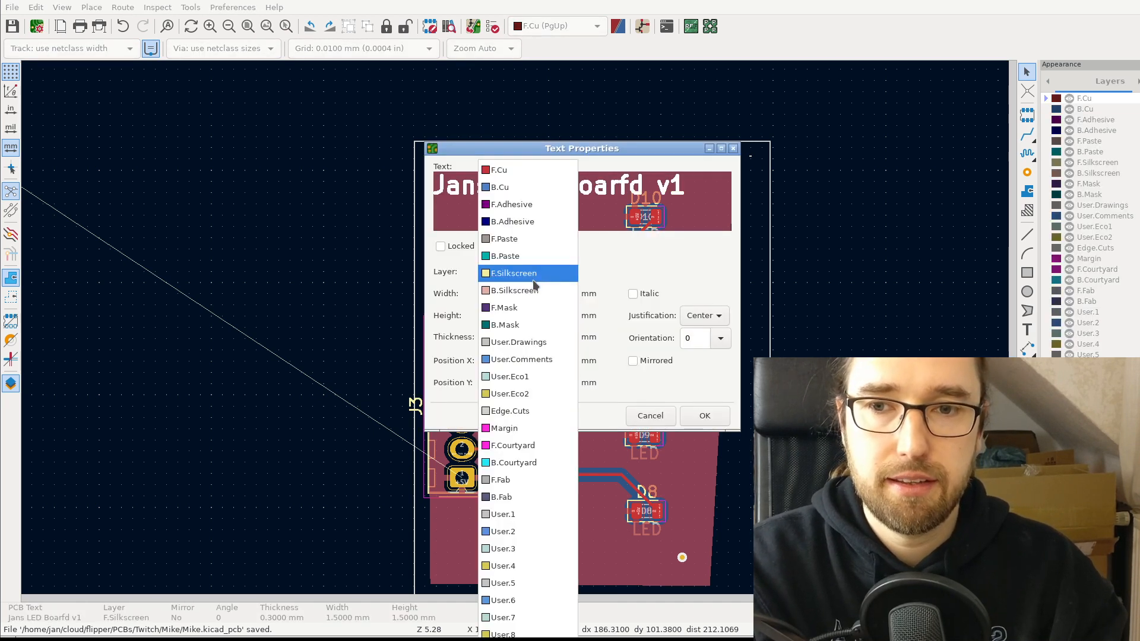
click(505, 173)
click(704, 416)
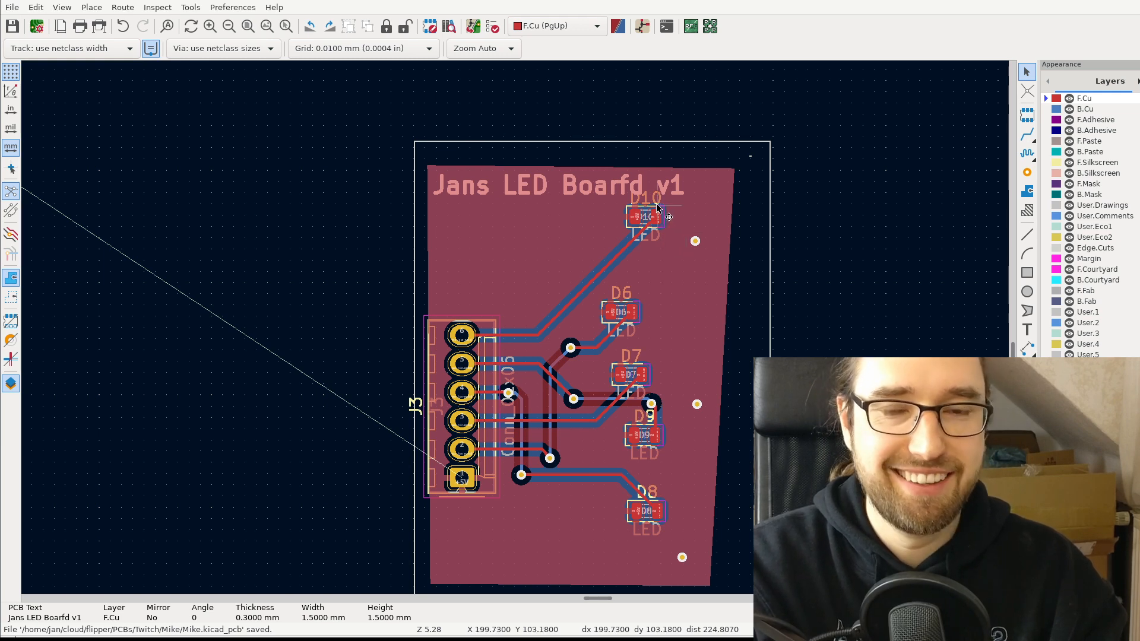
- Examine the board in 3D, from the curved LED section towards the J3 section with the copper title
key(alt+3)
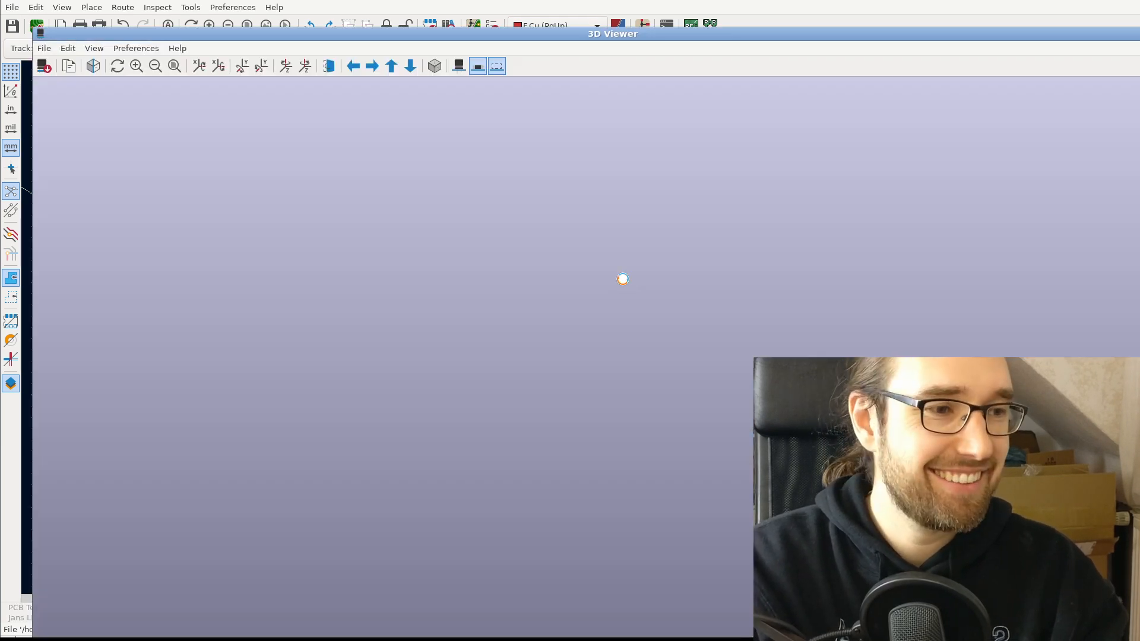
scroll(611, 432, up, 3)
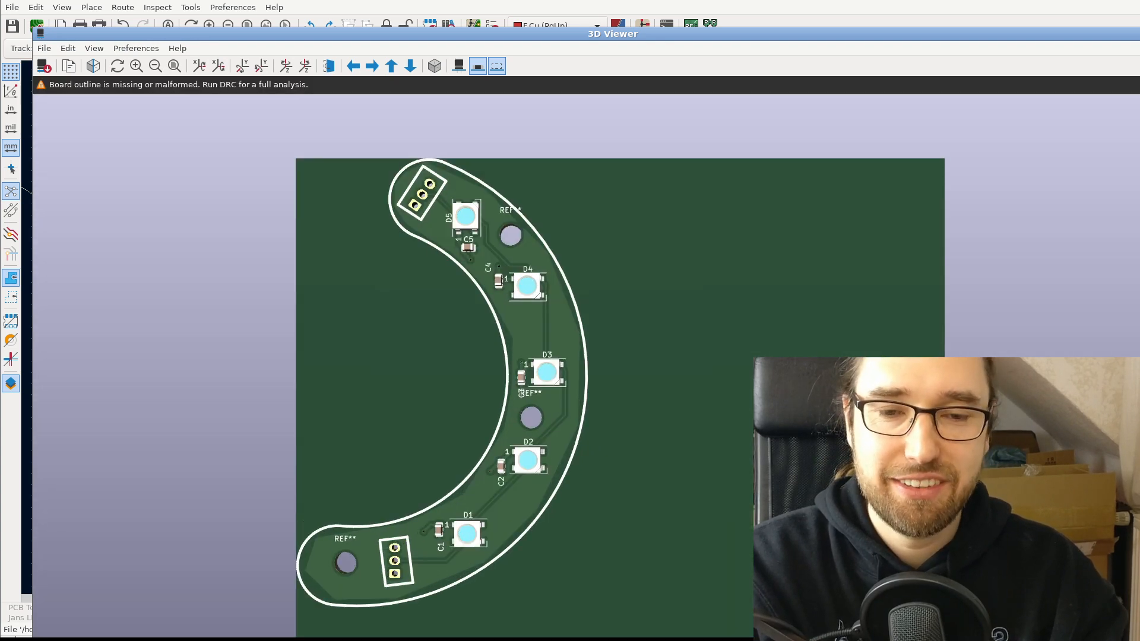
scroll(614, 434, up, 2)
middle_drag(611, 433, 540, 320)
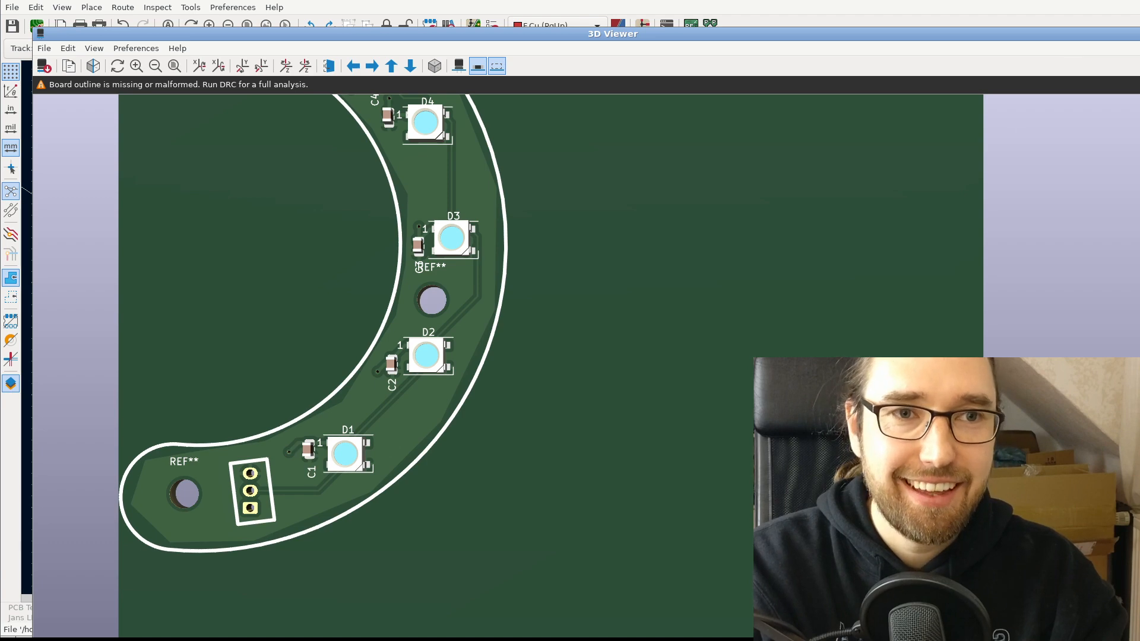
key(alt+Tab)
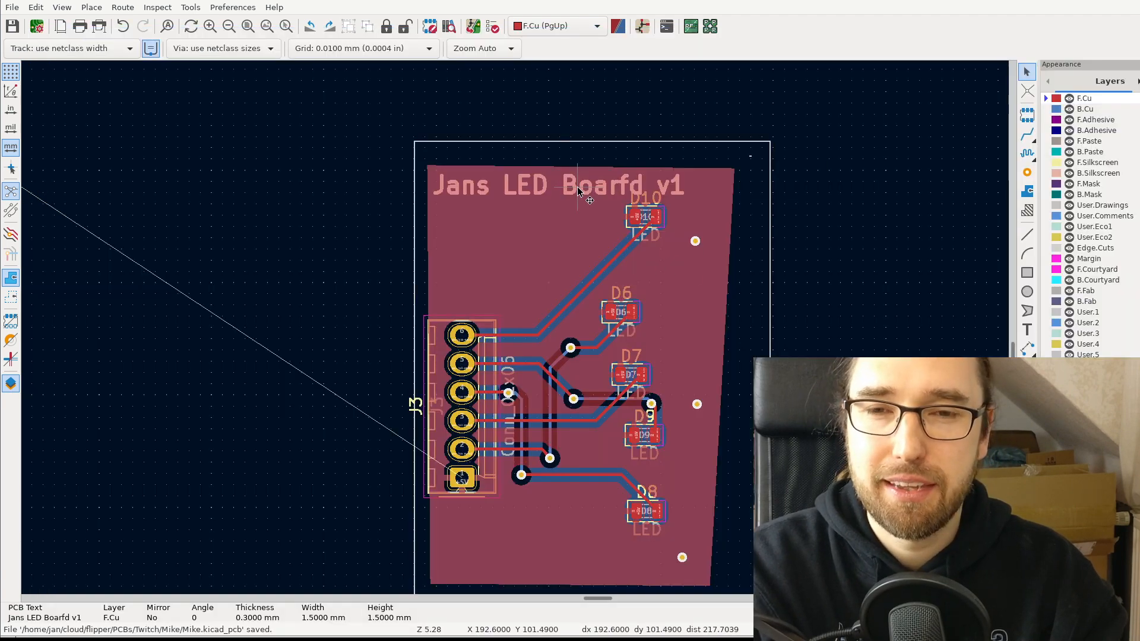
- Run the design rule check with all zones refilled, and delete all its markers
click(493, 26)
key(Return)
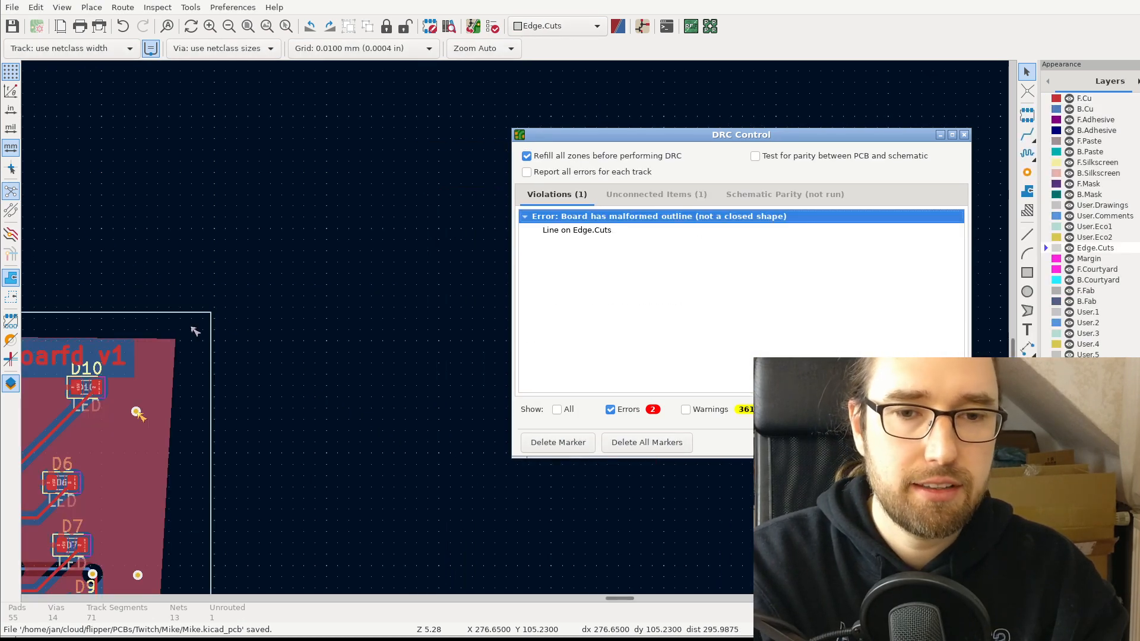
click(621, 441)
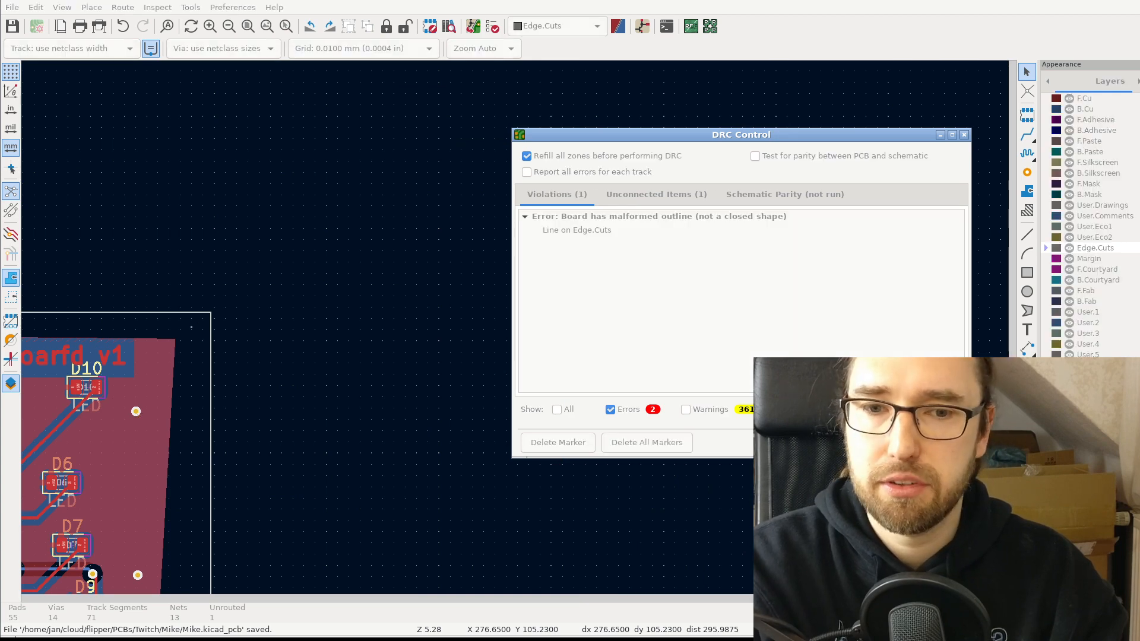
key(Escape)
middle_drag(449, 449, 948, 323)
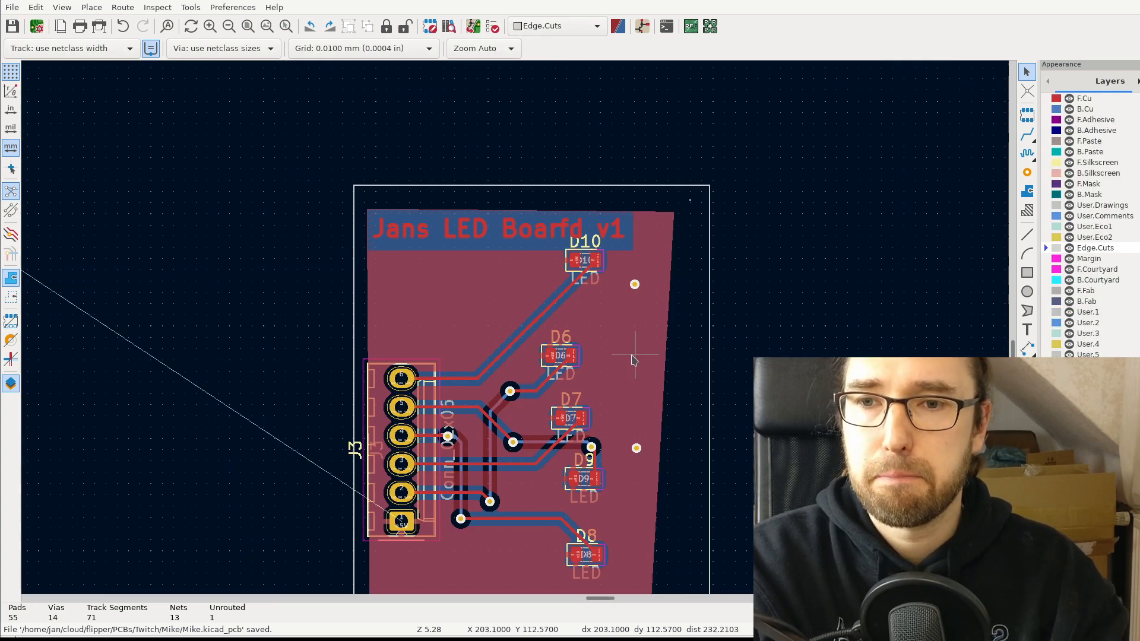
- Examine in 3D how the copper title looks within the filled zone of the J3 section
key(alt+3)
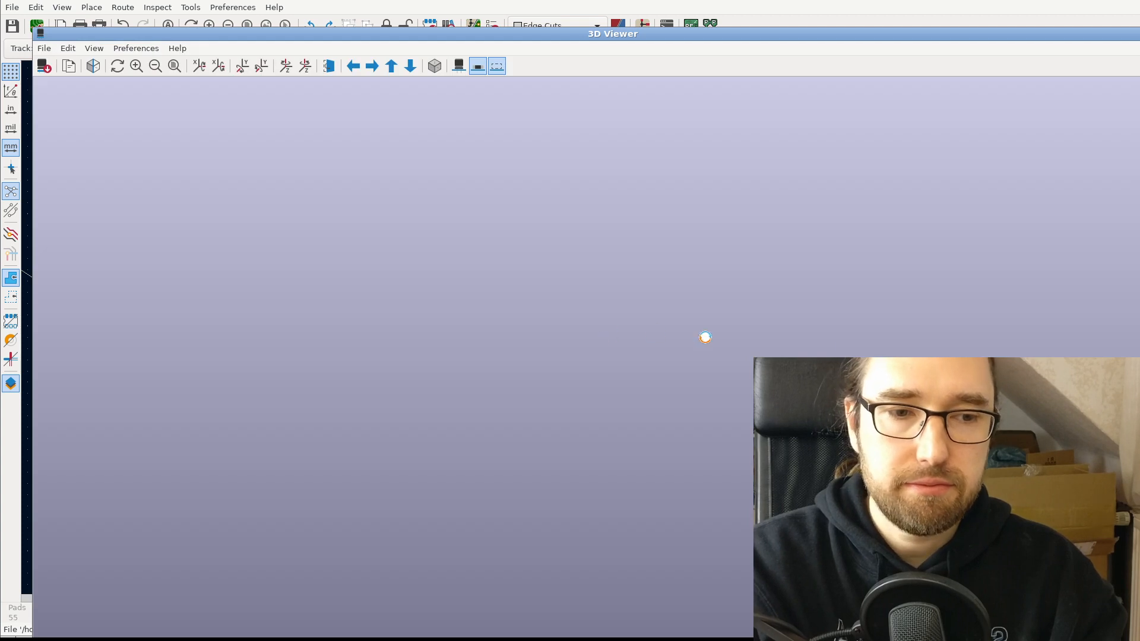
scroll(749, 531, up, 5)
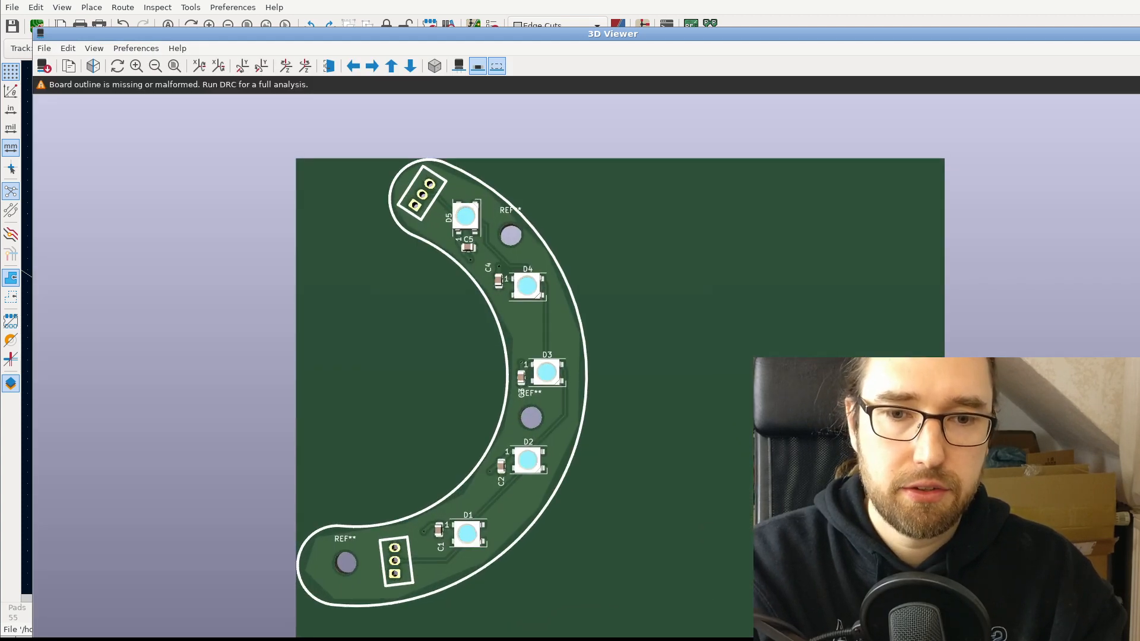
scroll(706, 386, up, 2)
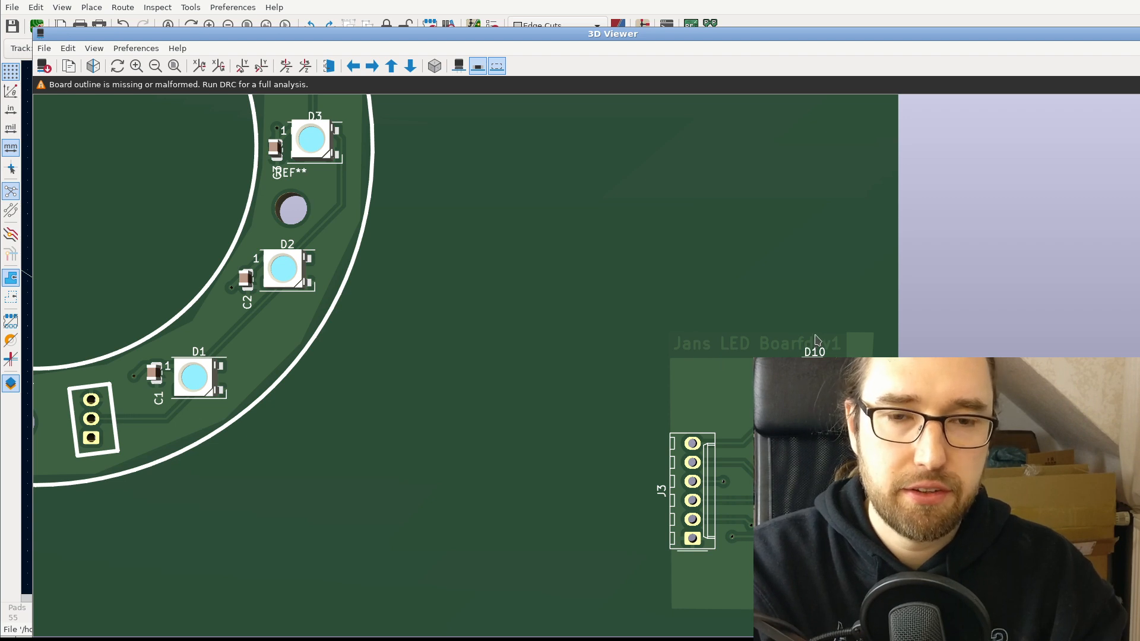
scroll(817, 340, down, 1)
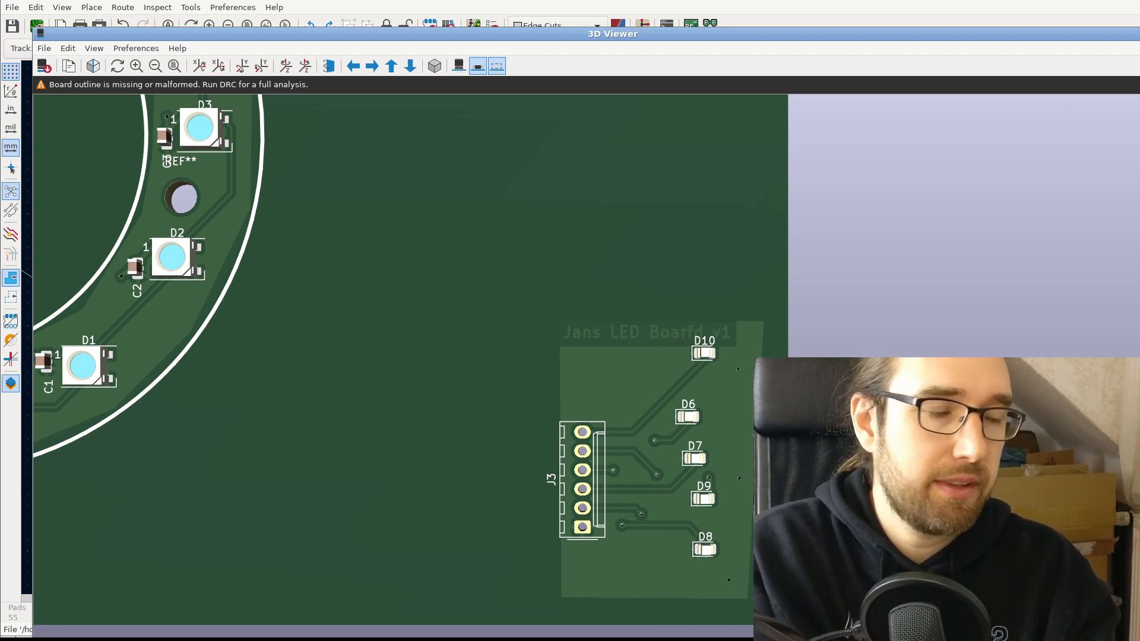
key(alt+Tab)
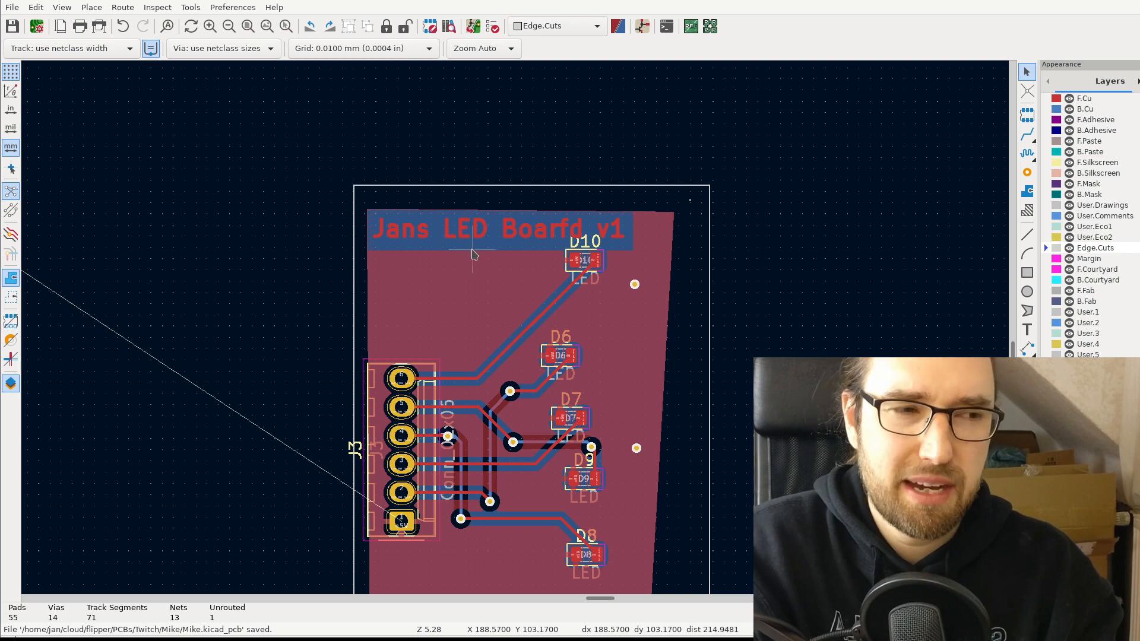
- Set the board title's layer to F.Silkscreen and refill all zones
click(463, 231)
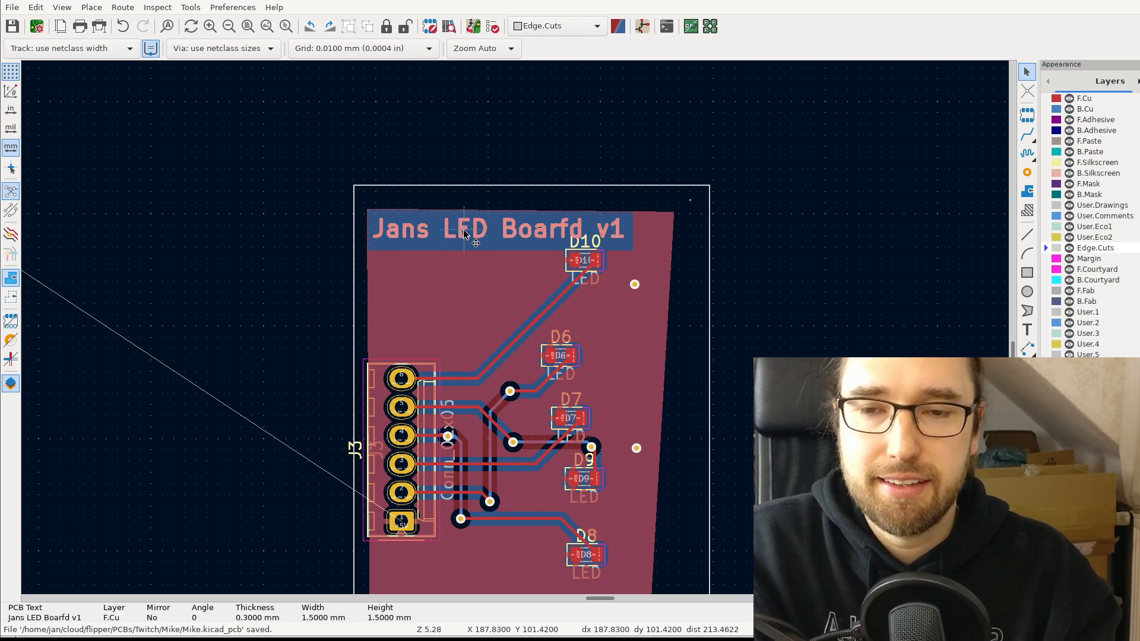
double_click(465, 234)
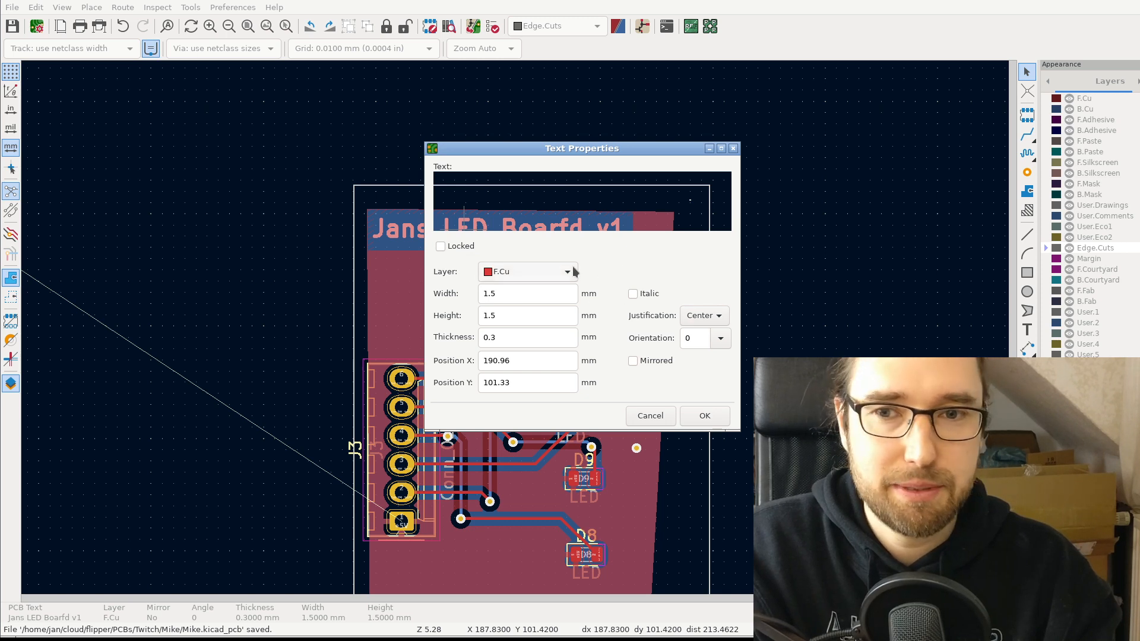
click(552, 273)
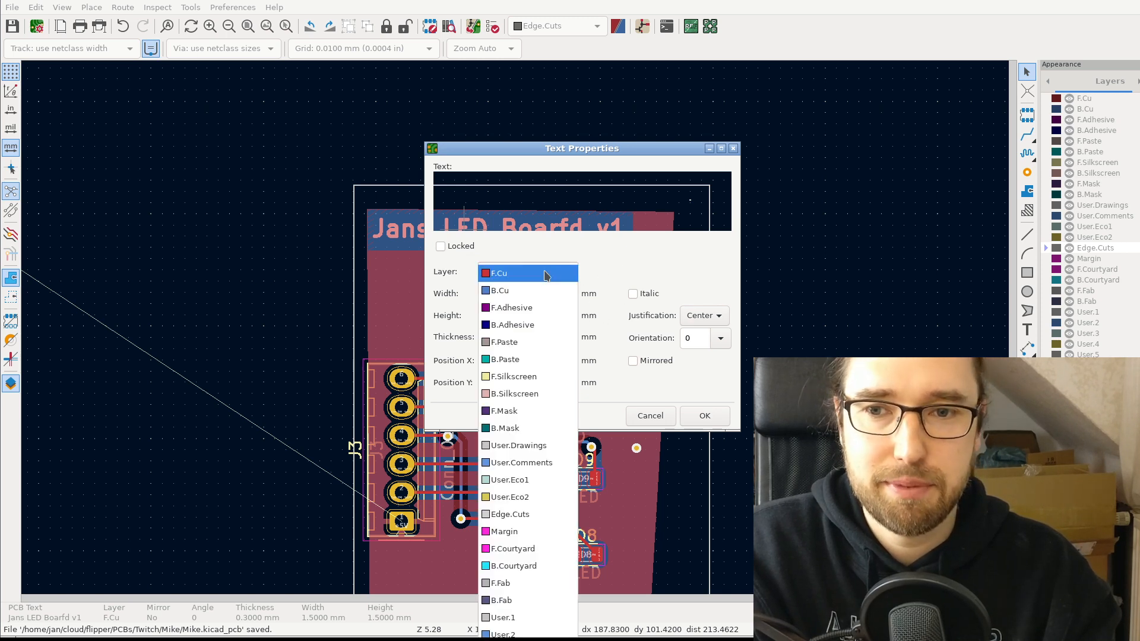
click(528, 376)
click(705, 416)
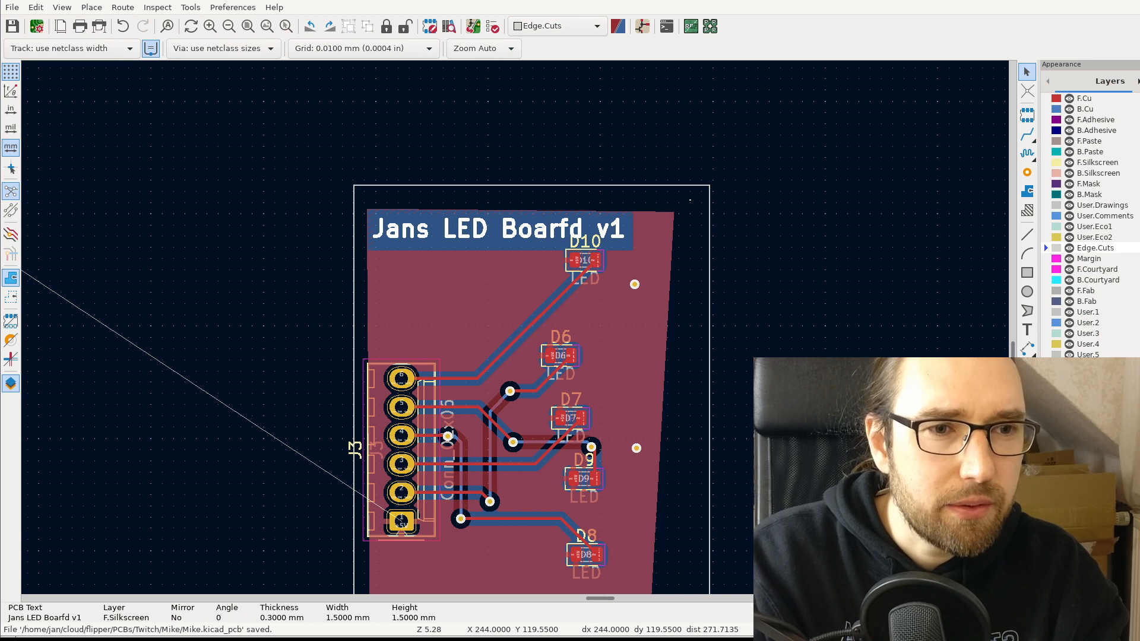
click(758, 331)
key(b)
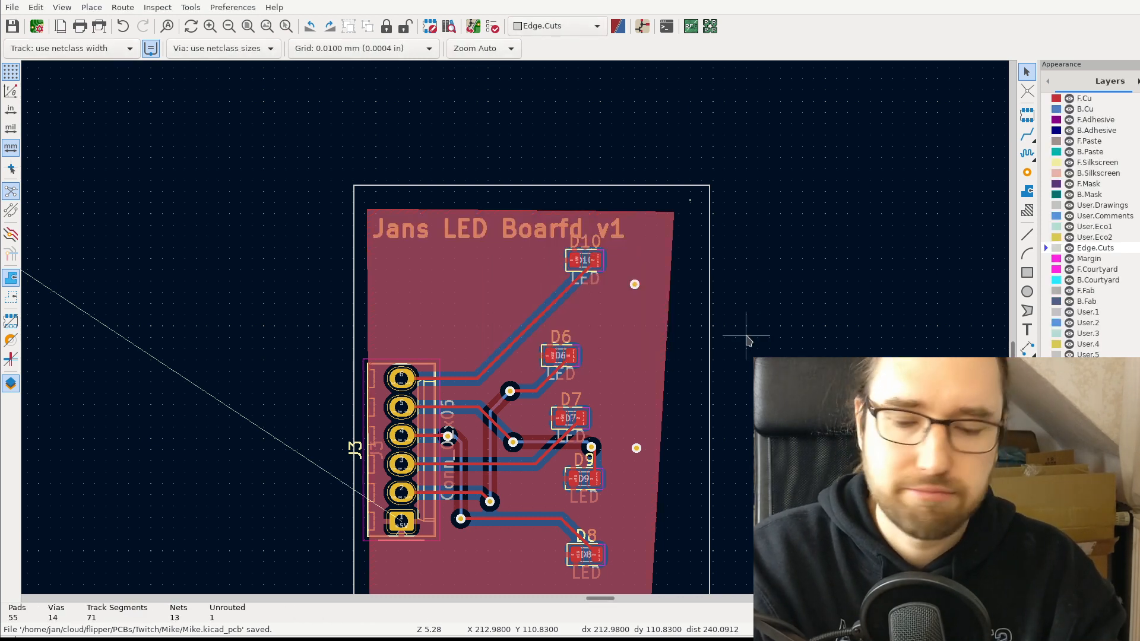
- Look over the board in 3D, and examine the layout of the curved LED section and the titled J3 section
key(alt+3)
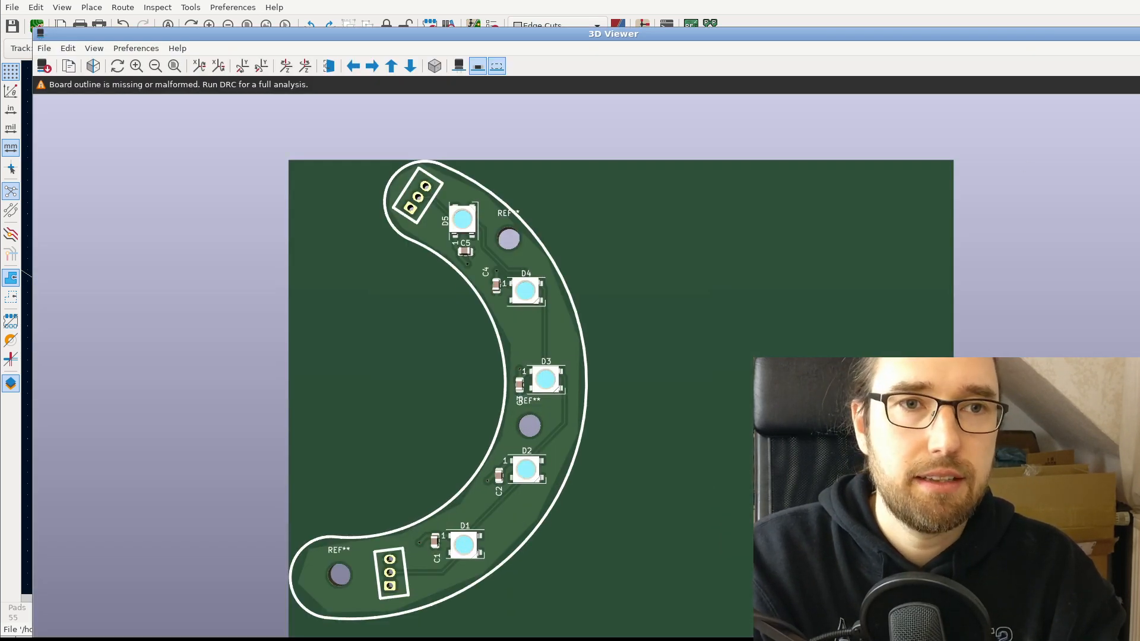
key(alt+F4)
scroll(723, 326, down, 3)
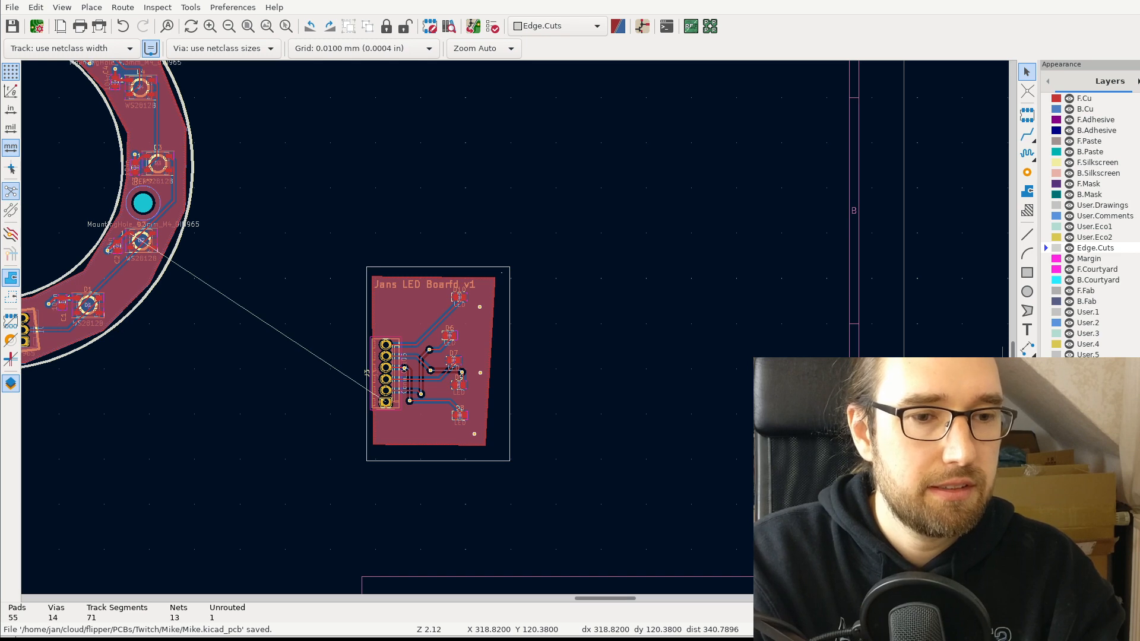
middle_drag(517, 367, 738, 388)
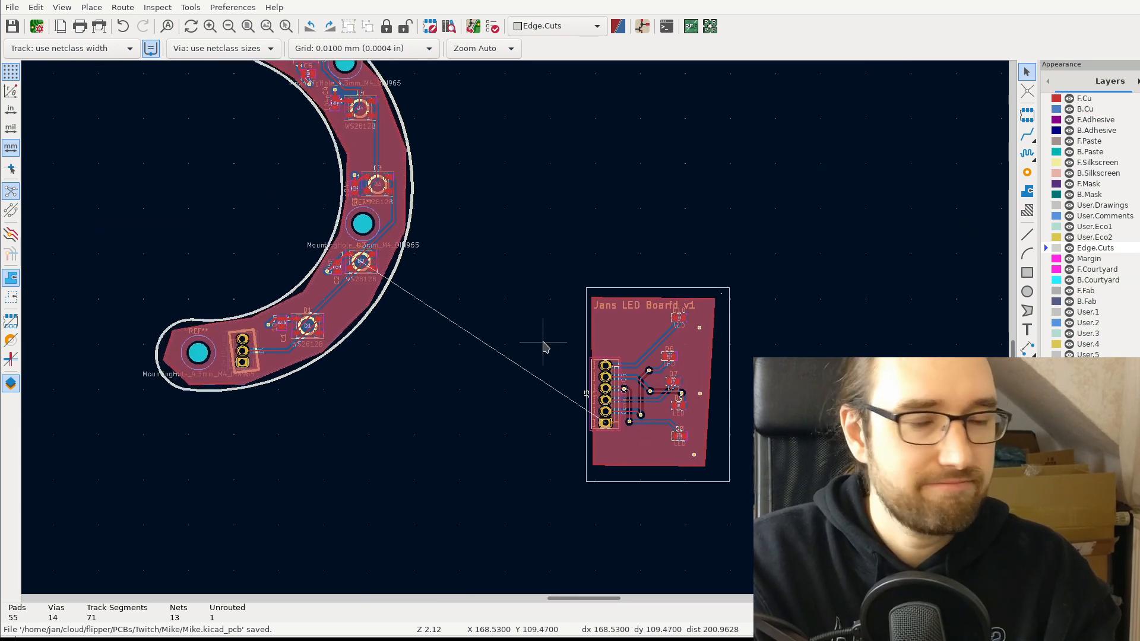
scroll(514, 331, down, 1)
middle_drag(499, 279, 516, 333)
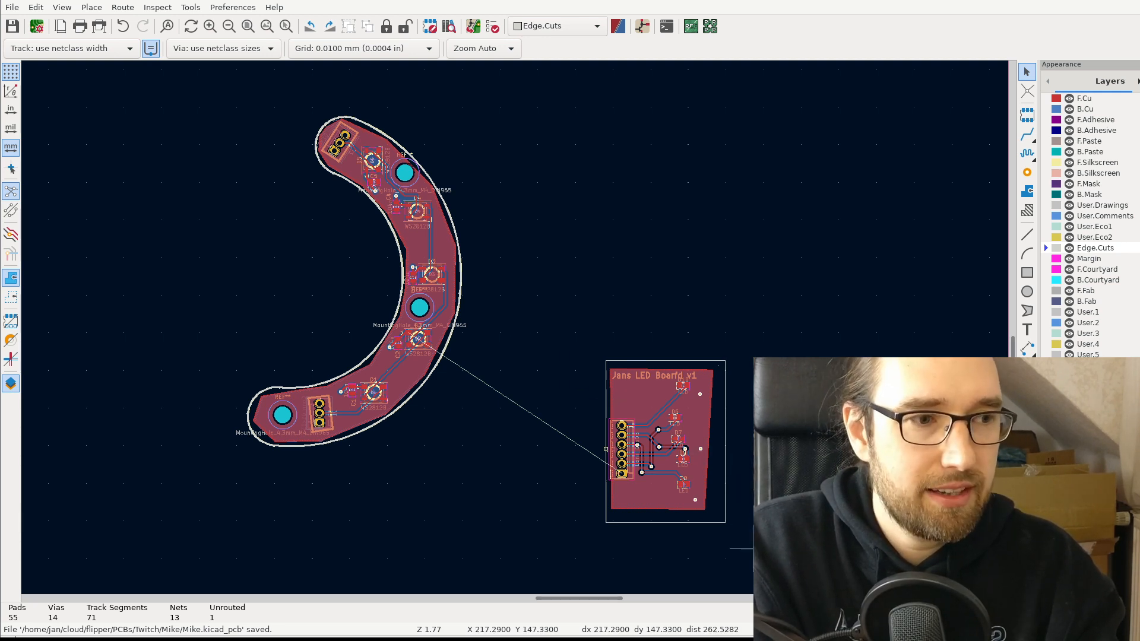
middle_drag(759, 461, 638, 436)
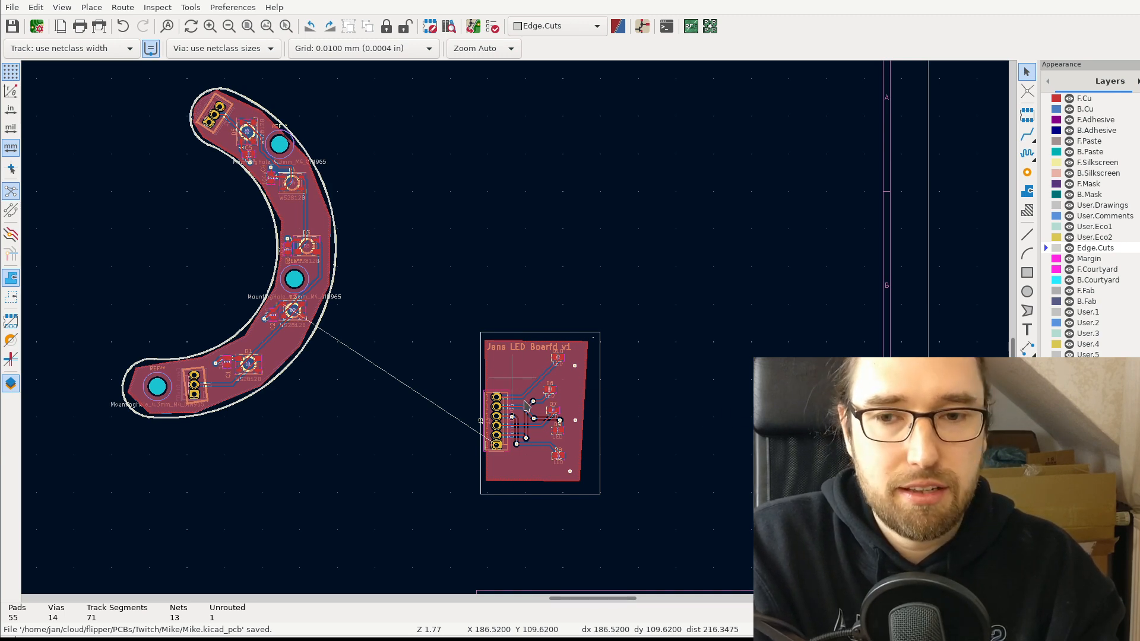
scroll(560, 487, up, 3)
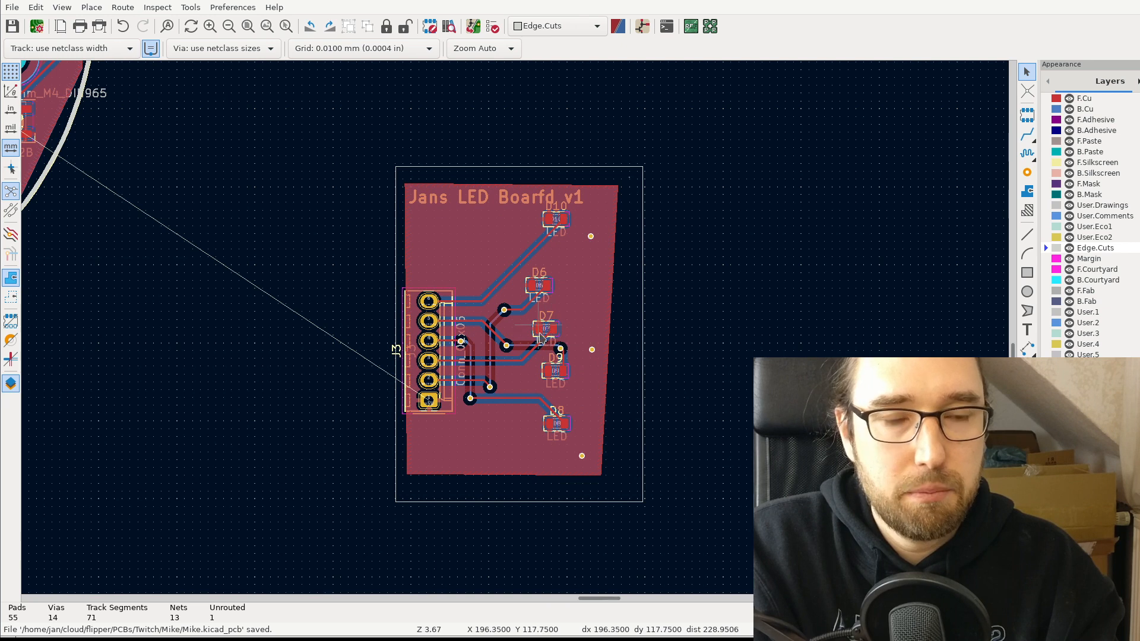